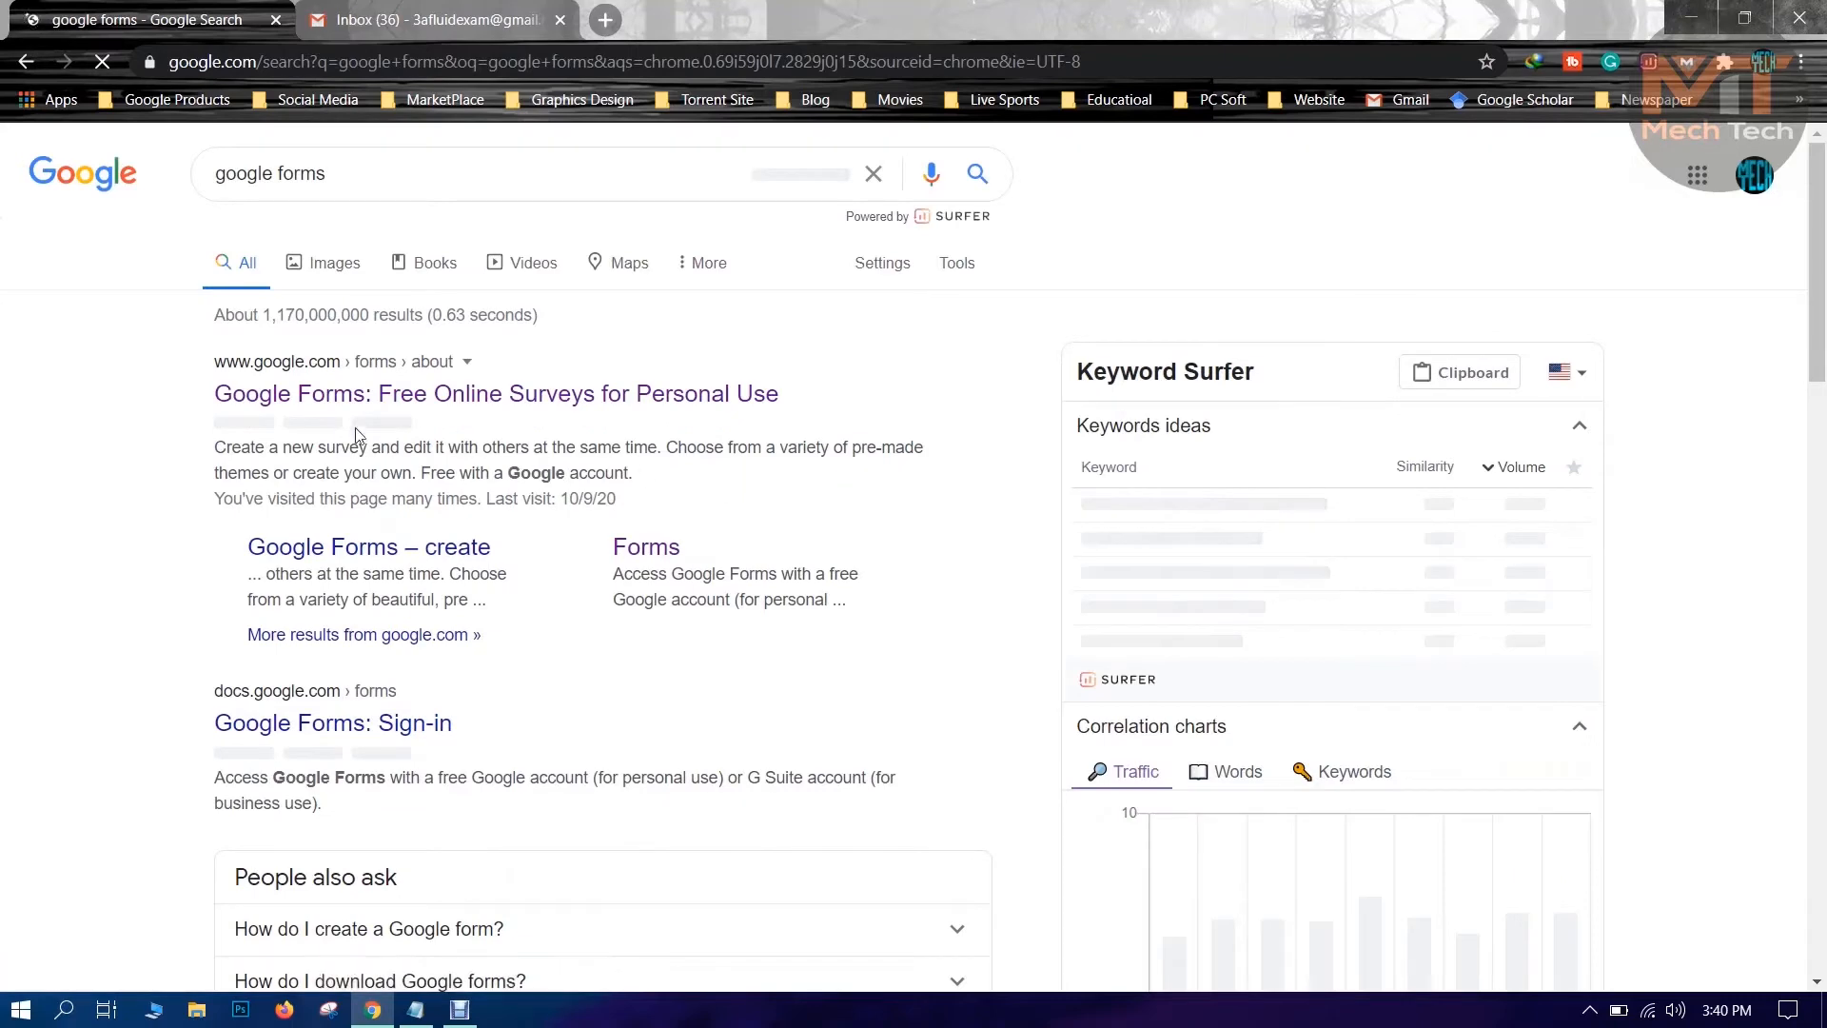
# Open Google Forms for personal use from the Google search results.
pyautogui.click(286, 398)
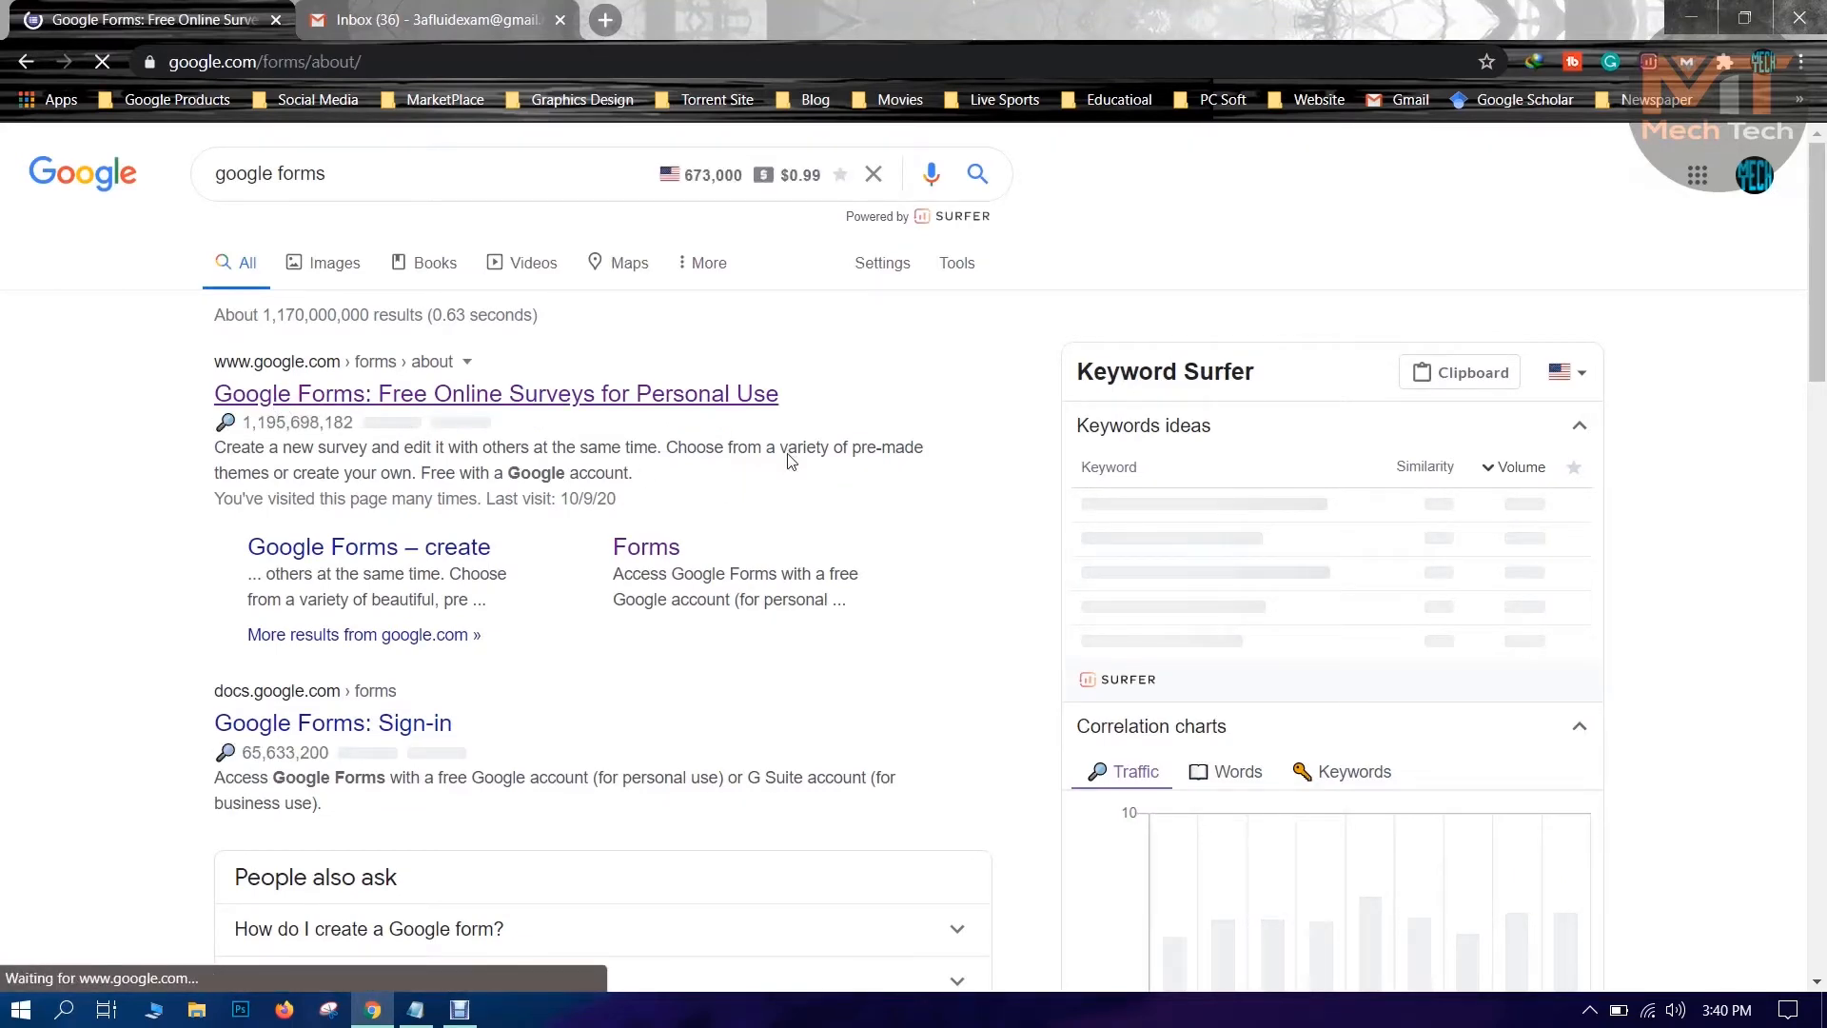
pyautogui.scroll(-1, 799, 666)
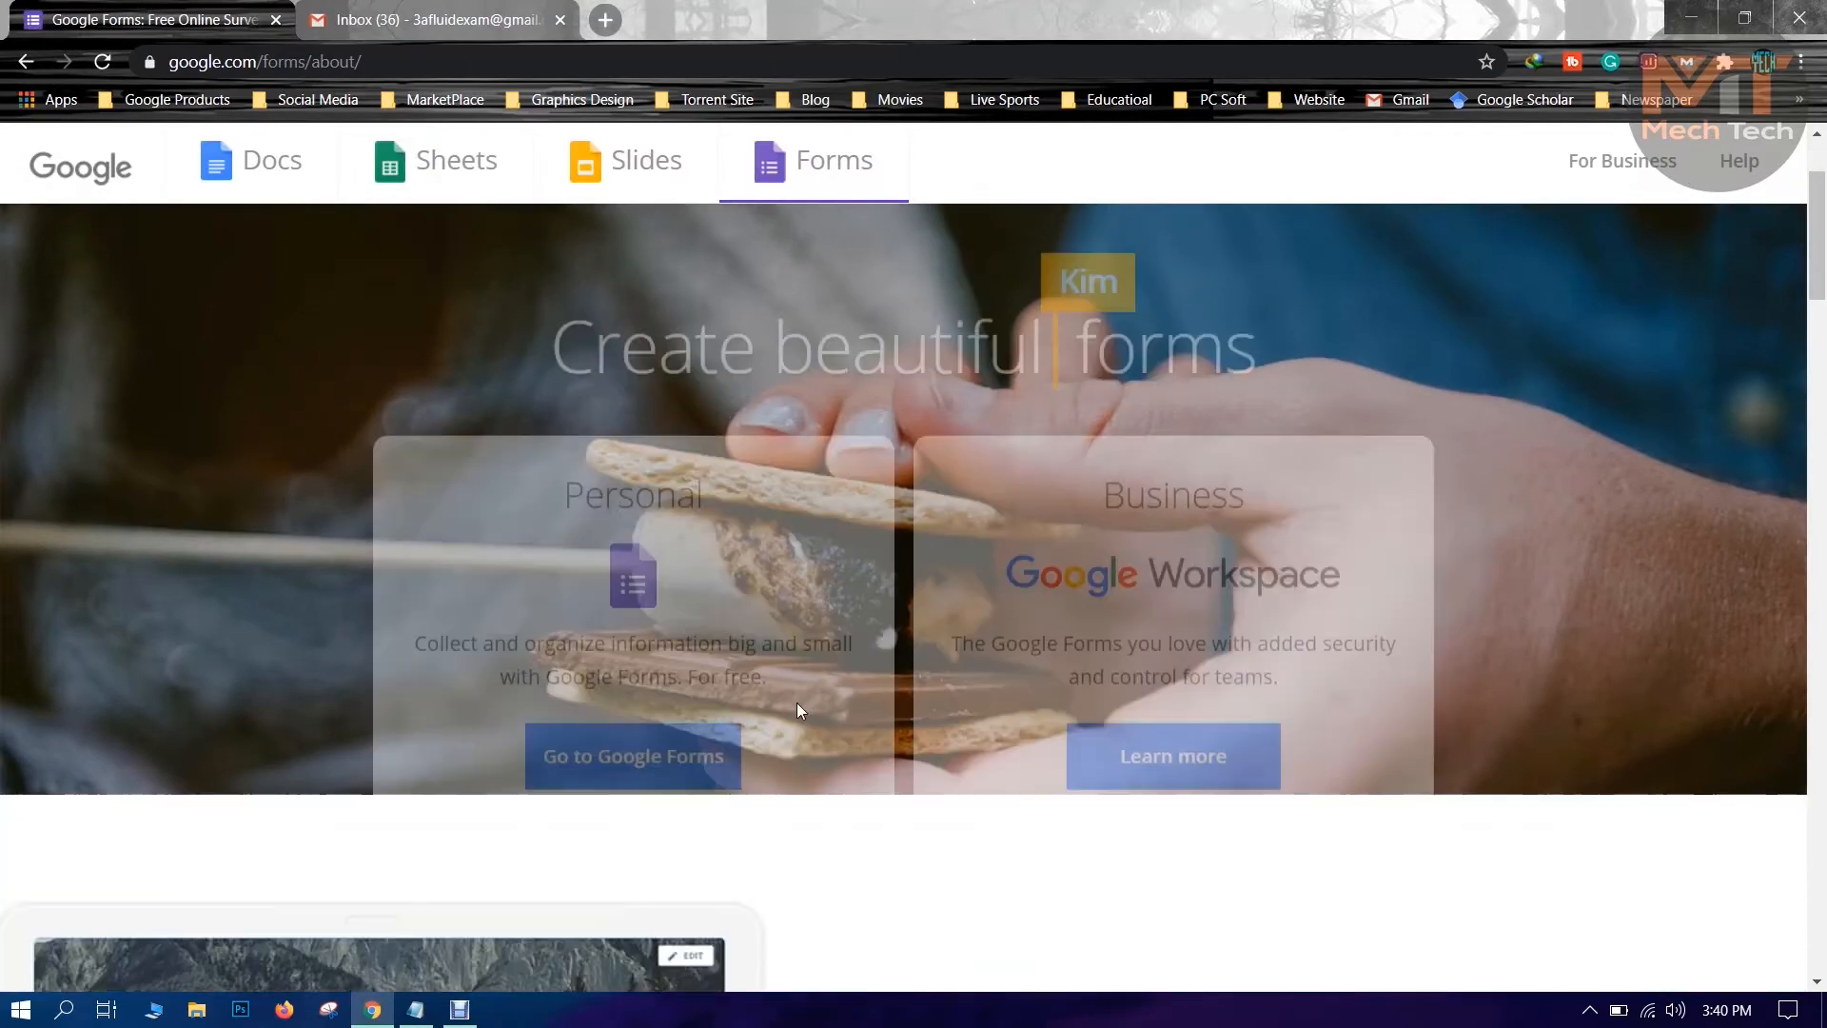
pyautogui.click(614, 767)
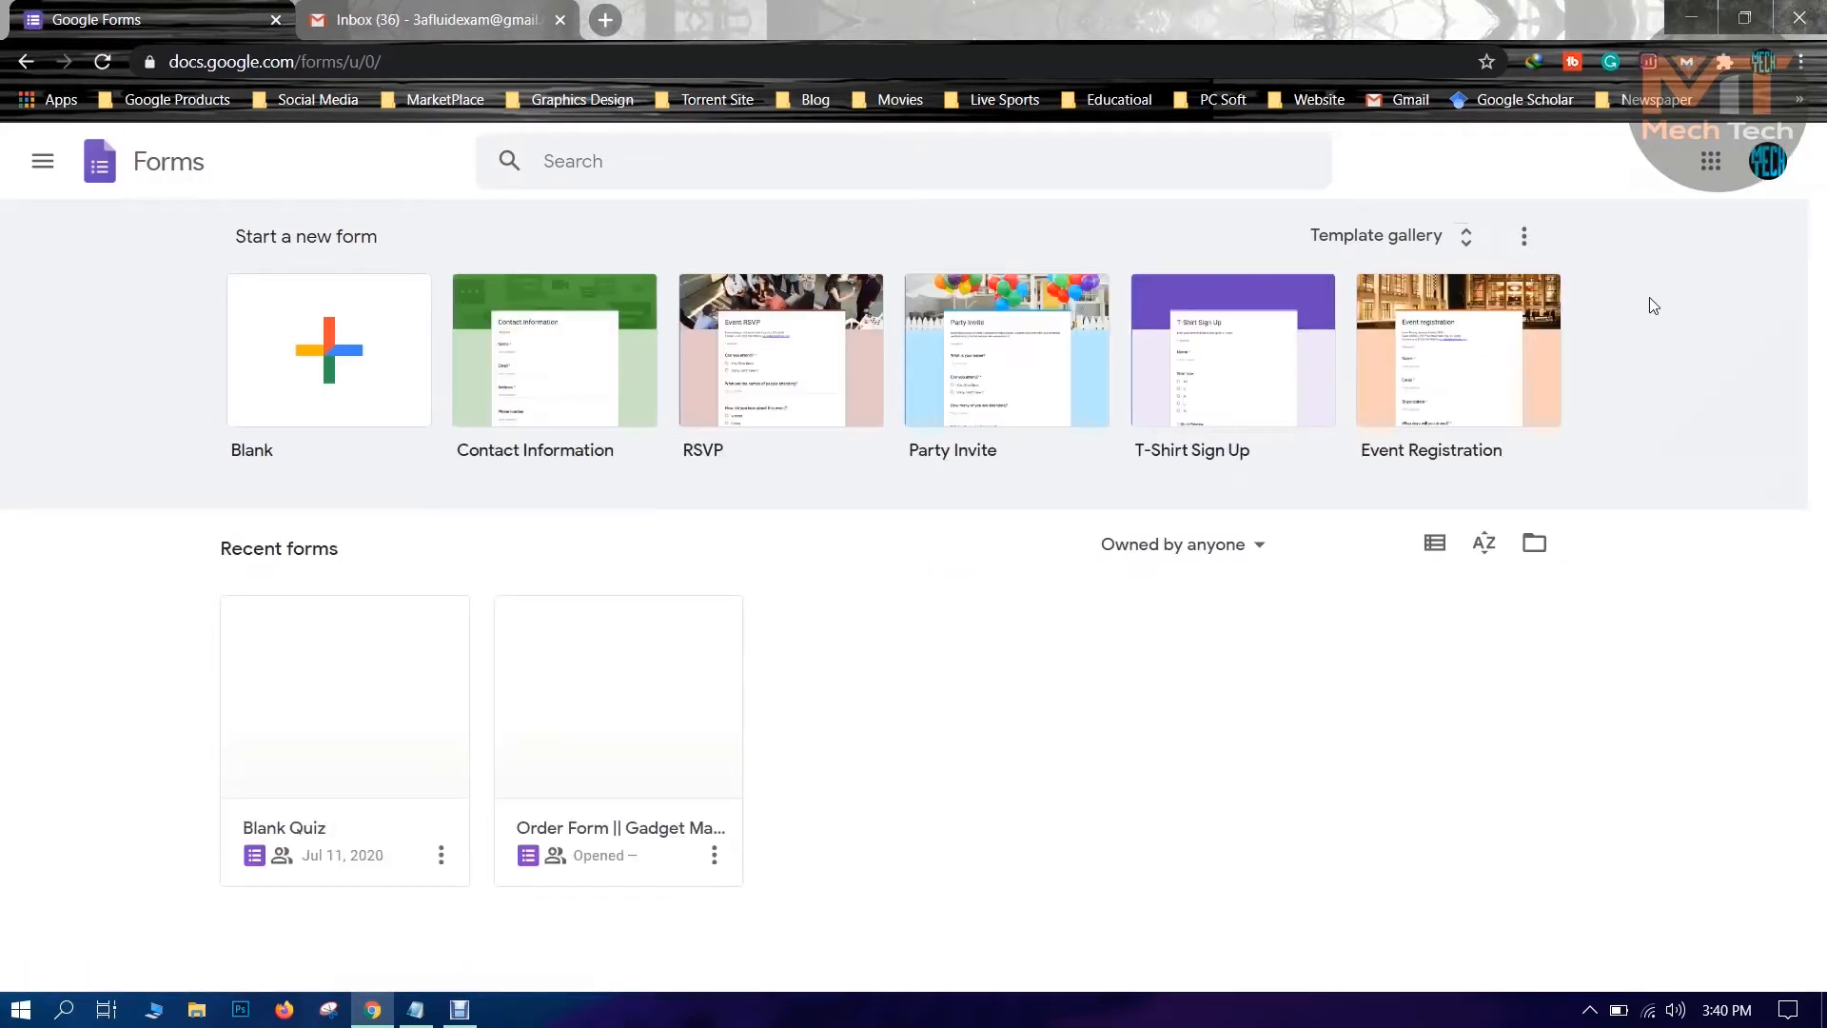
# Switch Google Forms to the Fluid Exam account, close the old account's tab, and create a blank form without taking the tour.
pyautogui.click(1767, 161)
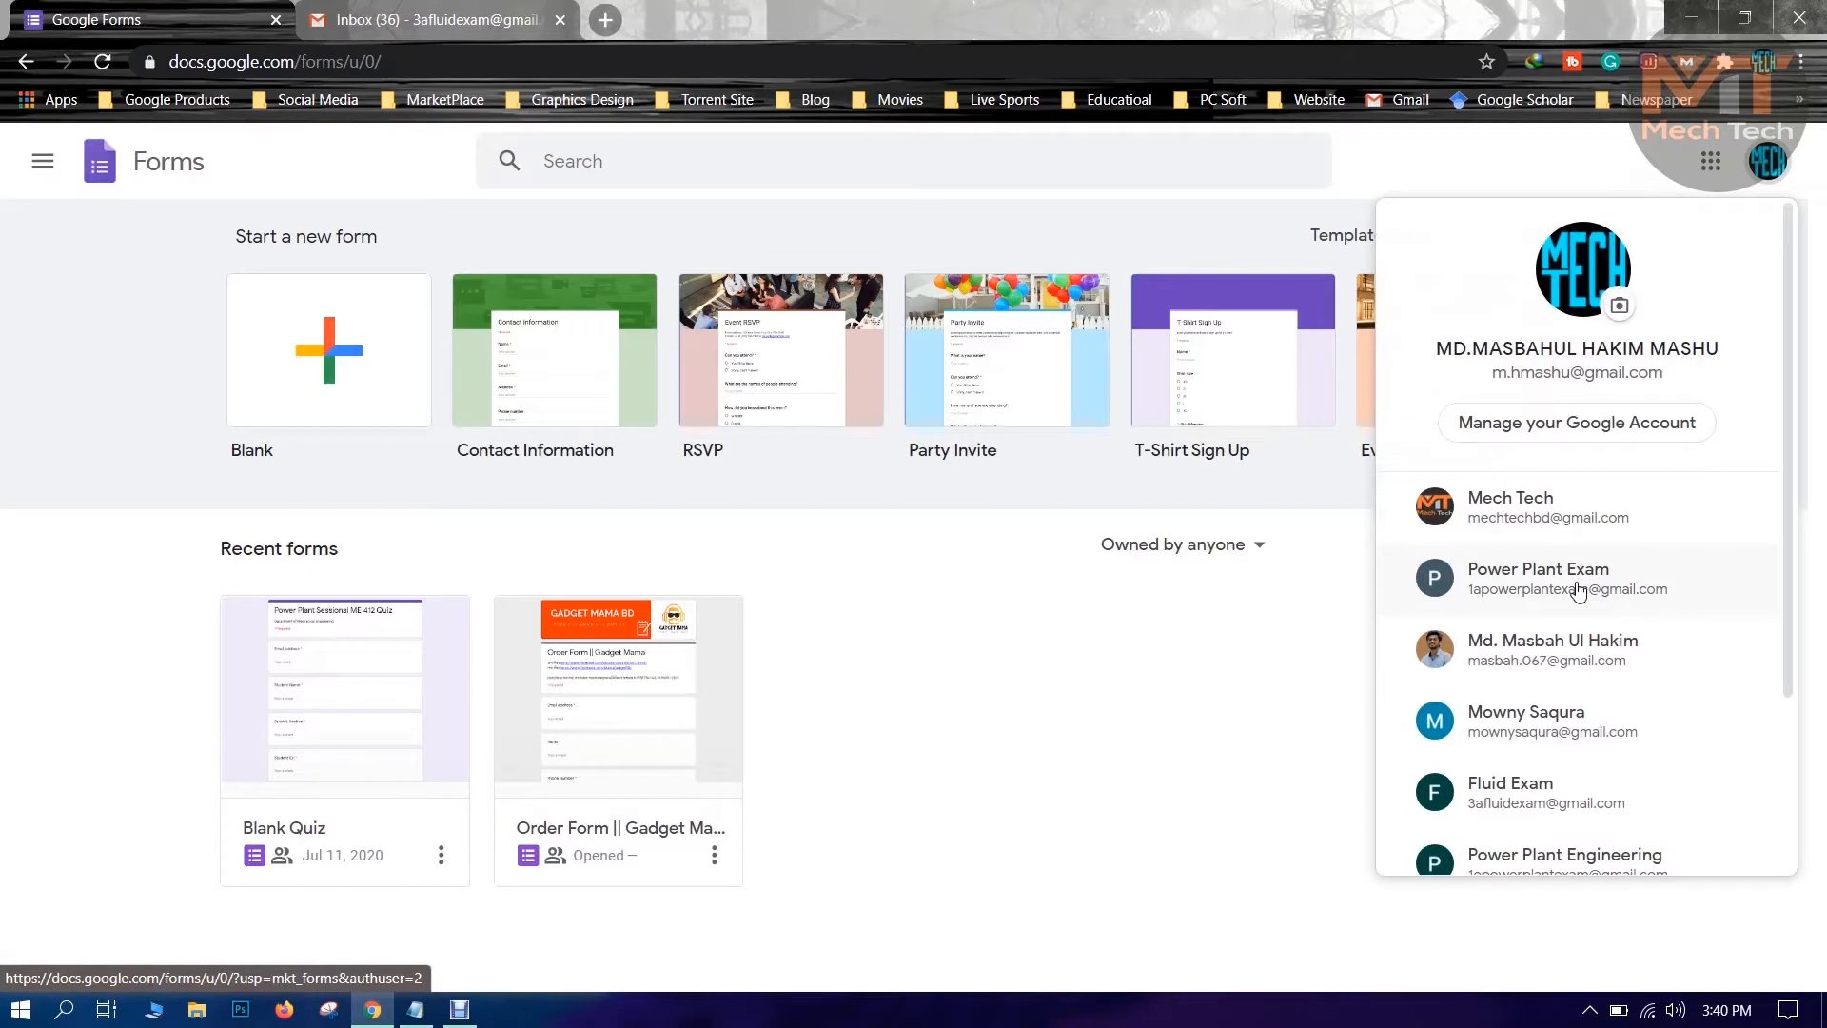
pyautogui.click(1517, 792)
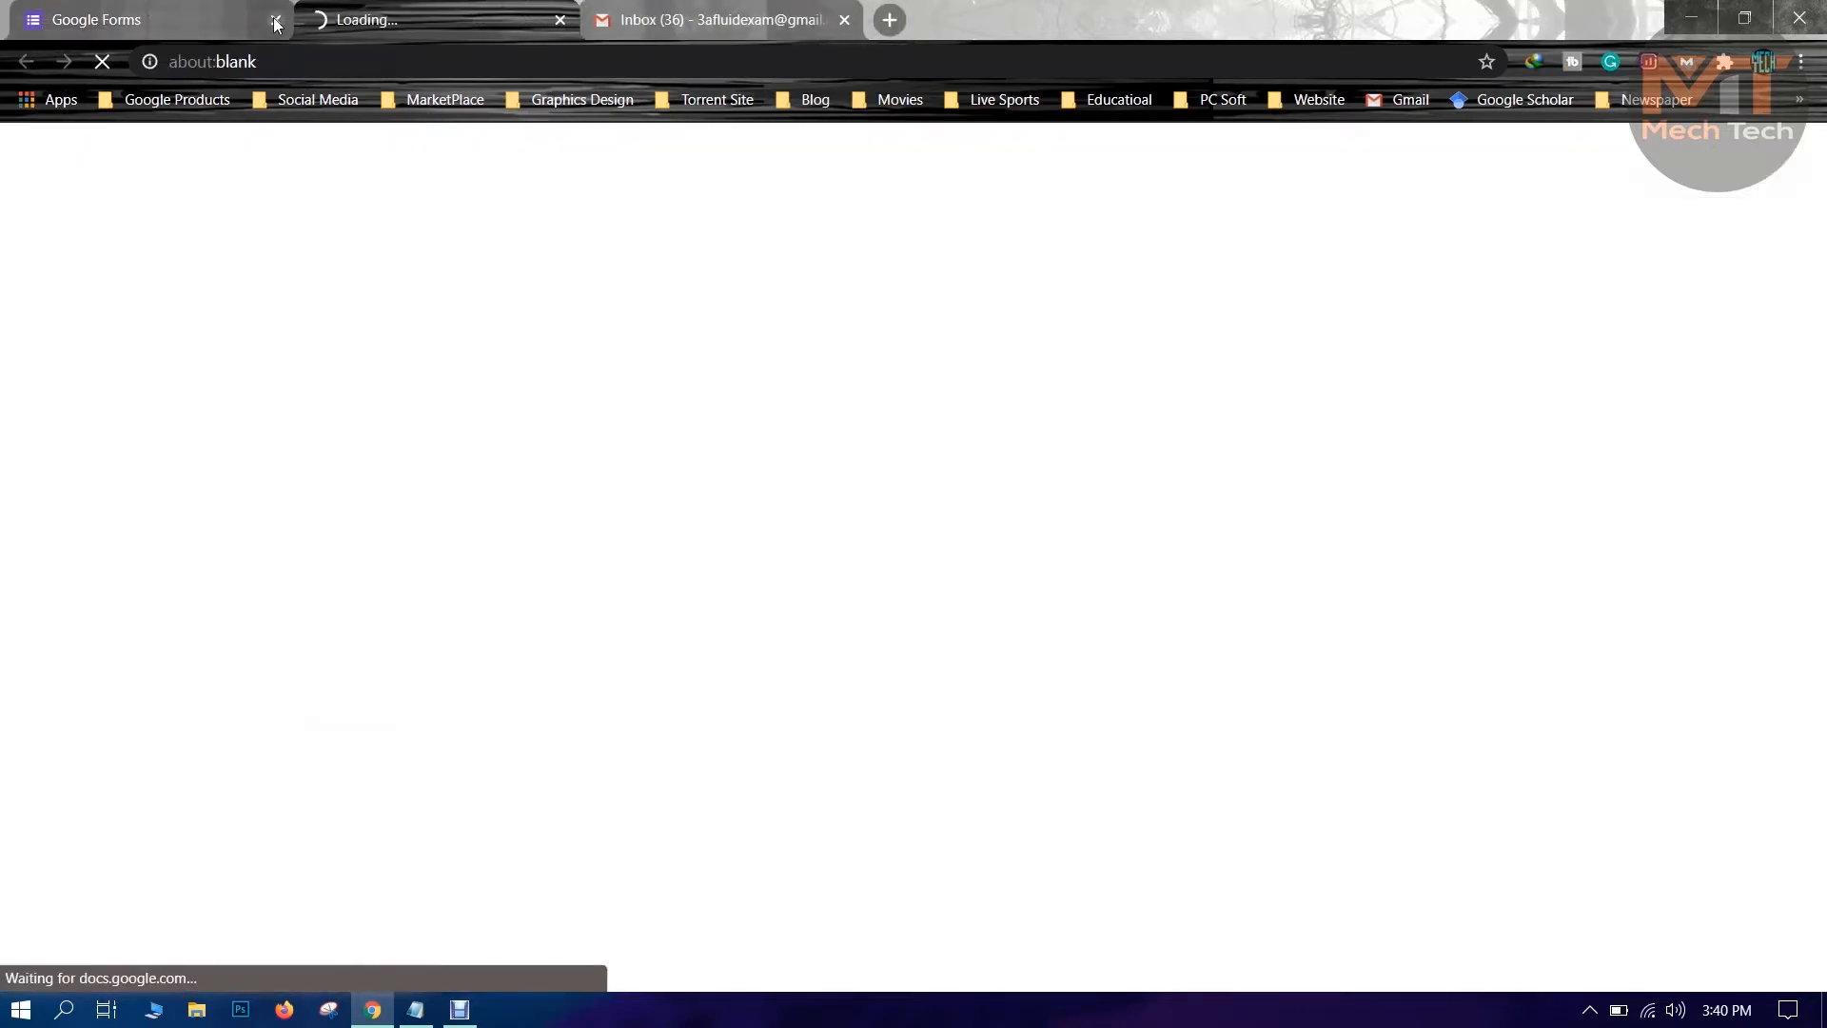
pyautogui.click(275, 21)
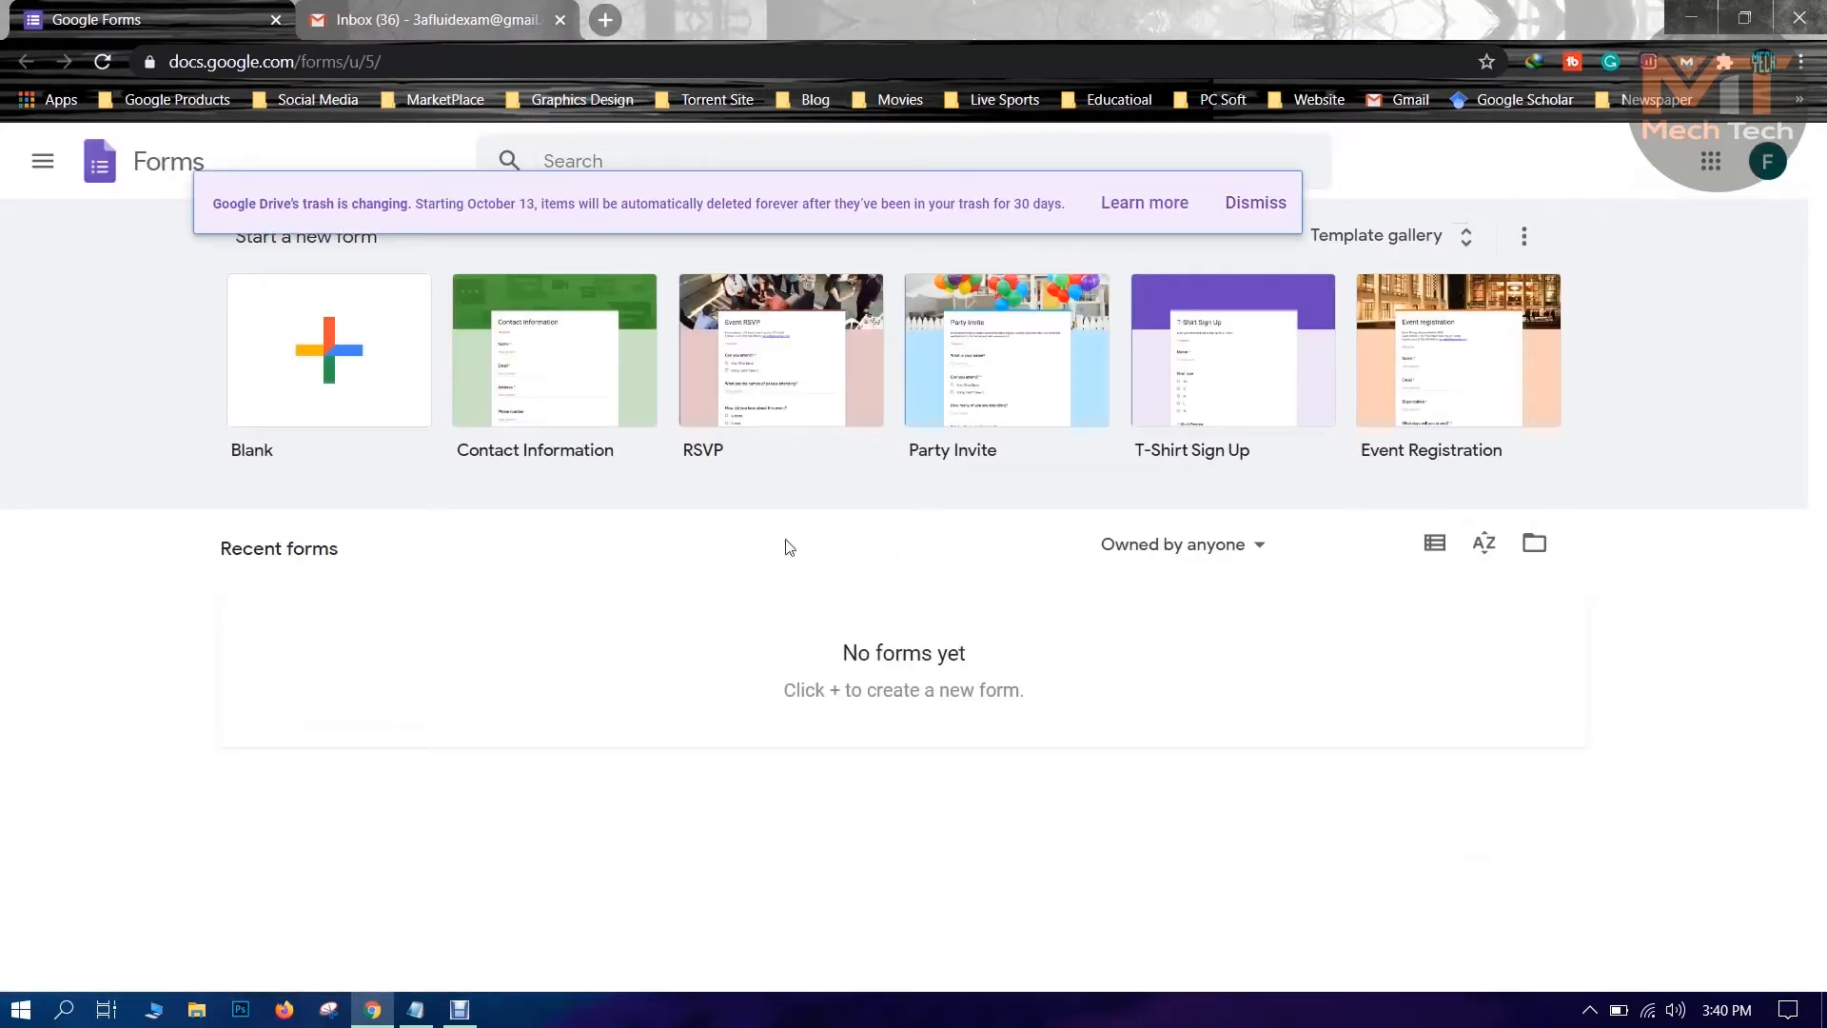
pyautogui.click(320, 373)
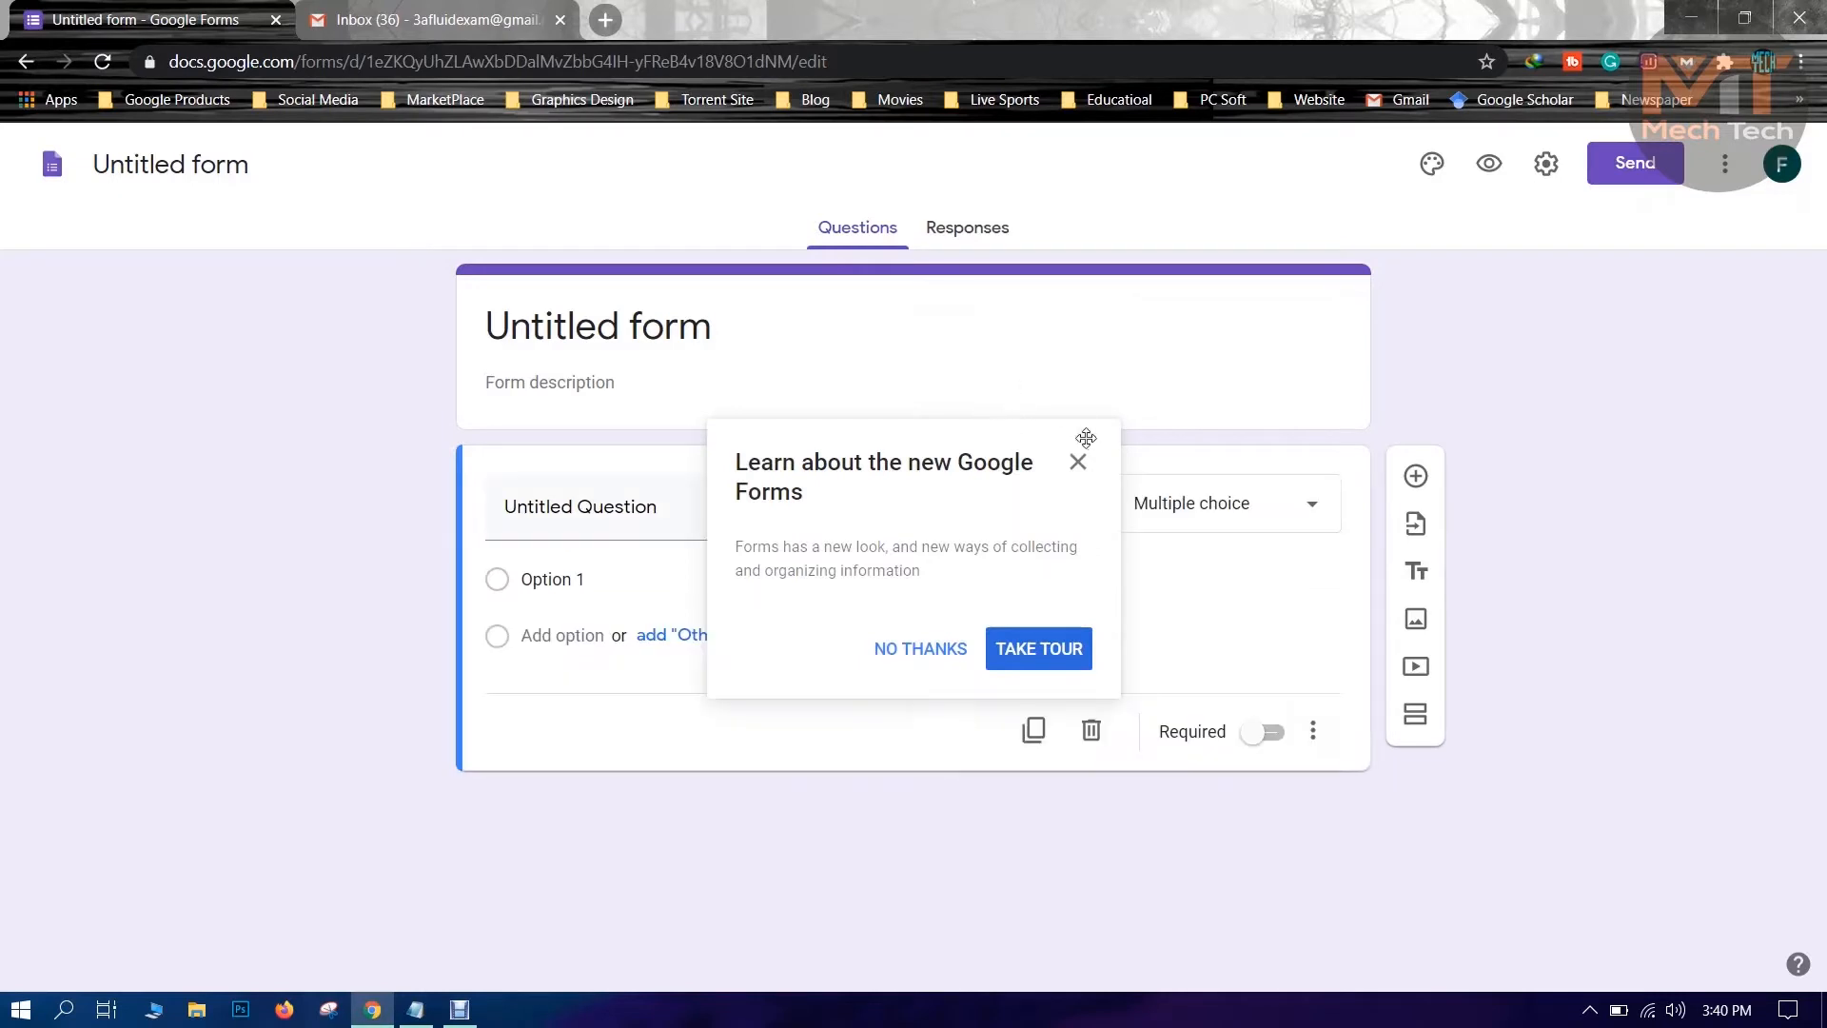
pyautogui.click(1077, 463)
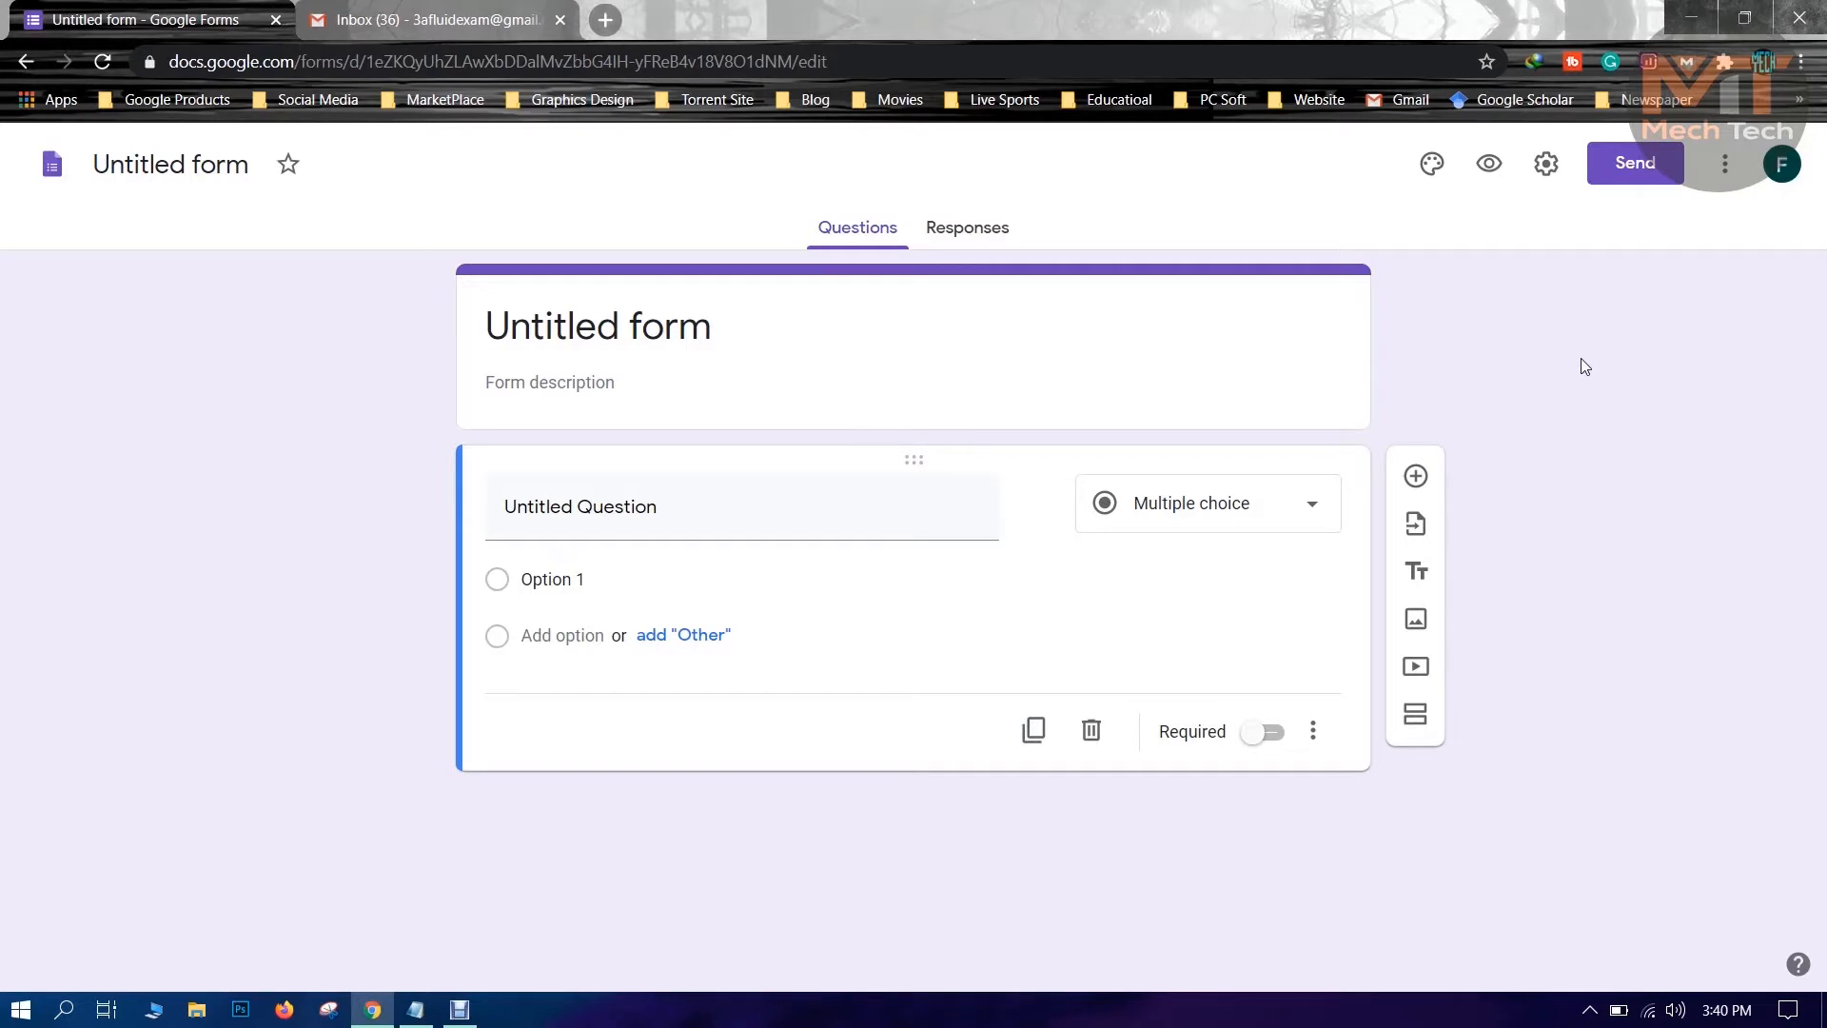
# In the form settings, limit respondents to 1 response and allow them to edit after submit.
pyautogui.click(1546, 164)
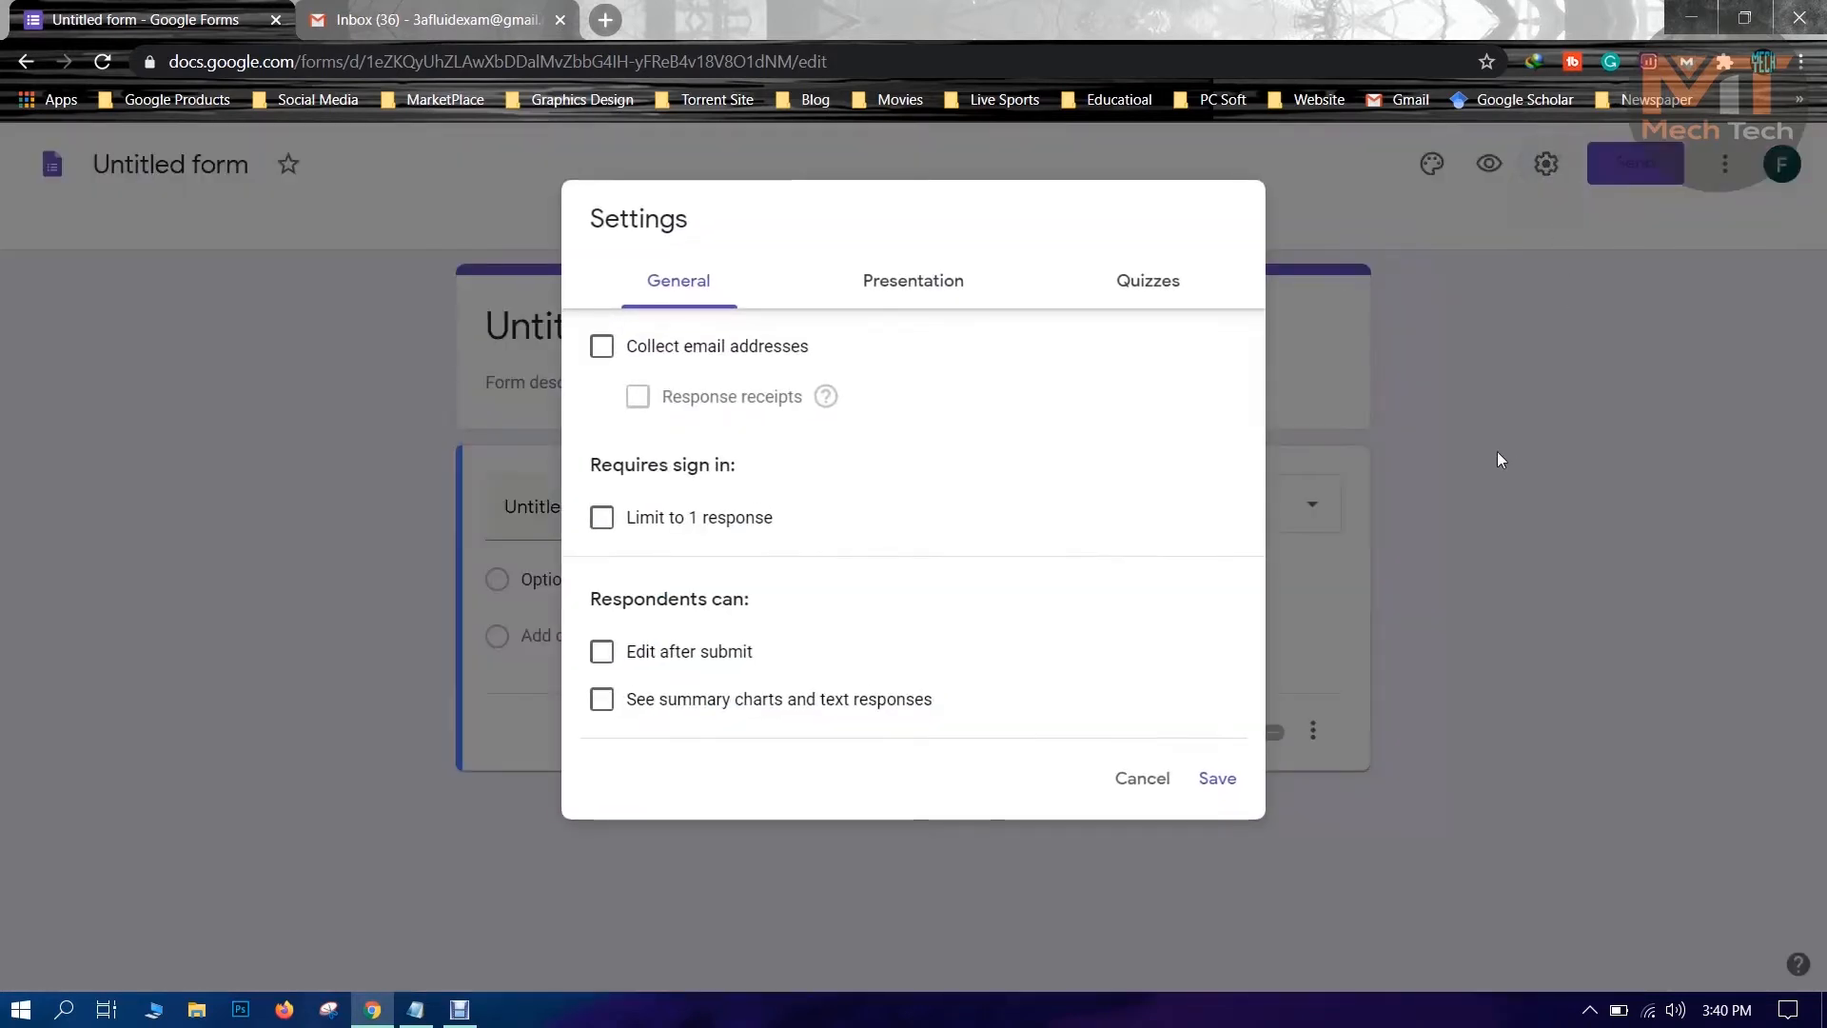
pyautogui.click(600, 521)
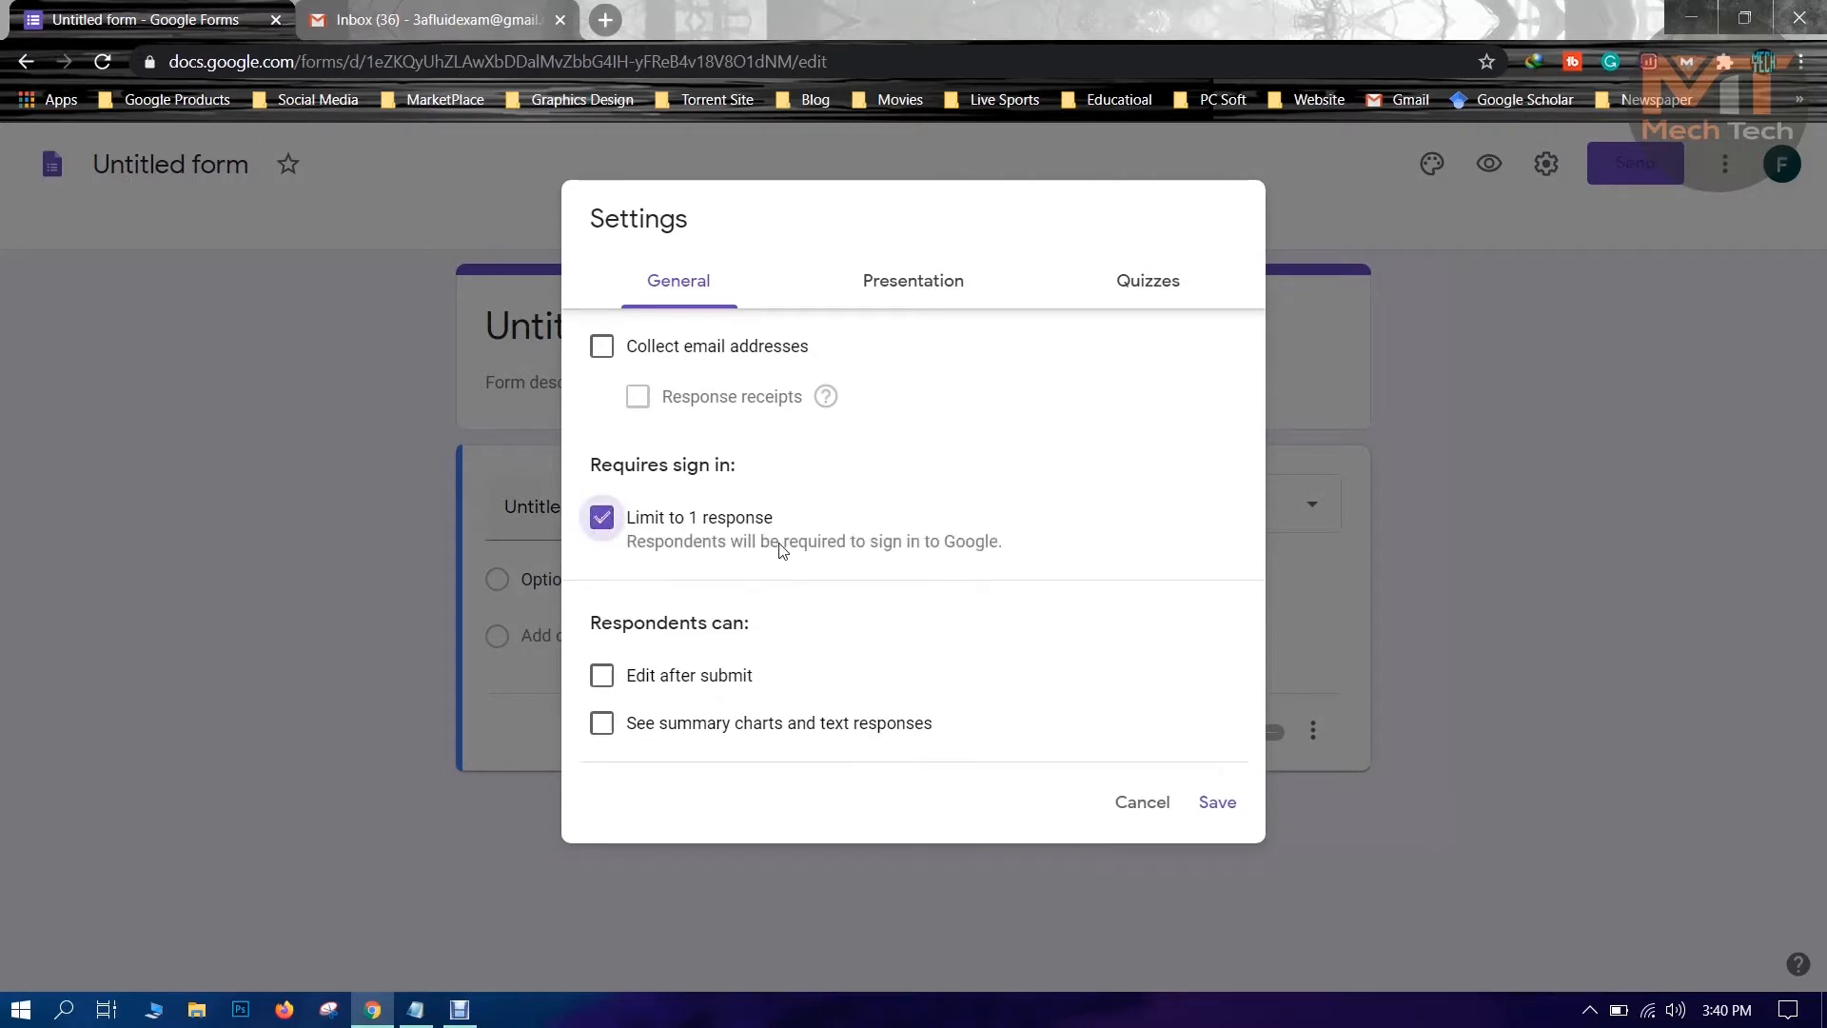
pyautogui.click(602, 683)
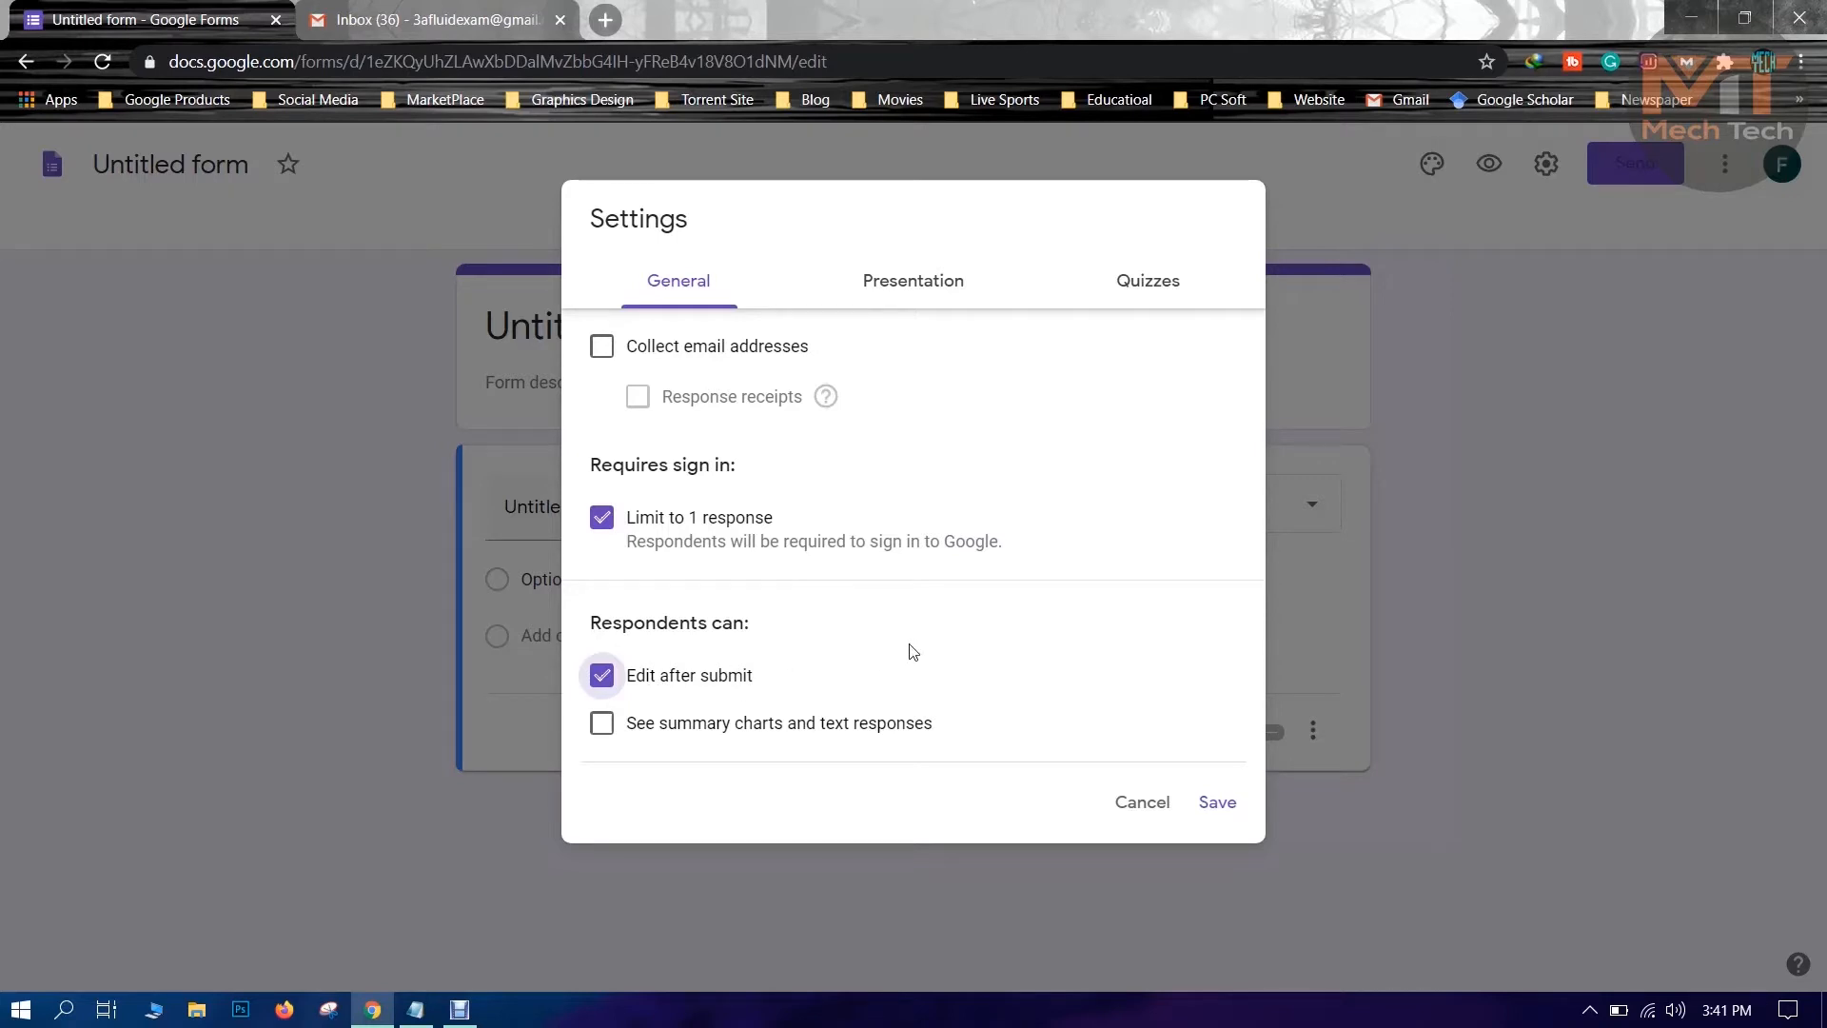
# Set the form's confirmation message to "I have gon you answer script." in the presentation settings.
pyautogui.click(900, 295)
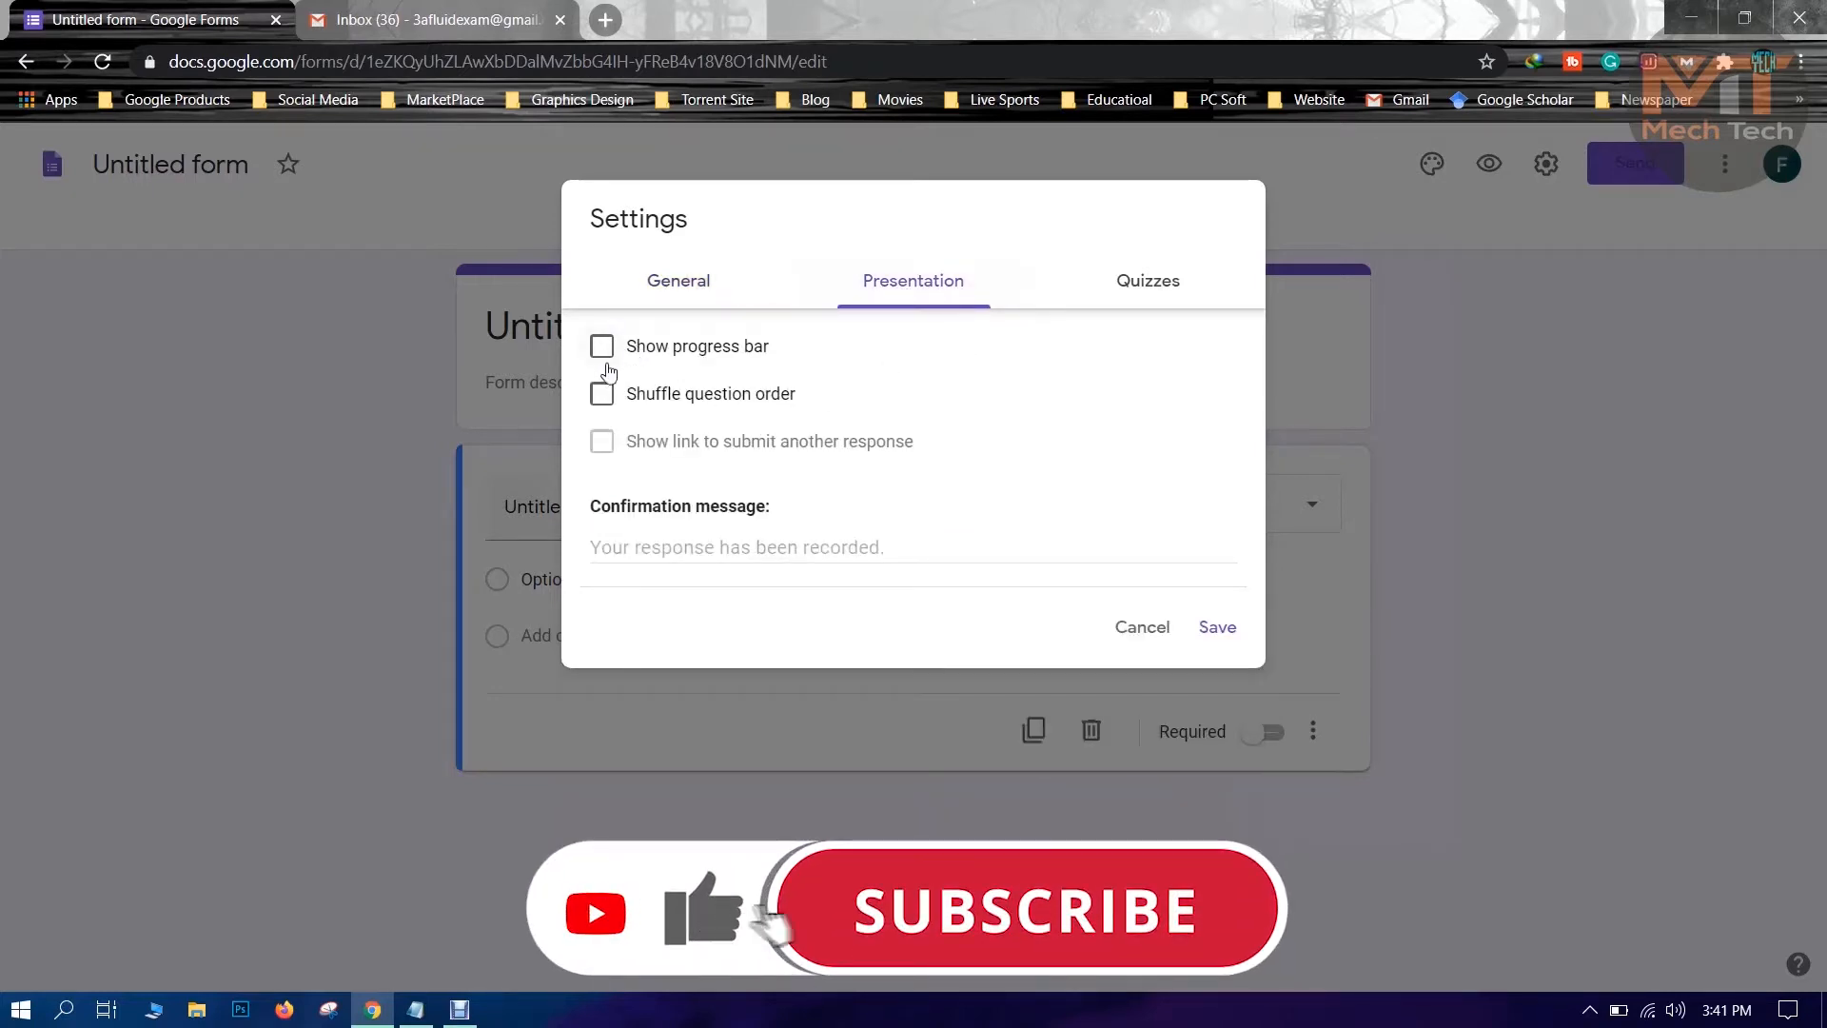
pyautogui.click(729, 548)
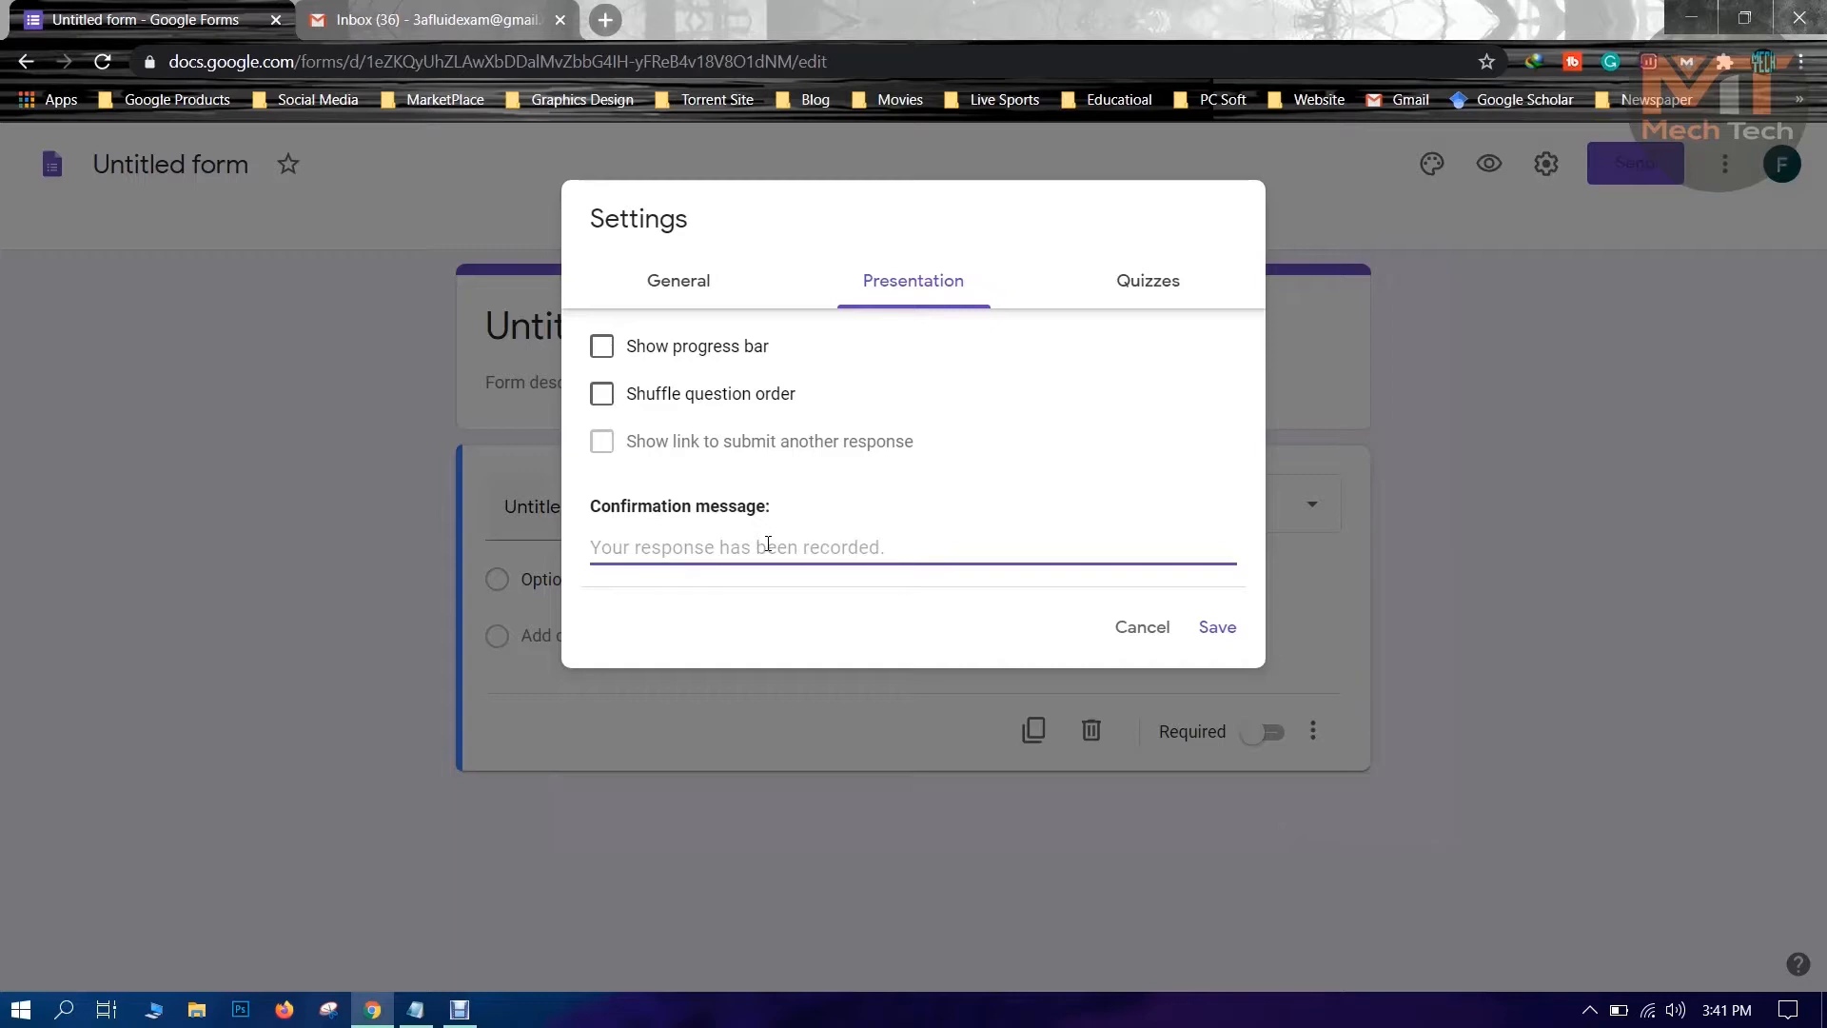
pyautogui.write('I hav')
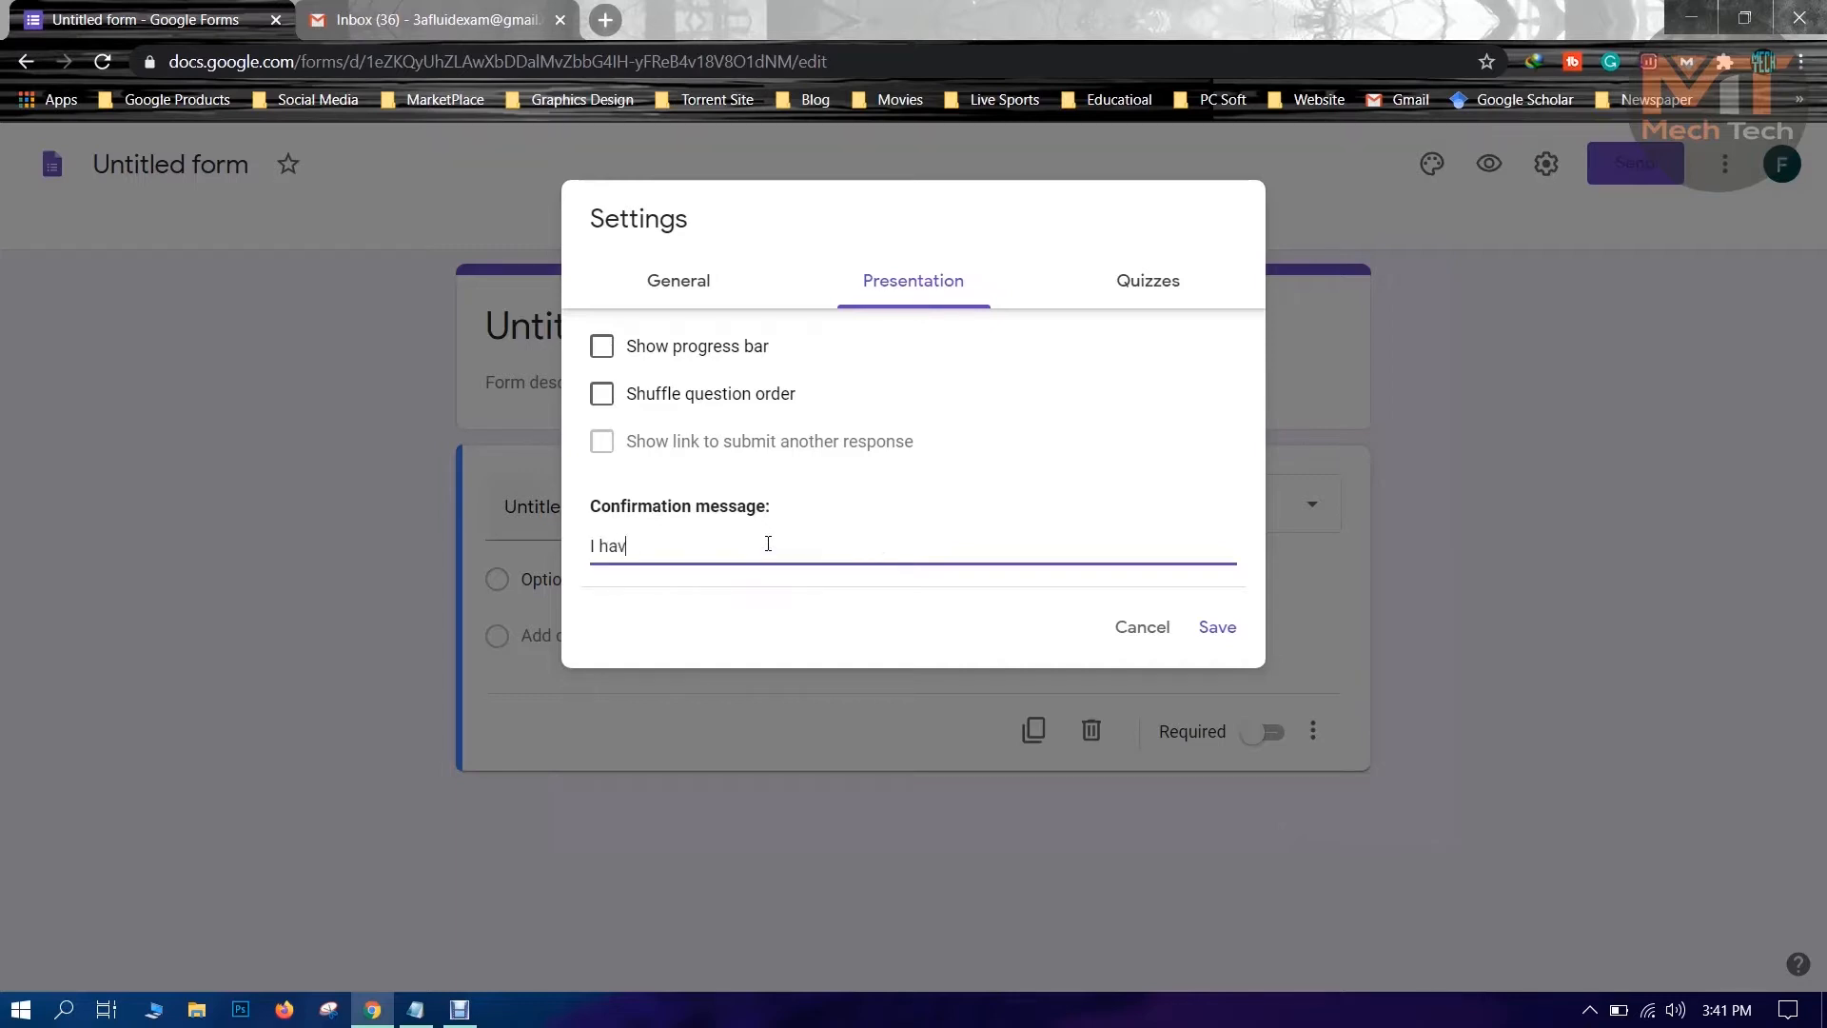
pyautogui.write('e gon')
pyautogui.write(' you')
pyautogui.write(' answe')
pyautogui.write('r scri')
pyautogui.write('pt.')
# Make the form a quiz with grades released later after manual review, hide missed questions, correct answers and point values, and save the settings.
pyautogui.click(1151, 284)
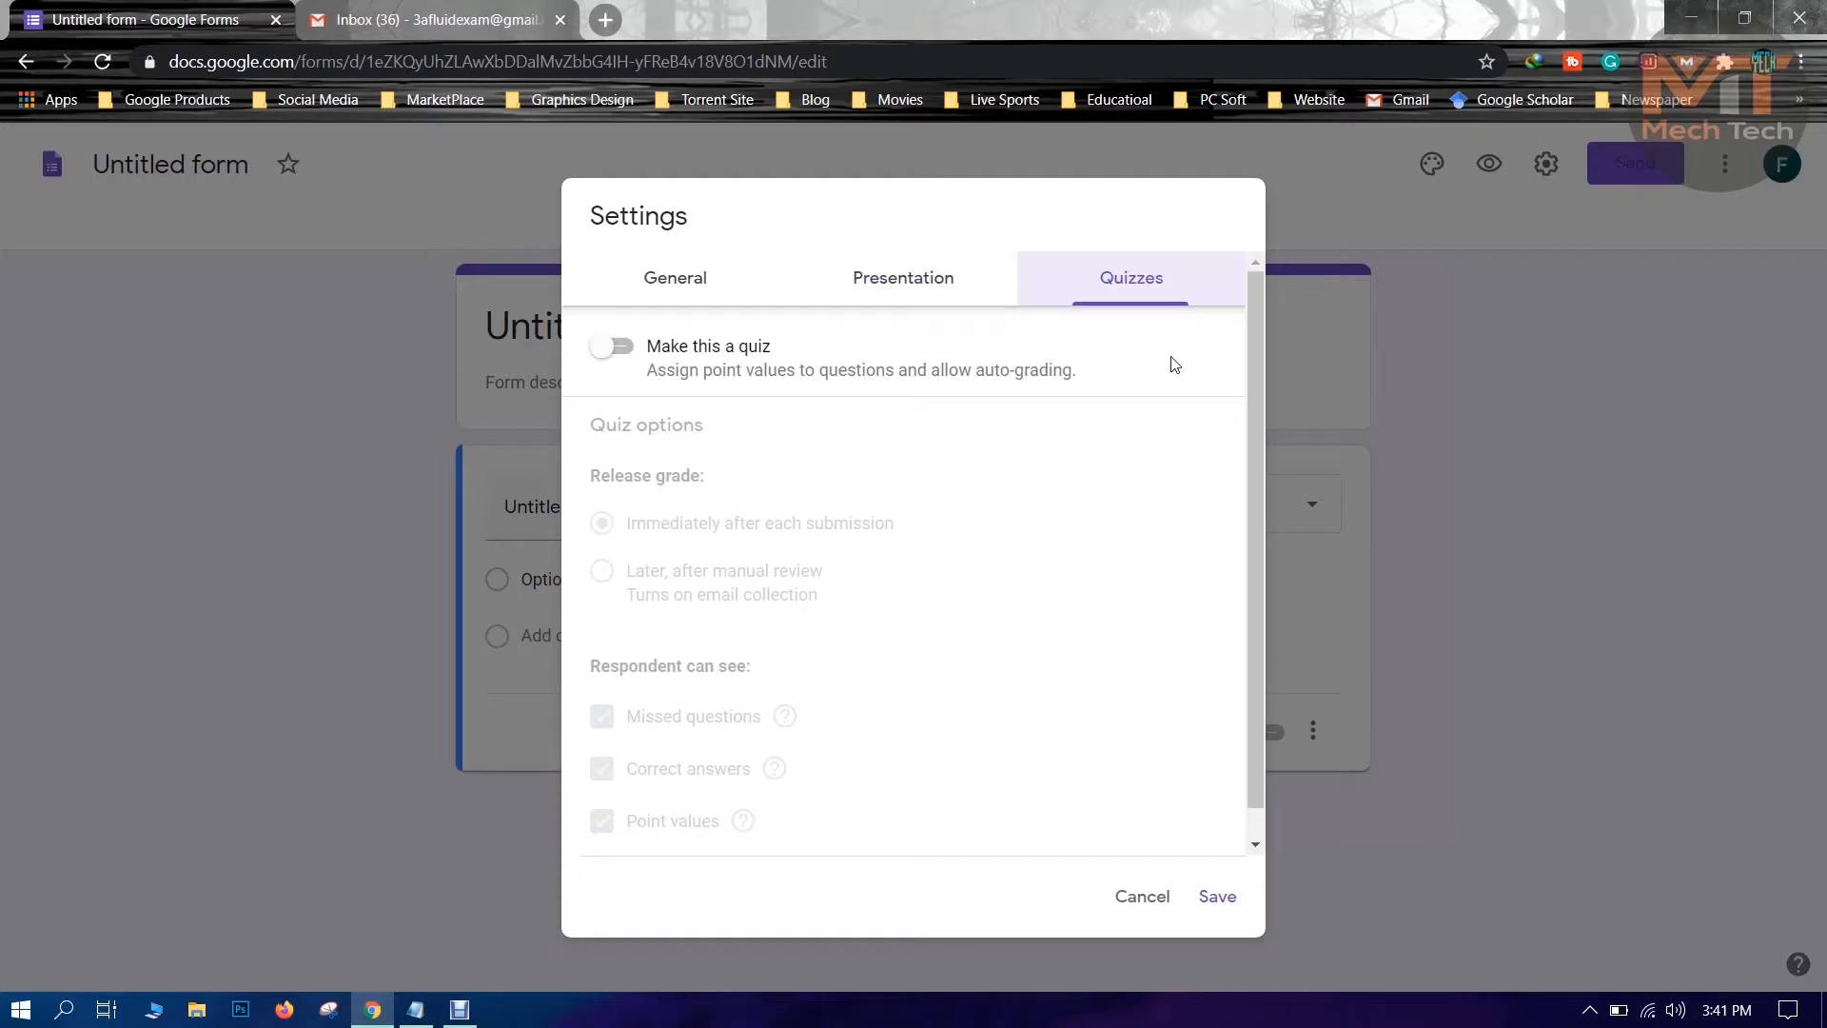
pyautogui.click(612, 352)
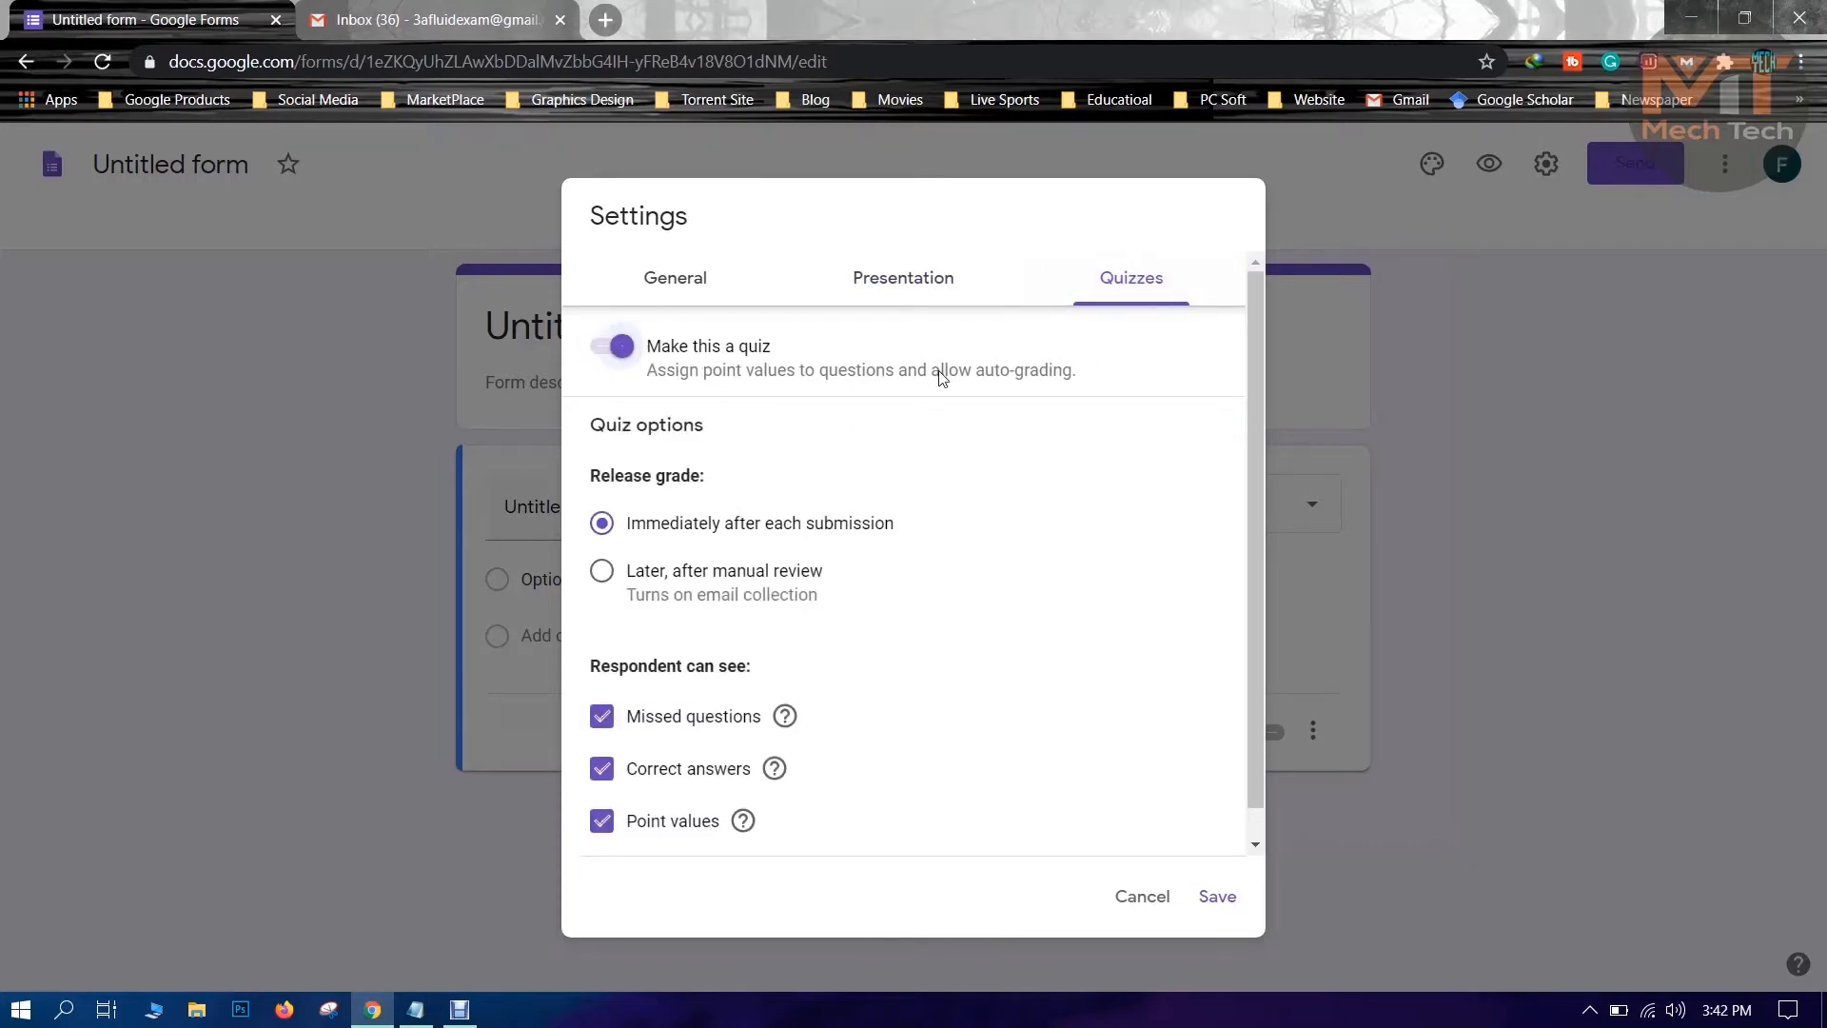
pyautogui.click(600, 576)
pyautogui.scroll(-1, 1025, 573)
pyautogui.click(600, 689)
pyautogui.click(603, 739)
pyautogui.click(603, 791)
pyautogui.scroll(1, 1056, 513)
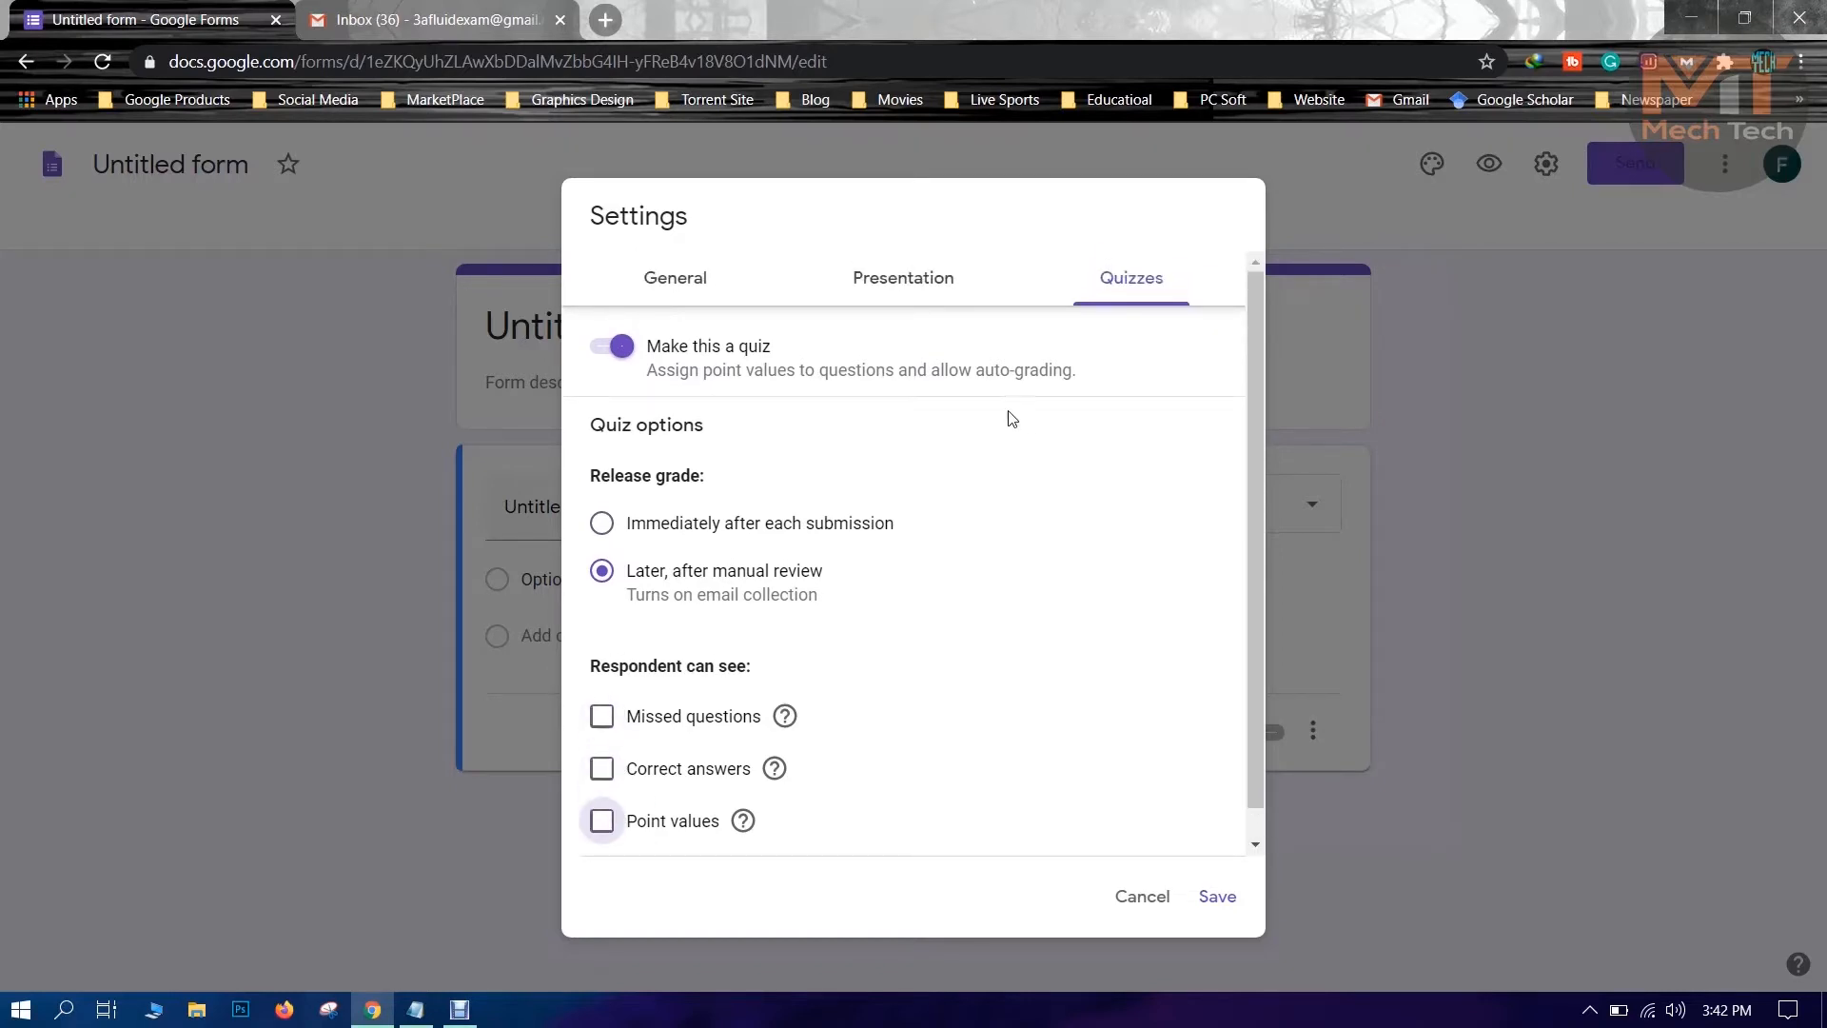
pyautogui.click(1220, 899)
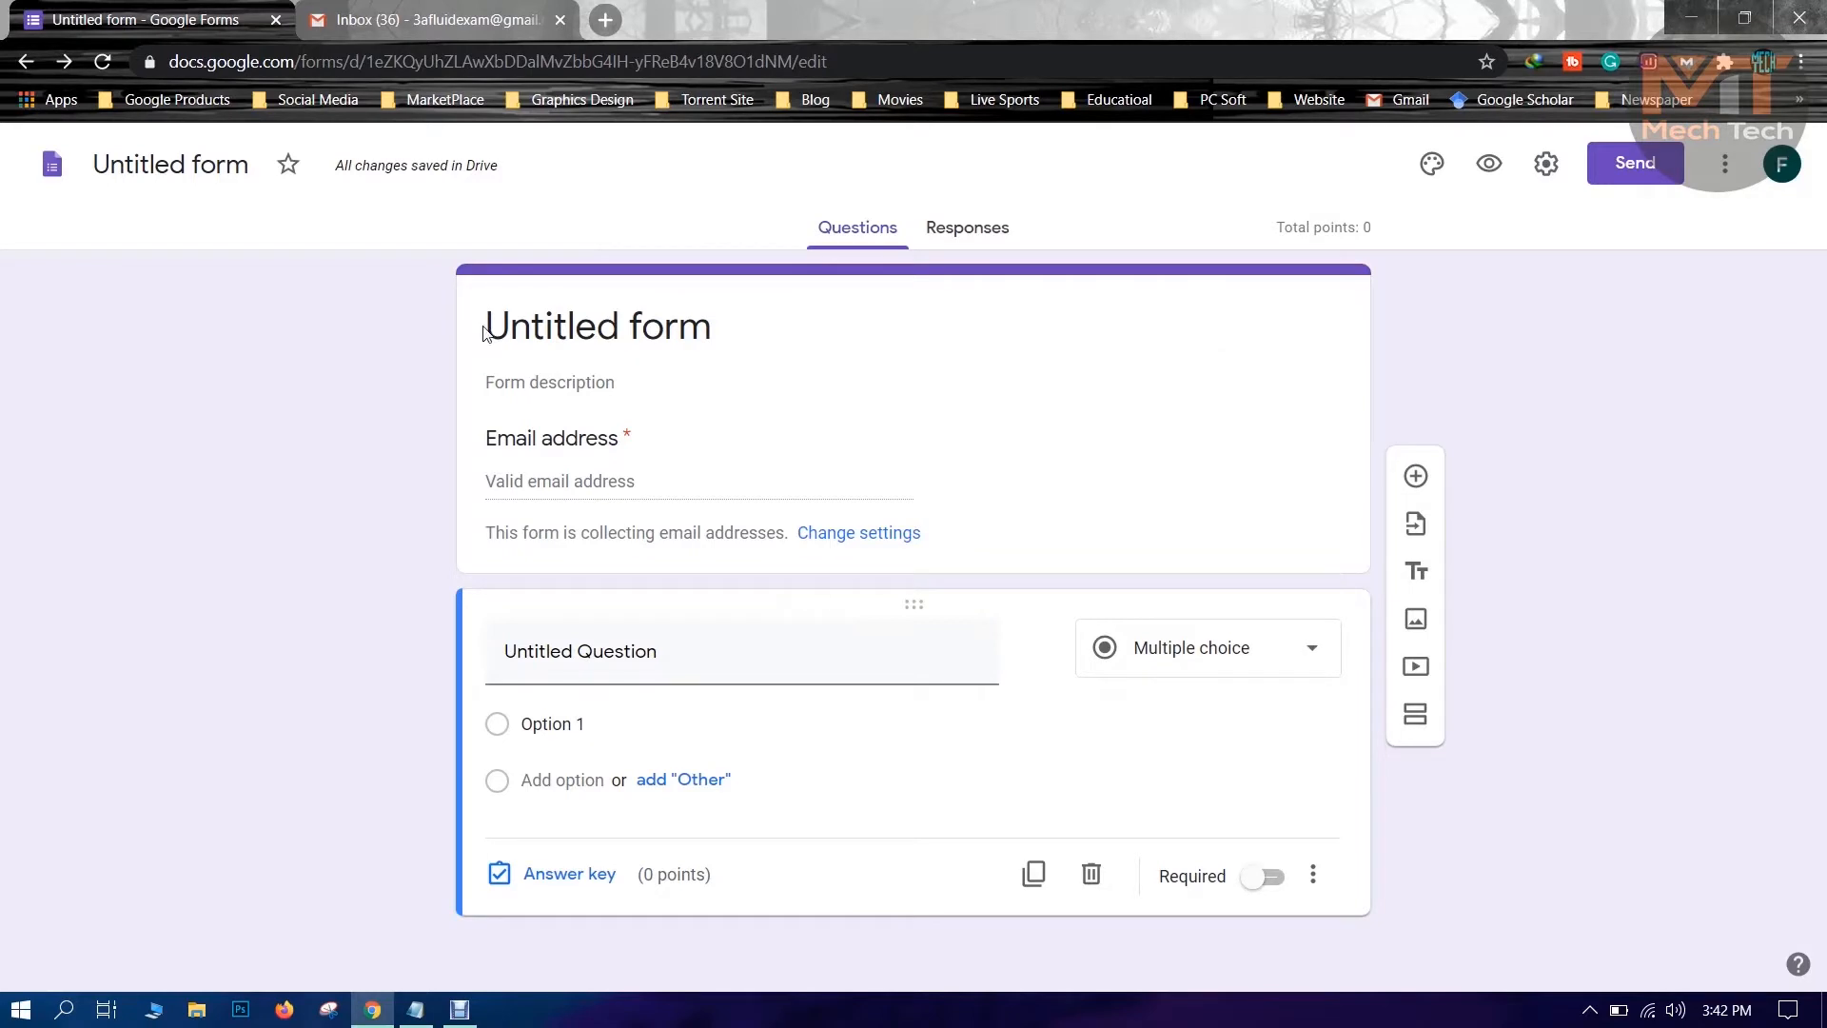
# Replace the untitled form's title with "Mid-Term Exam".
pyautogui.moveTo(717, 328); pyautogui.dragTo(454, 329)
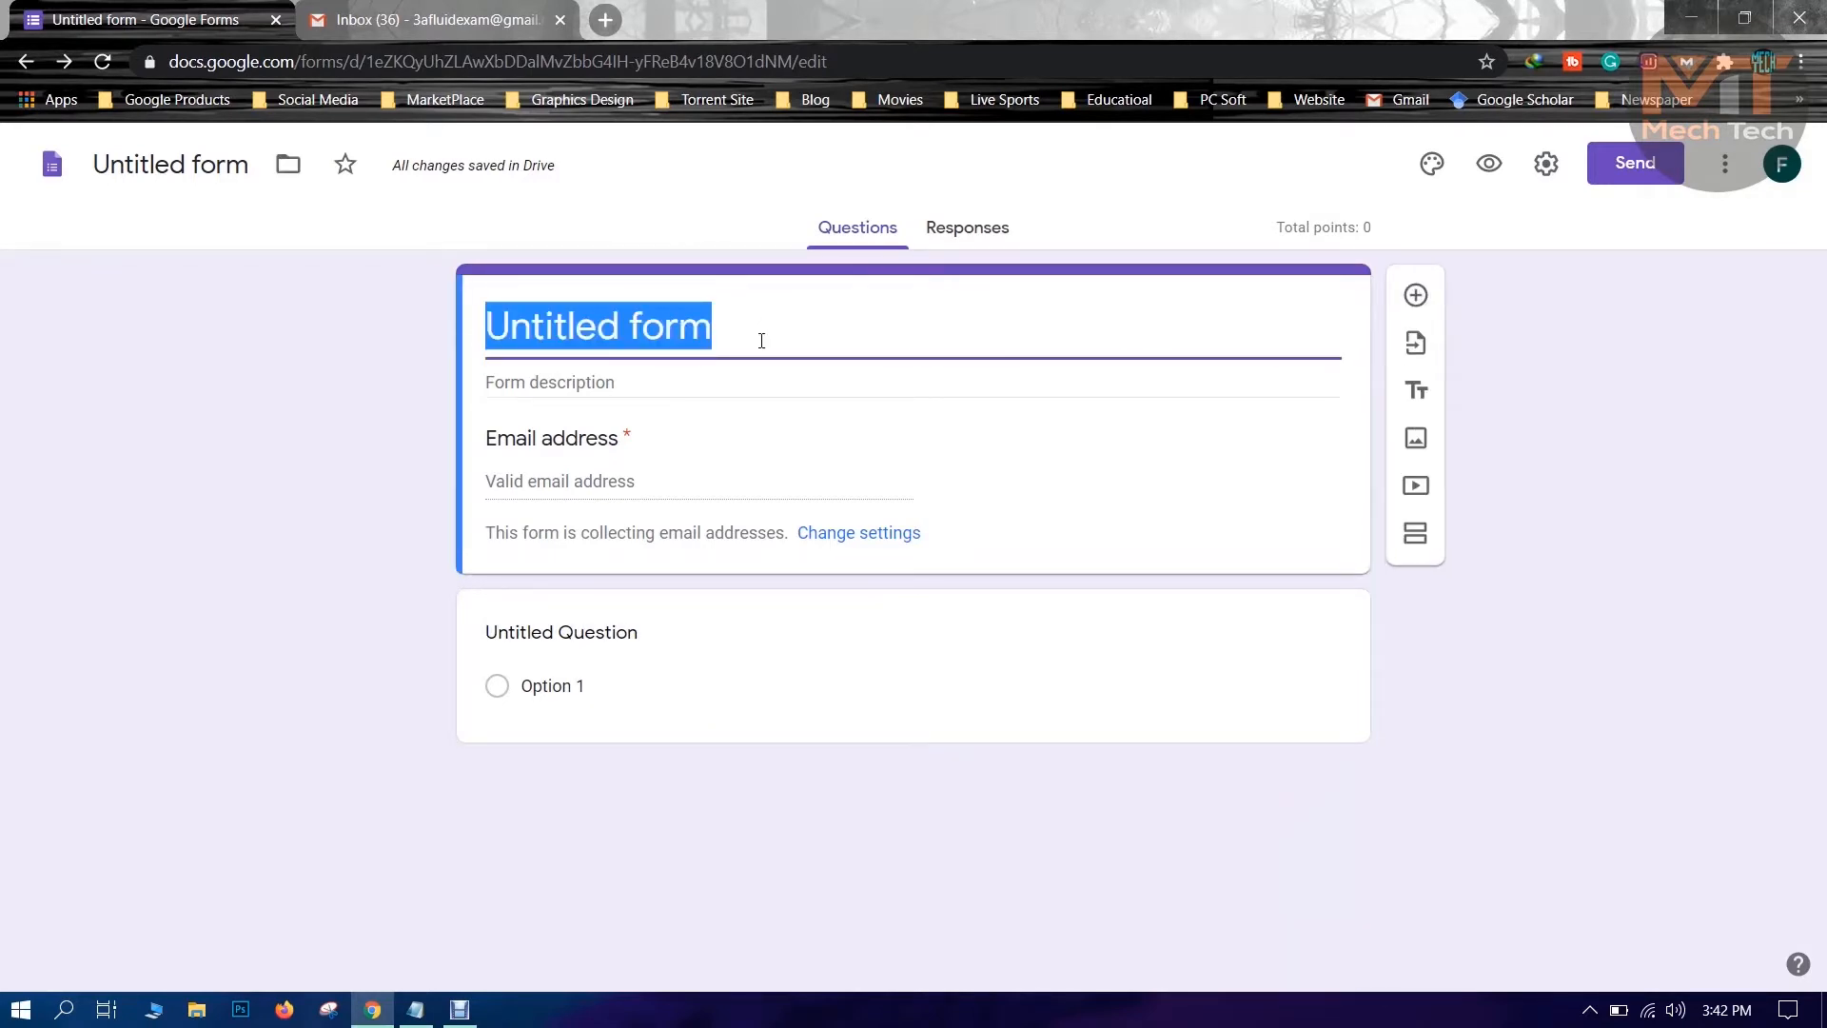
pyautogui.write('Mid-Term E')
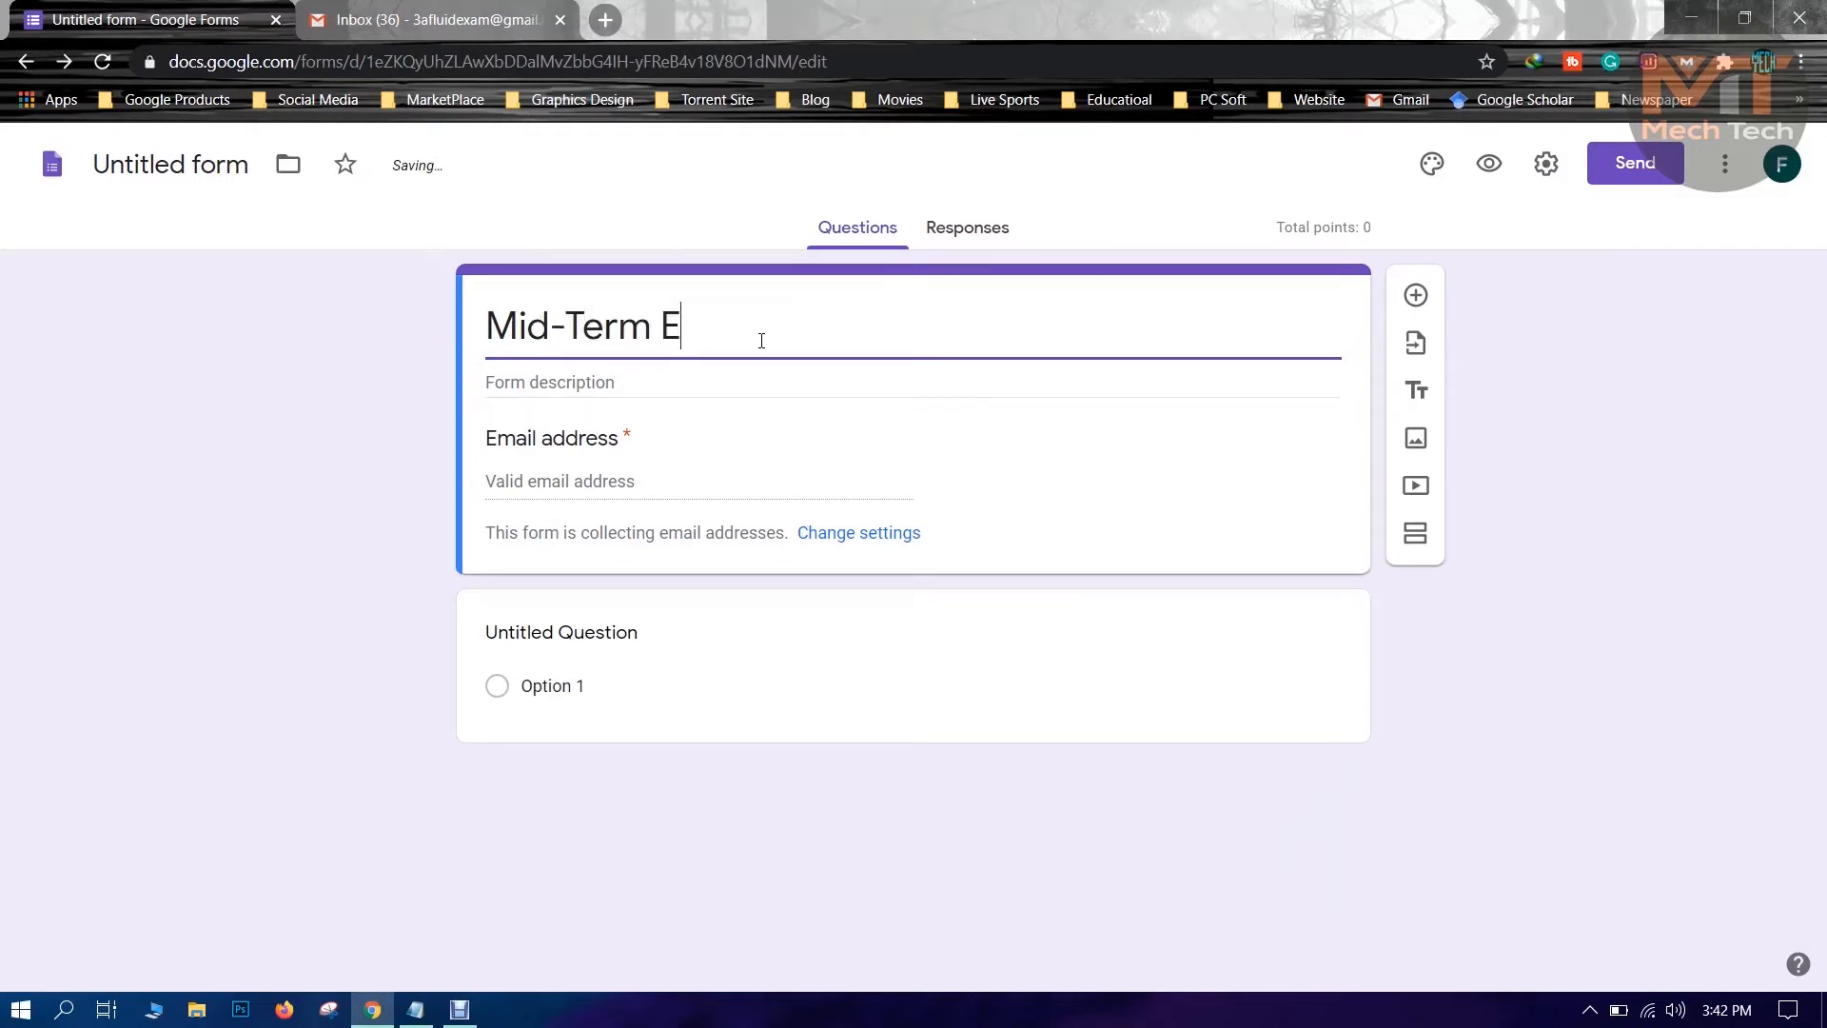
pyautogui.write('xam')
# Copy the Instruction heading and its four numbered lines from Instruction.txt in Notepad into the form description.
pyautogui.click(597, 382)
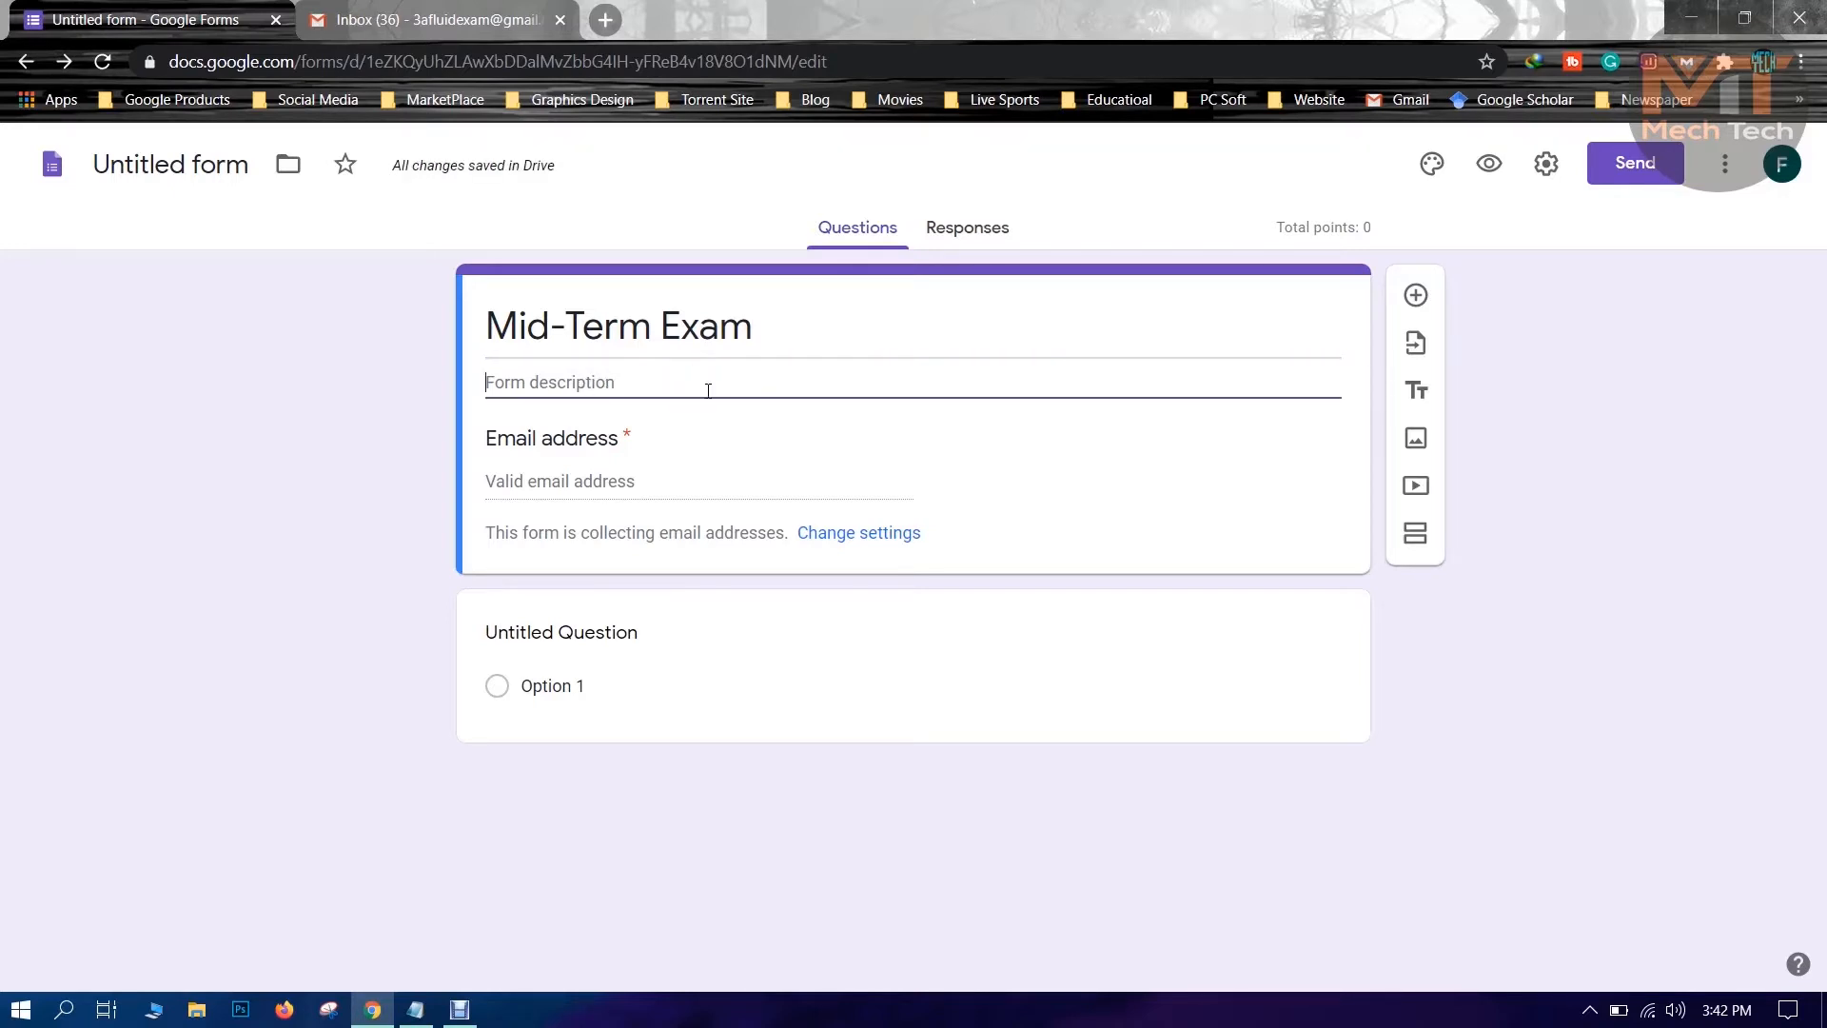
pyautogui.click(416, 1008)
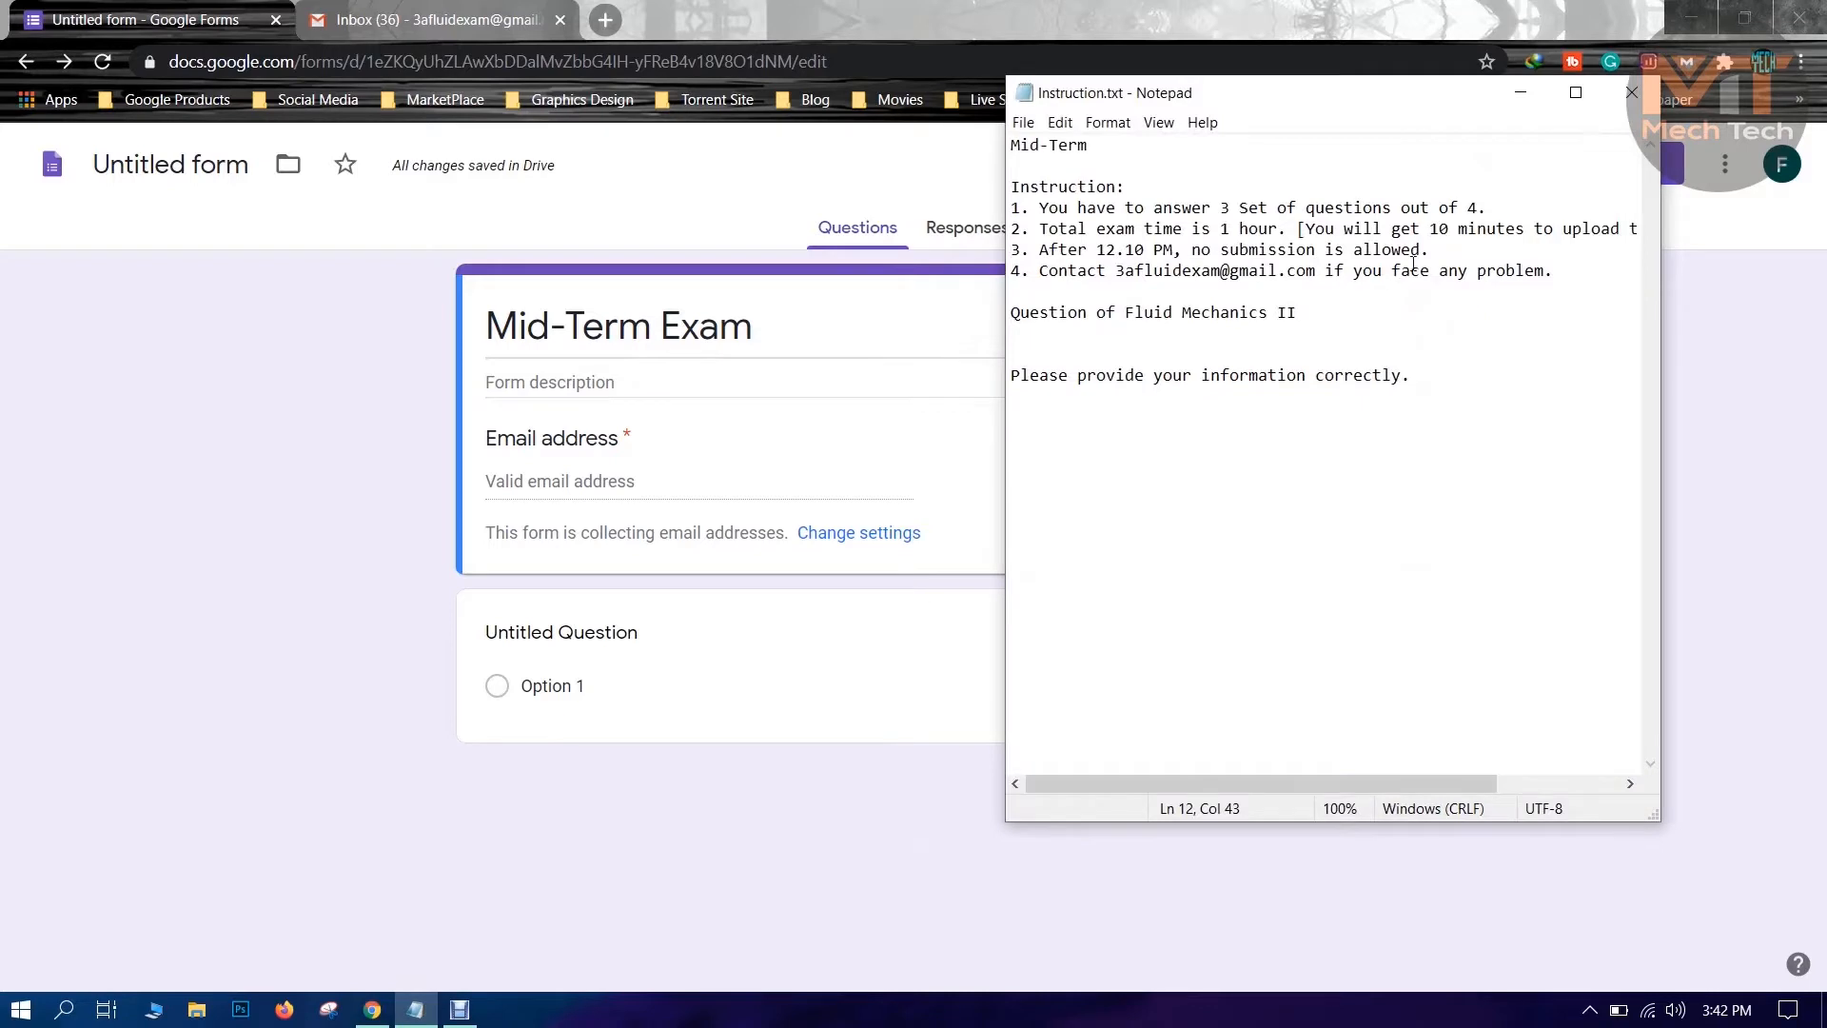
pyautogui.moveTo(1566, 271); pyautogui.dragTo(1011, 195)
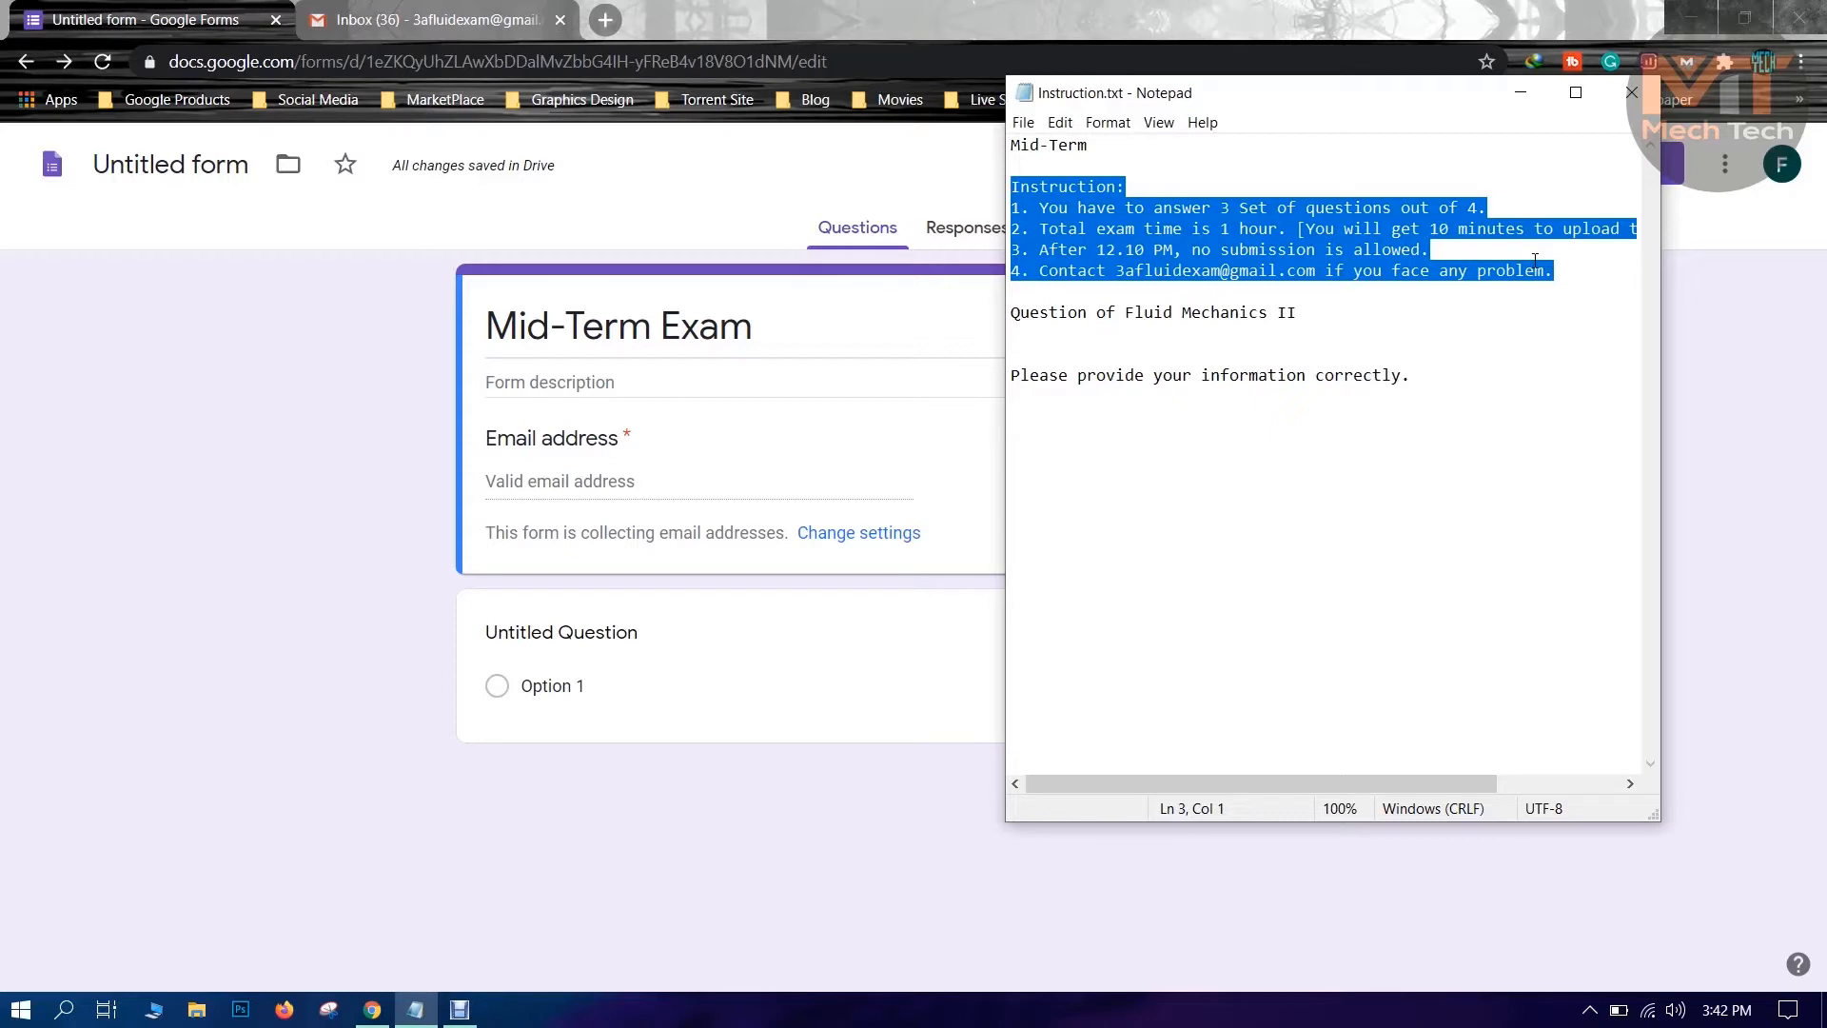
pyautogui.click(1530, 95)
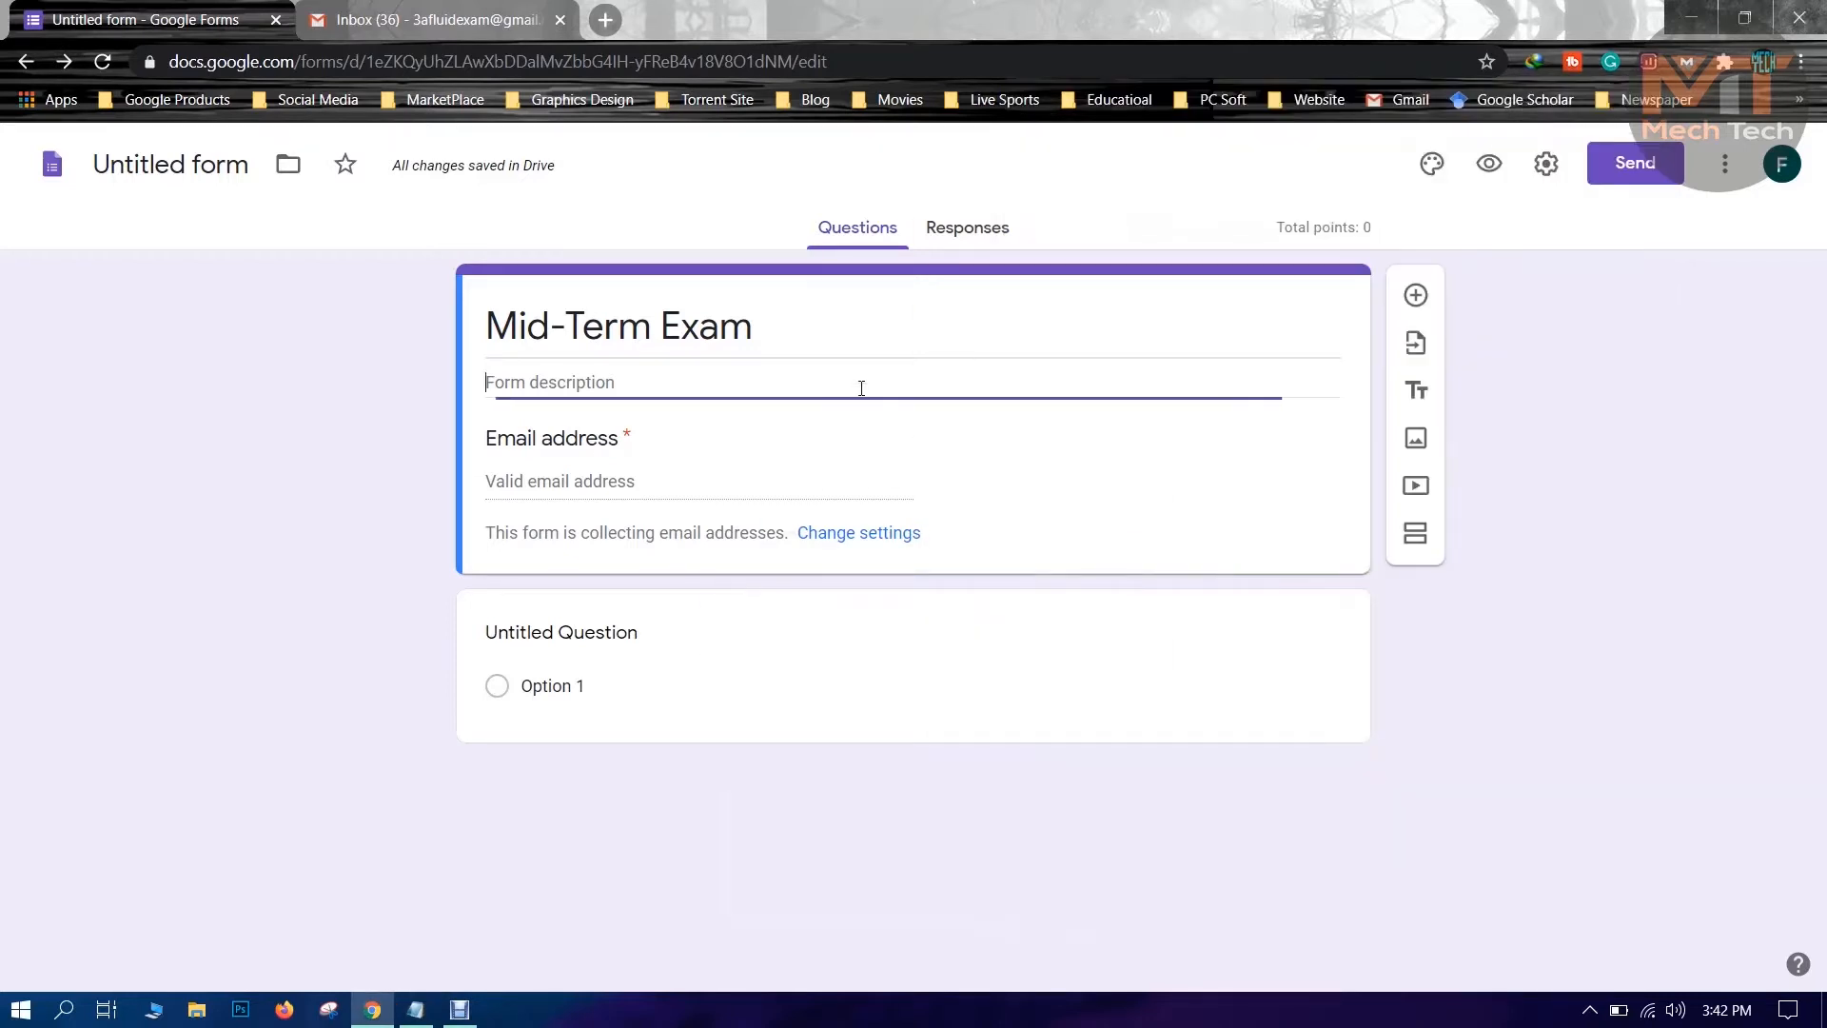
pyautogui.click(673, 380)
pyautogui.hotkey('ctrl', 'v')
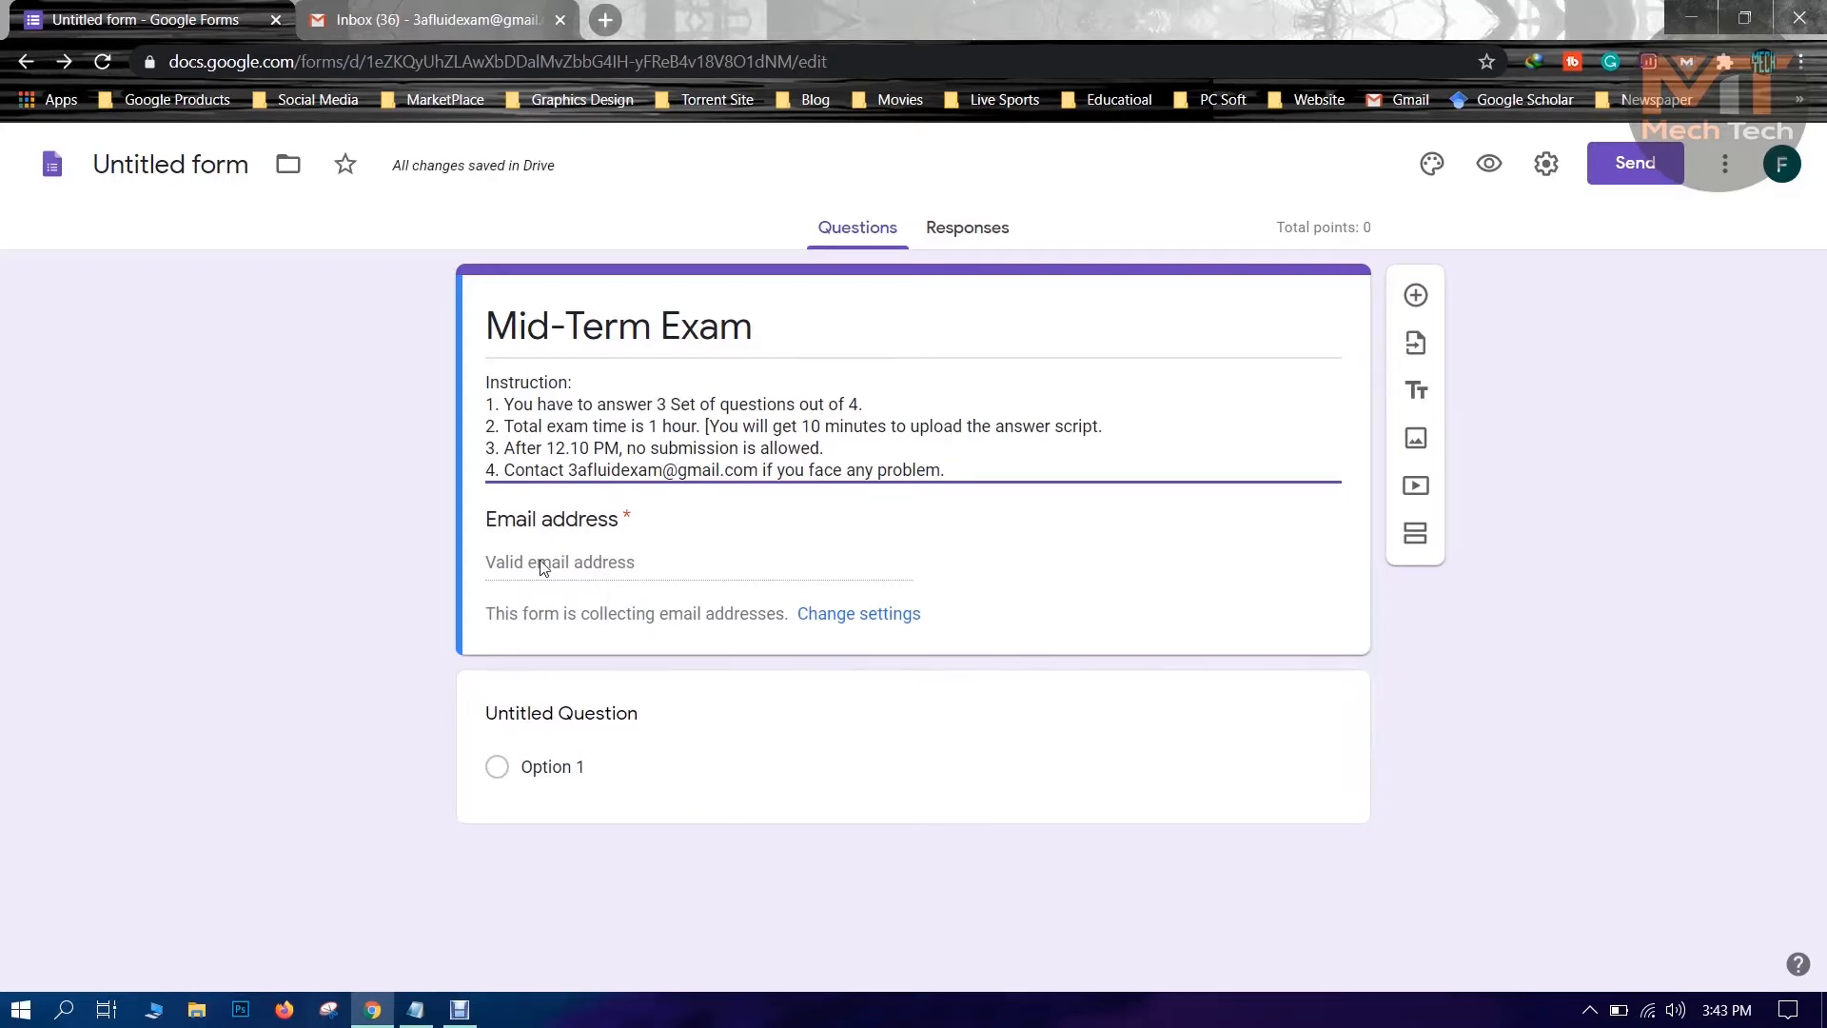
# Turn off collecting email addresses in the form settings and save the change.
pyautogui.click(881, 616)
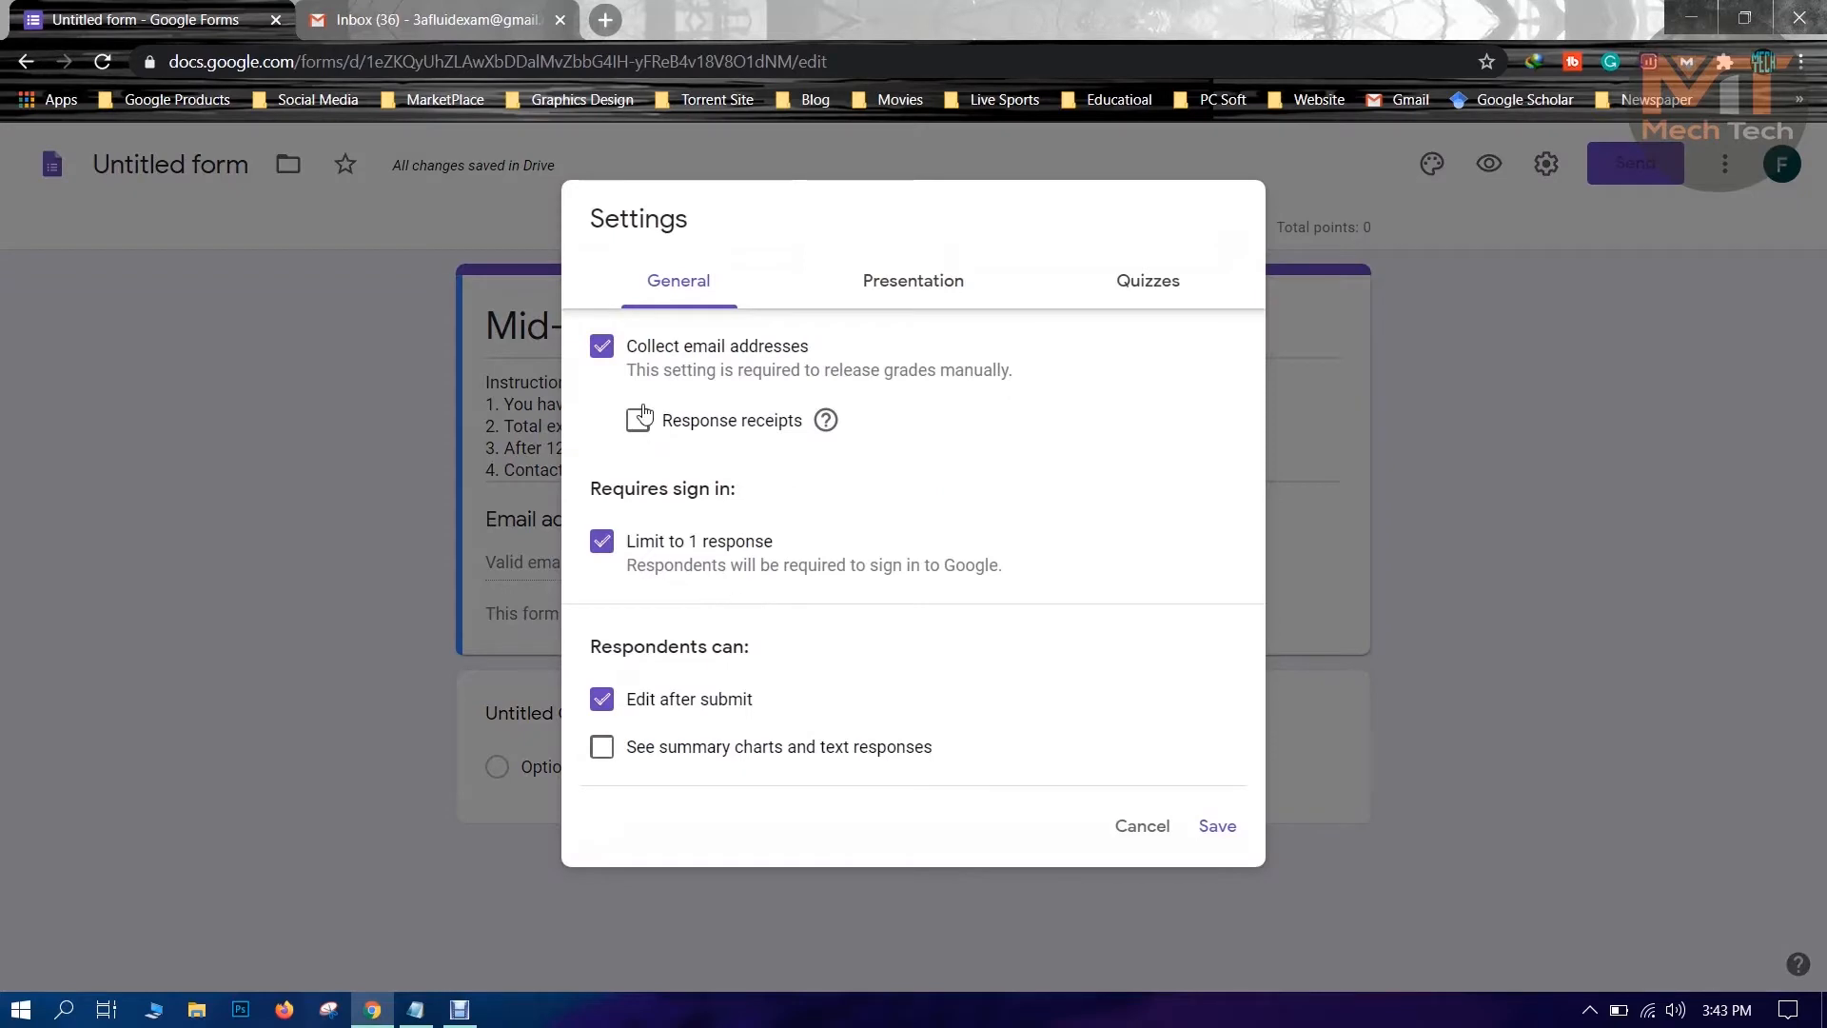
pyautogui.click(602, 348)
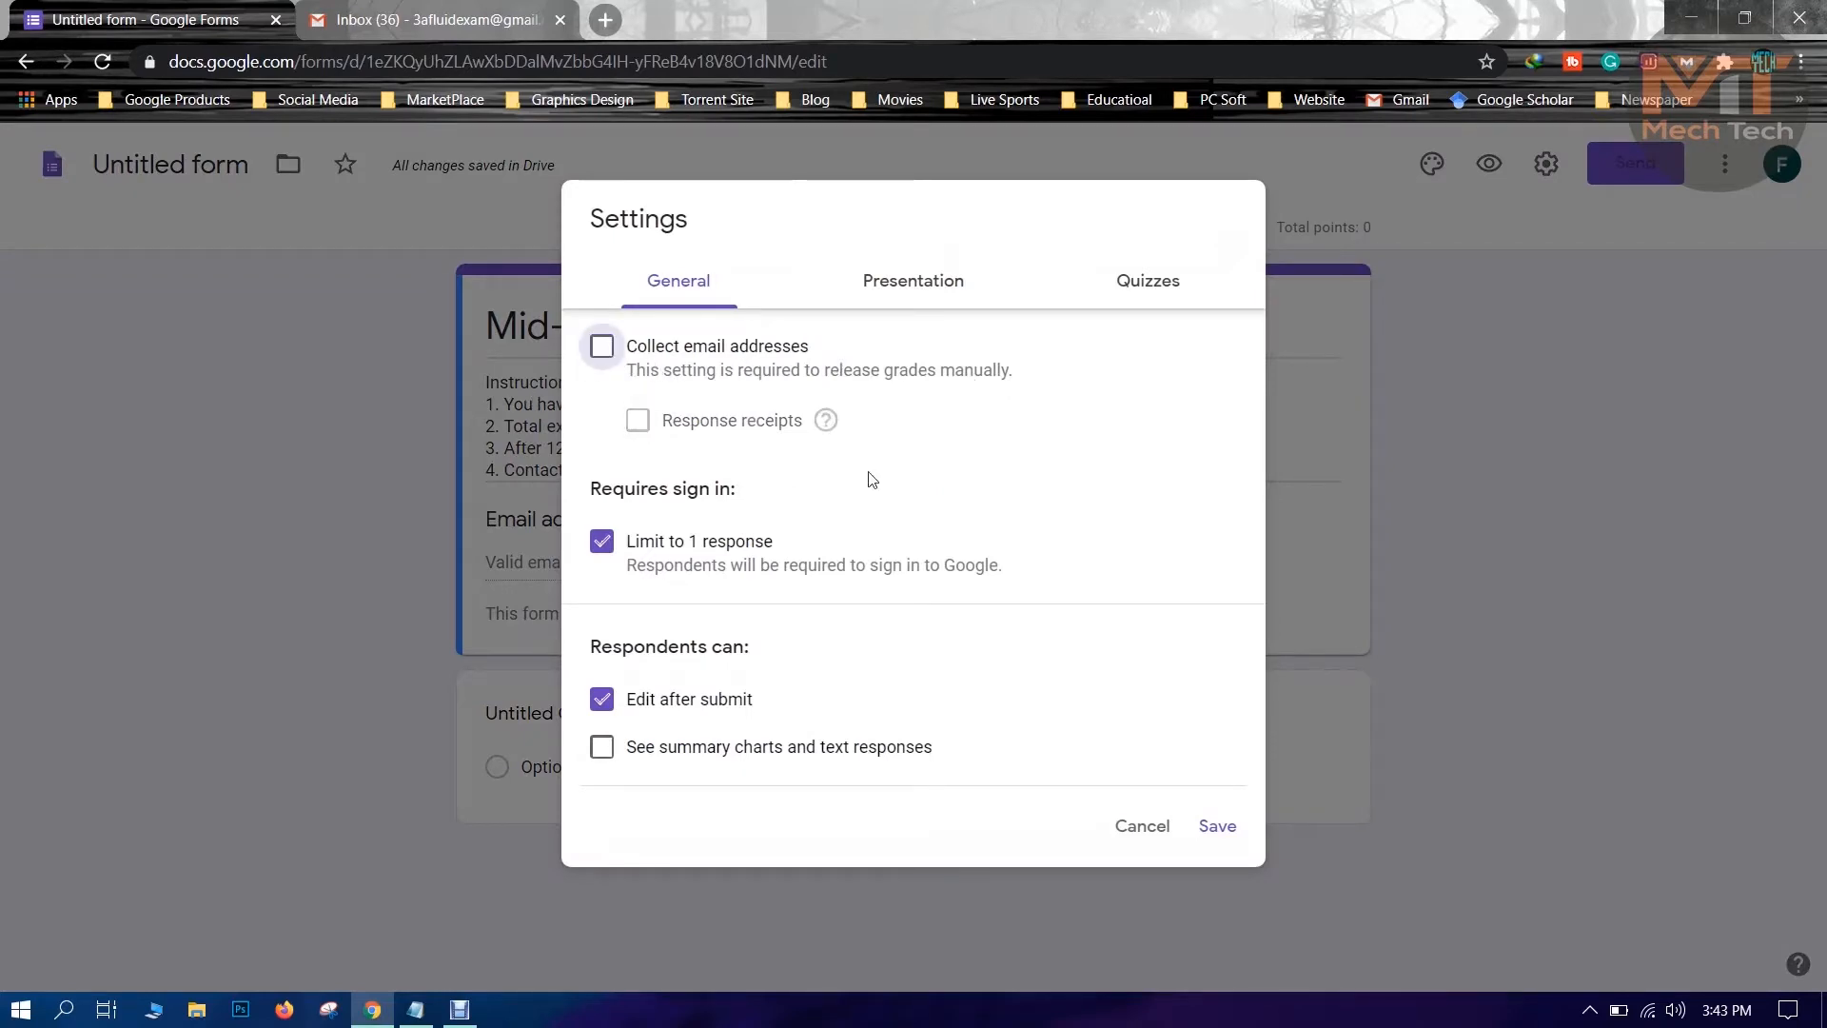
pyautogui.click(1218, 826)
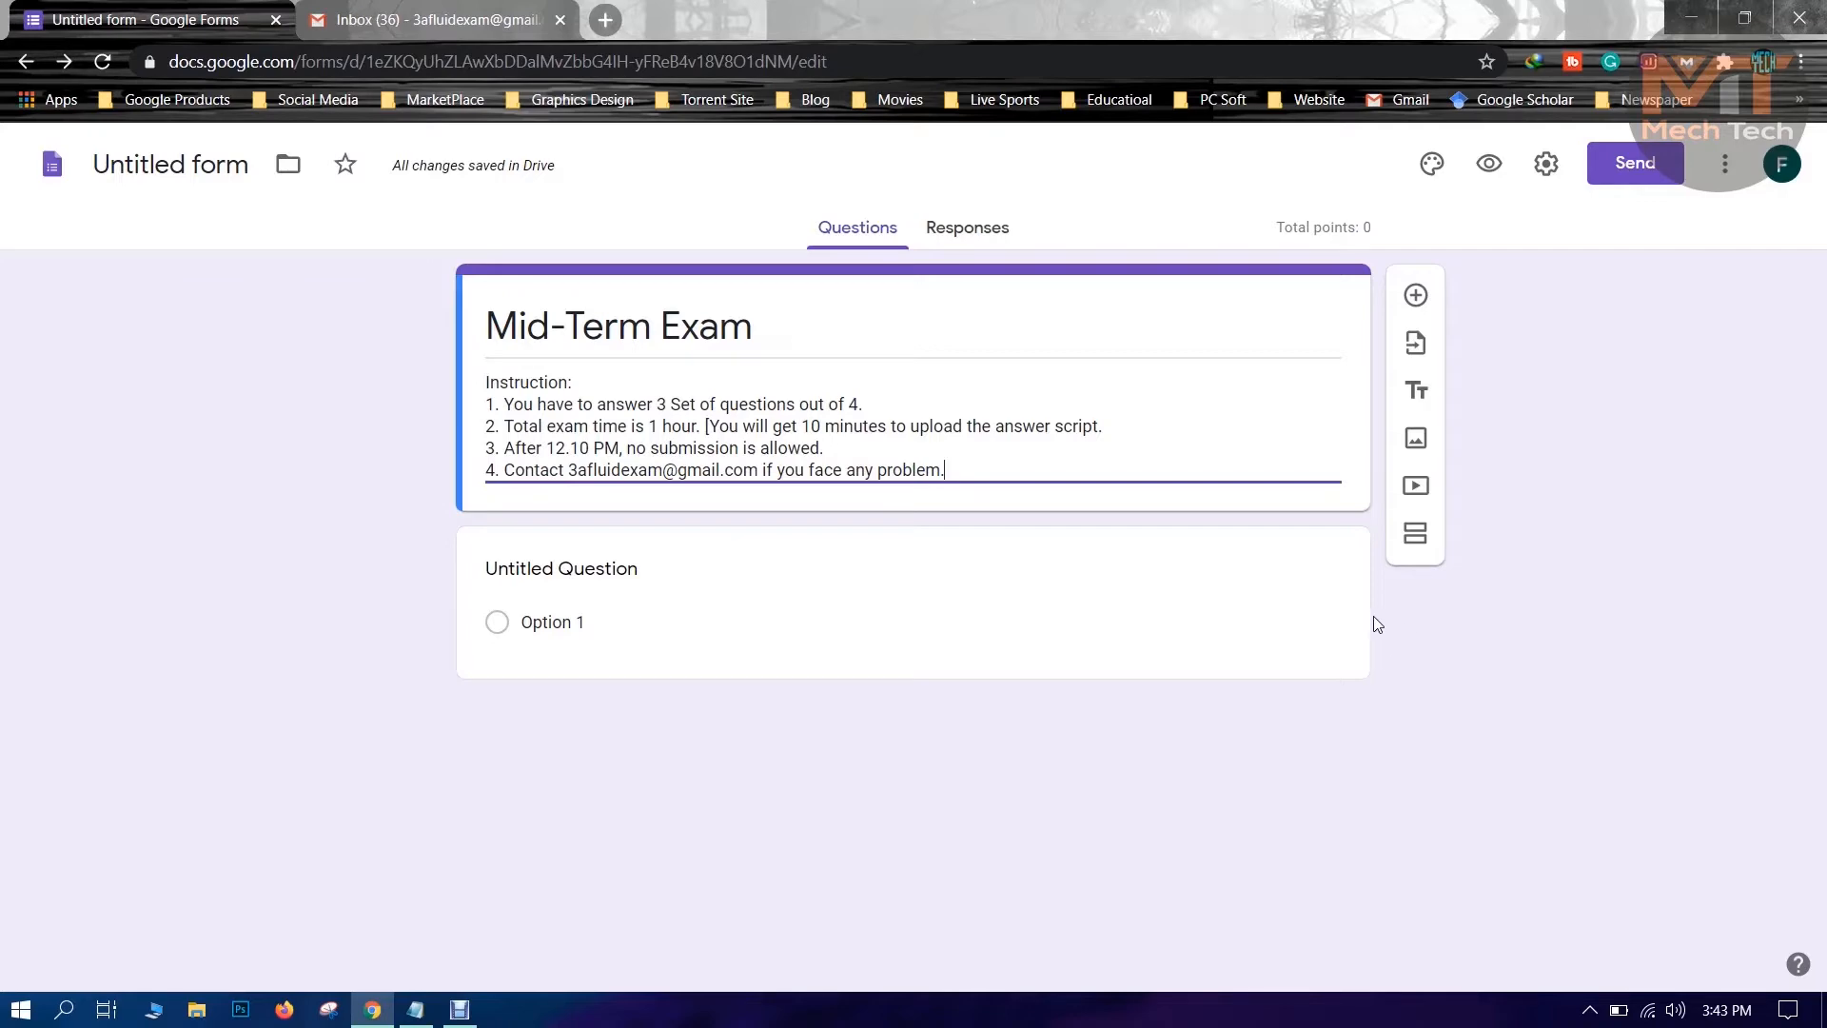
# Search Google for "pdf to jpg" in a new browser tab and open the pdf2jpg.net converter.
pyautogui.hotkey('ctrl', 't')
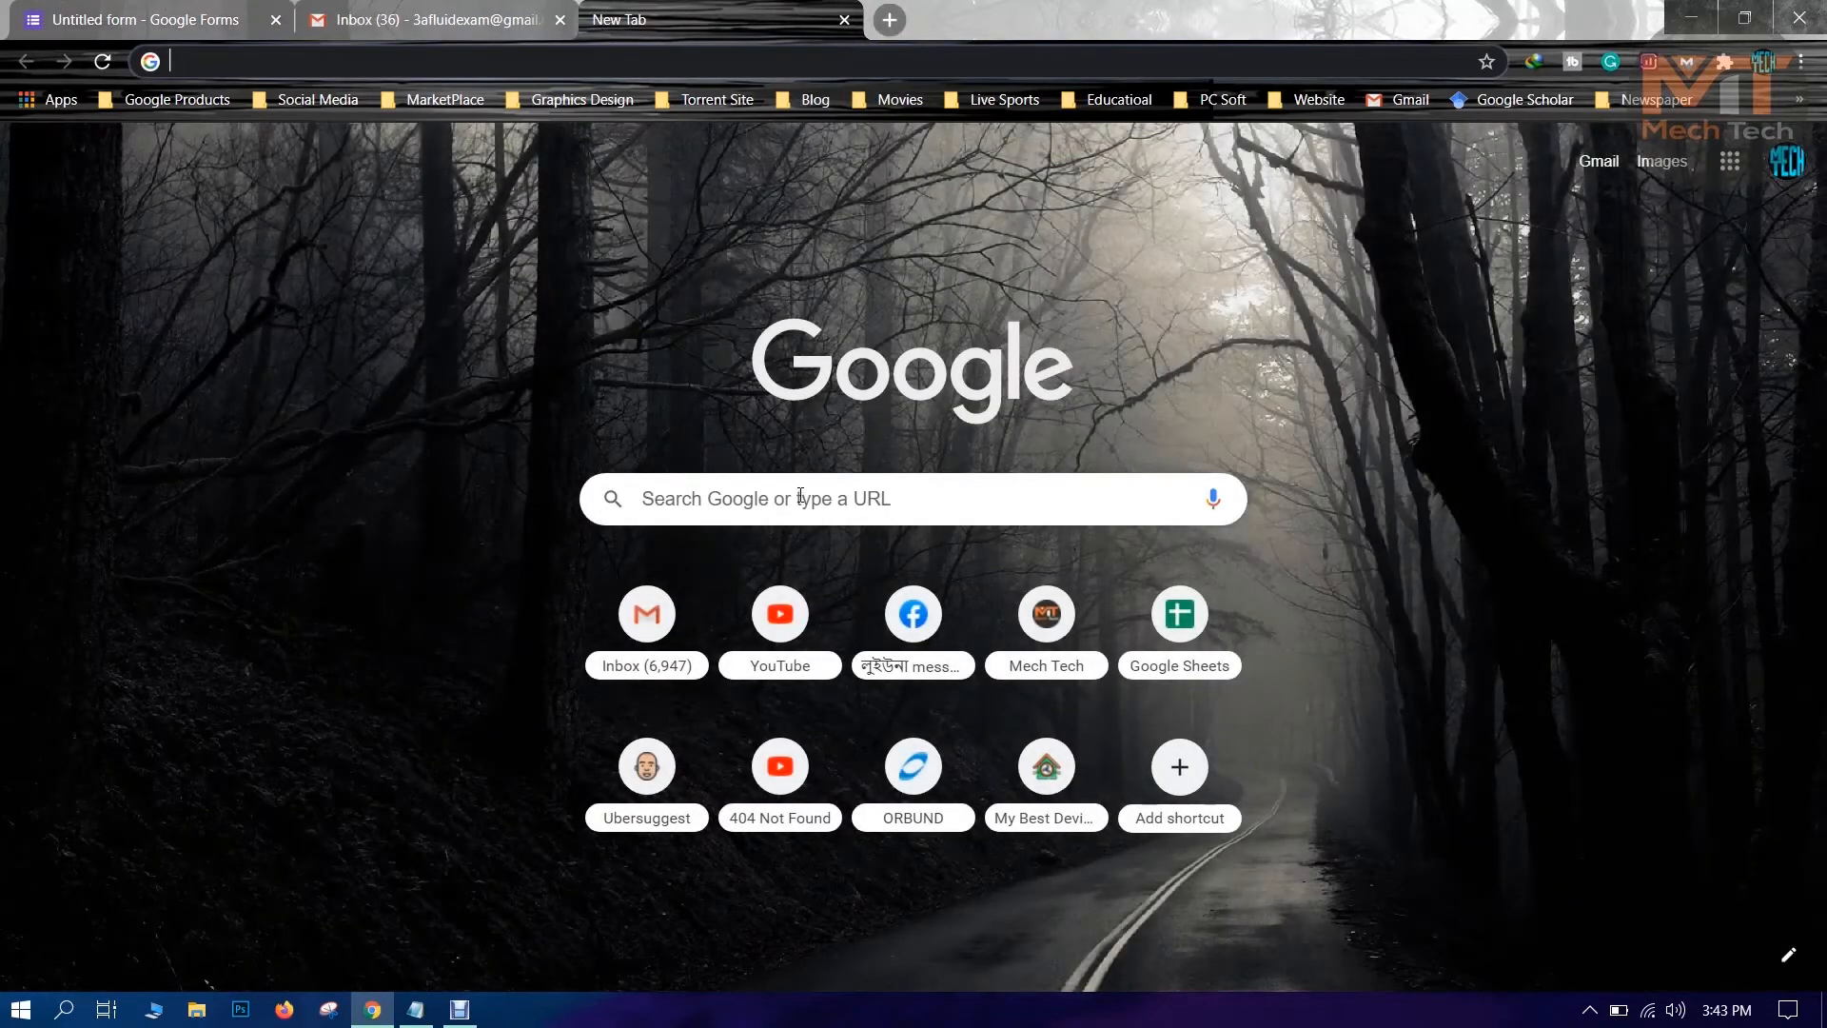
pyautogui.click(801, 499)
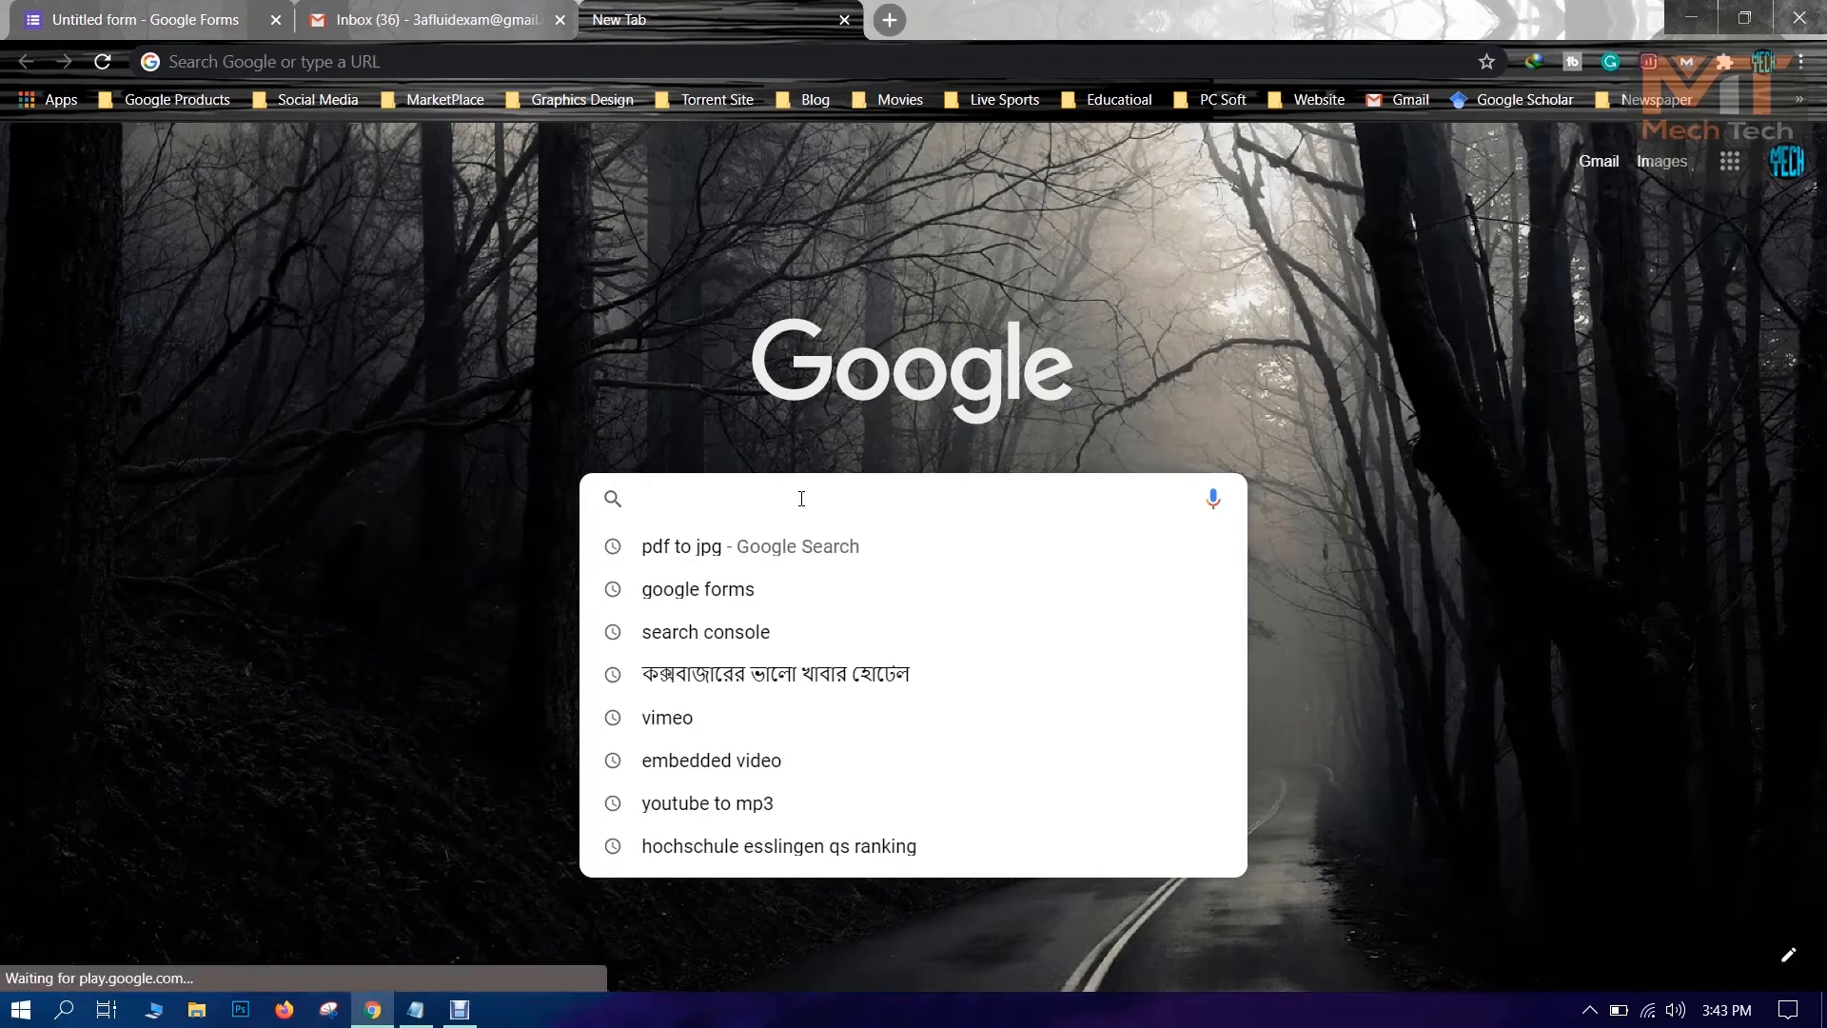
pyautogui.write('pdf to jpg')
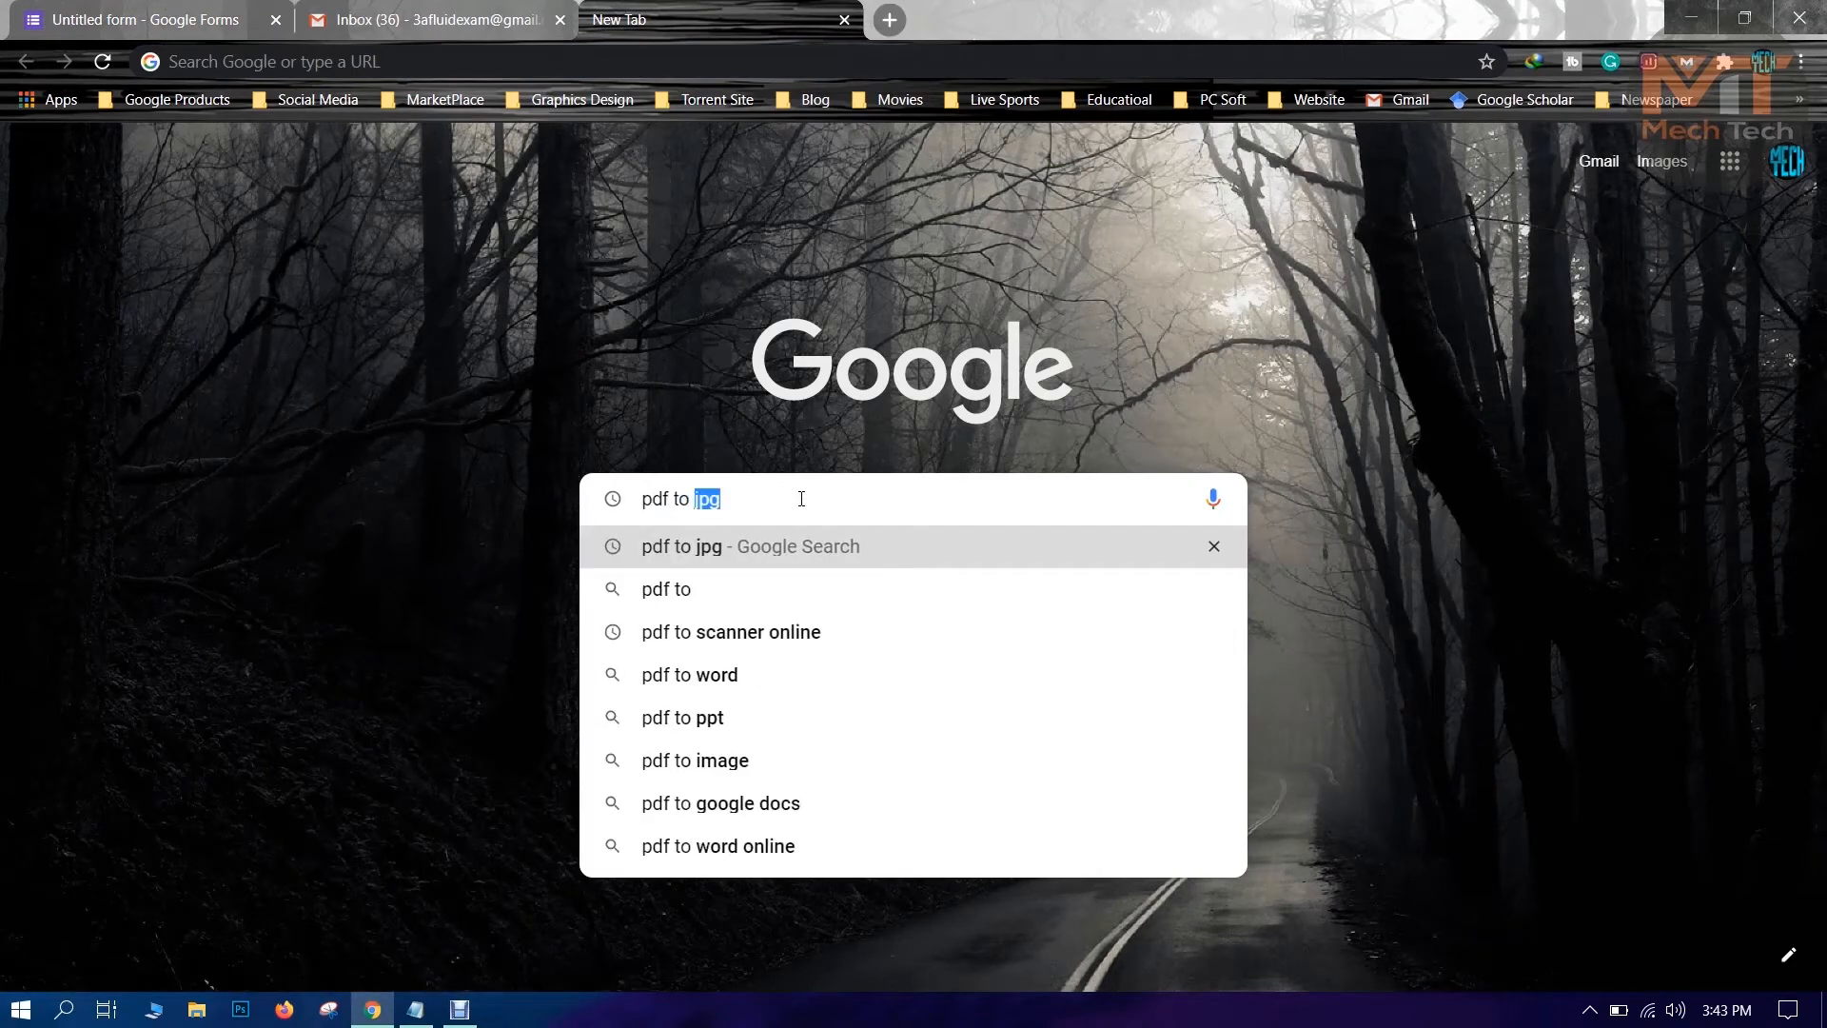
pyautogui.press('Return')
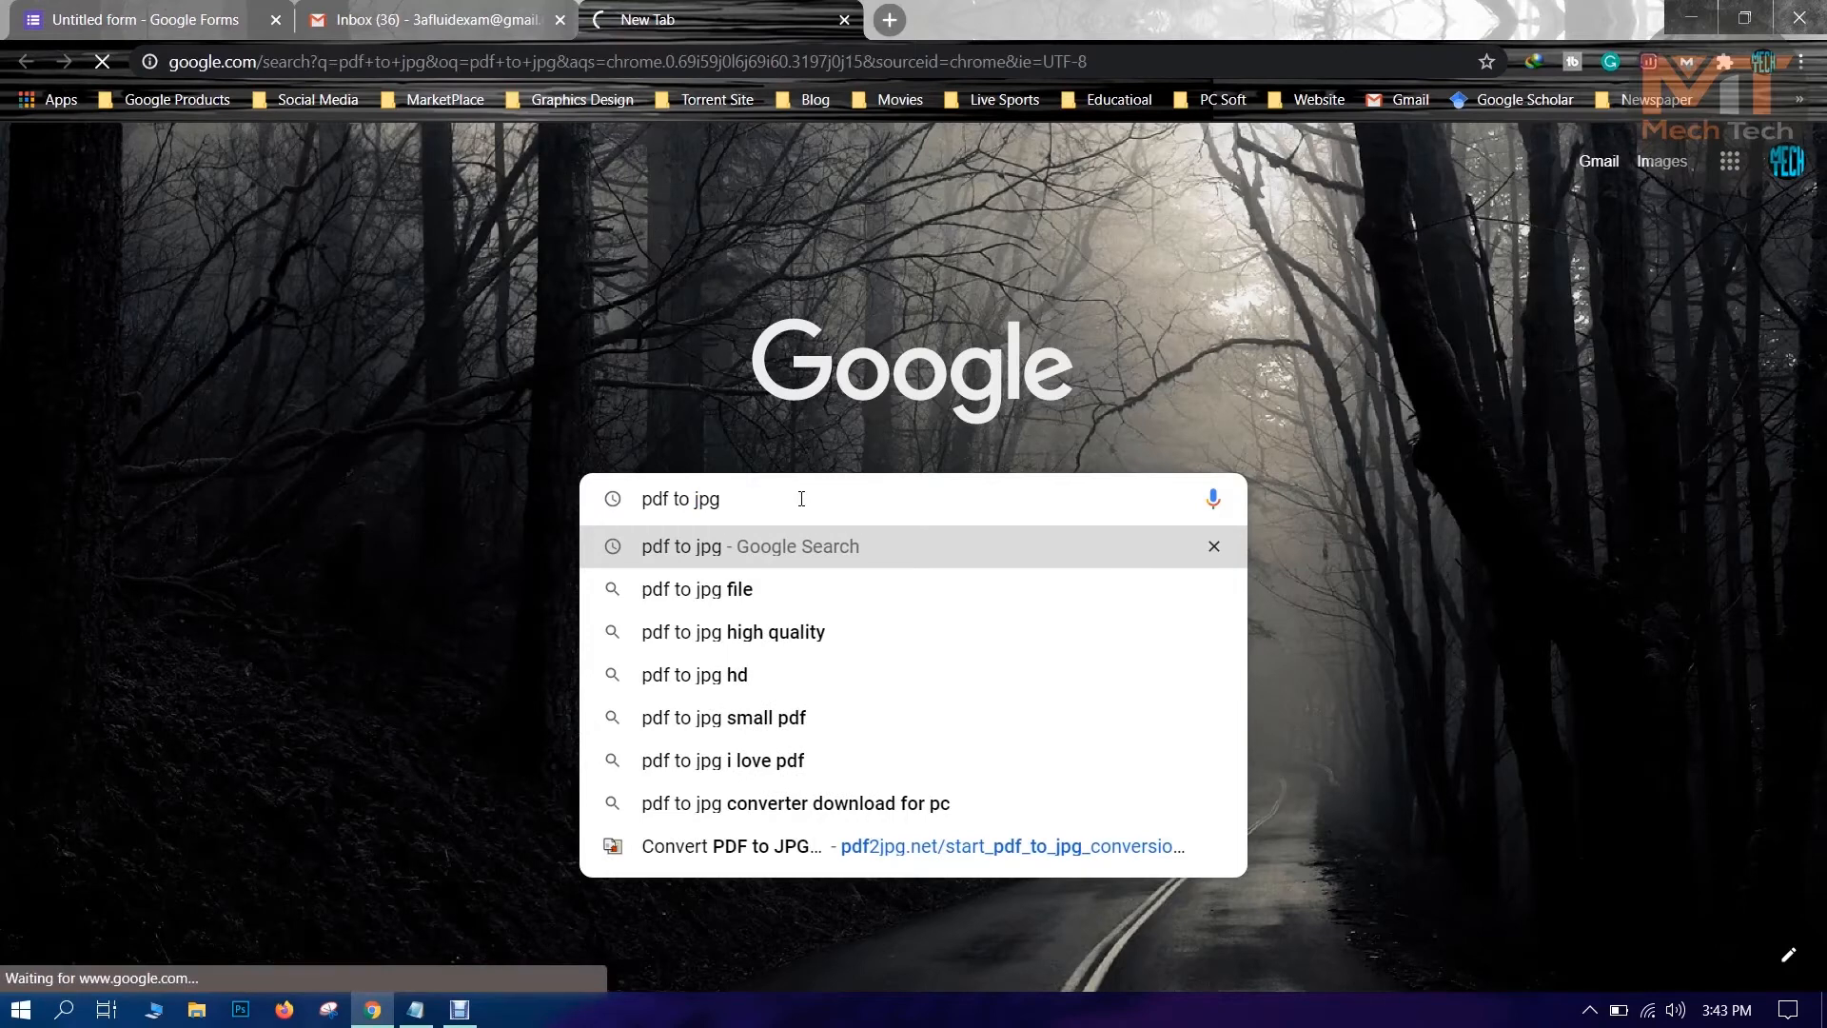
pyautogui.click(340, 174)
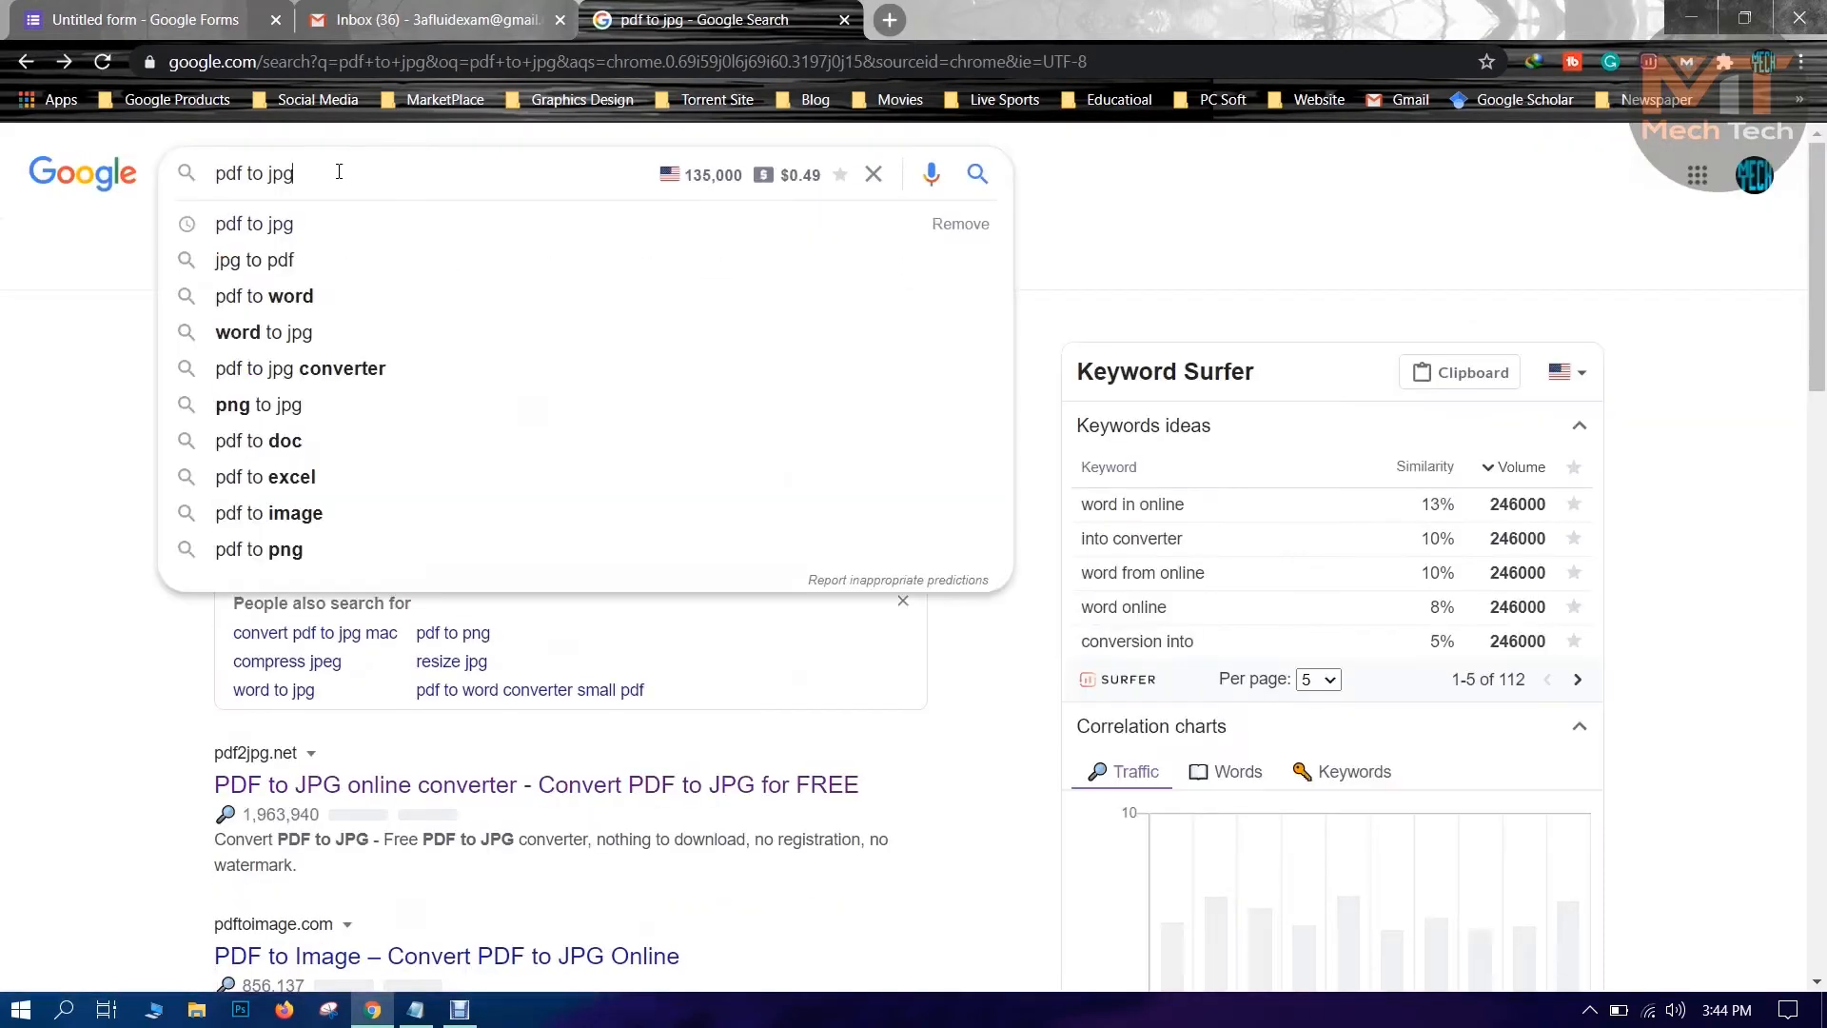
pyautogui.click(1186, 240)
pyautogui.scroll(-2, 460, 709)
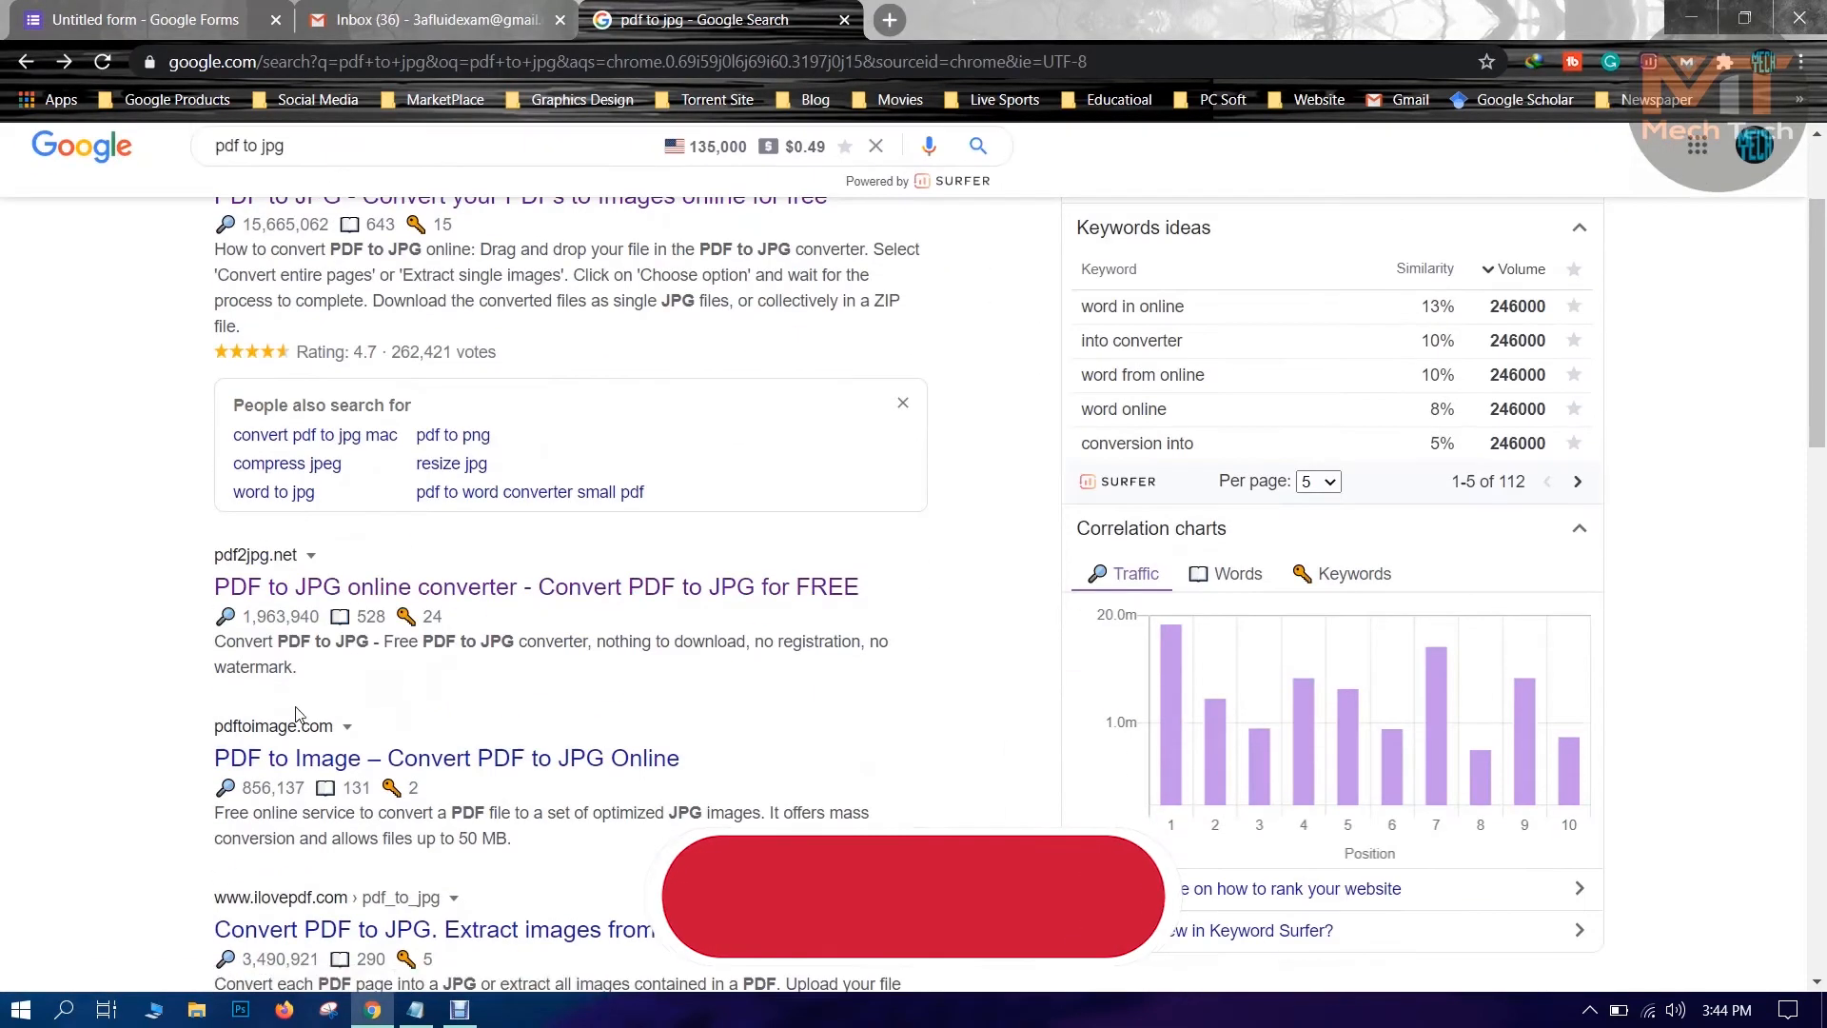
pyautogui.click(282, 584)
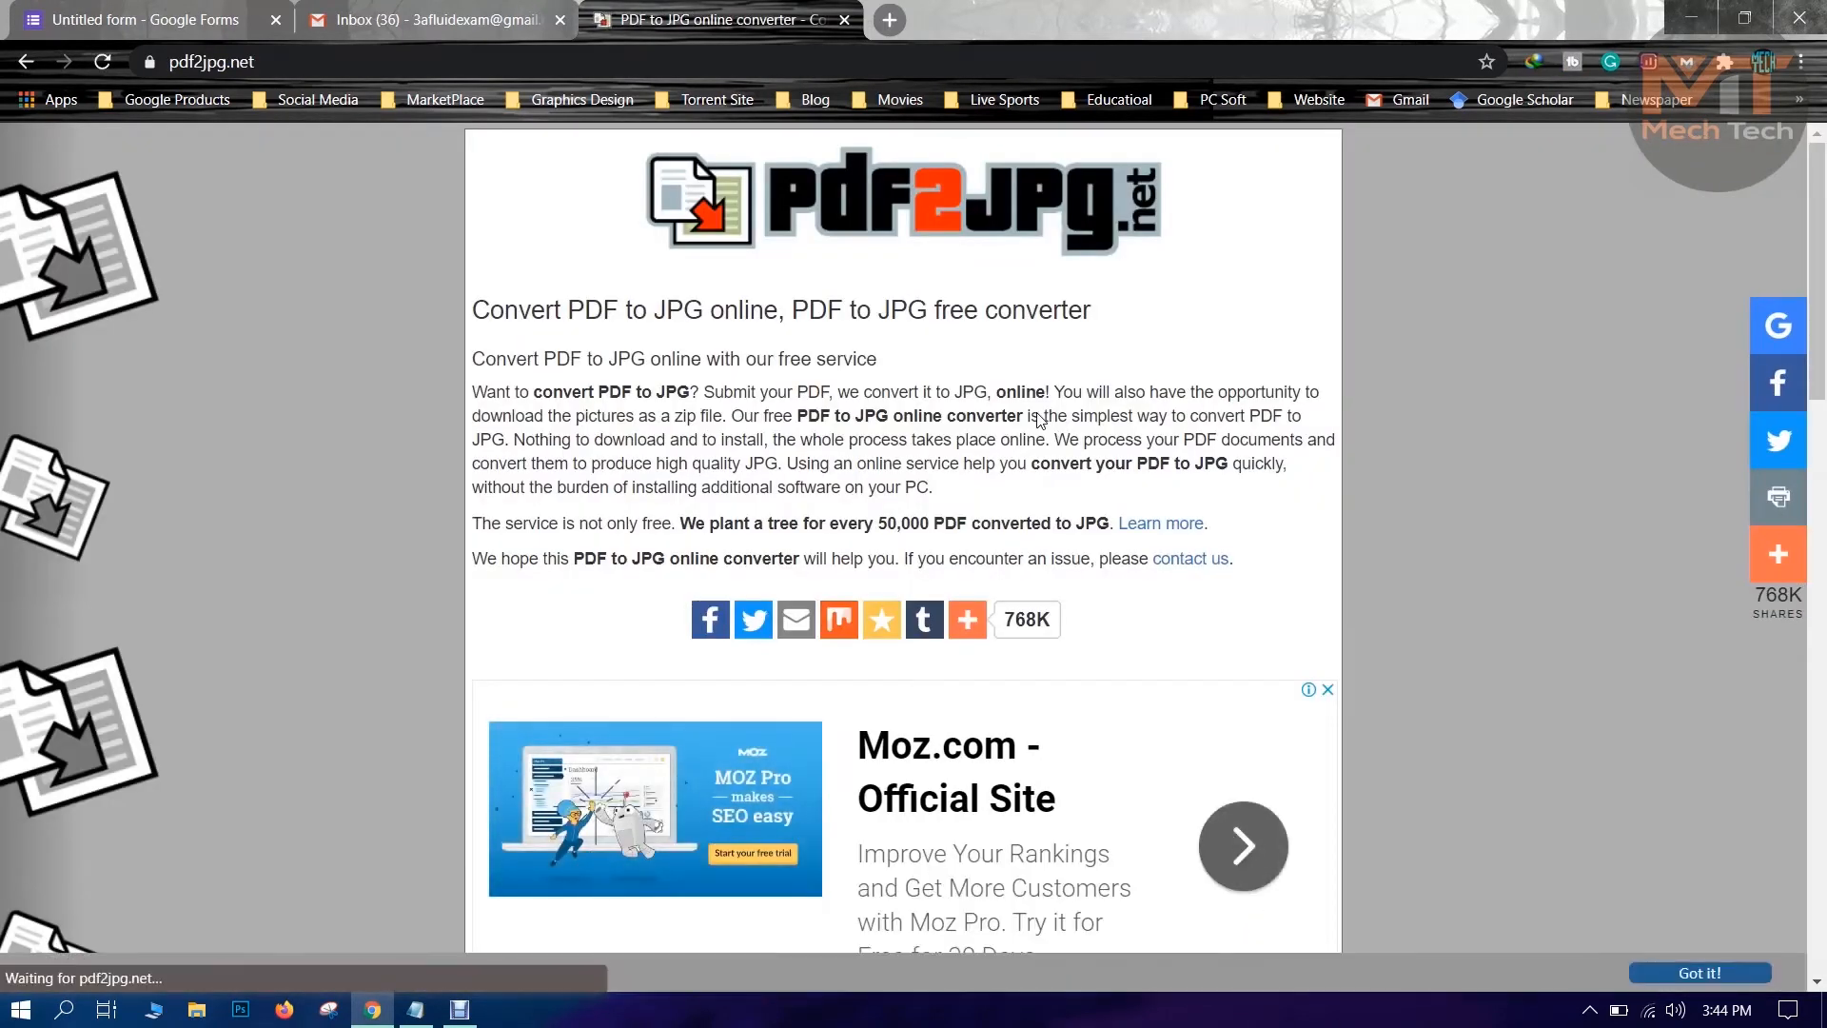
# Choose Fluid II ME 321 Mid Q_Spring 2020_2.pdf in the converter and convert it to JPG at Good - 150dpi quality.
pyautogui.scroll(-2, 1069, 396)
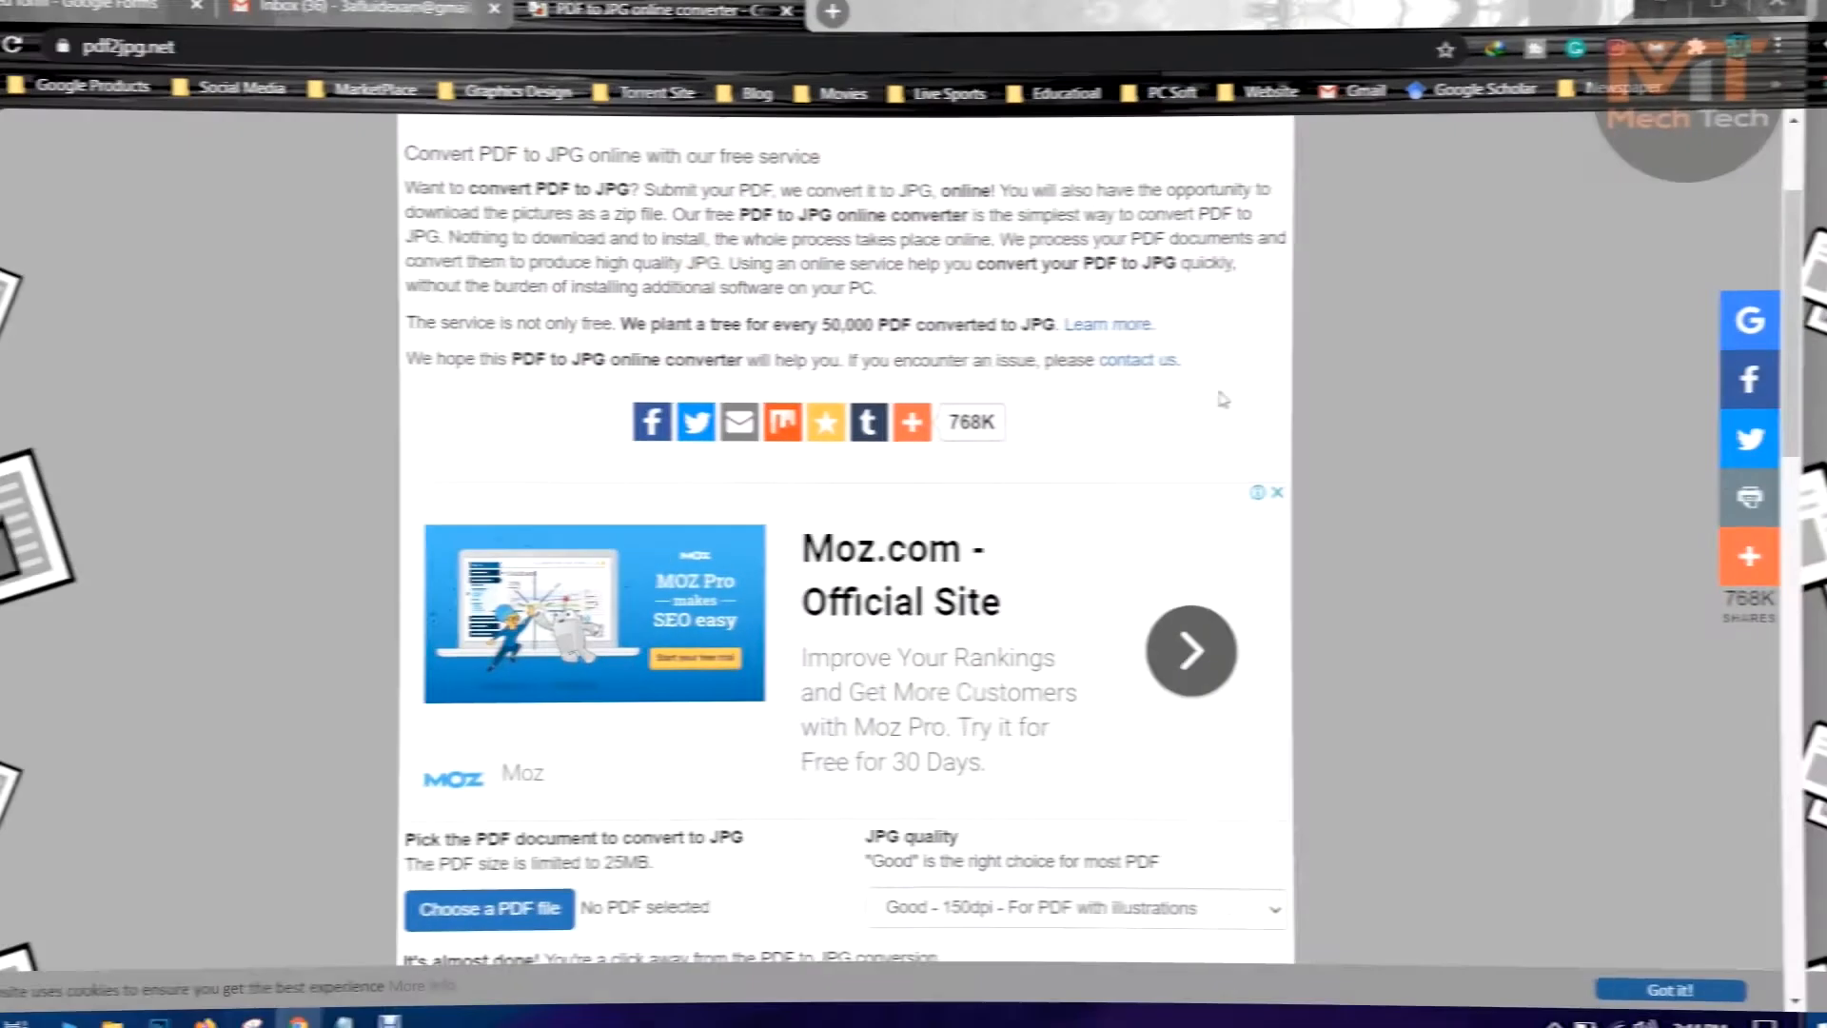
pyautogui.scroll(-2, 1282, 387)
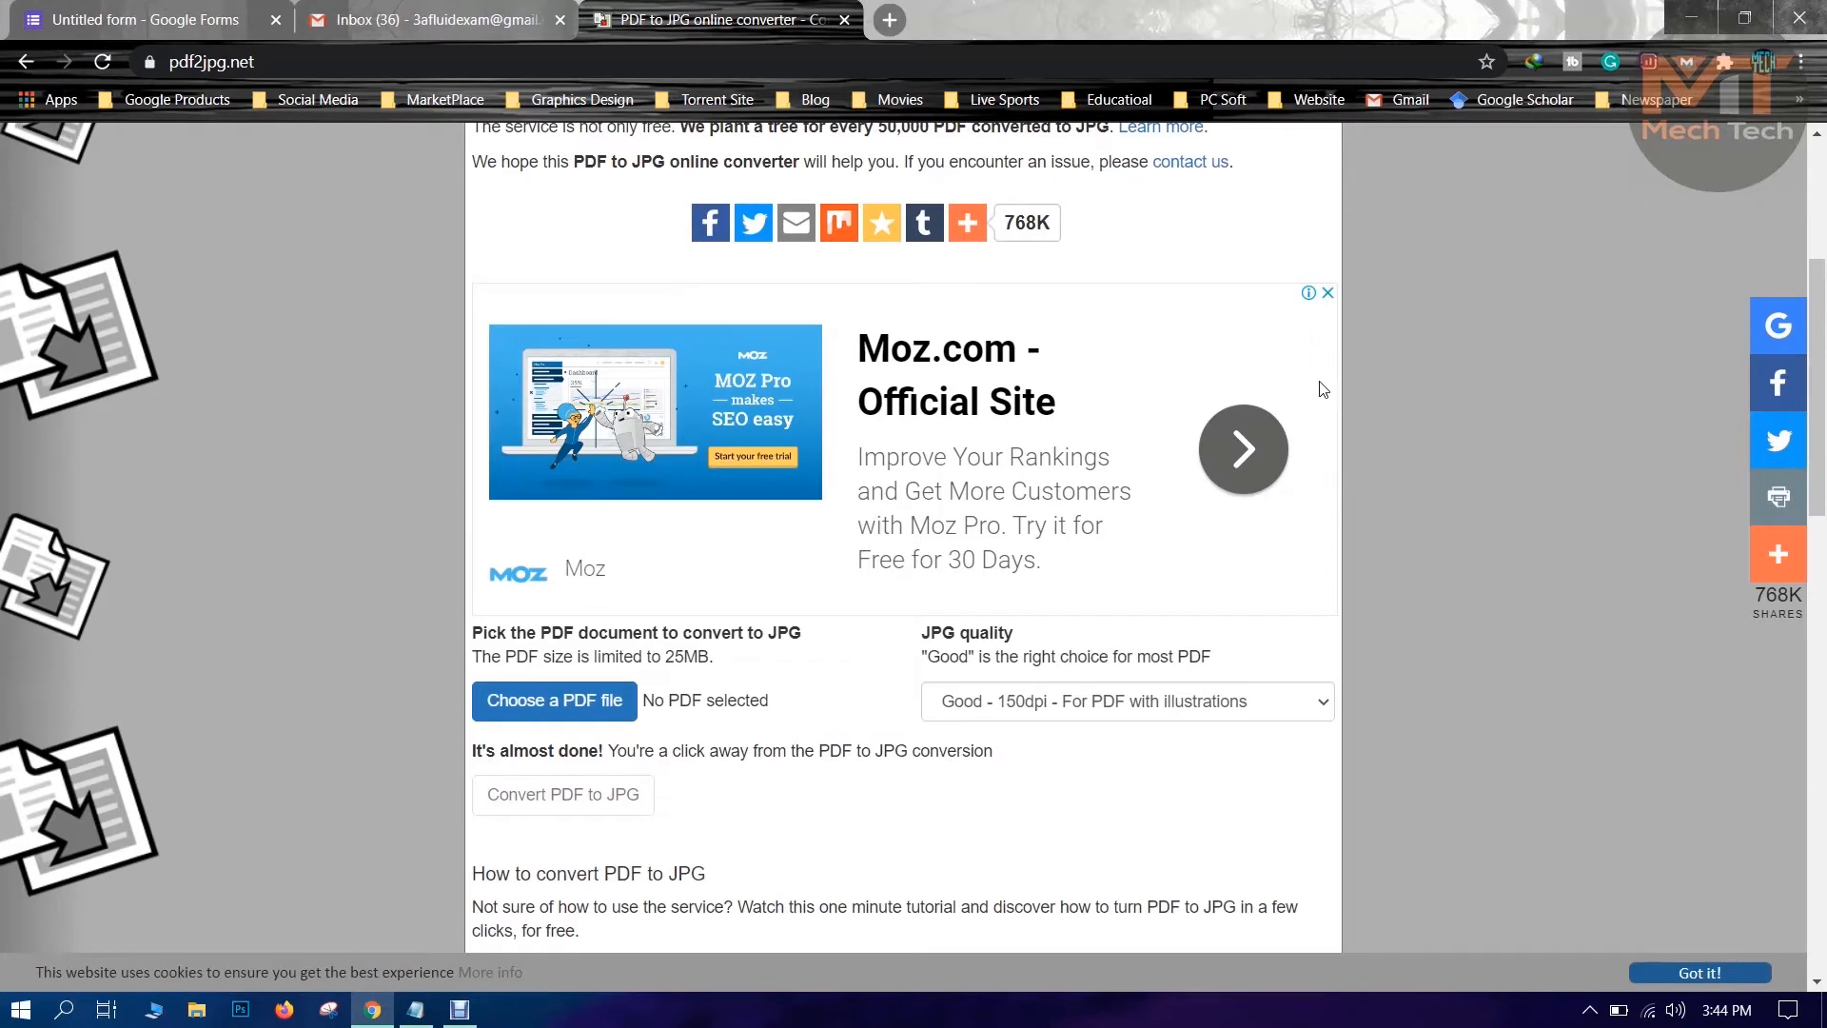
pyautogui.scroll(-2, 1342, 399)
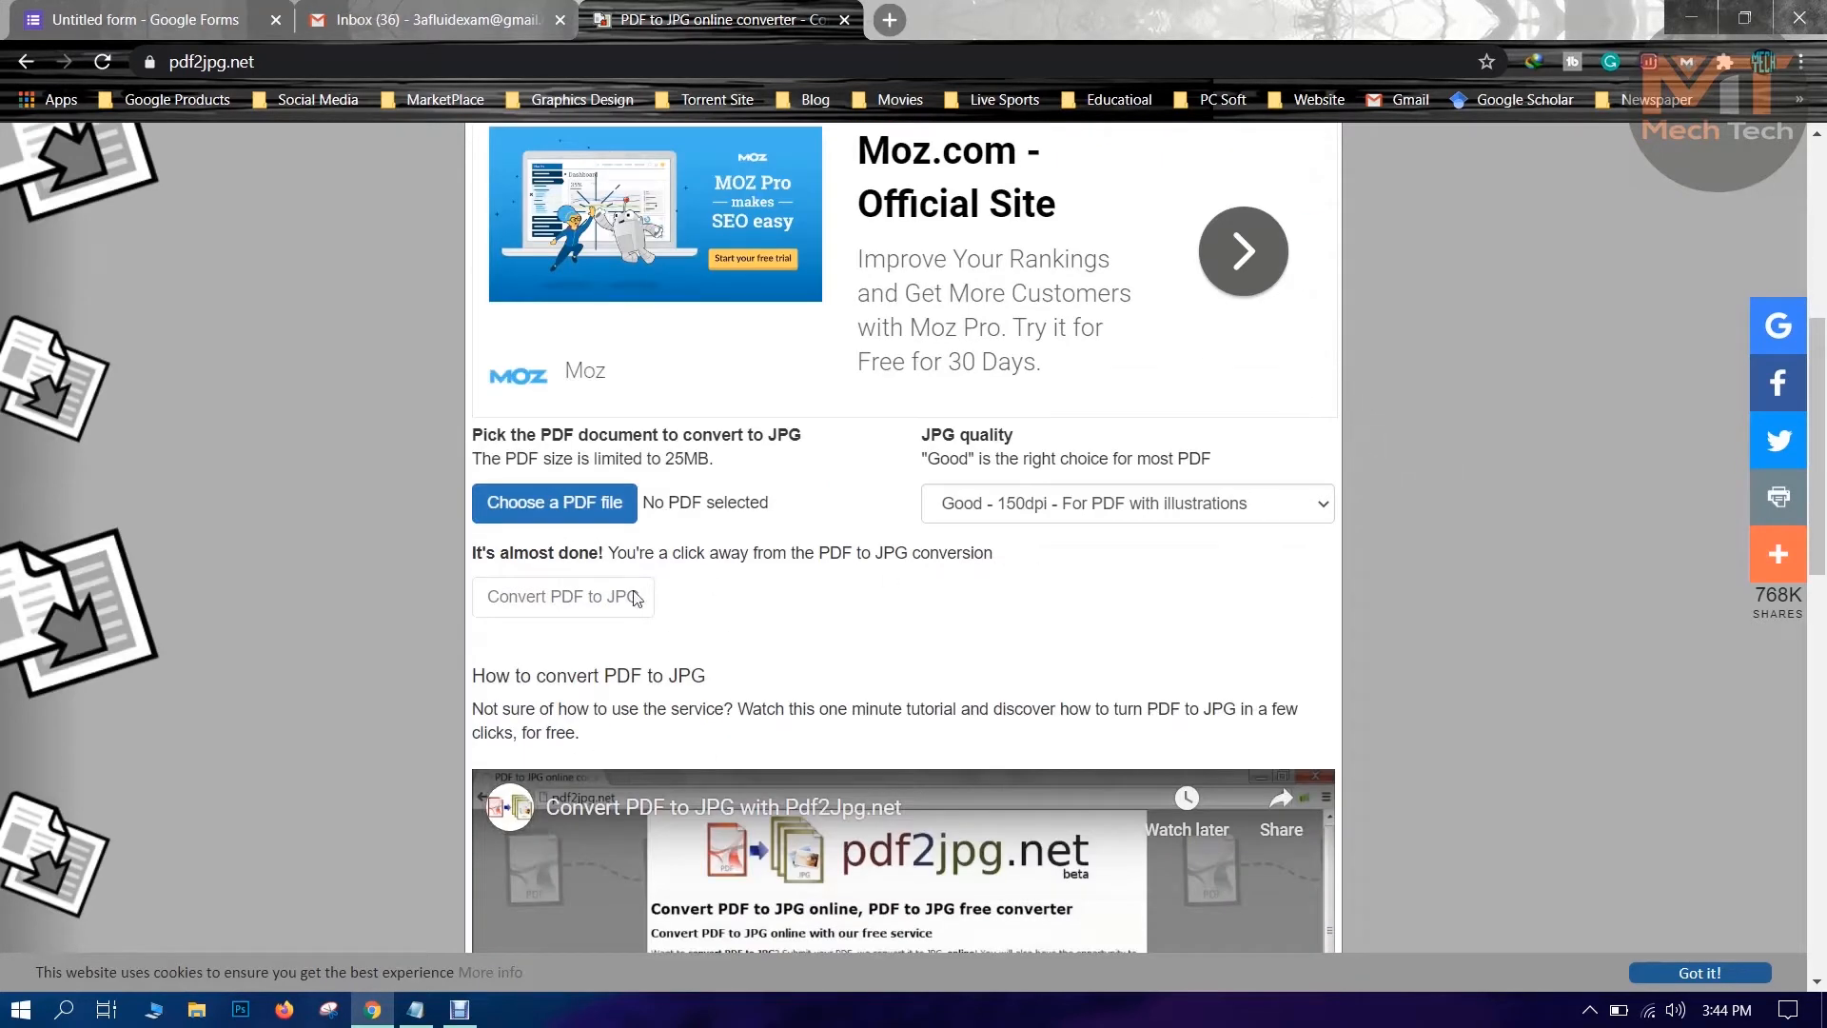
pyautogui.click(559, 518)
pyautogui.click(935, 464)
pyautogui.doubleClick(934, 464)
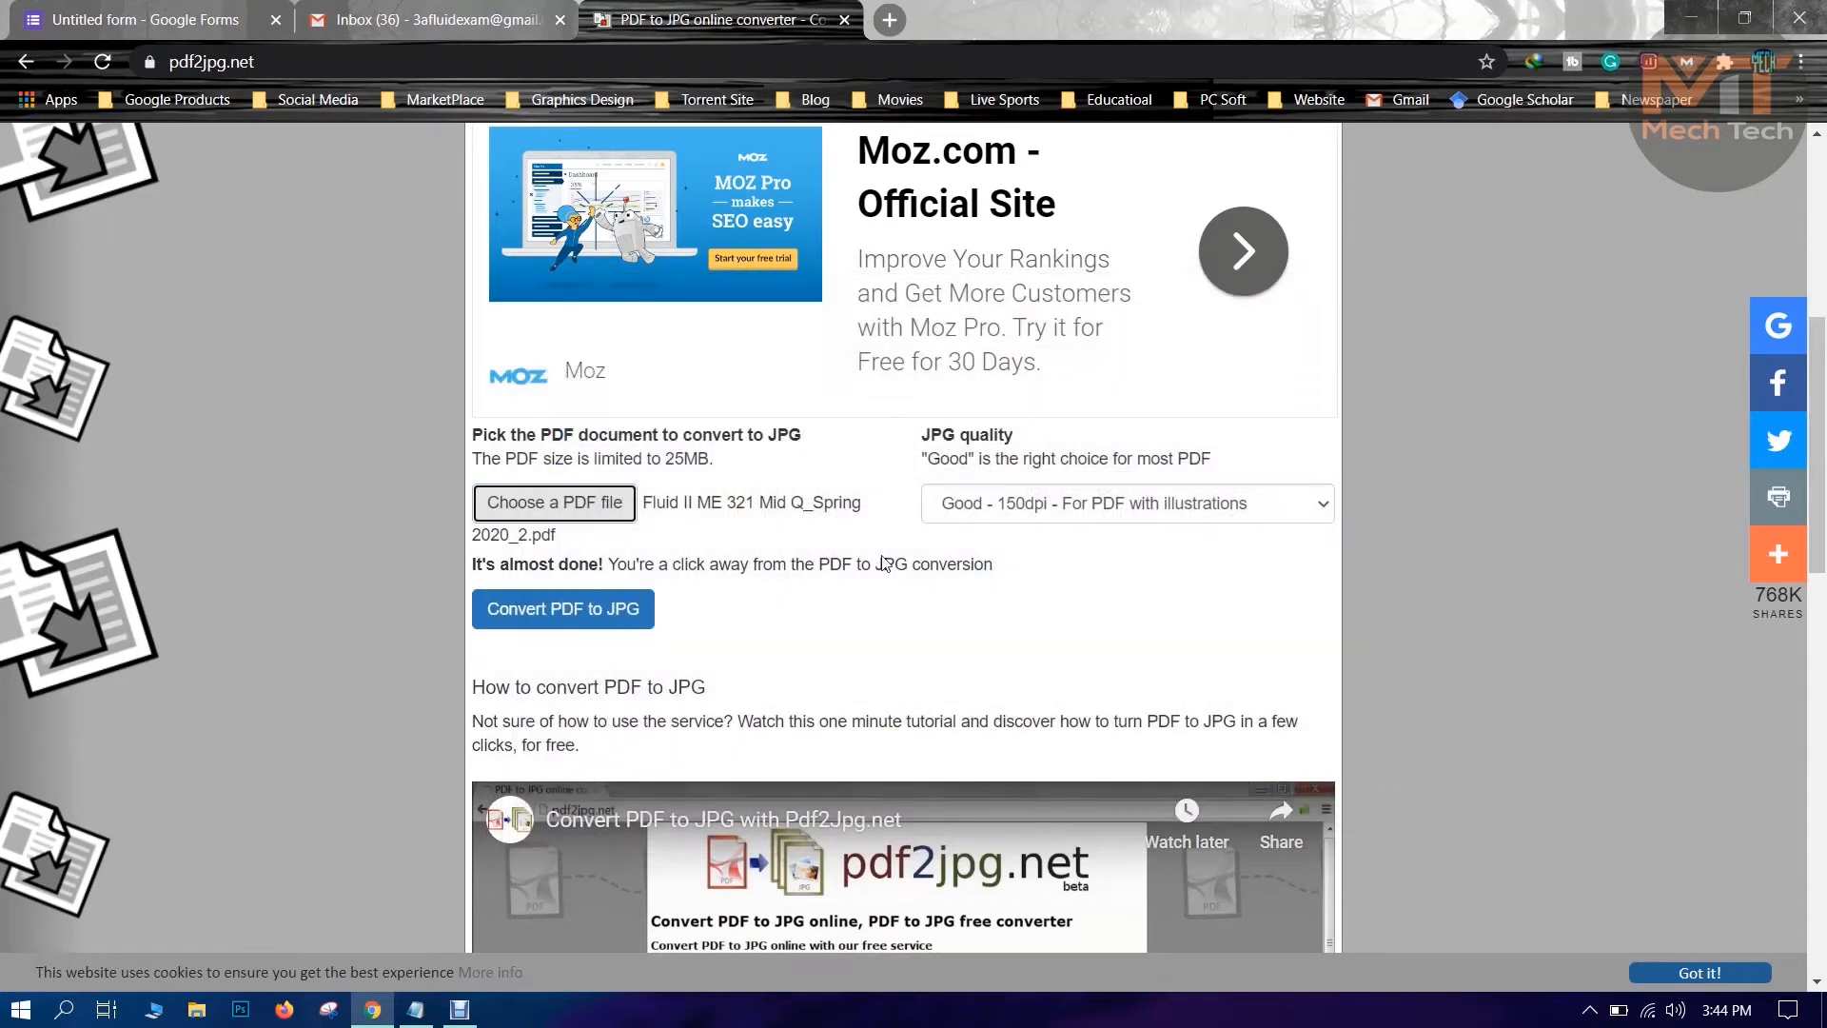
pyautogui.click(535, 631)
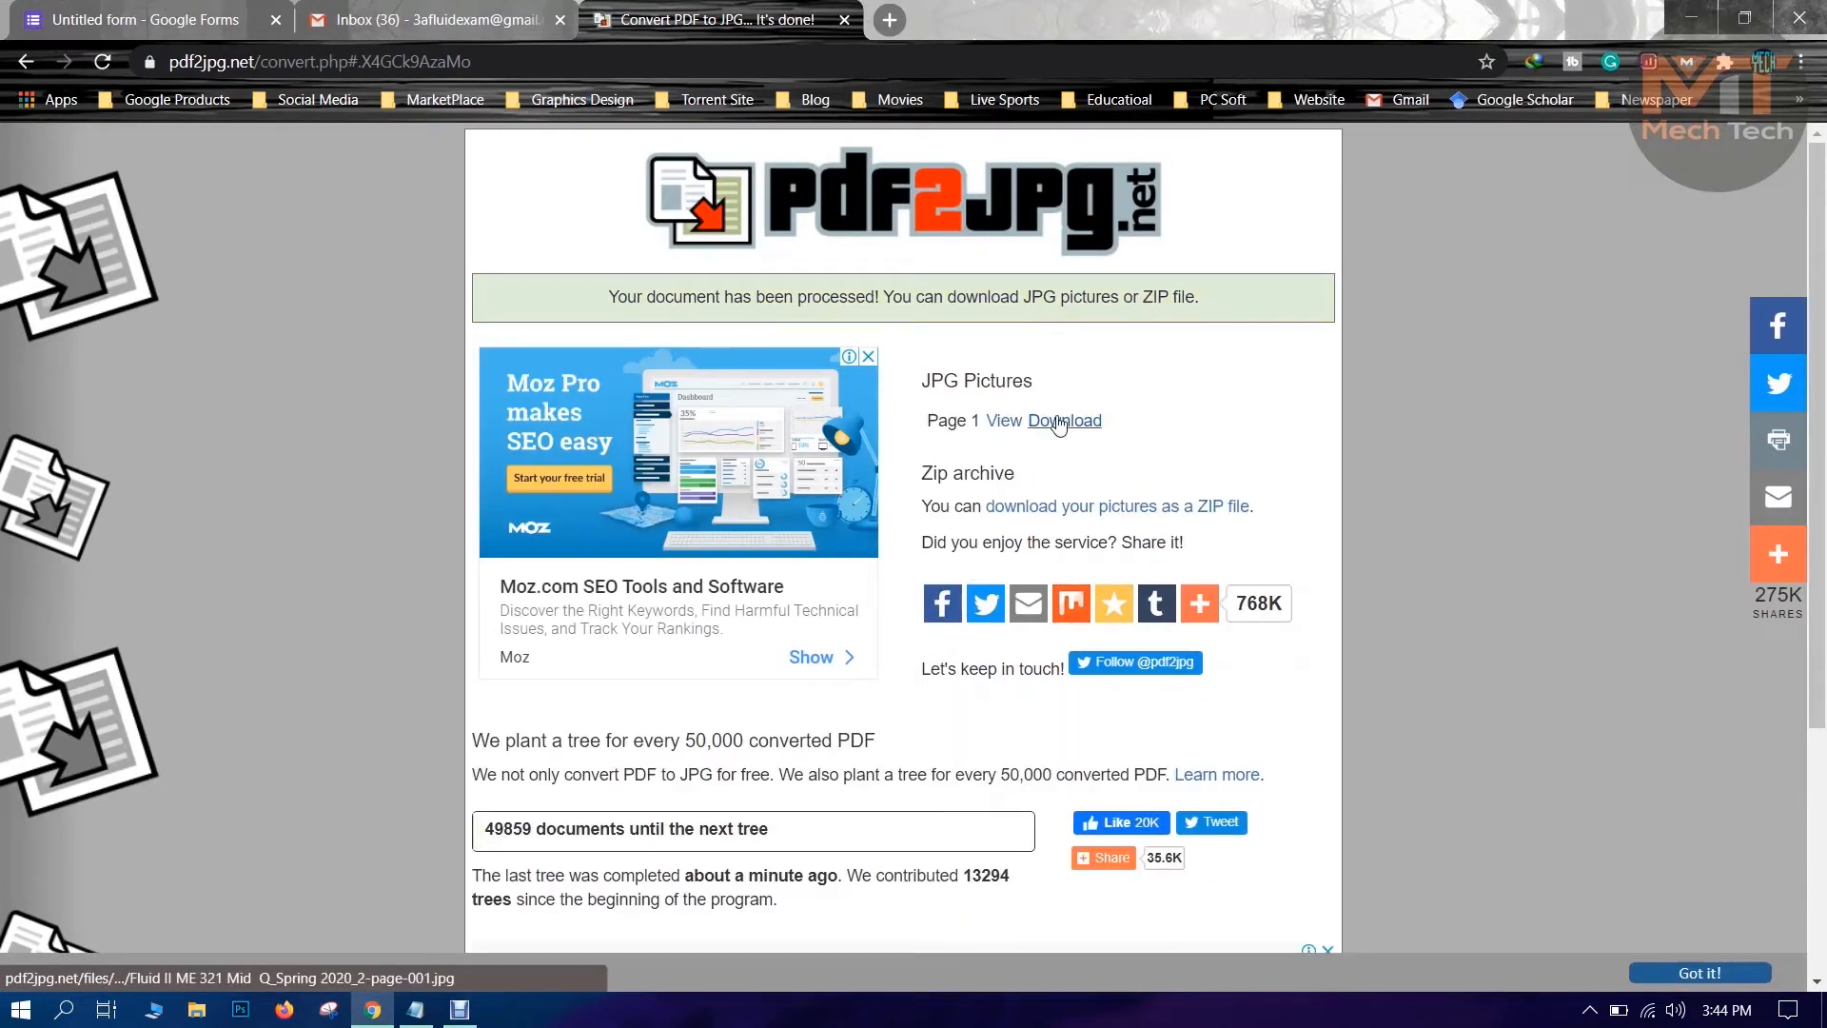
# Download the converted page 1 JPG, open it to check the exam paper, and close the image viewer.
pyautogui.click(1064, 423)
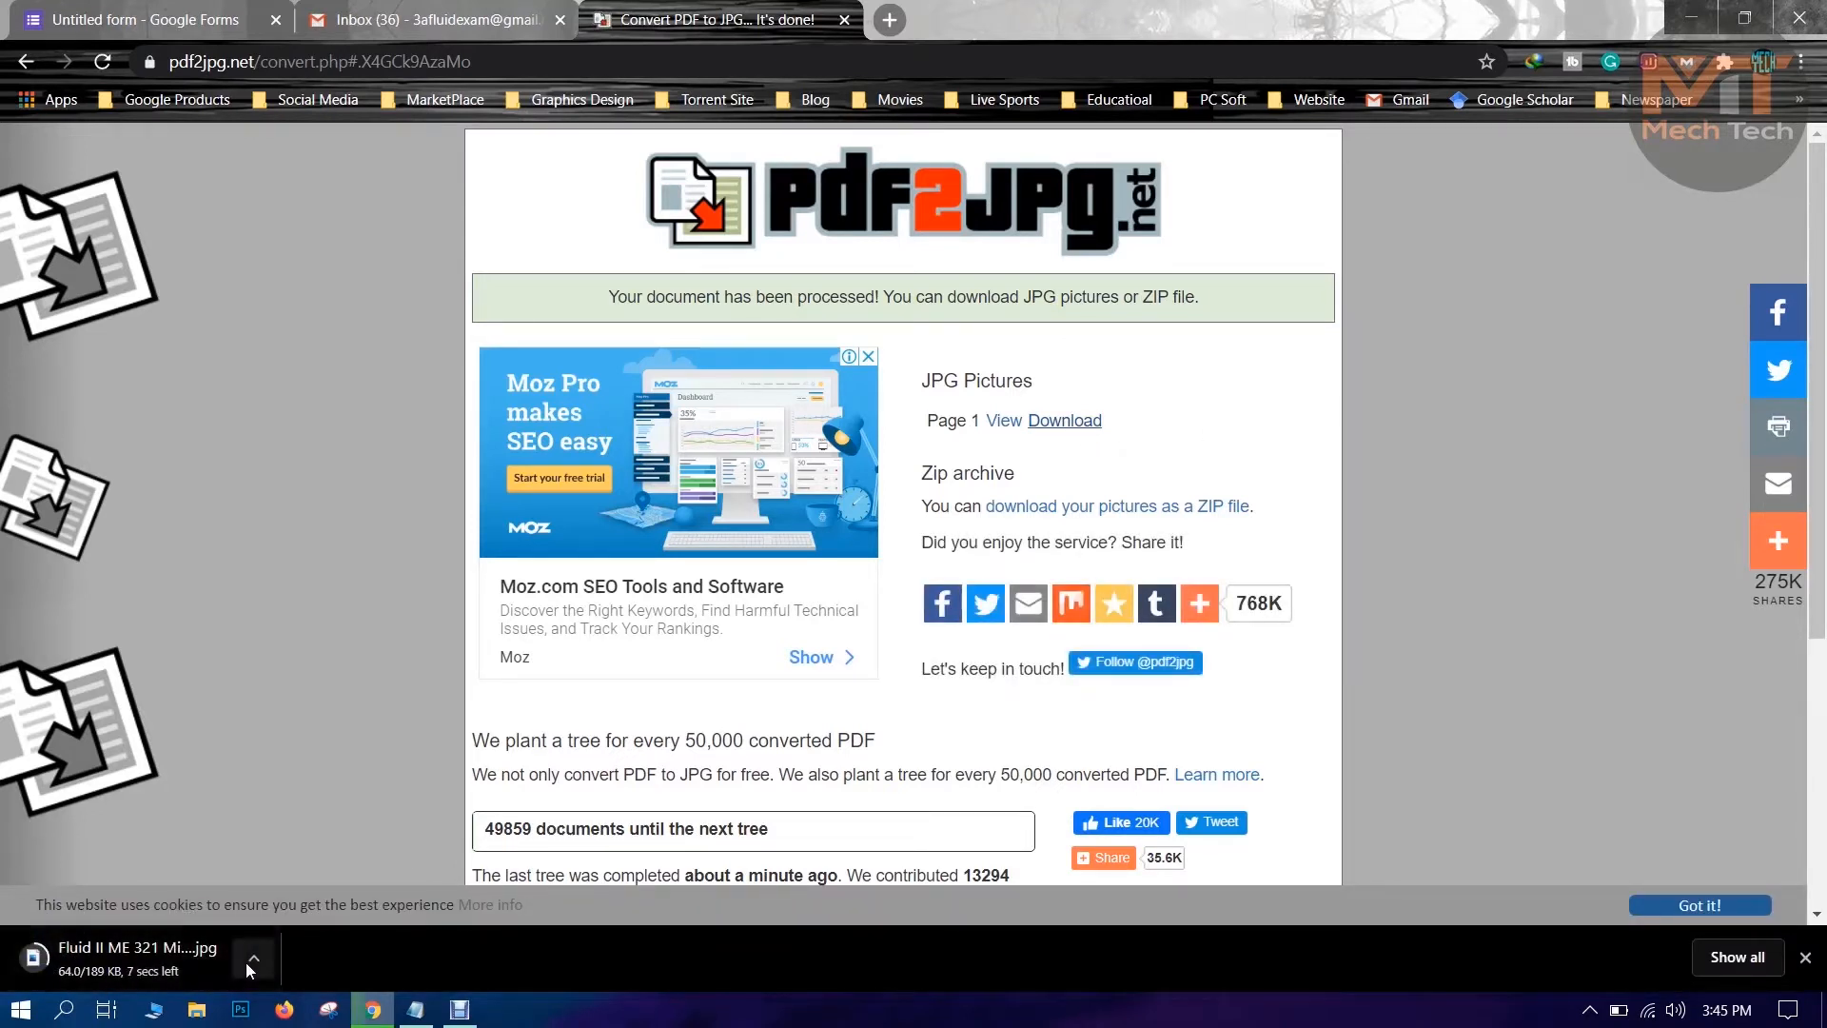
pyautogui.click(186, 957)
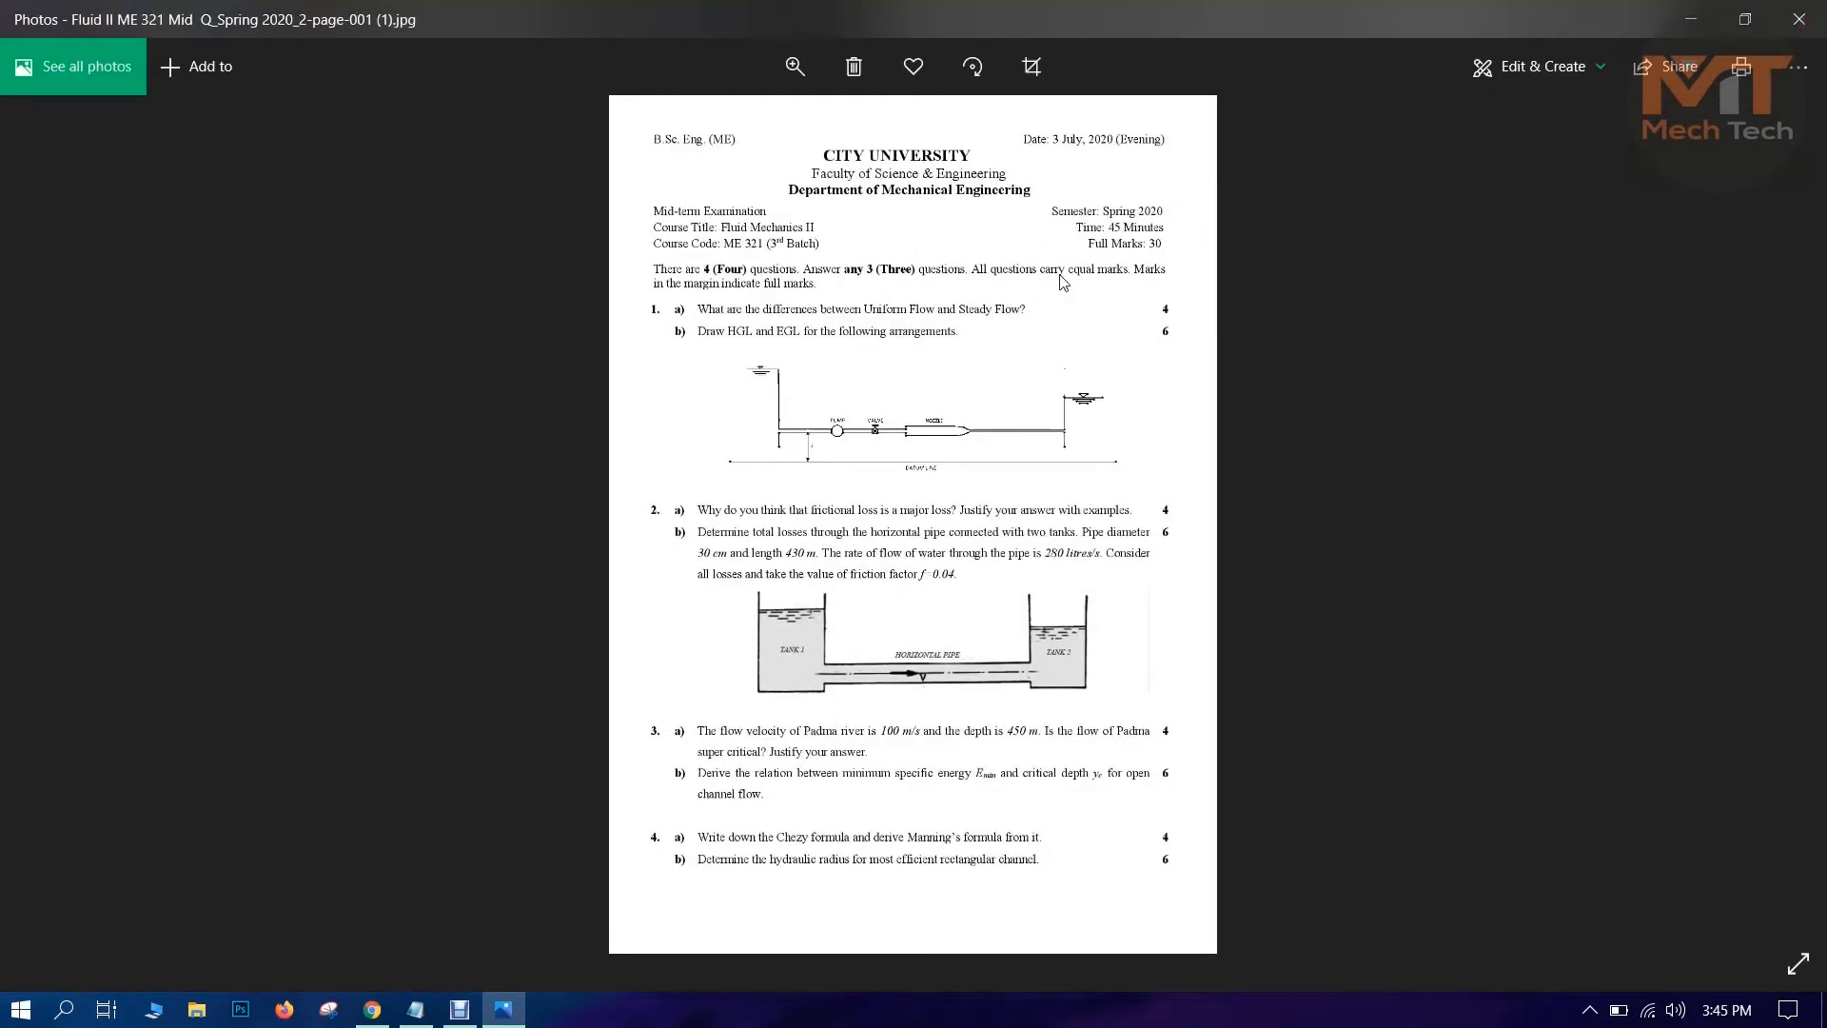
pyautogui.click(1798, 19)
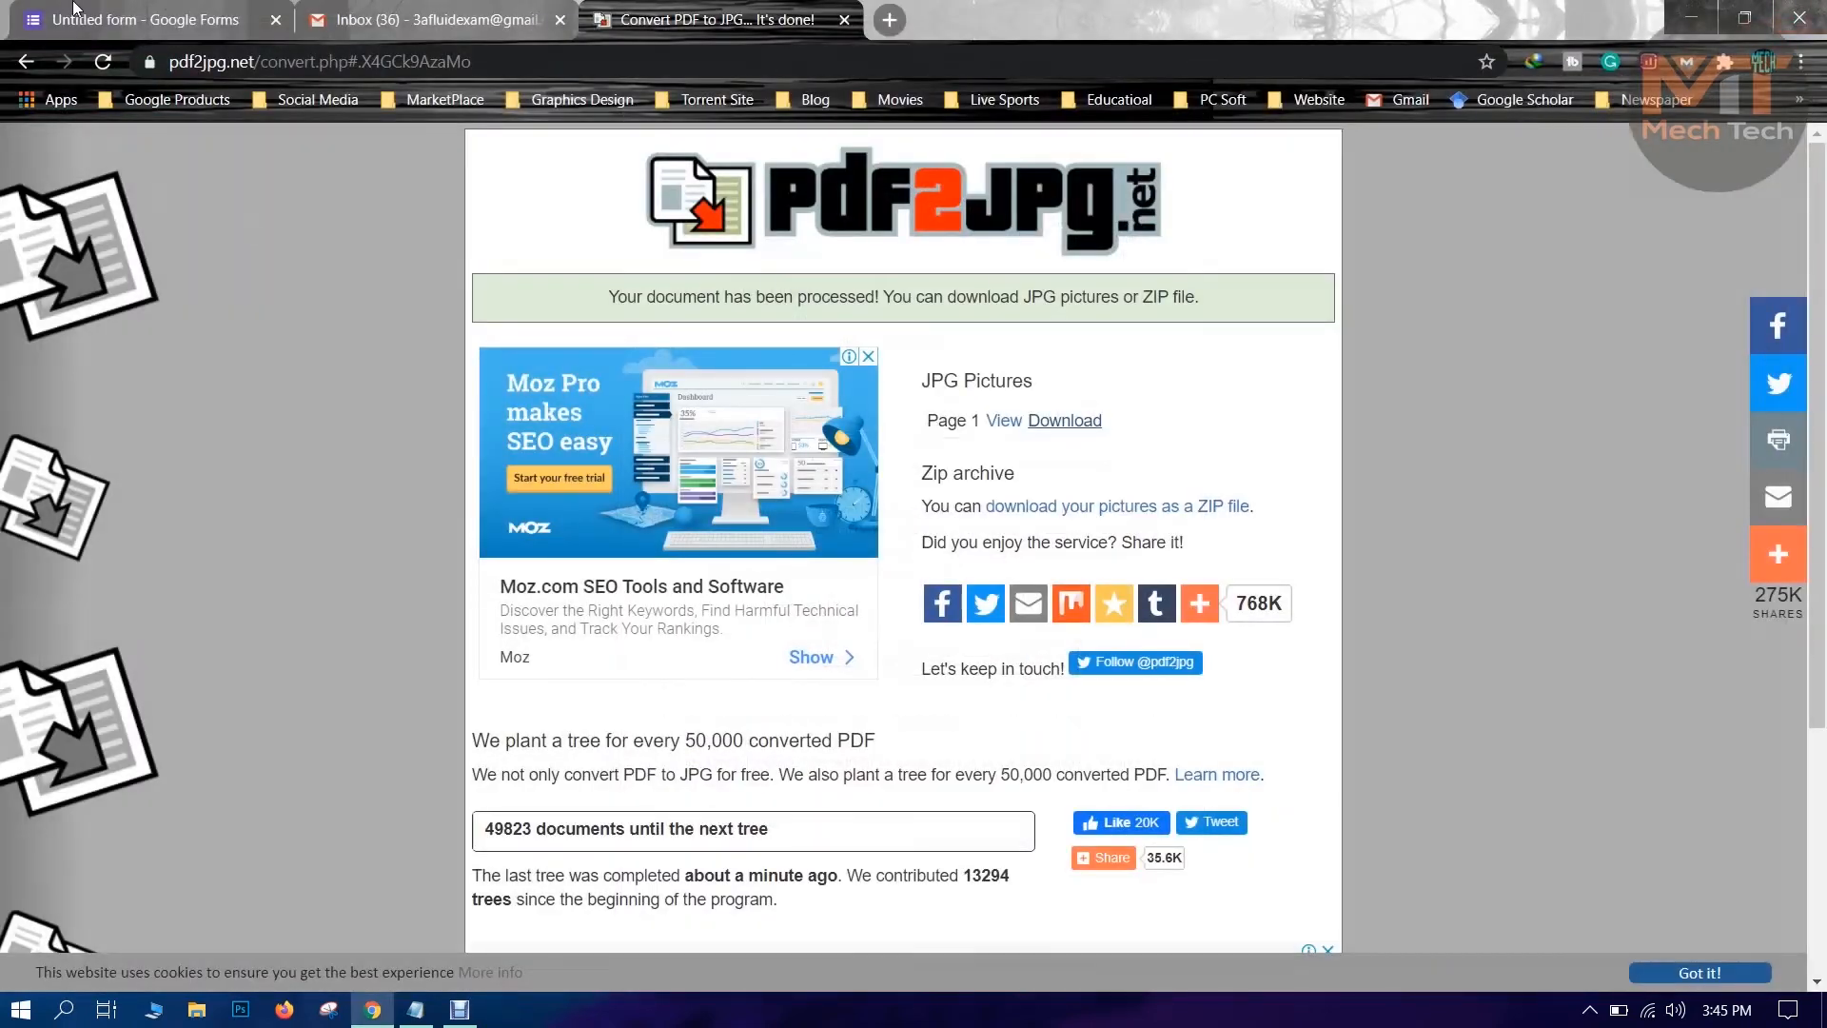
# Insert the newly downloaded exam paper JPG from Downloads into the untitled question of the Google Forms quiz.
pyautogui.click(53, 10)
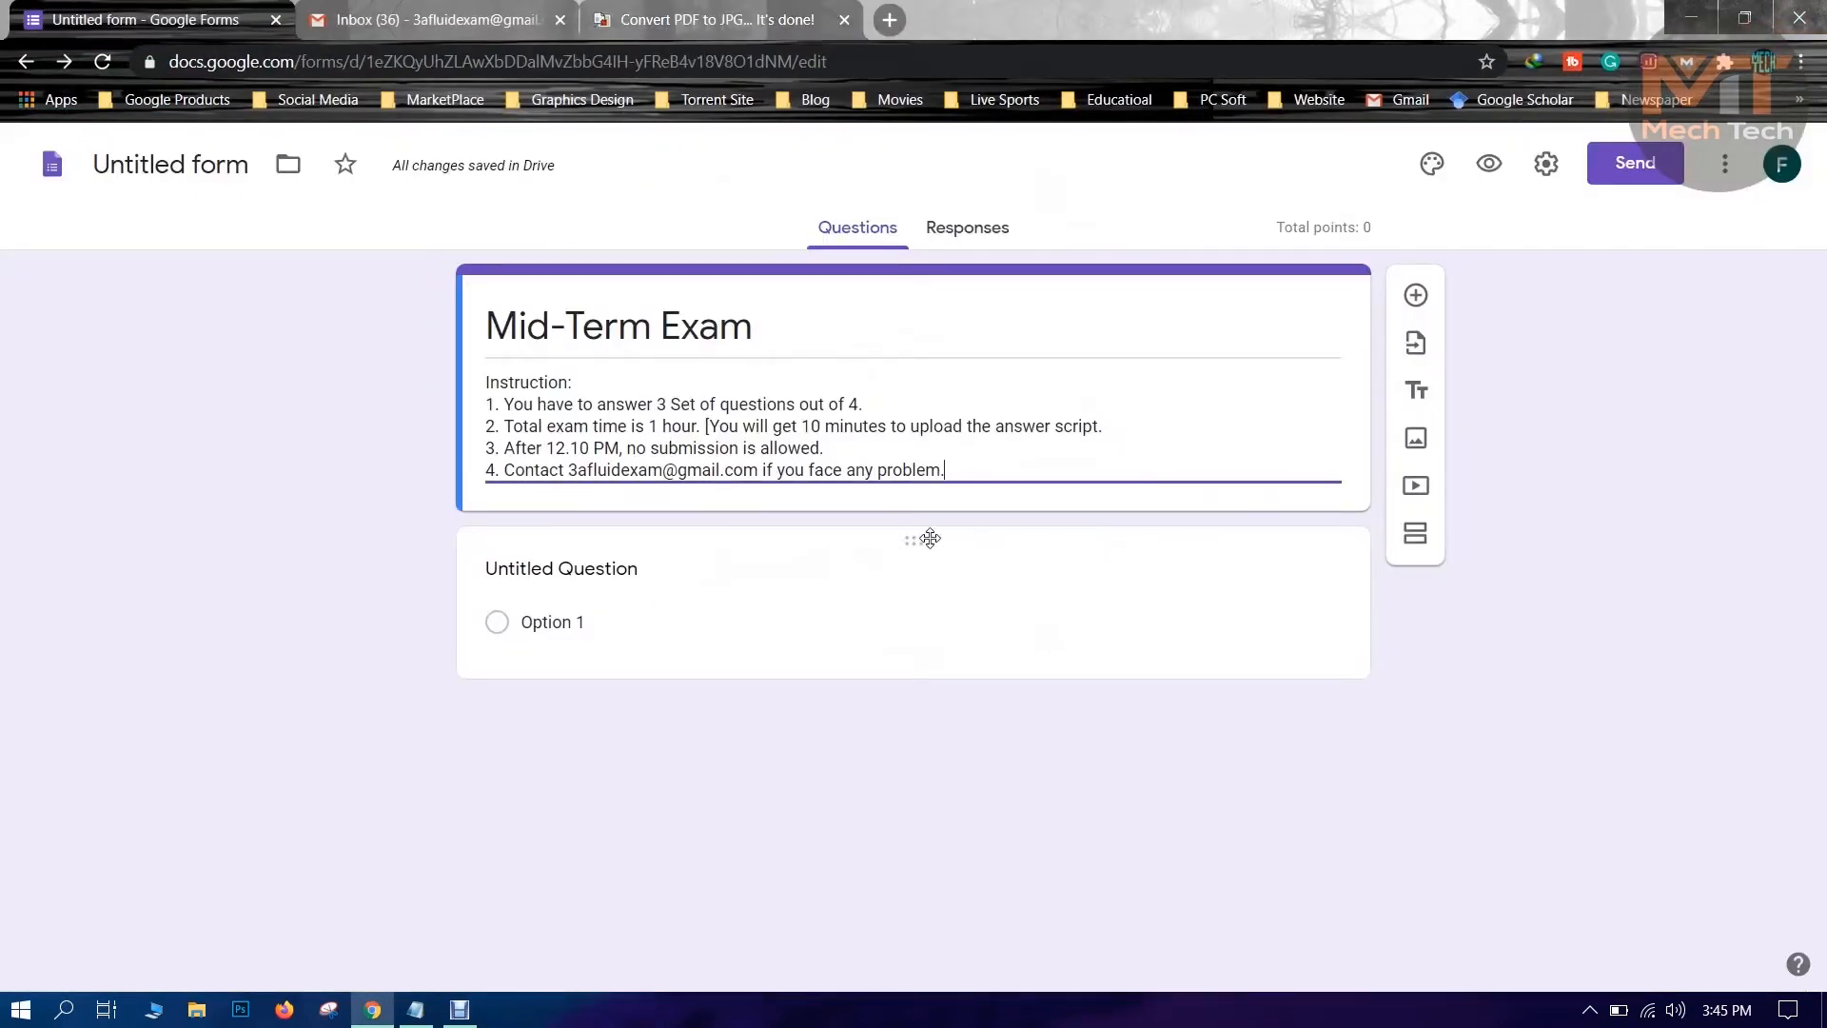
pyautogui.click(737, 582)
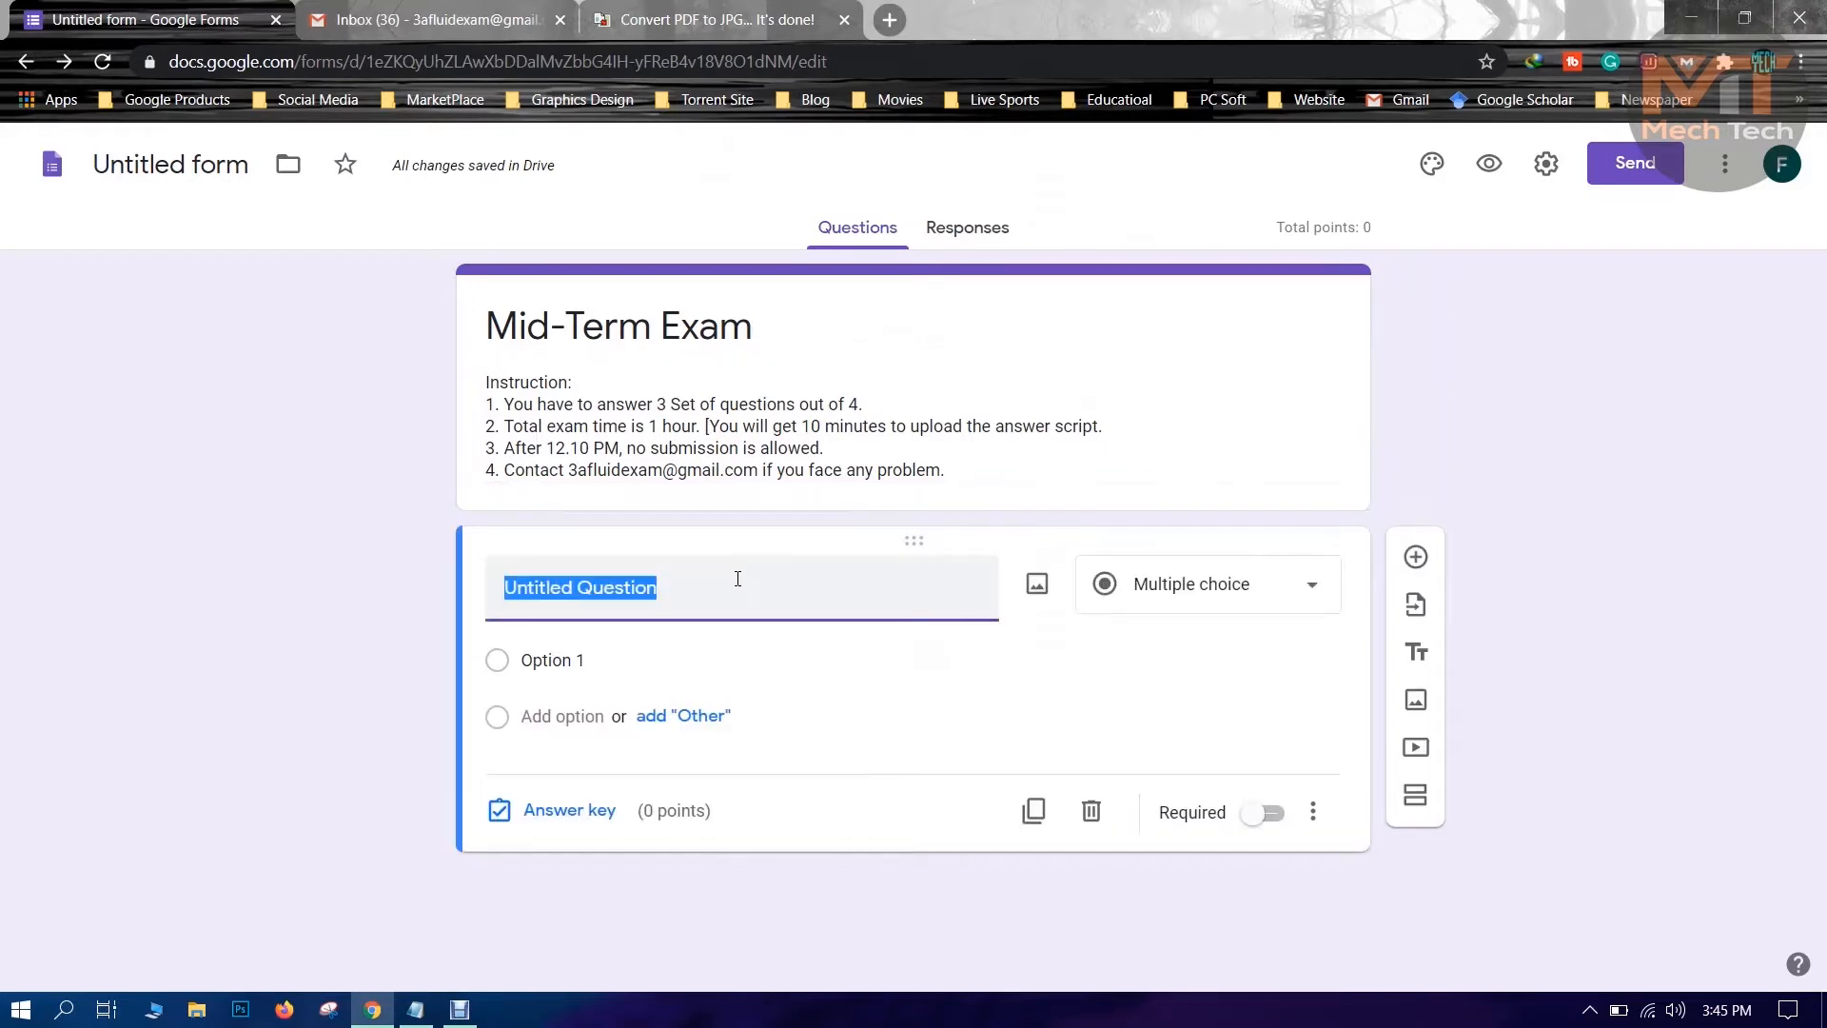
pyautogui.click(1036, 589)
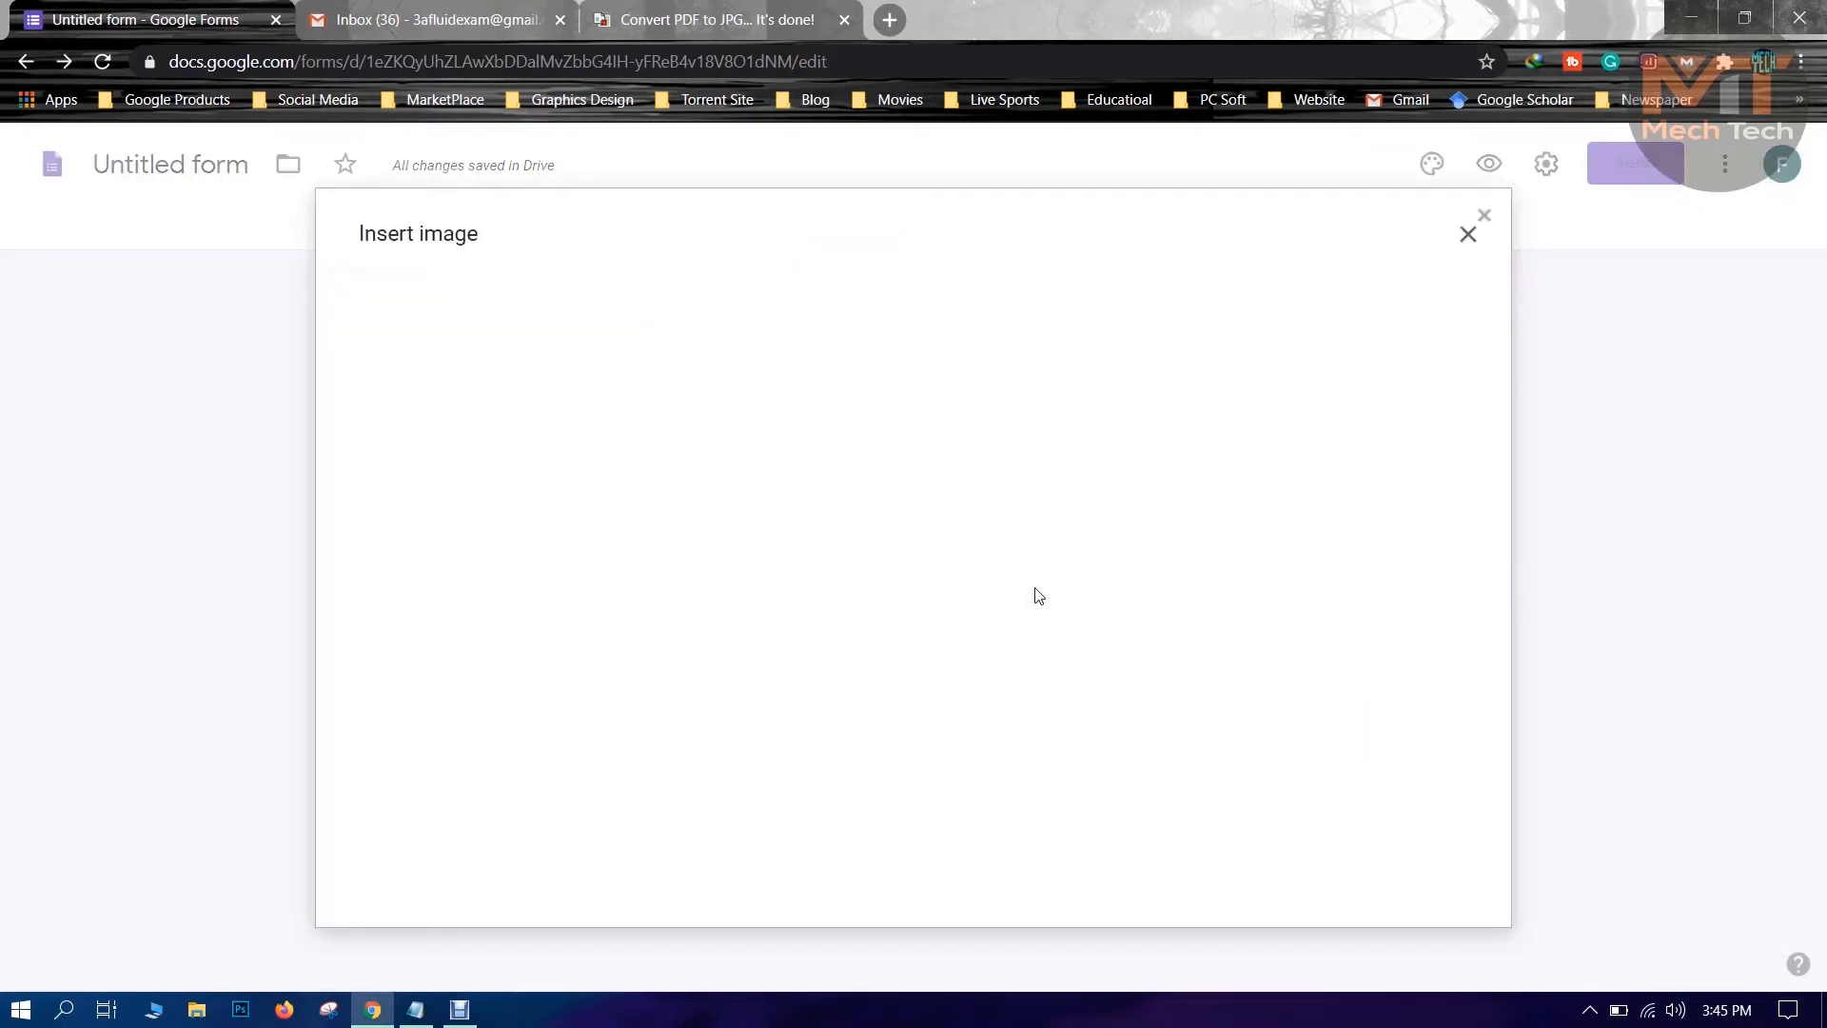
pyautogui.click(921, 706)
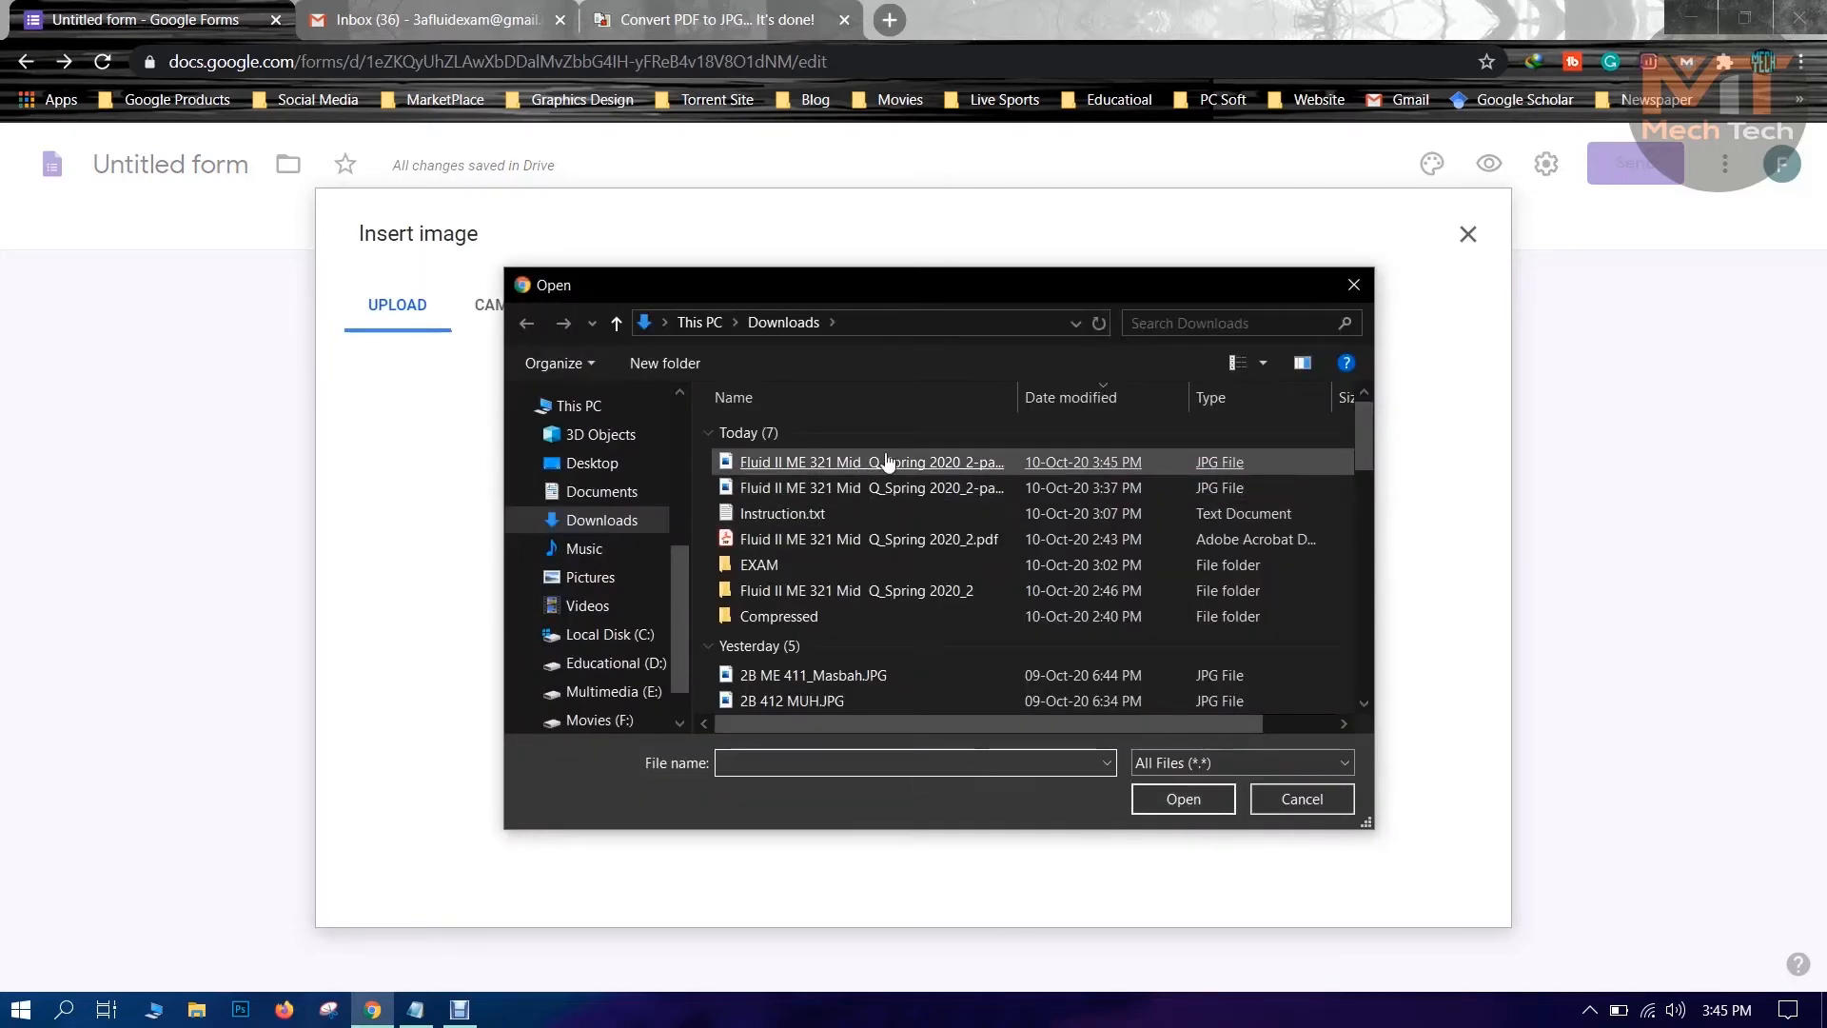
pyautogui.doubleClick(879, 464)
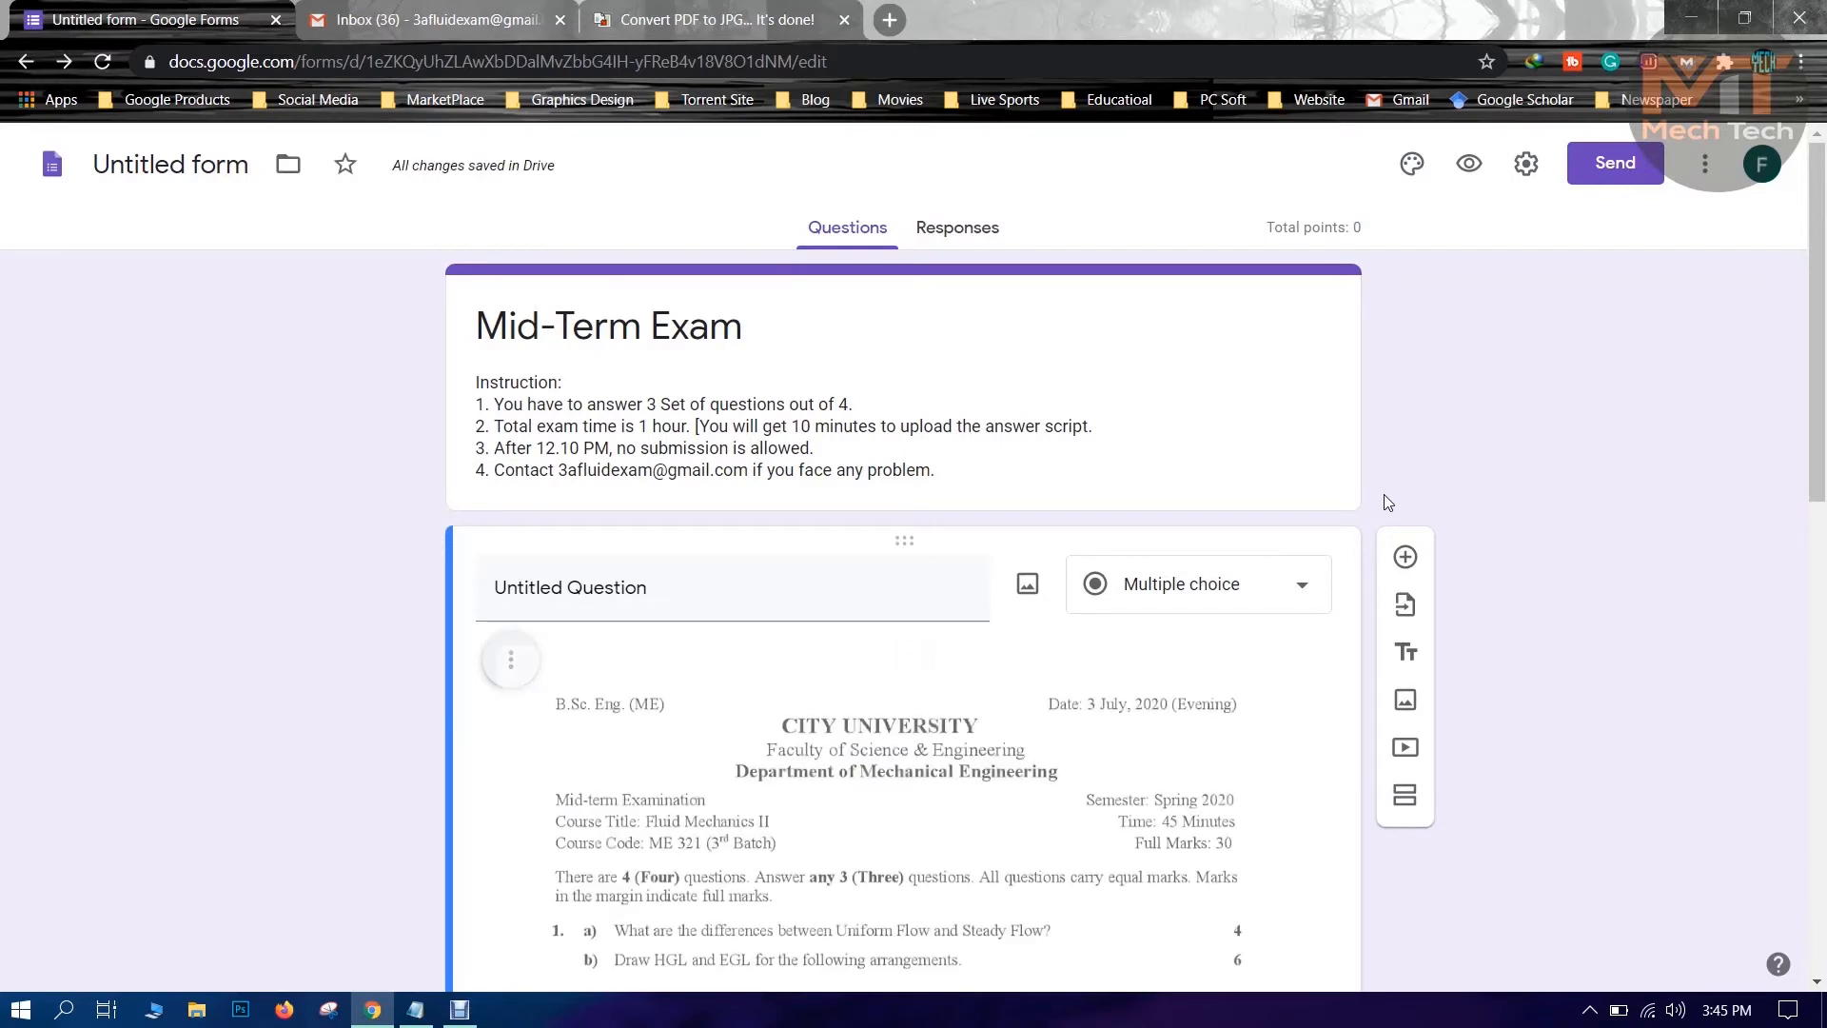
# Center-align the exam paper image in the question and shrink it slightly.
pyautogui.scroll(-10, 1276, 527)
pyautogui.scroll(-3, 955, 612)
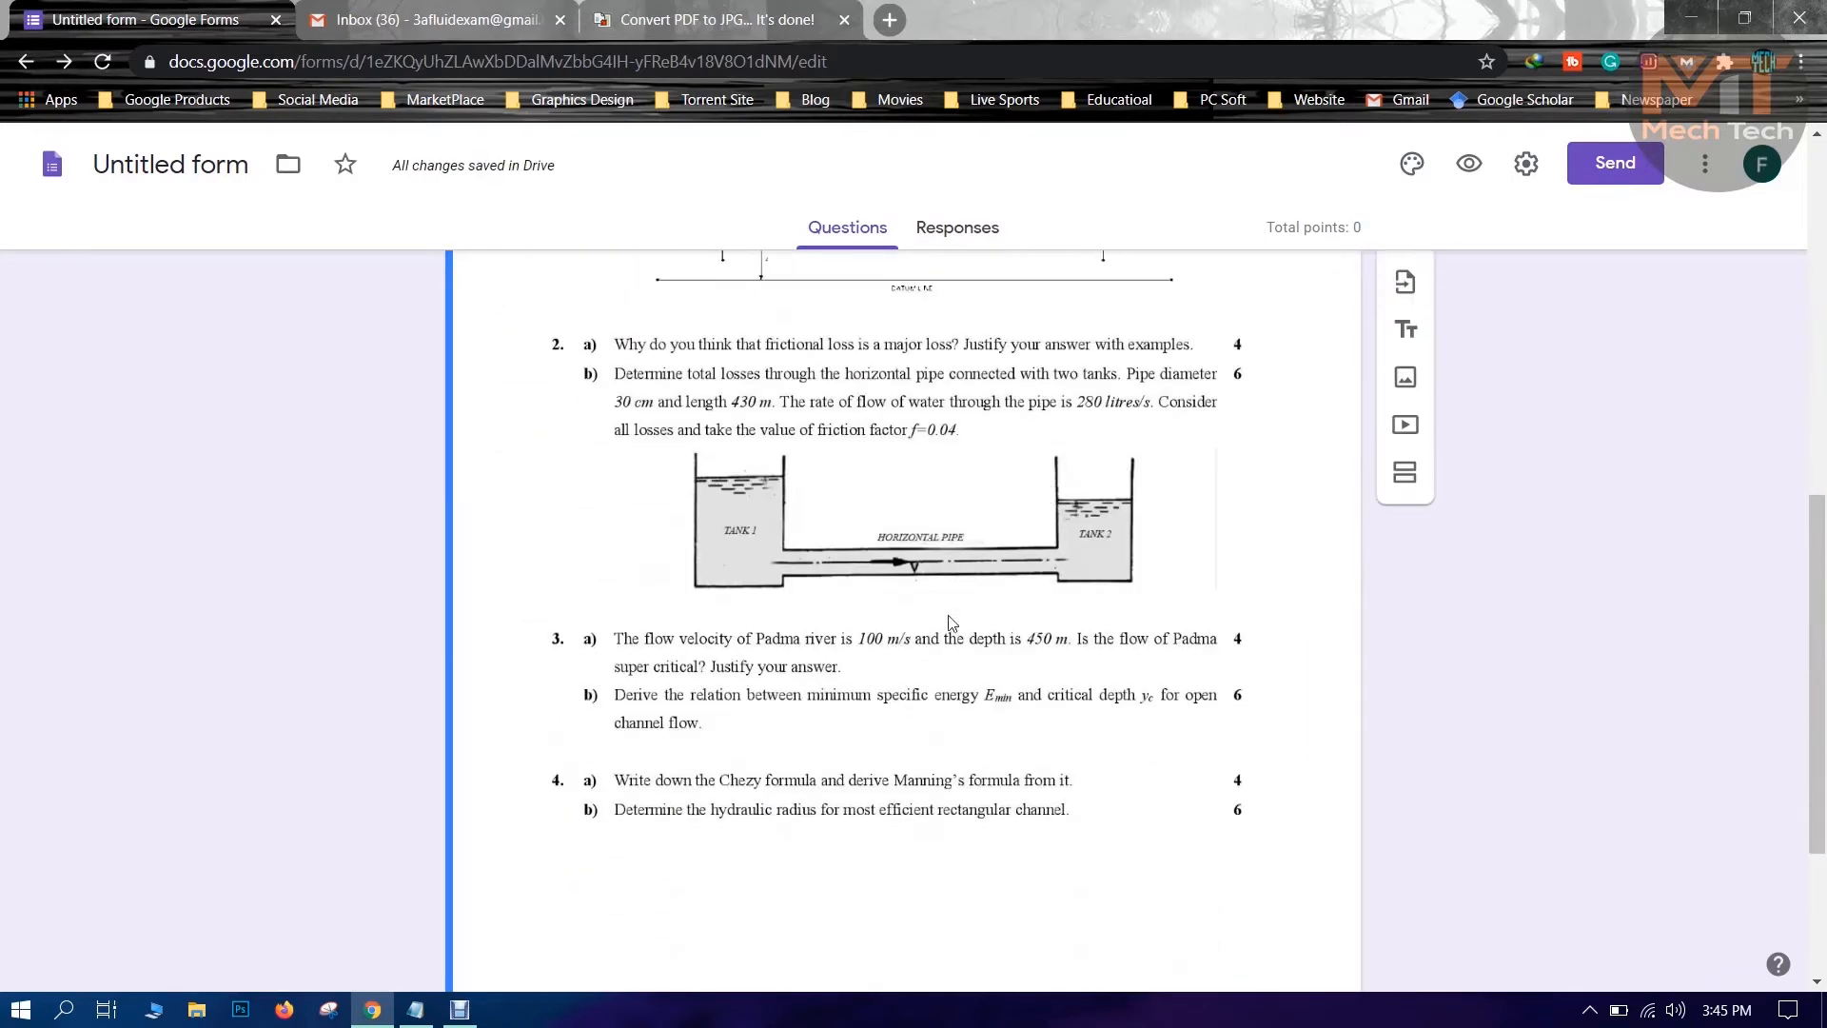
pyautogui.scroll(10, 952, 609)
pyautogui.click(513, 520)
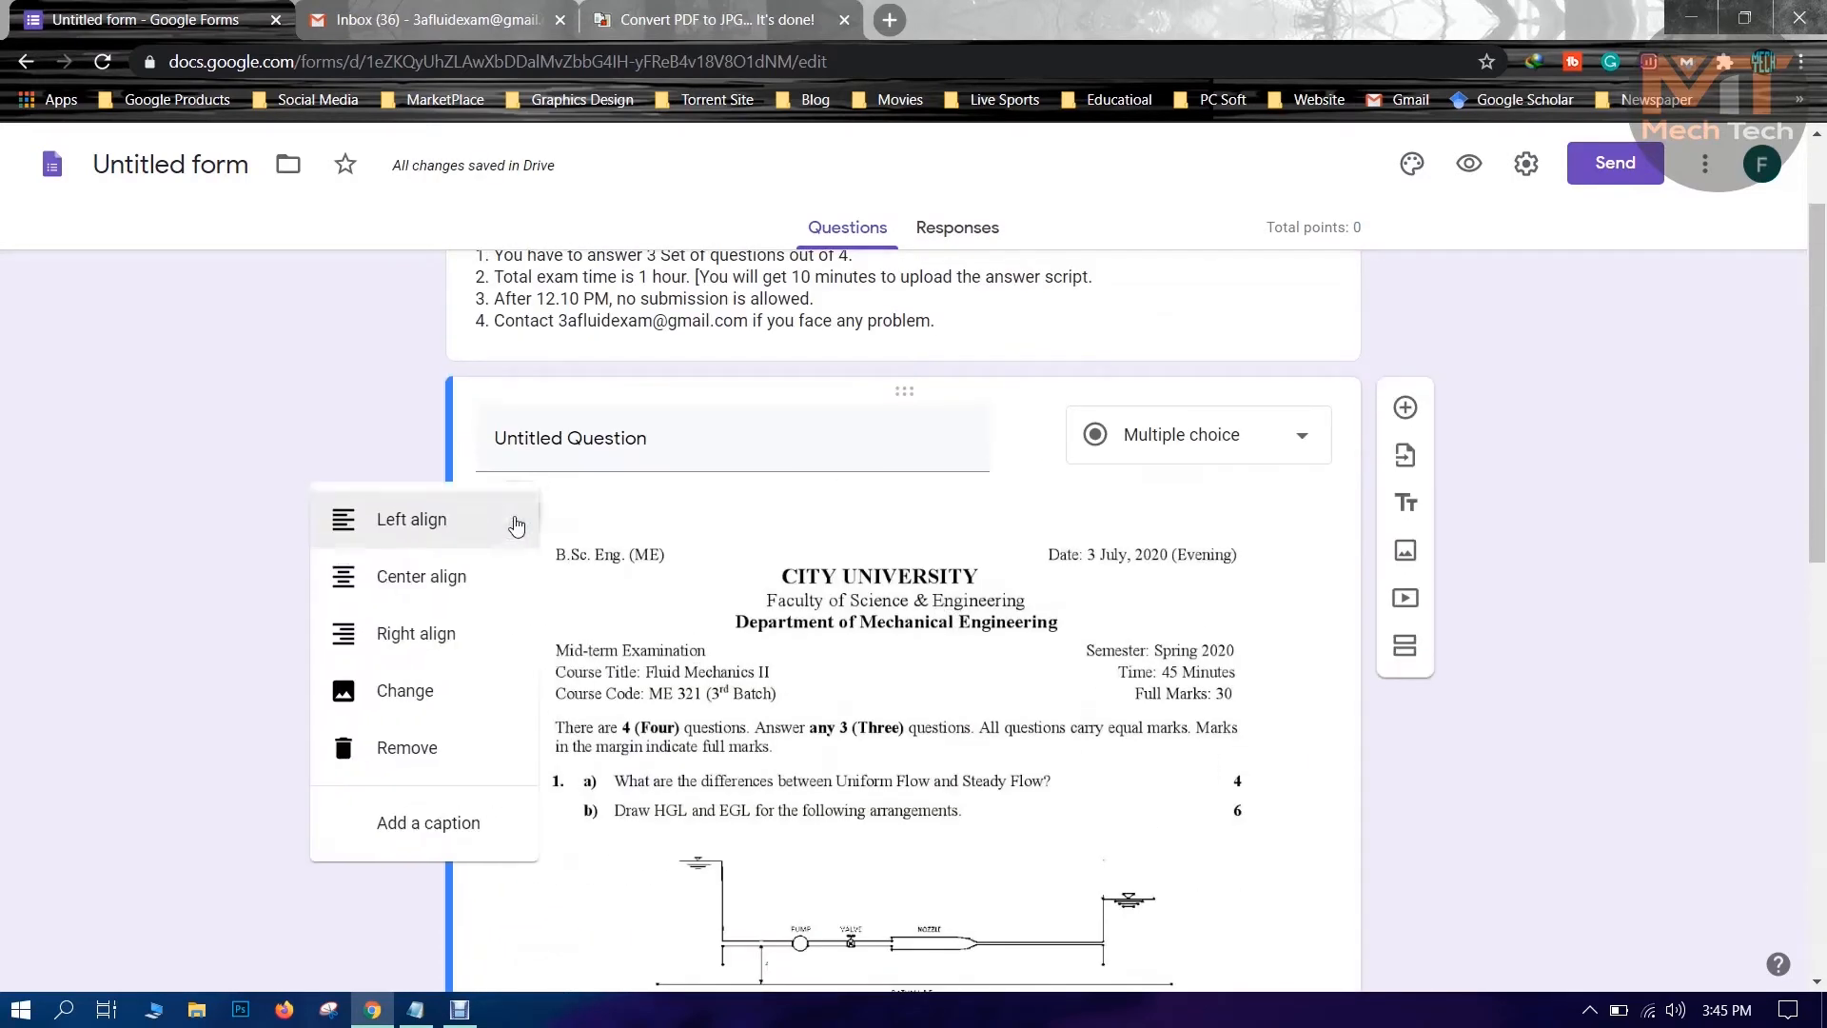
pyautogui.click(416, 586)
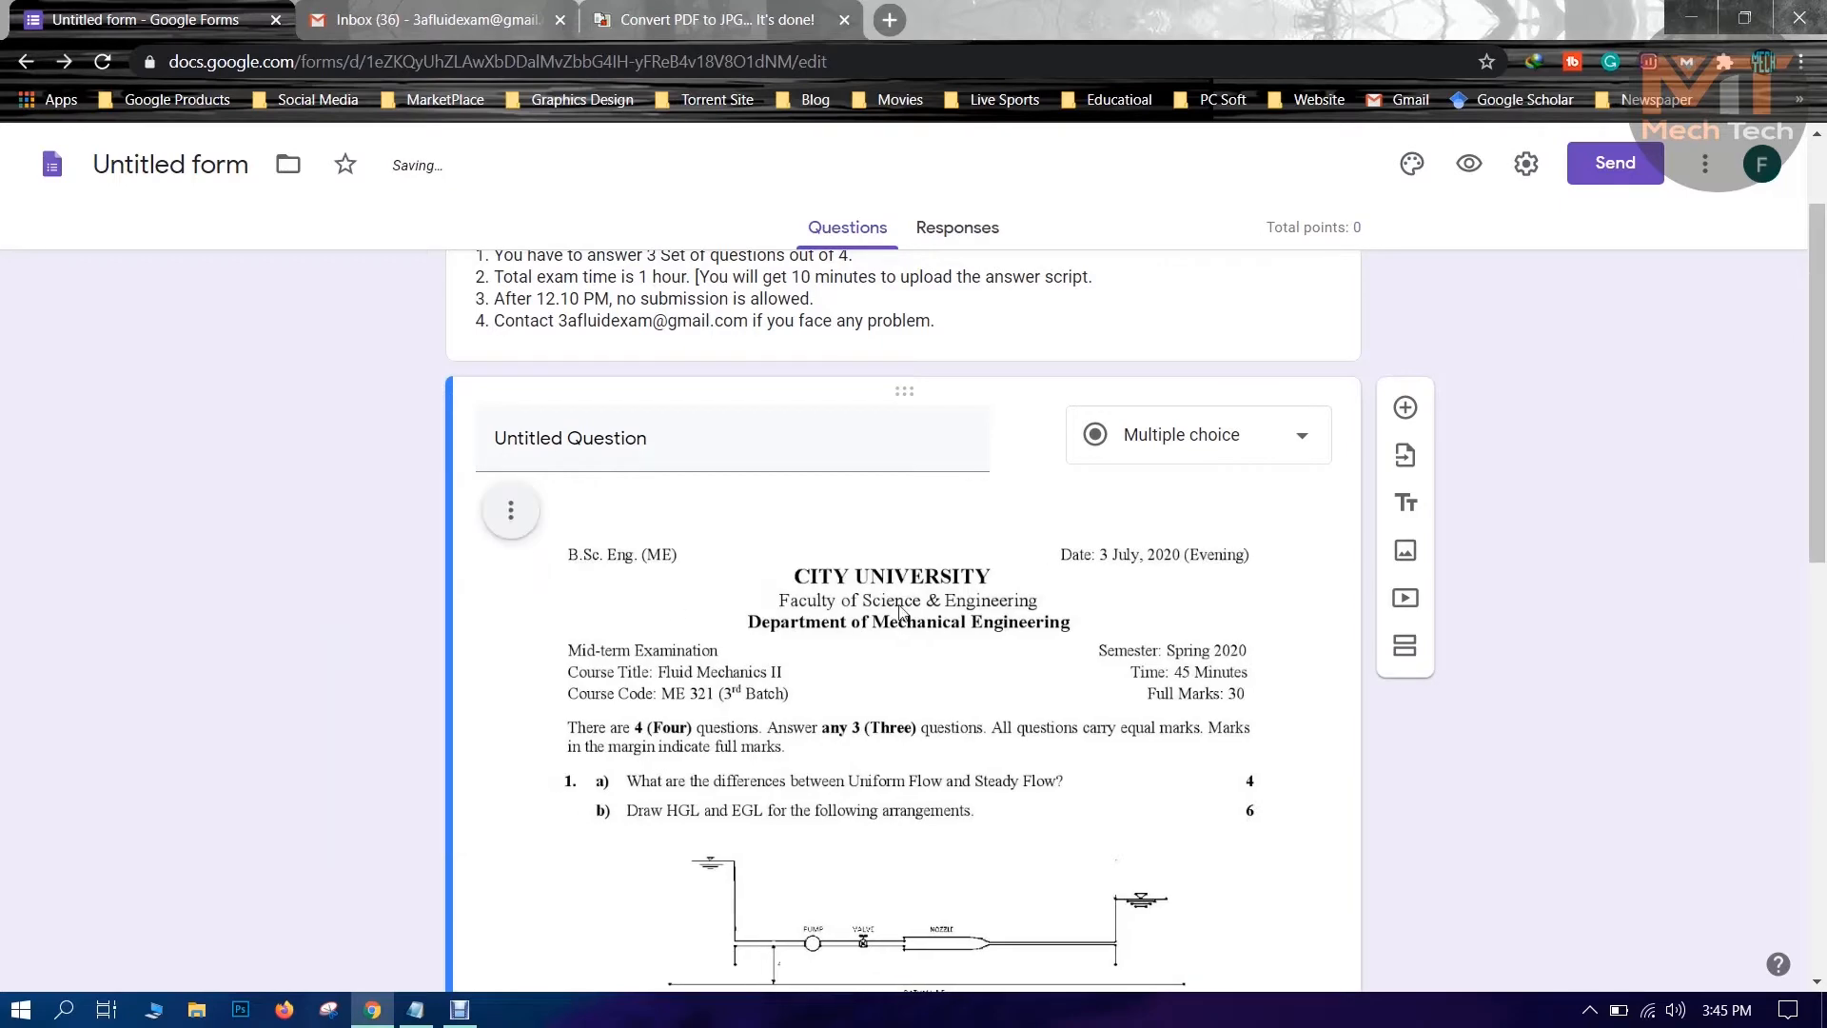
pyautogui.scroll(-8, 895, 642)
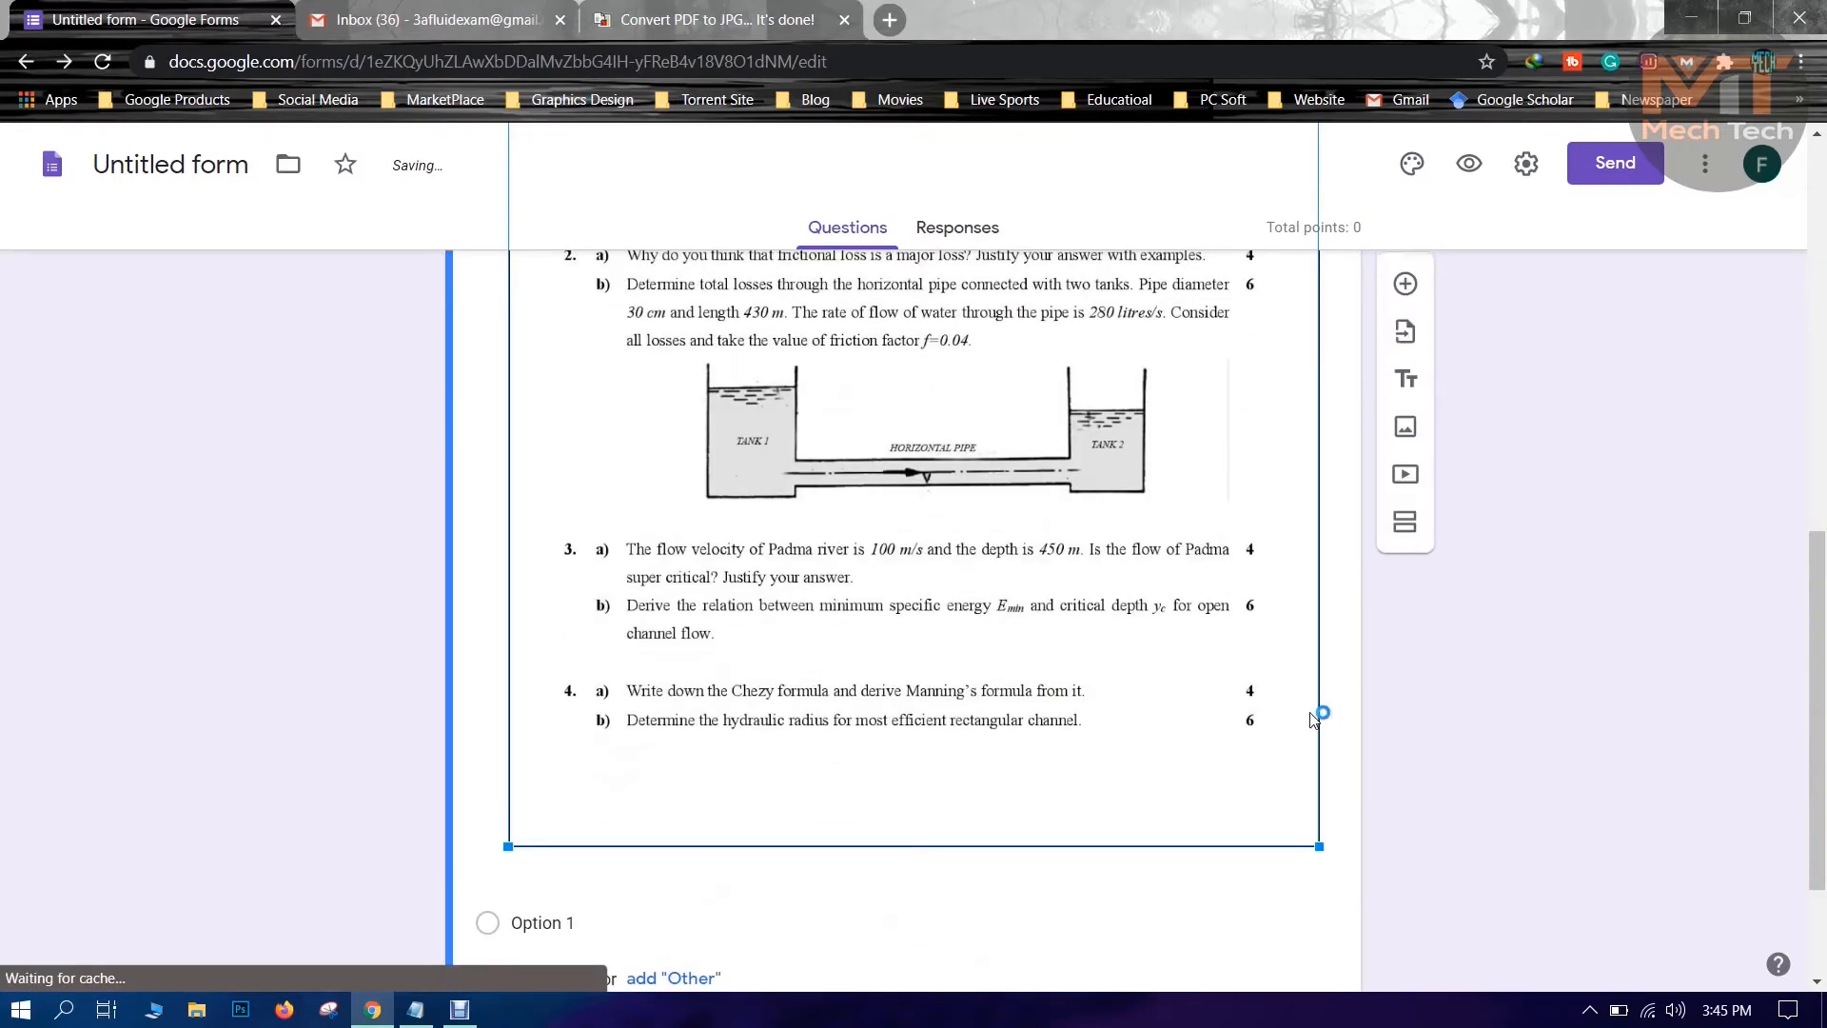
pyautogui.moveTo(1314, 840); pyautogui.dragTo(1332, 799)
pyautogui.scroll(10, 1363, 680)
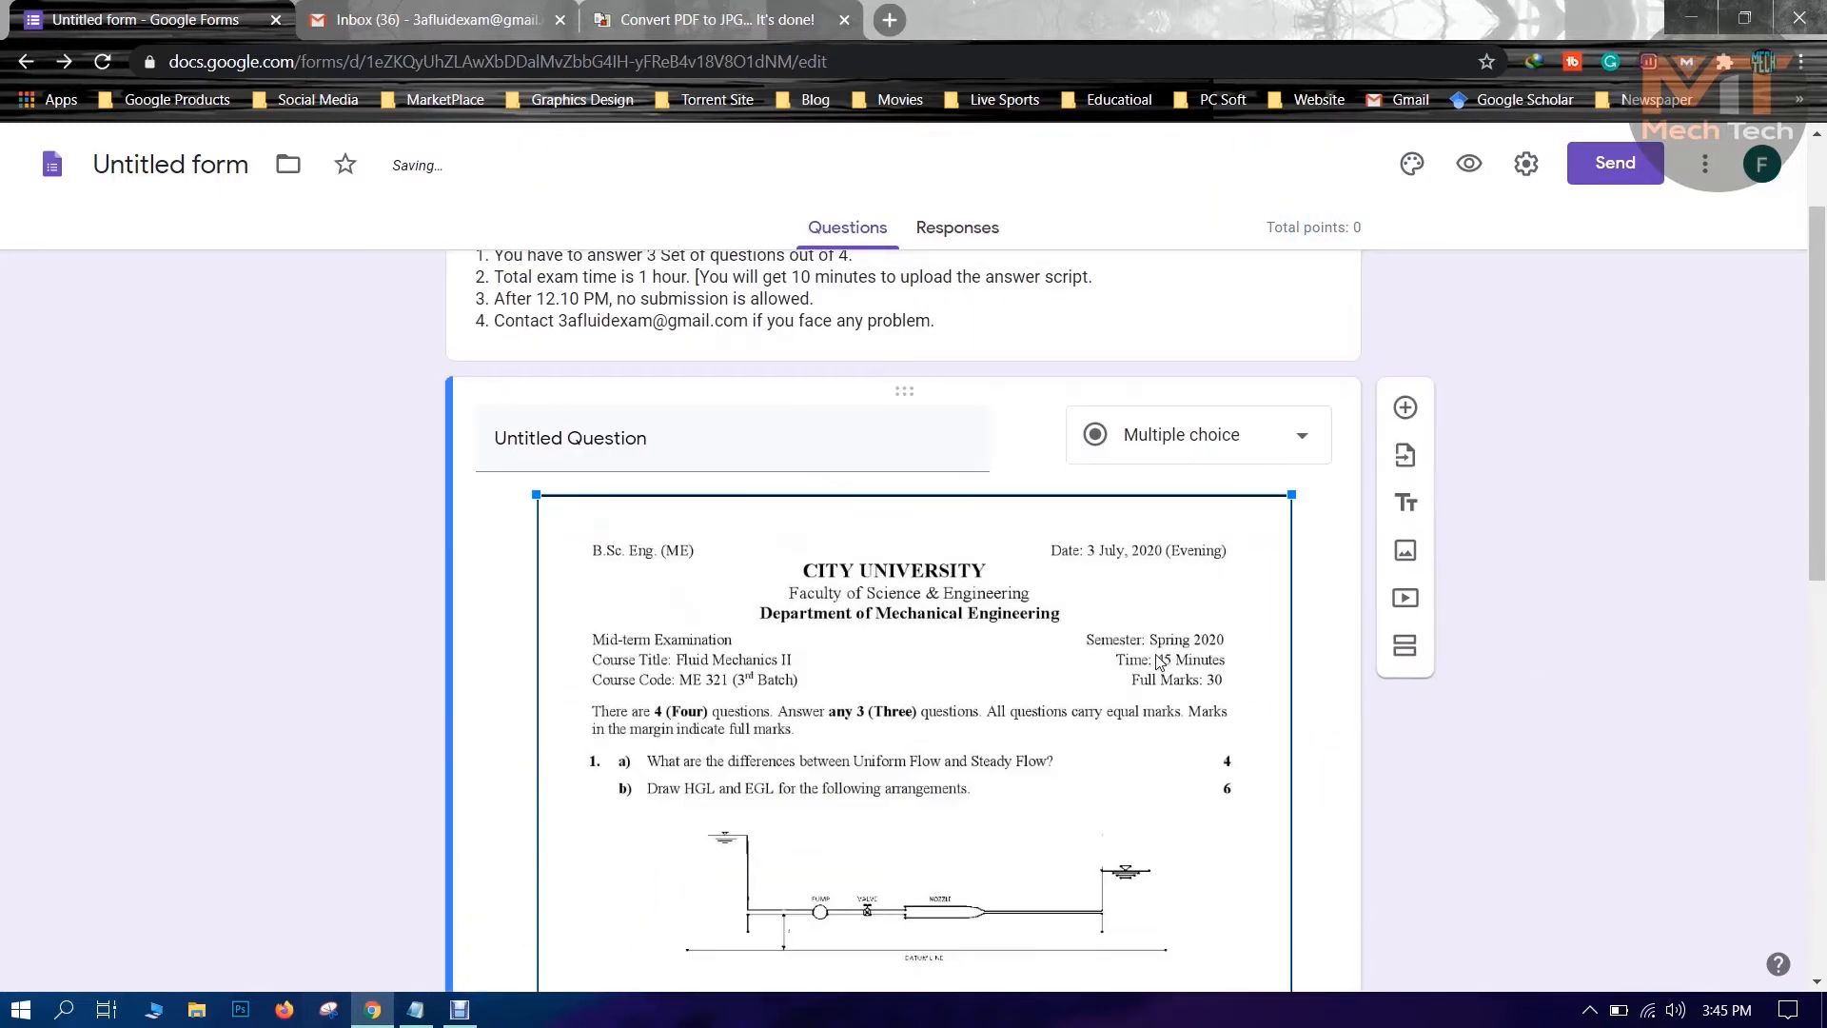
# Copy "Question of Fluid Mechanics II" from Instruction.txt in Notepad and use it to replace the untitled question's title.
pyautogui.click(654, 586)
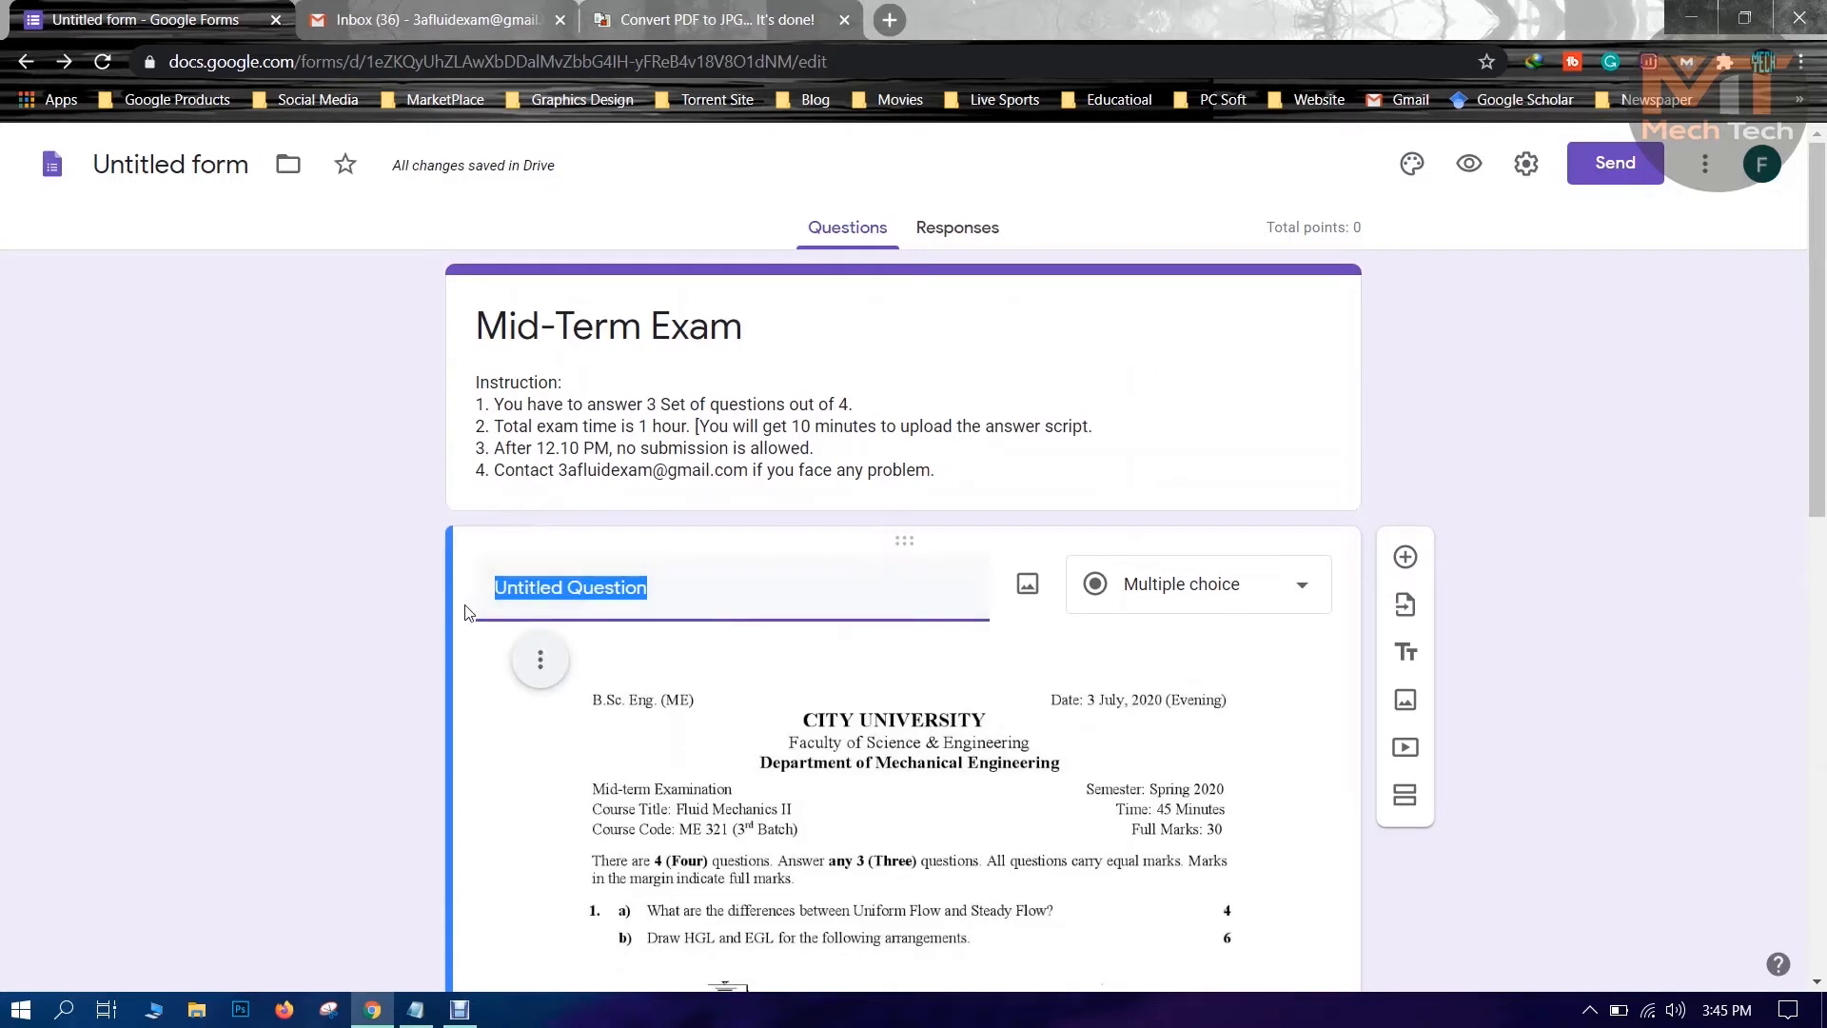
pyautogui.click(416, 1009)
pyautogui.click(1310, 314)
pyautogui.click(1036, 341)
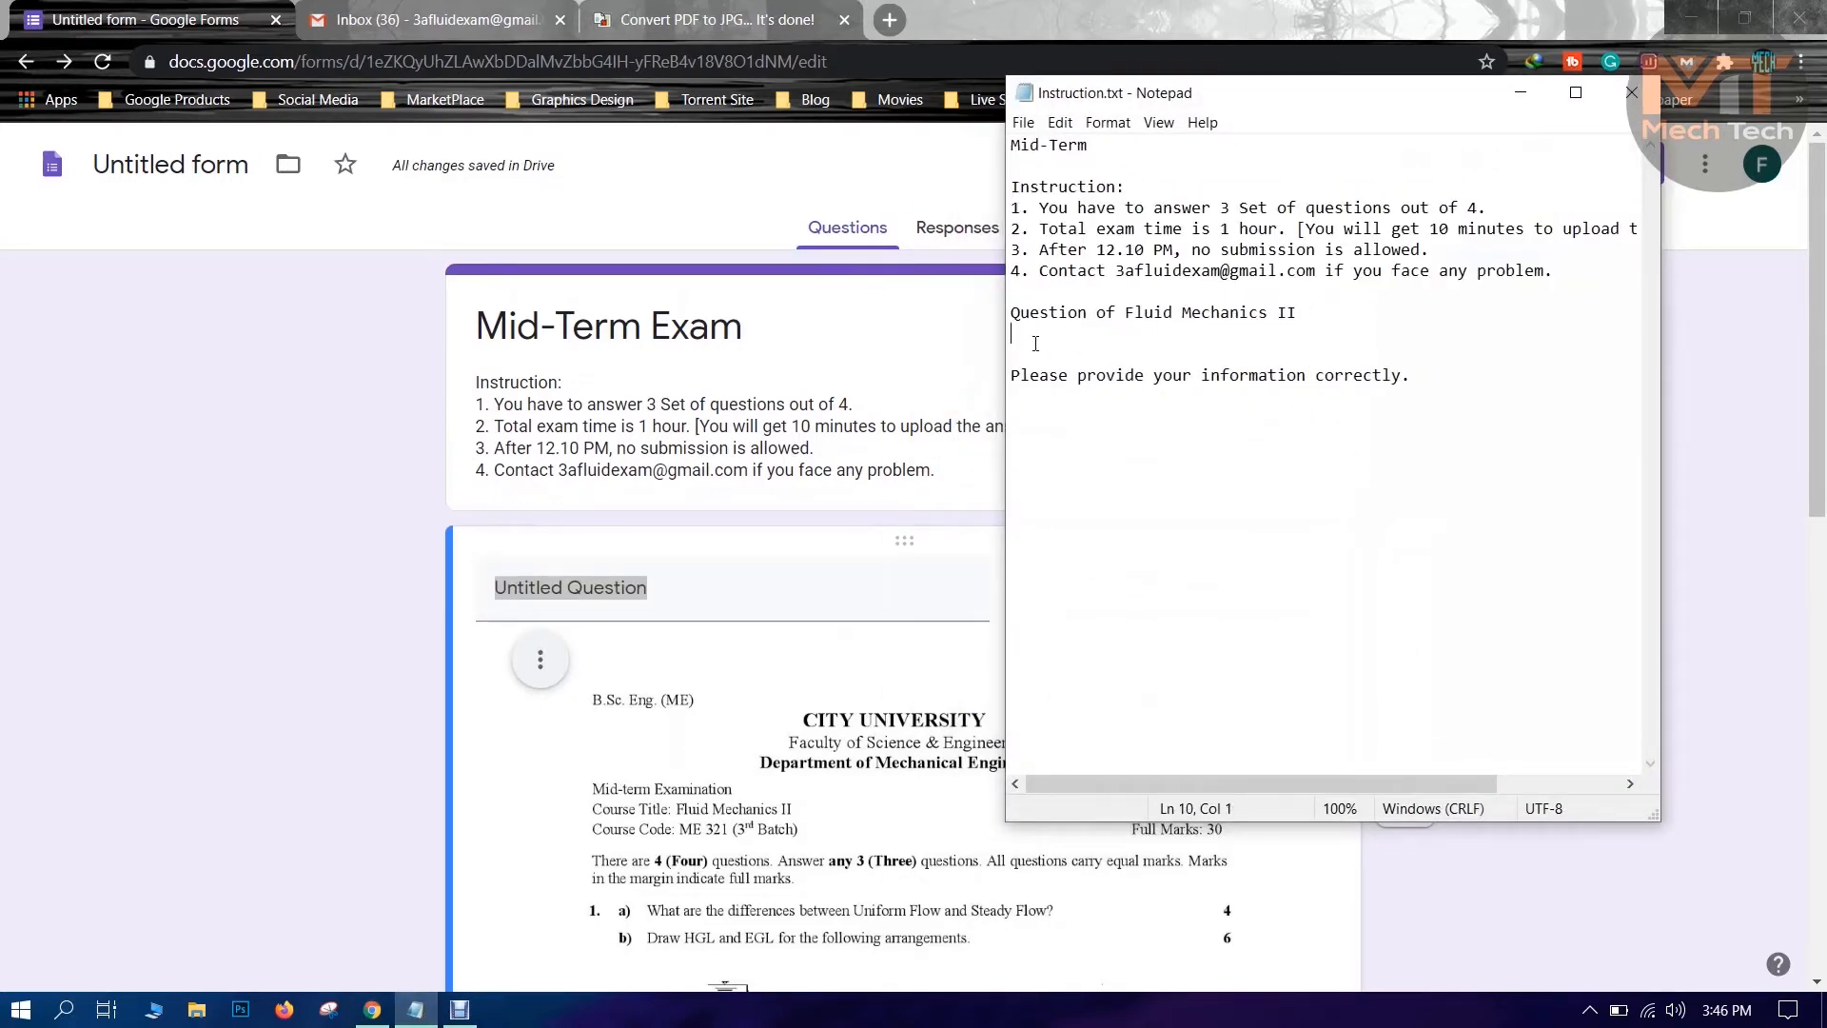
pyautogui.moveTo(1008, 326); pyautogui.dragTo(1011, 314)
pyautogui.hotkey('ctrl', 'c')
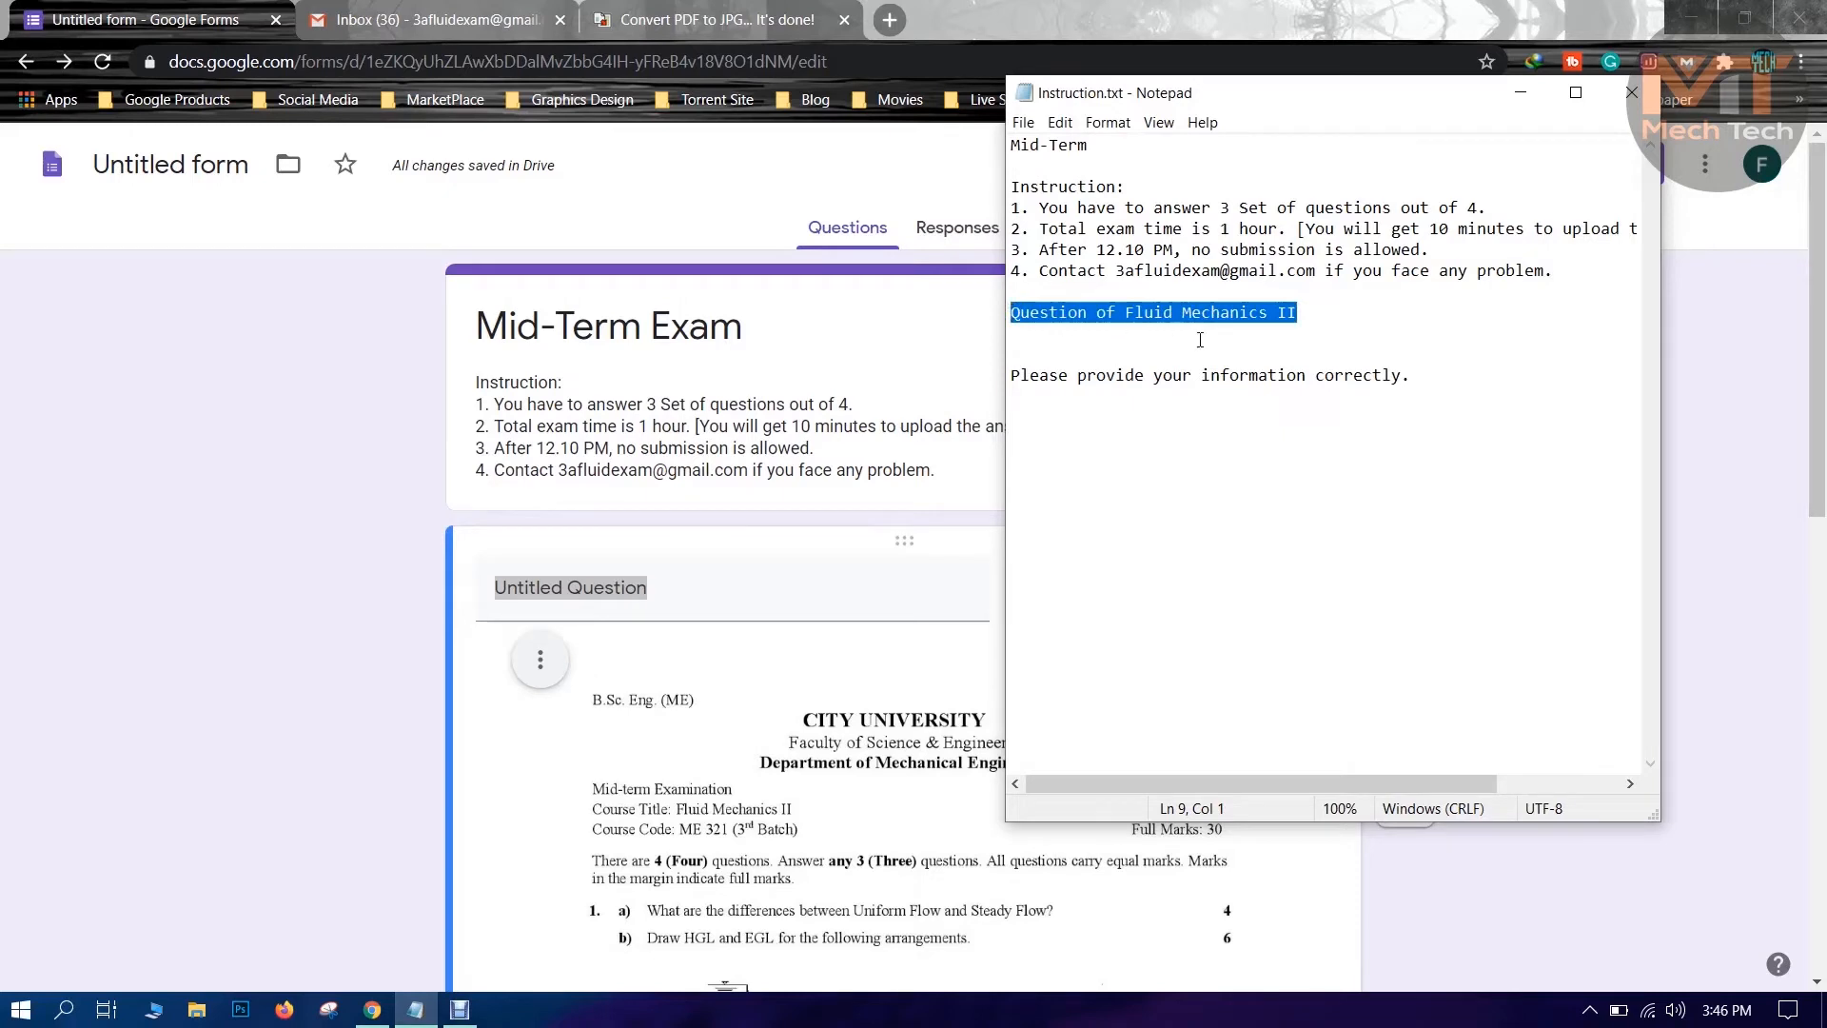
pyautogui.click(689, 610)
pyautogui.hotkey('ctrl', 'a')
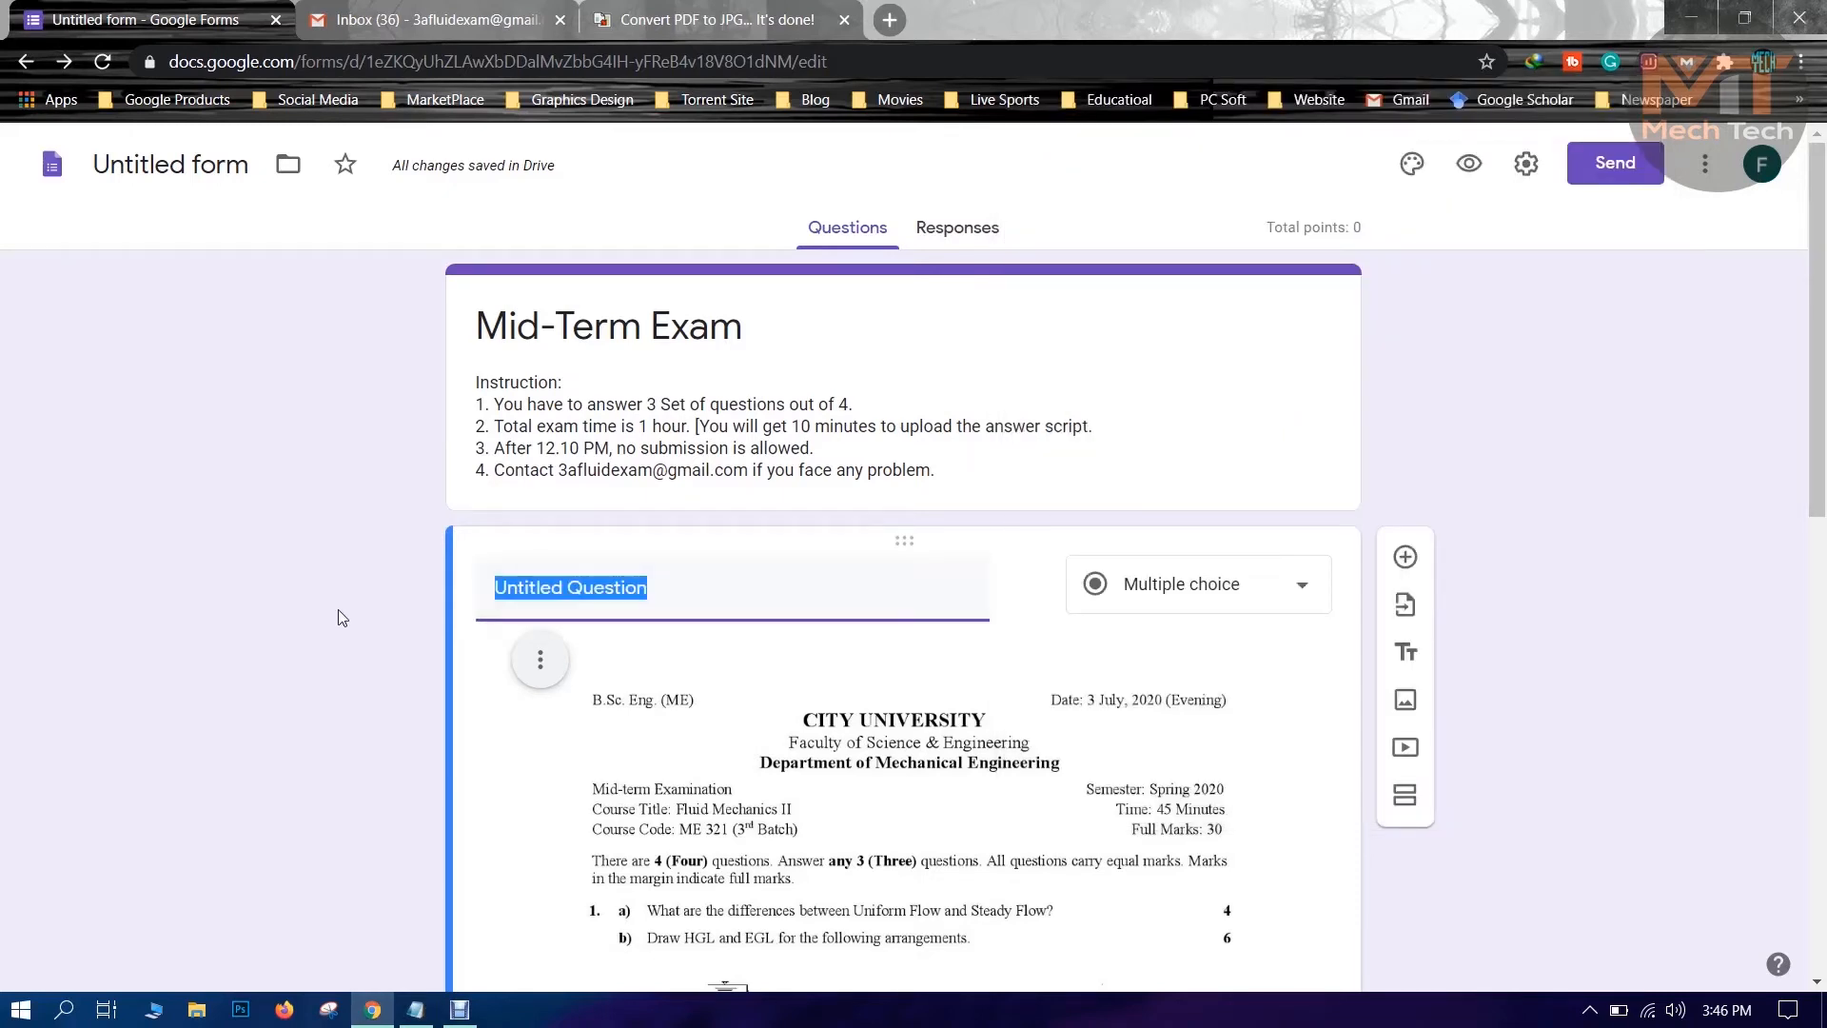
pyautogui.hotkey('ctrl', 'v')
# Change the question type to File upload and agree to let respondents upload files to Drive.
pyautogui.scroll(-2, 543, 621)
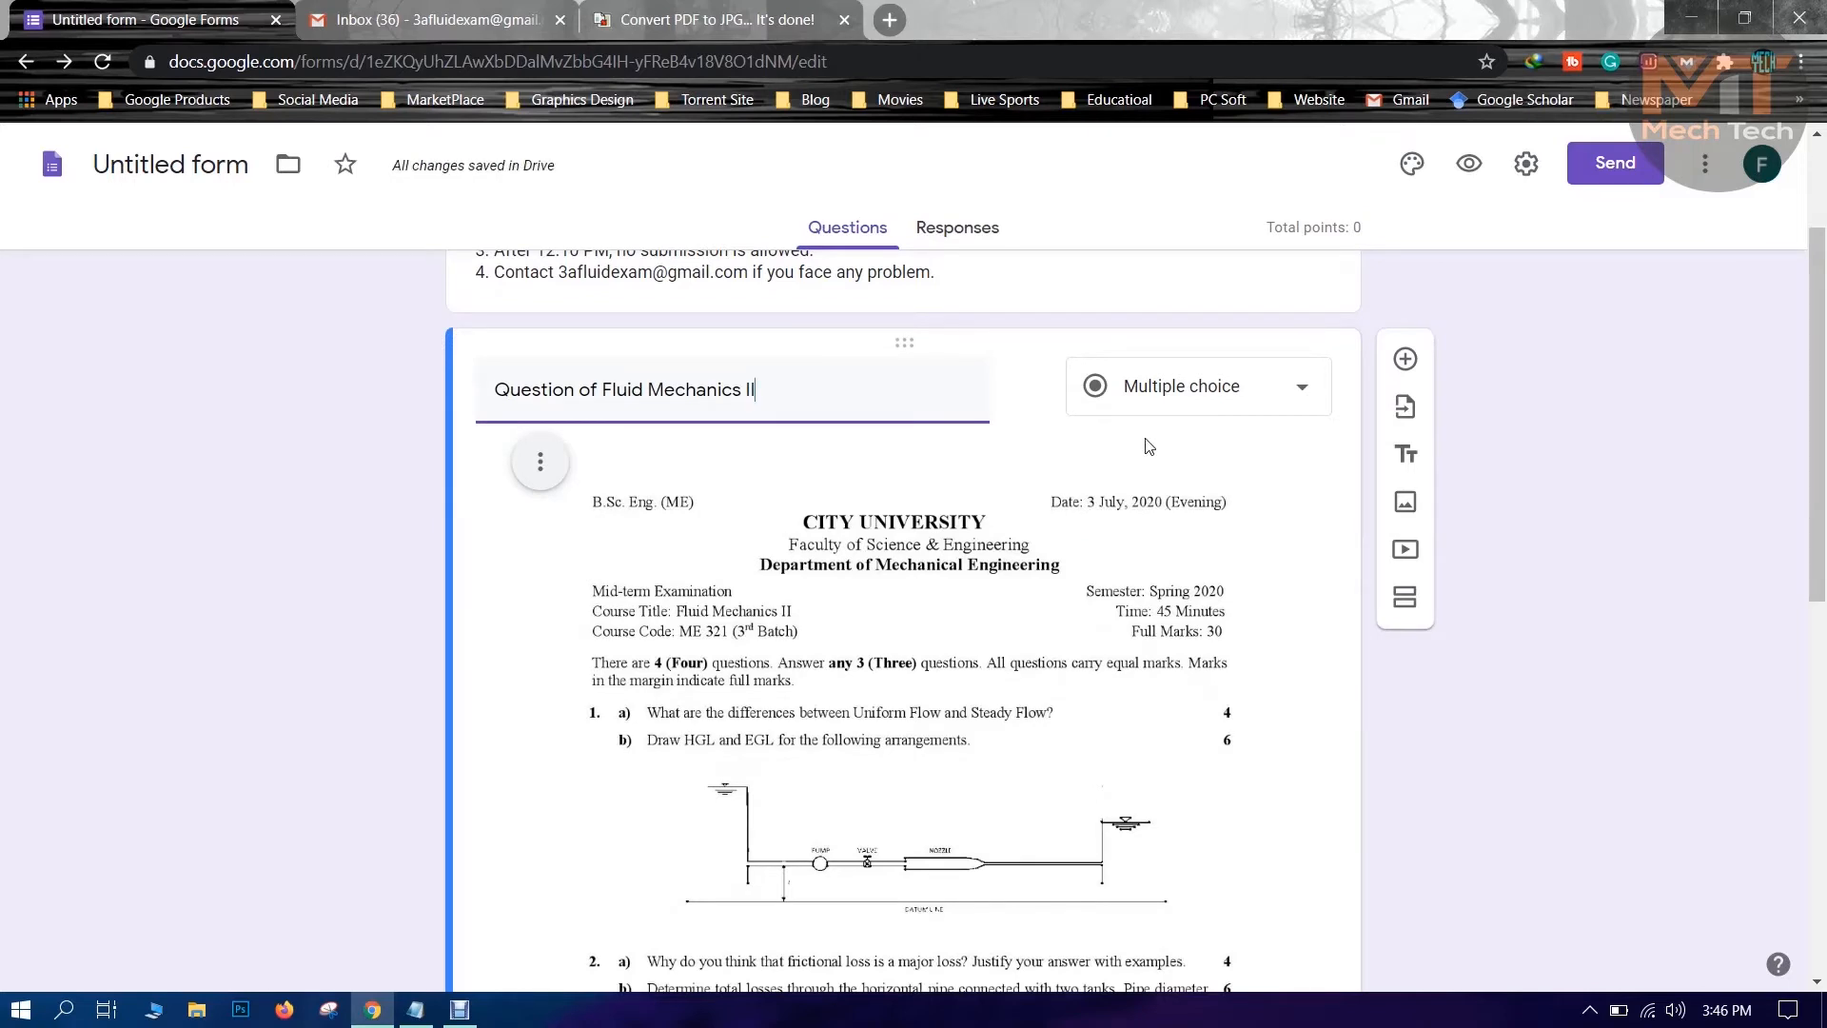
pyautogui.click(1190, 394)
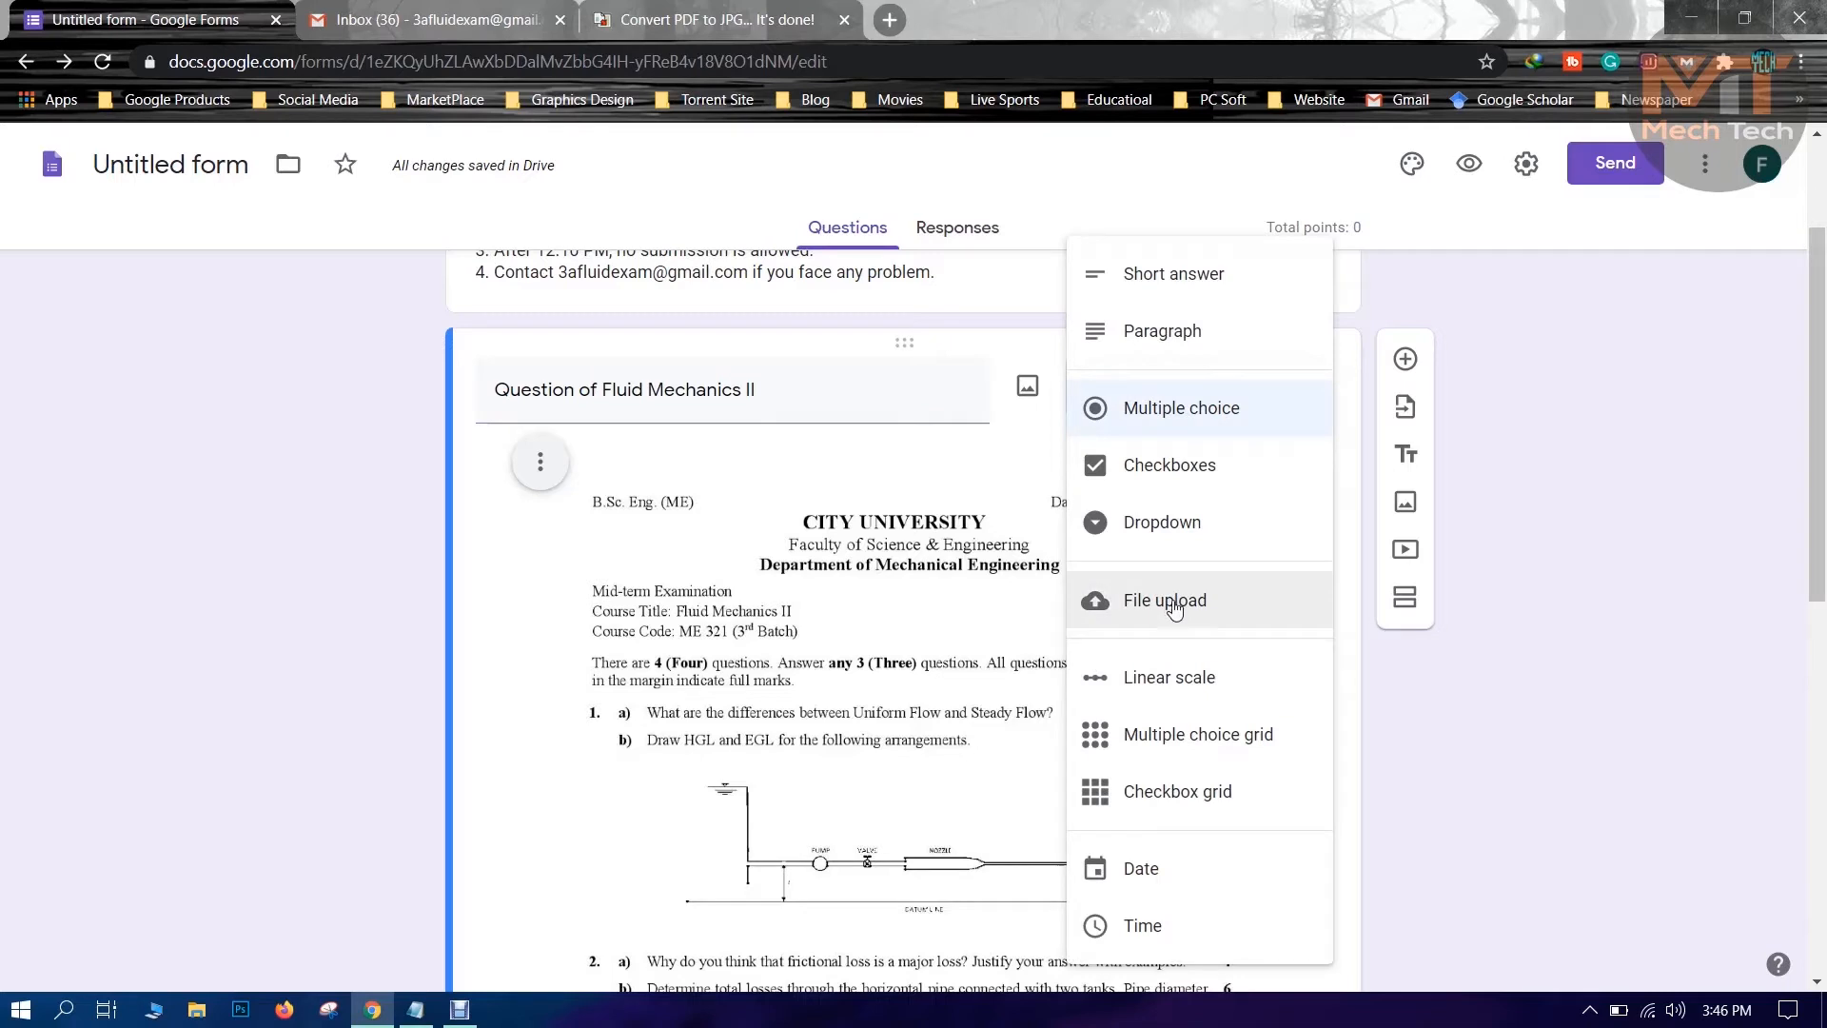
pyautogui.click(1178, 606)
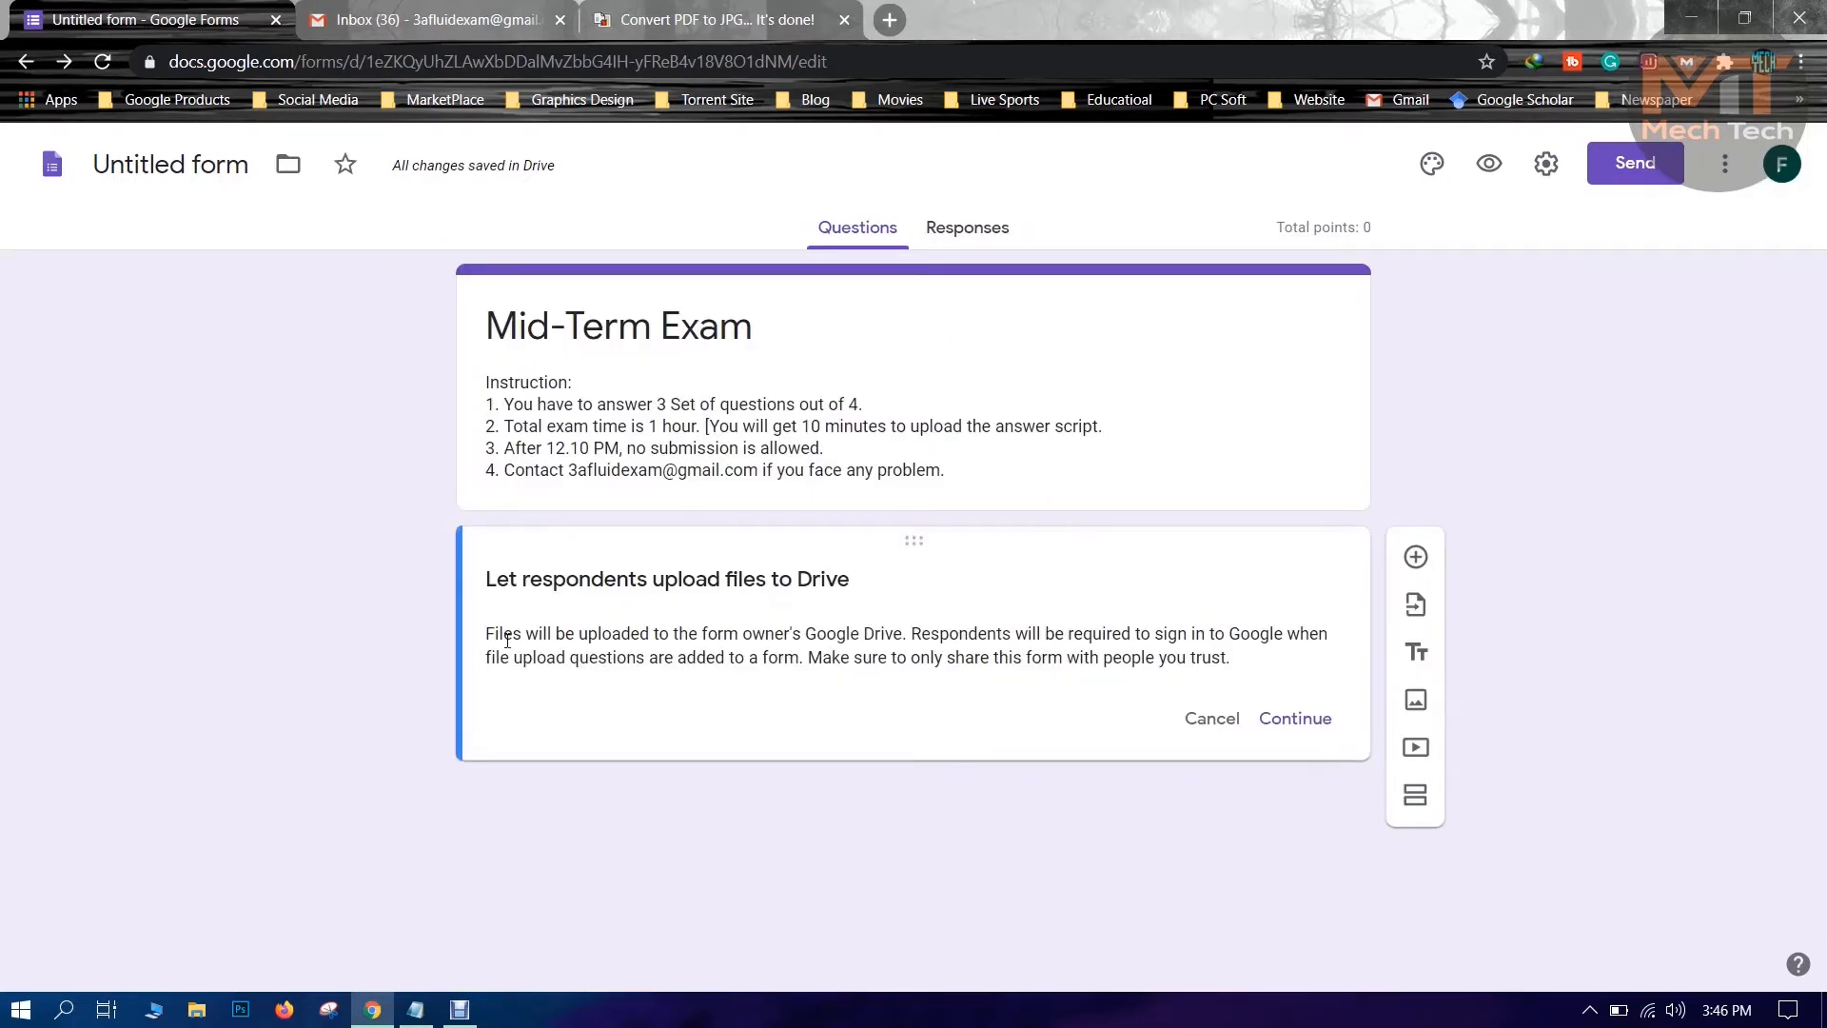
pyautogui.click(1298, 719)
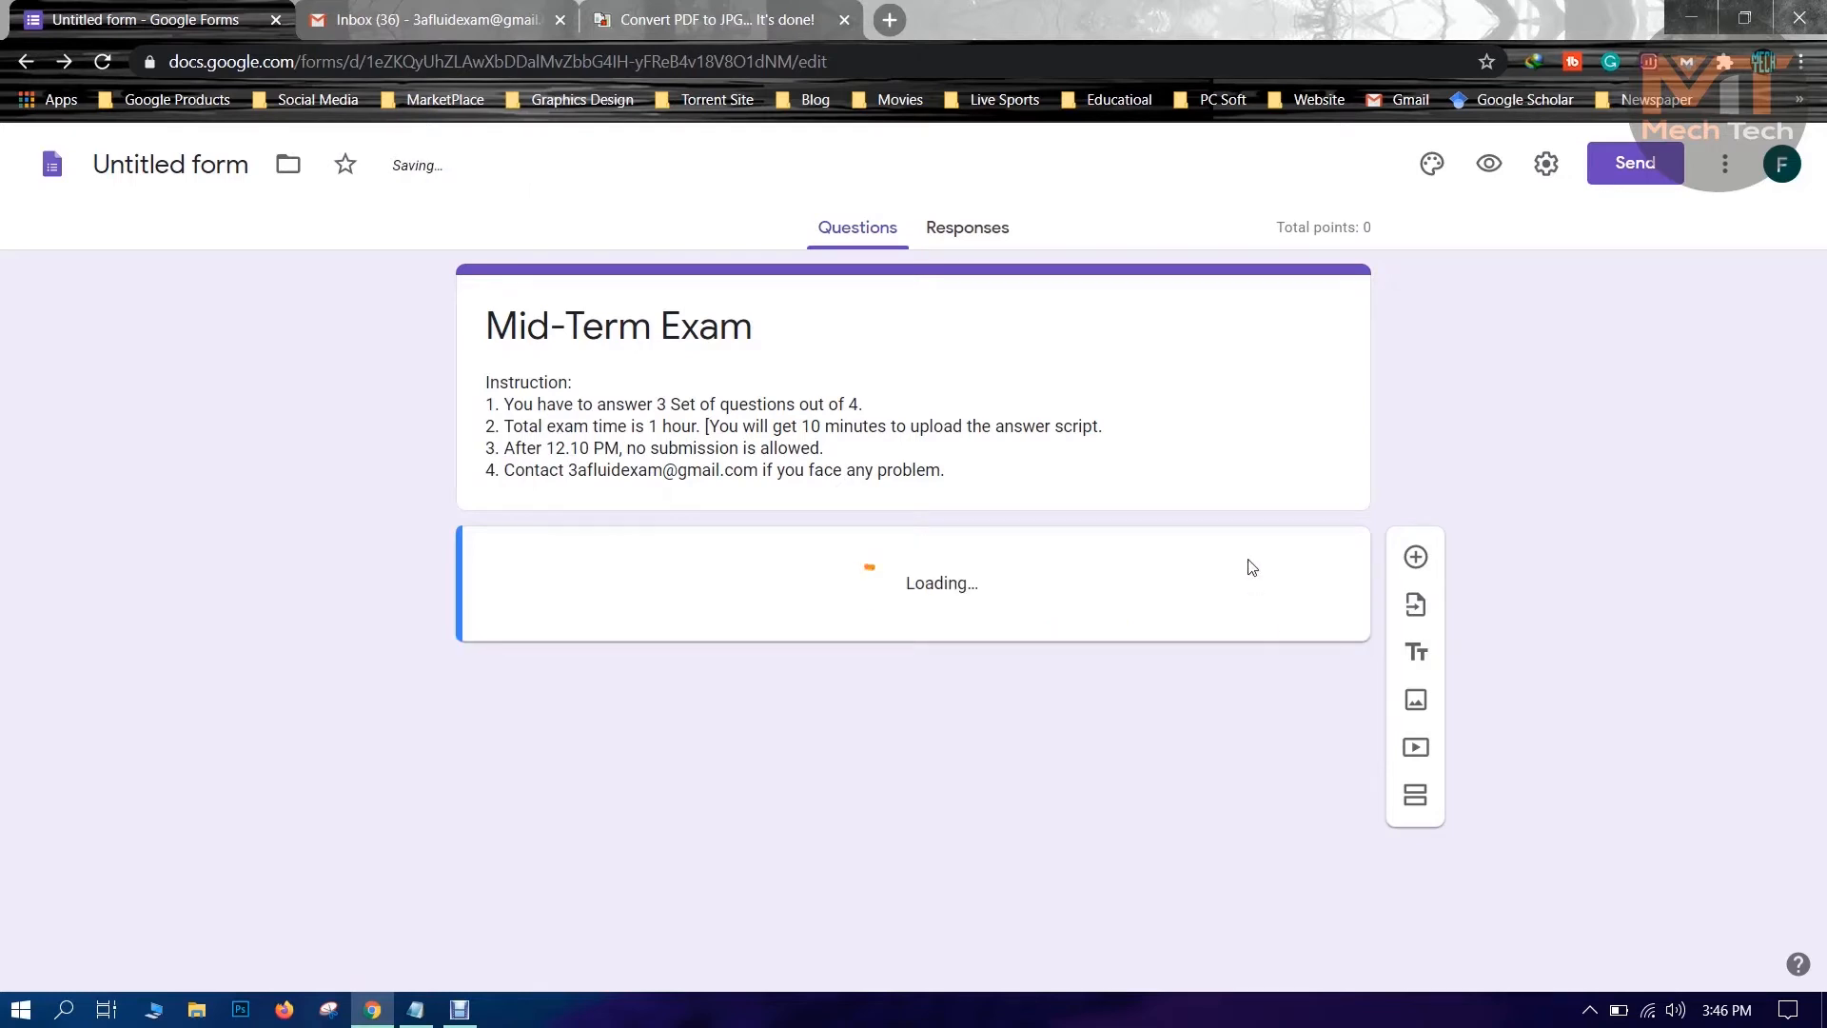
# Restrict the question's uploads to specific file types: Document, PDF and Image.
pyautogui.scroll(-4, 1226, 575)
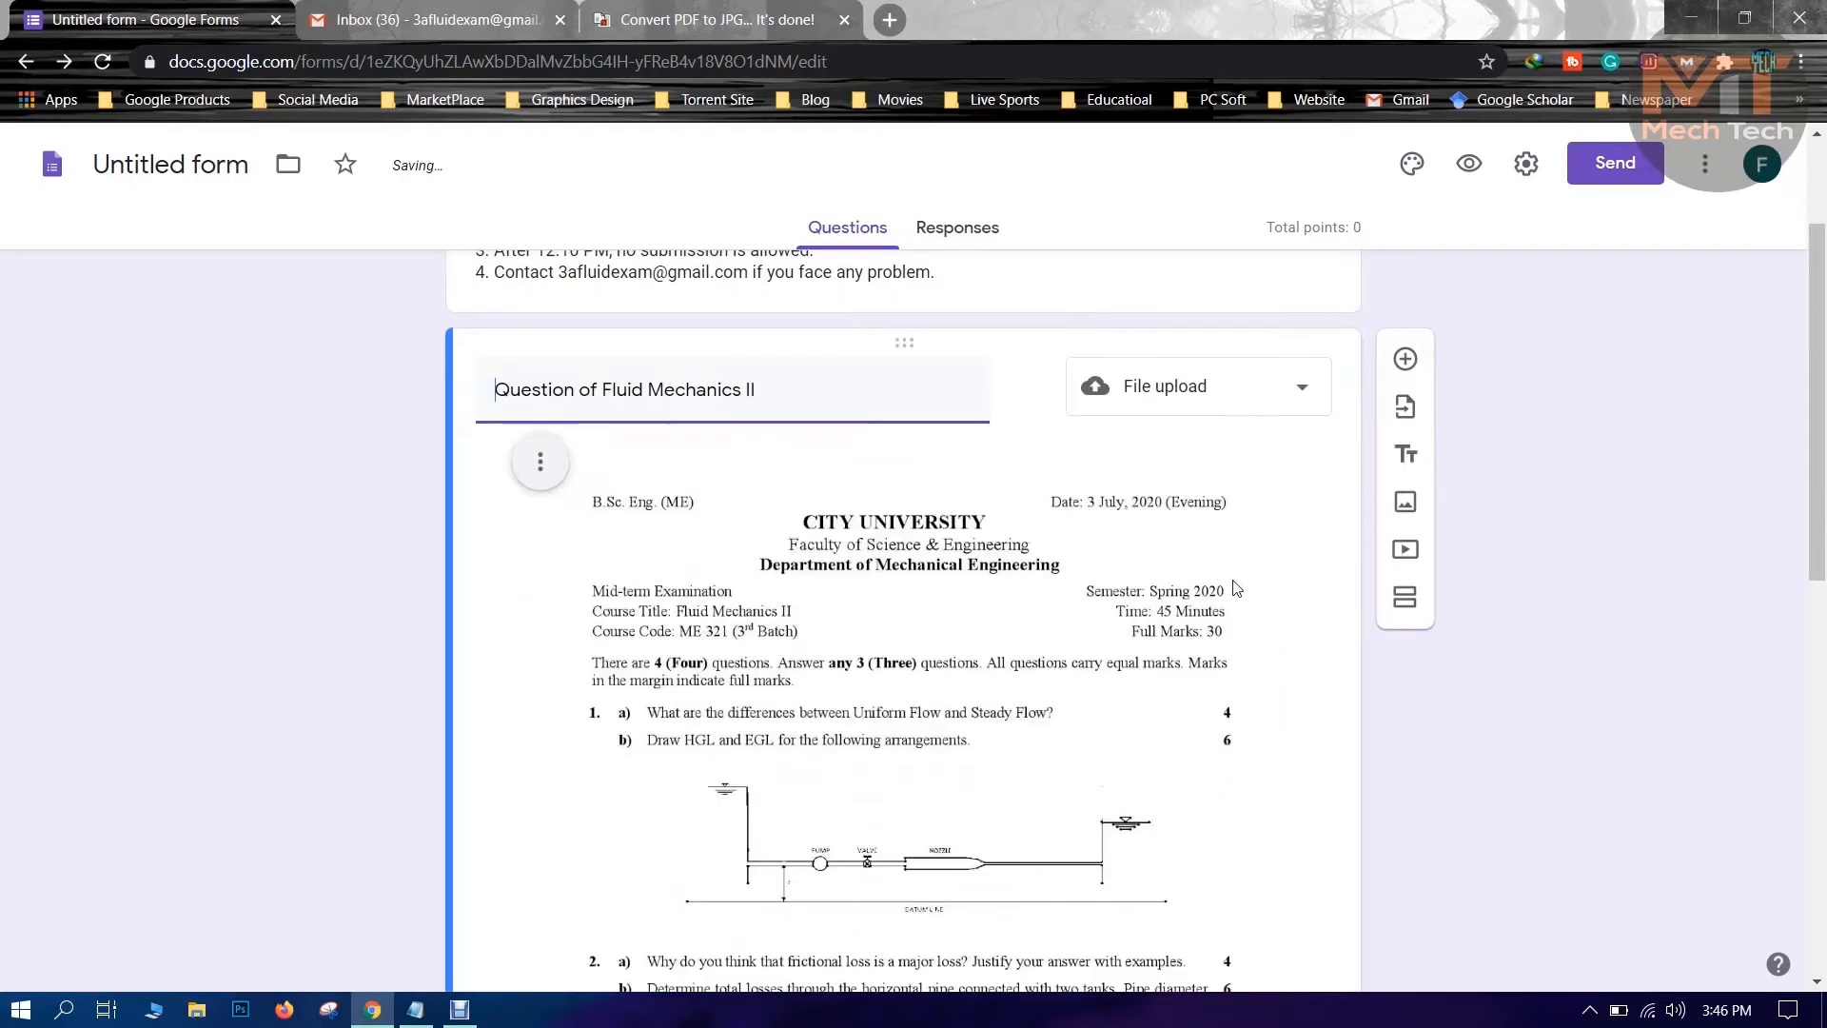
pyautogui.scroll(-8, 1013, 599)
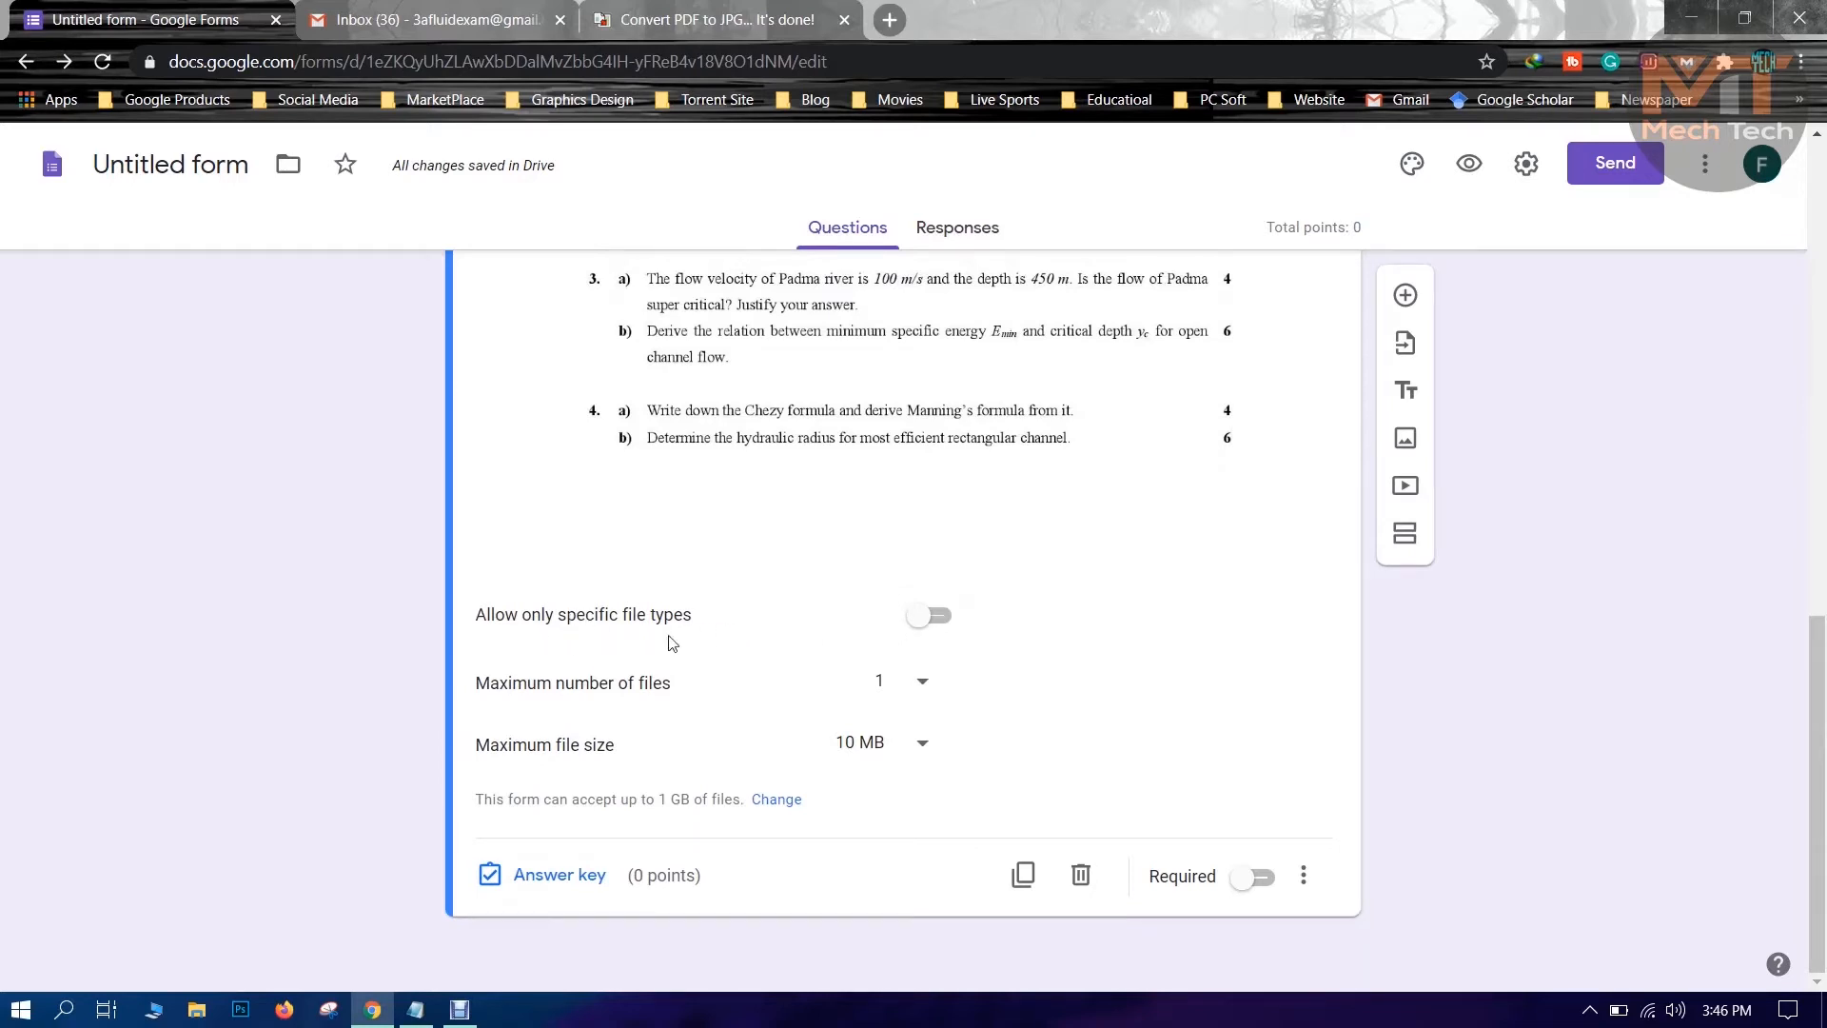
pyautogui.click(935, 620)
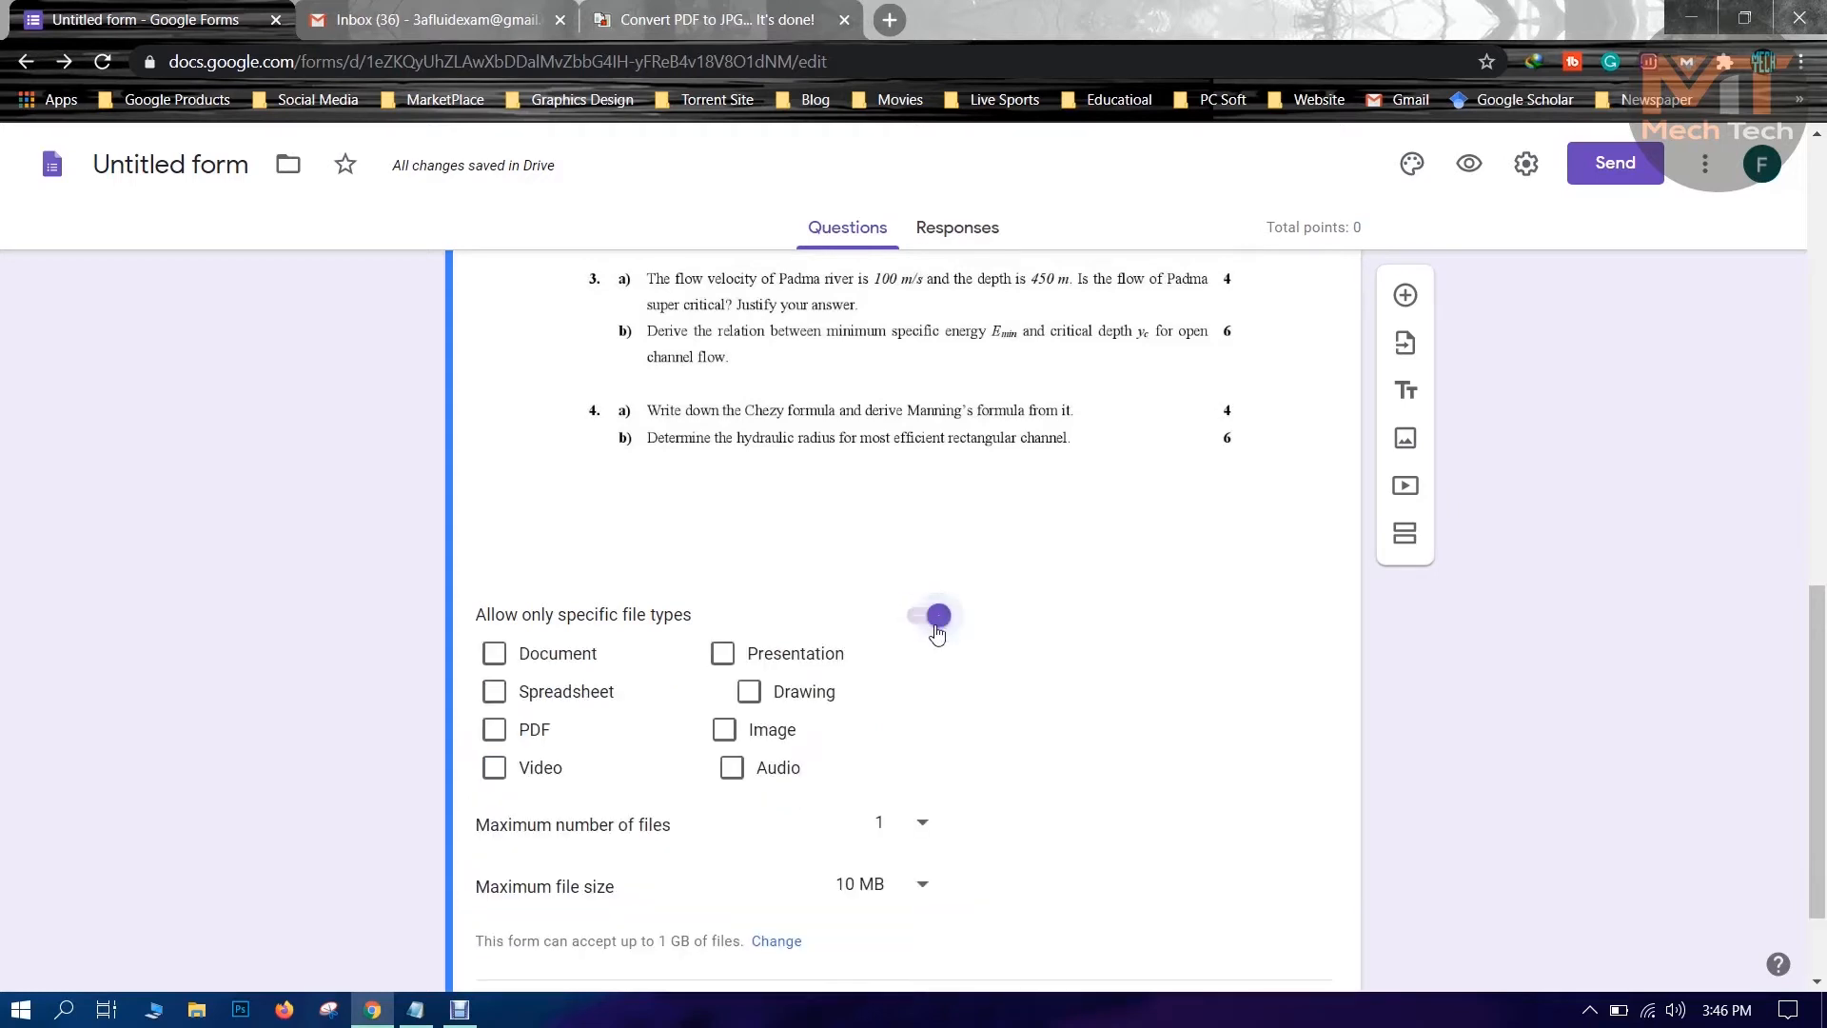
pyautogui.click(494, 733)
pyautogui.click(726, 734)
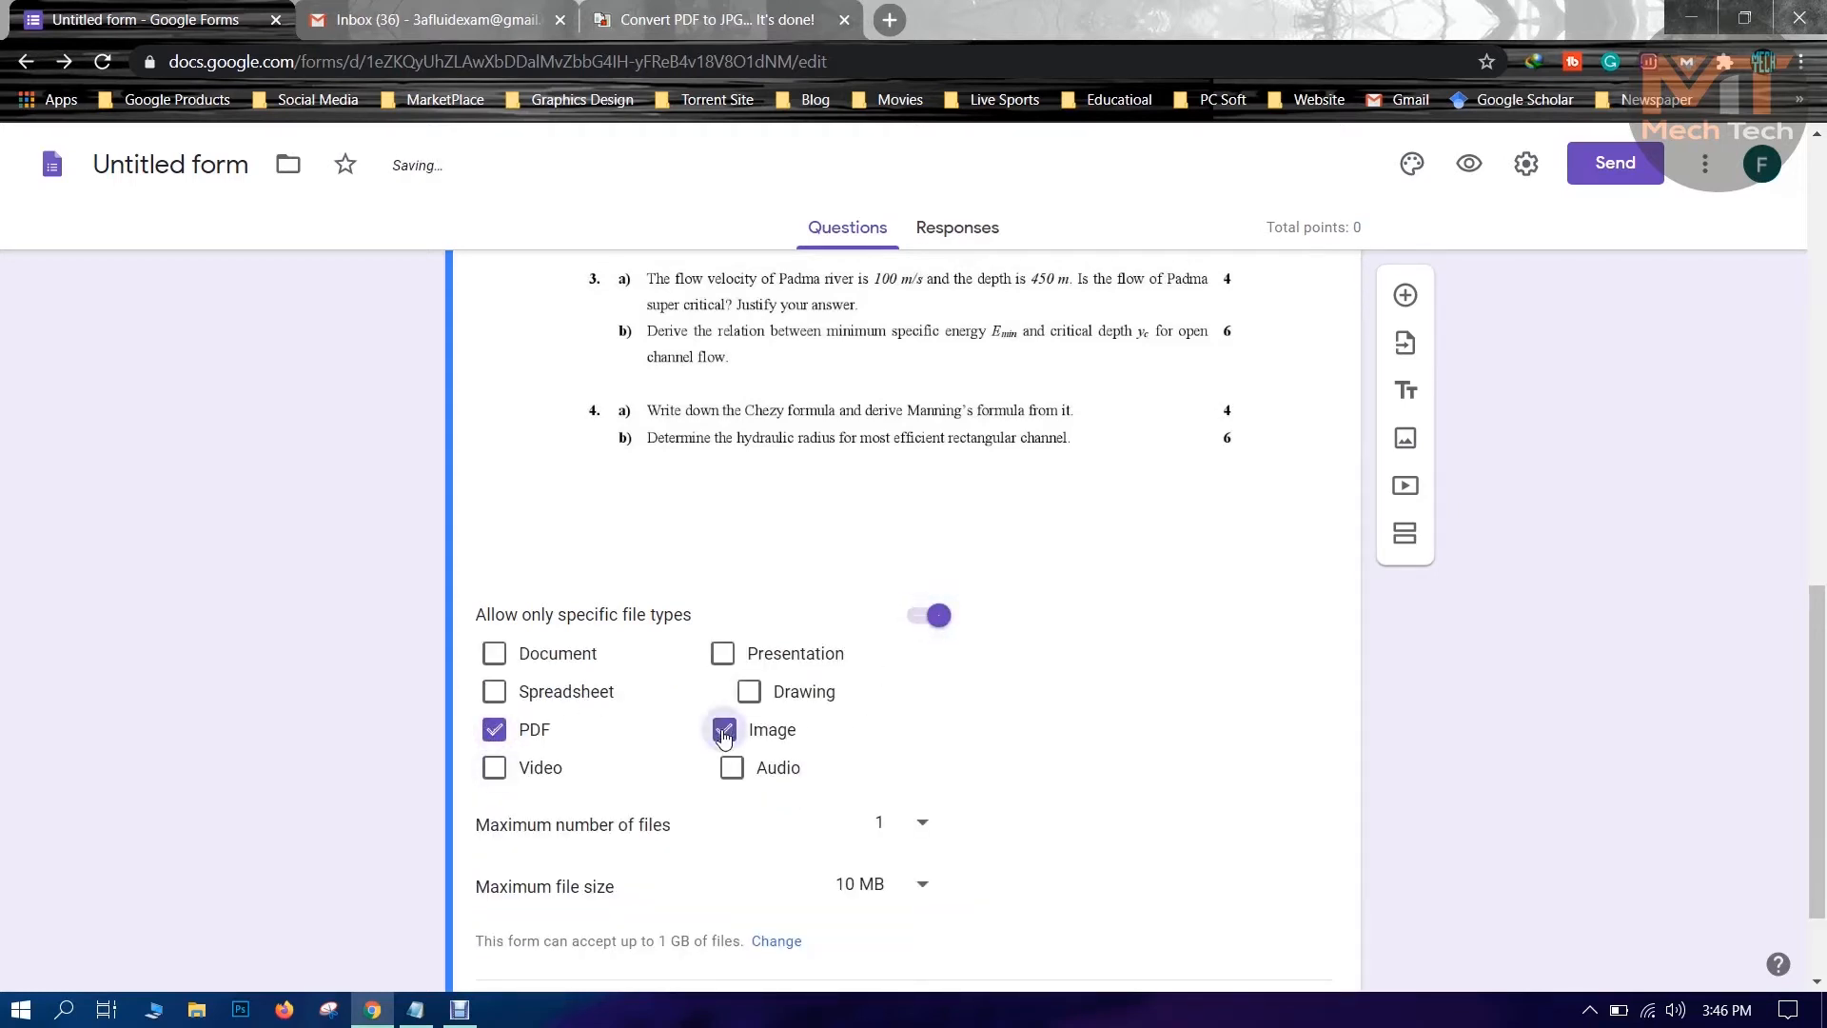
pyautogui.click(494, 655)
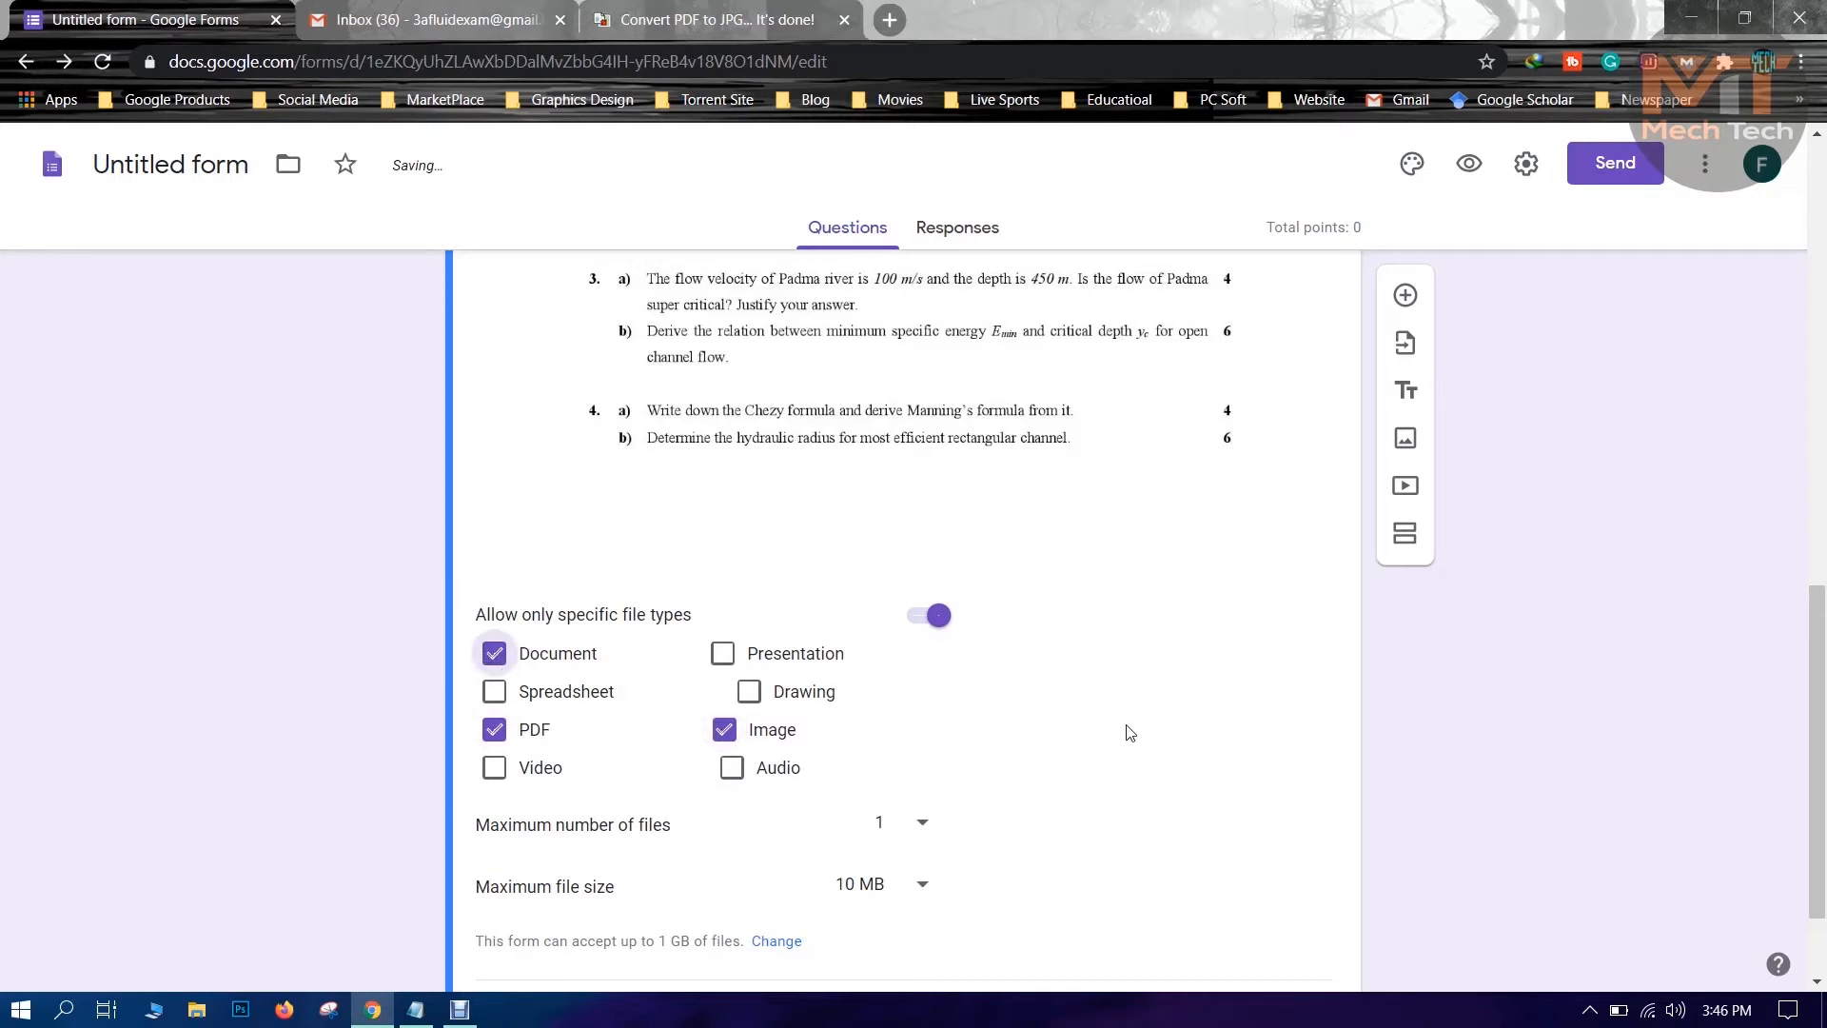
# Set the maximum number of files to 10 and the maximum file size to 100 MB.
pyautogui.scroll(-2, 1129, 733)
pyautogui.click(921, 681)
pyautogui.click(880, 795)
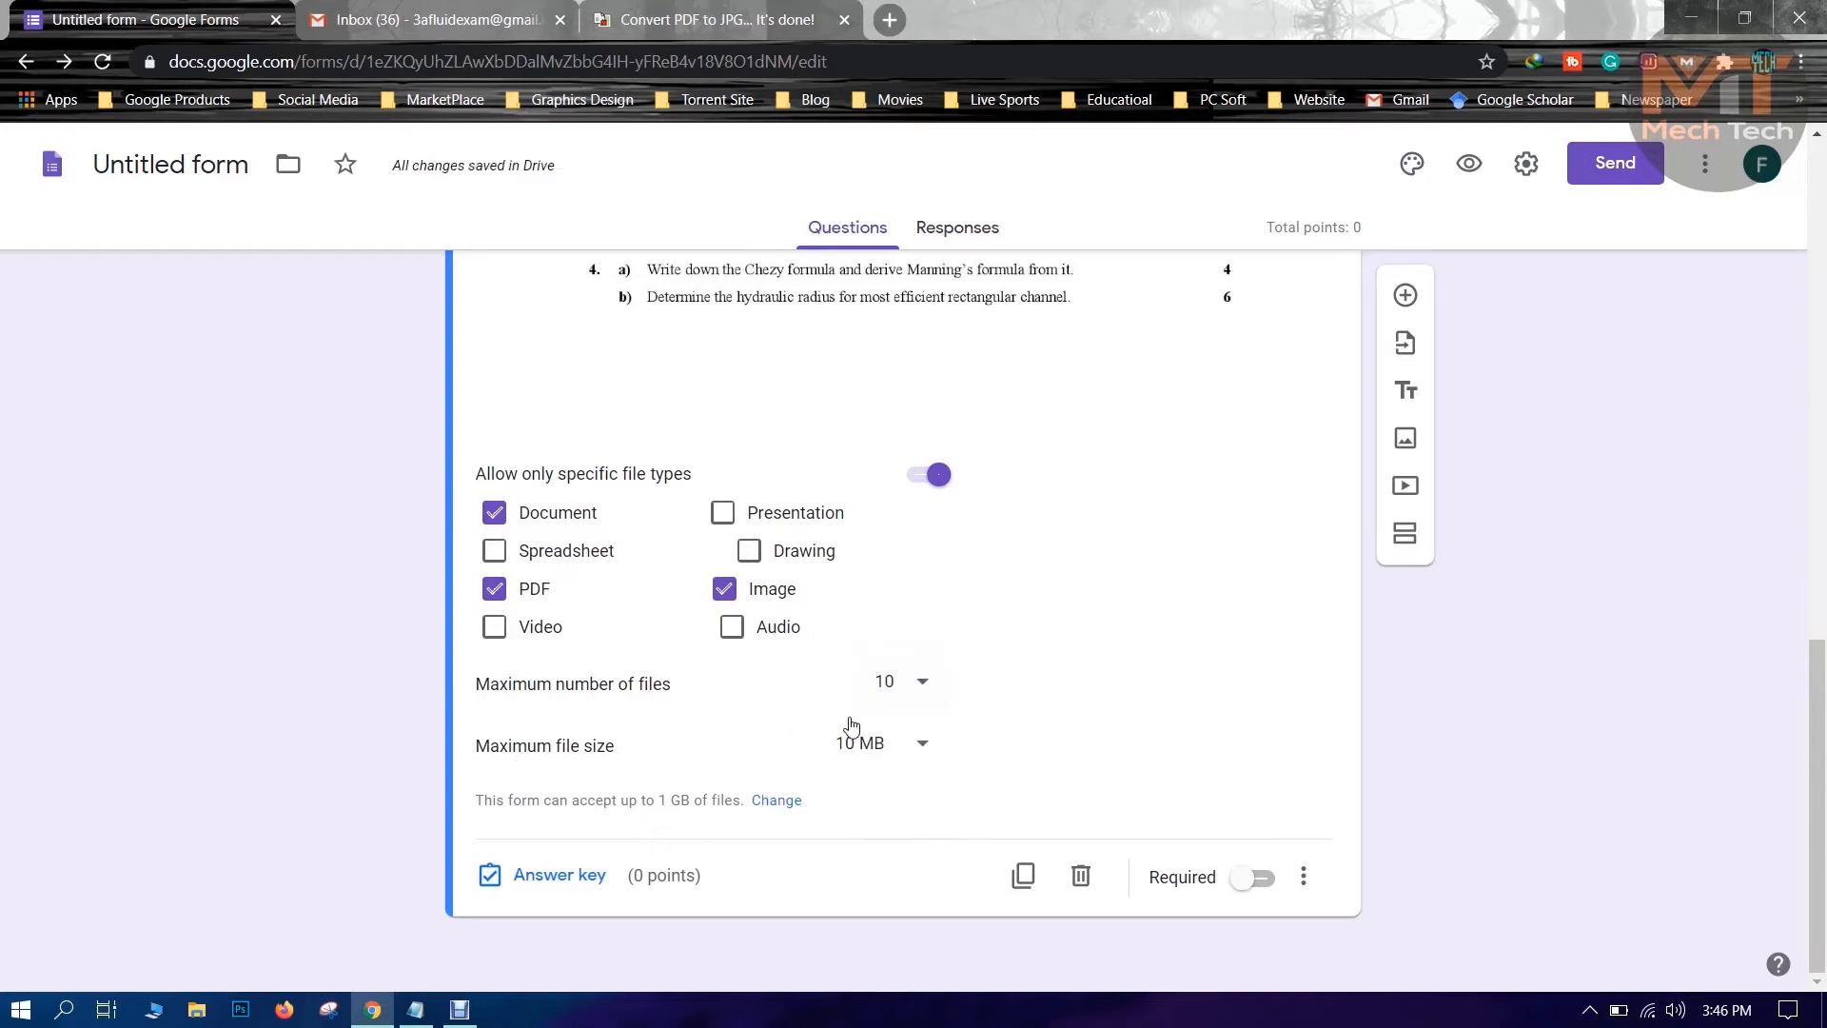
pyautogui.click(885, 747)
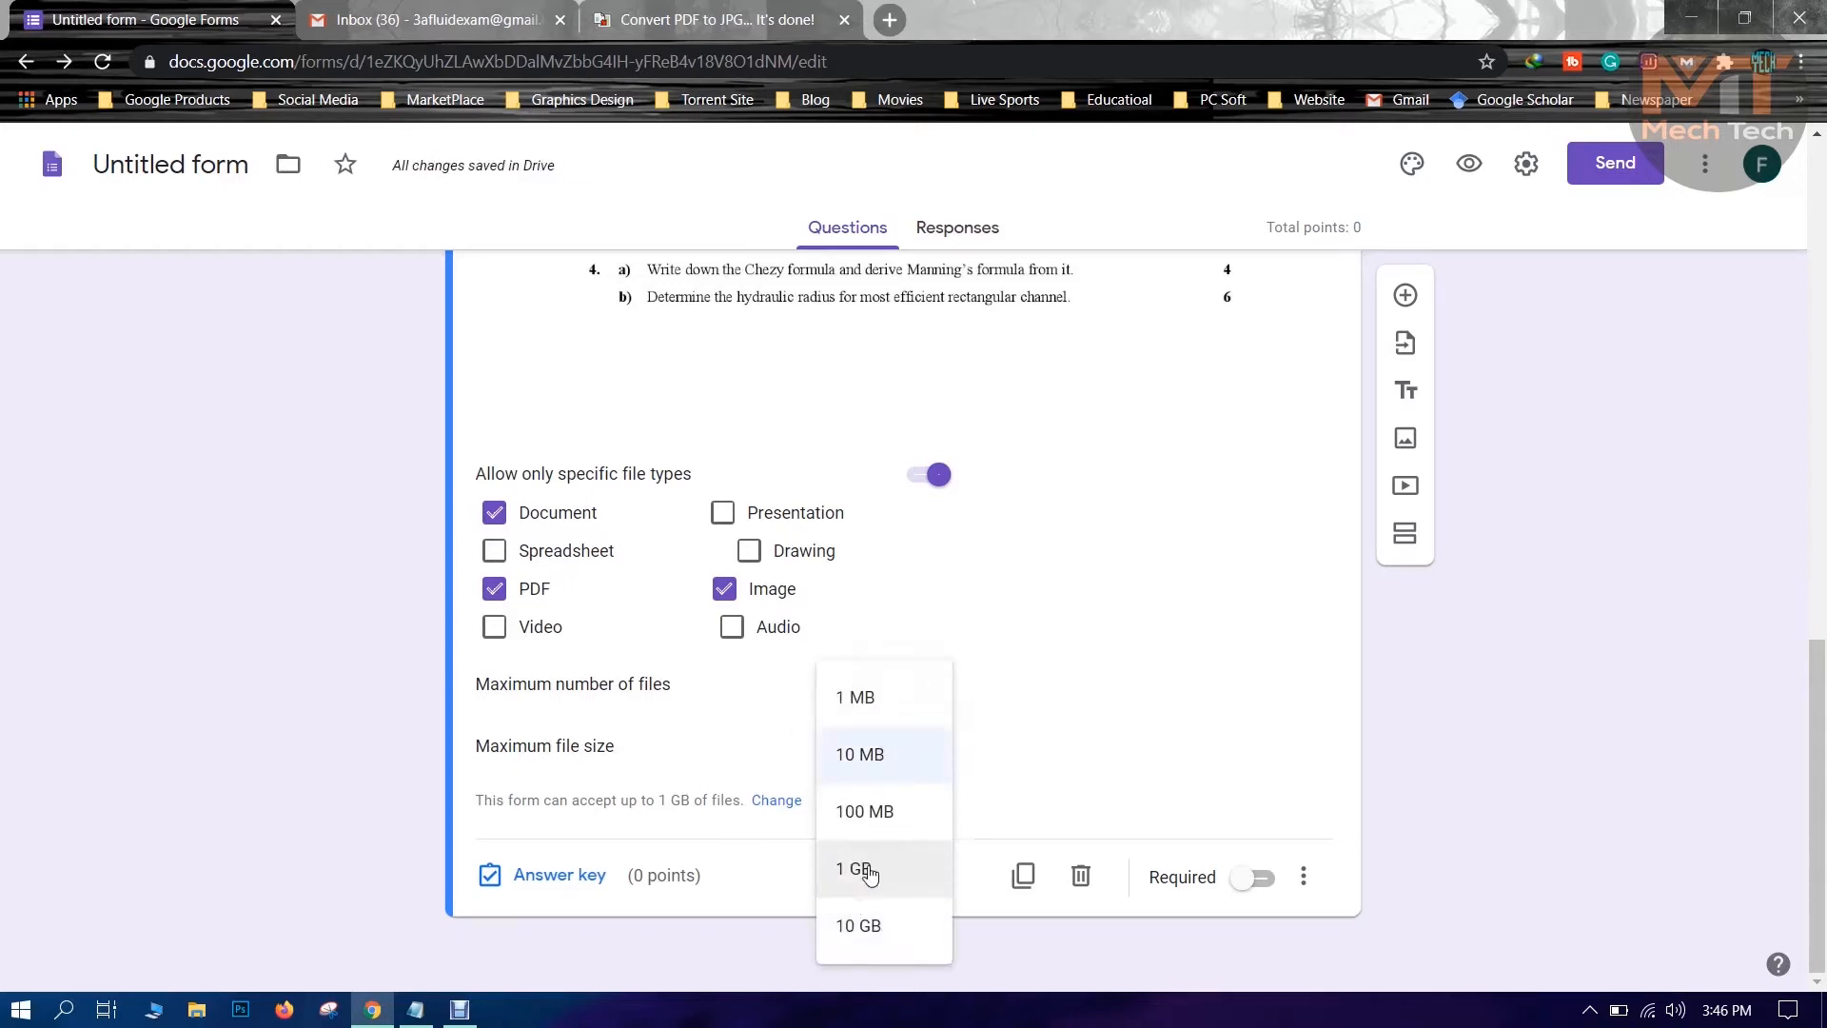
pyautogui.click(876, 810)
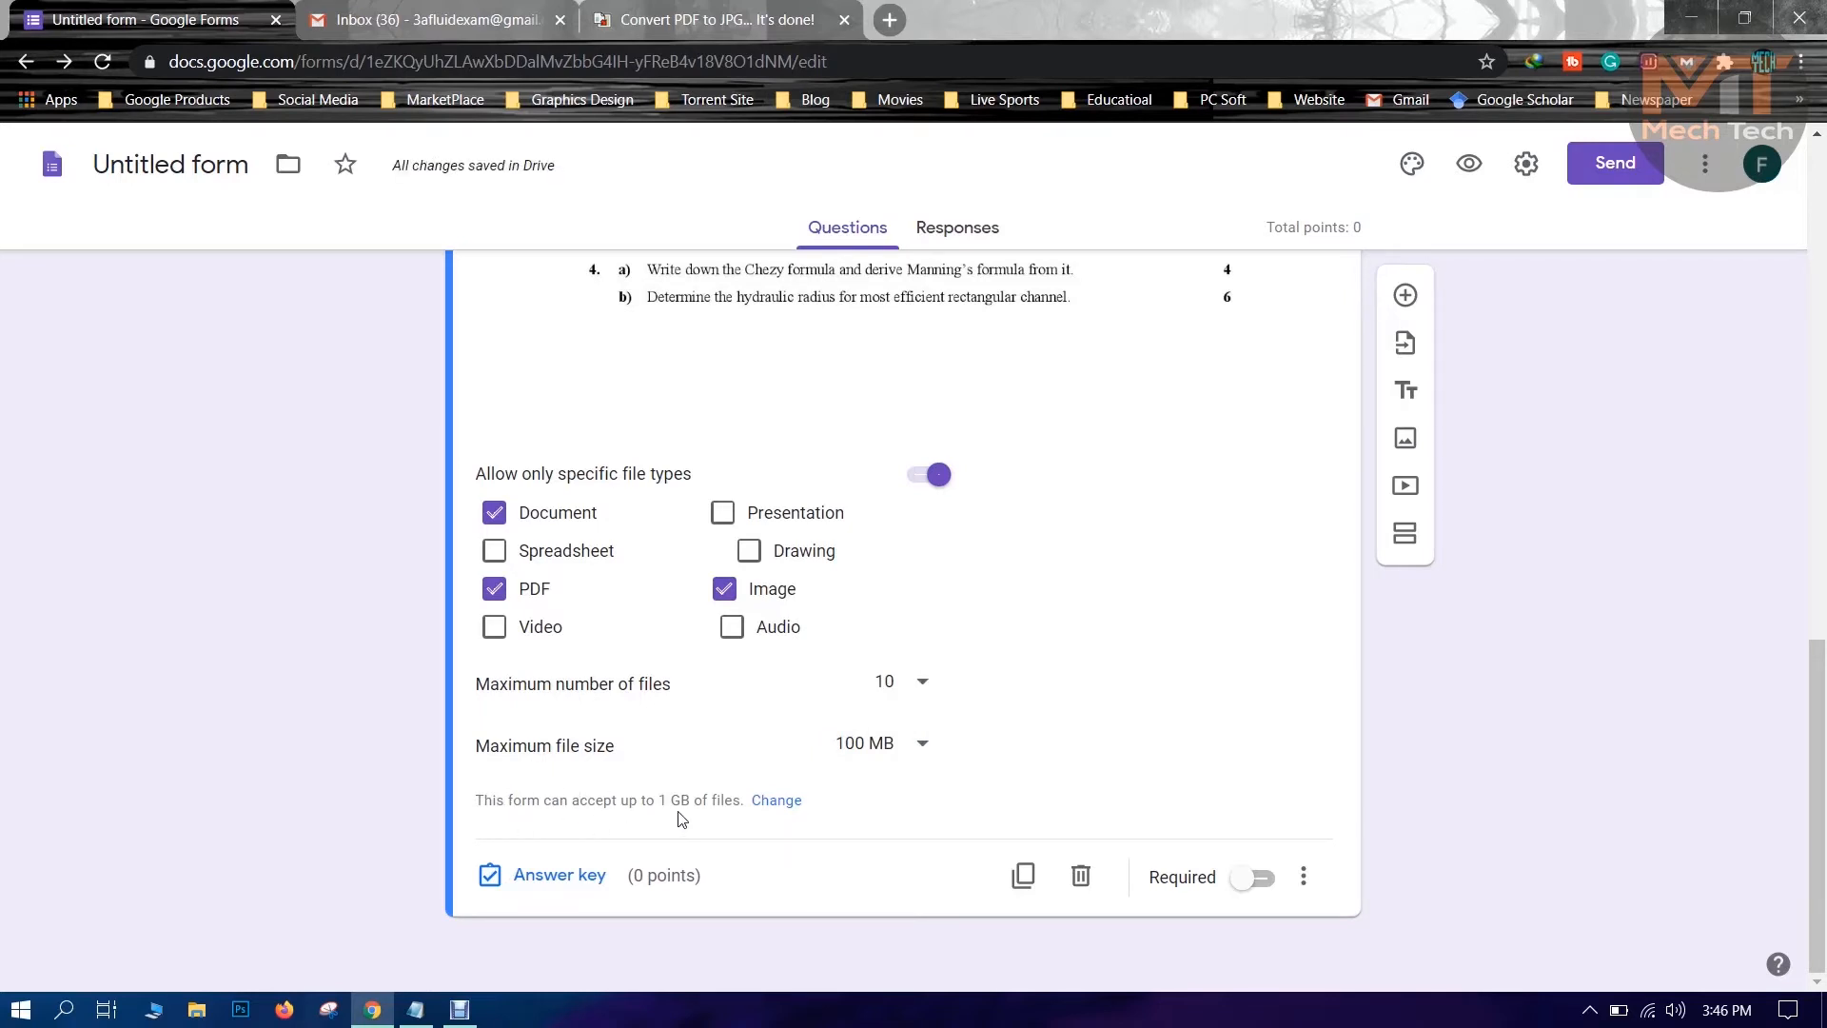
# Raise the form's maximum size of all files uploaded to 10 GB and save the settings.
pyautogui.click(782, 807)
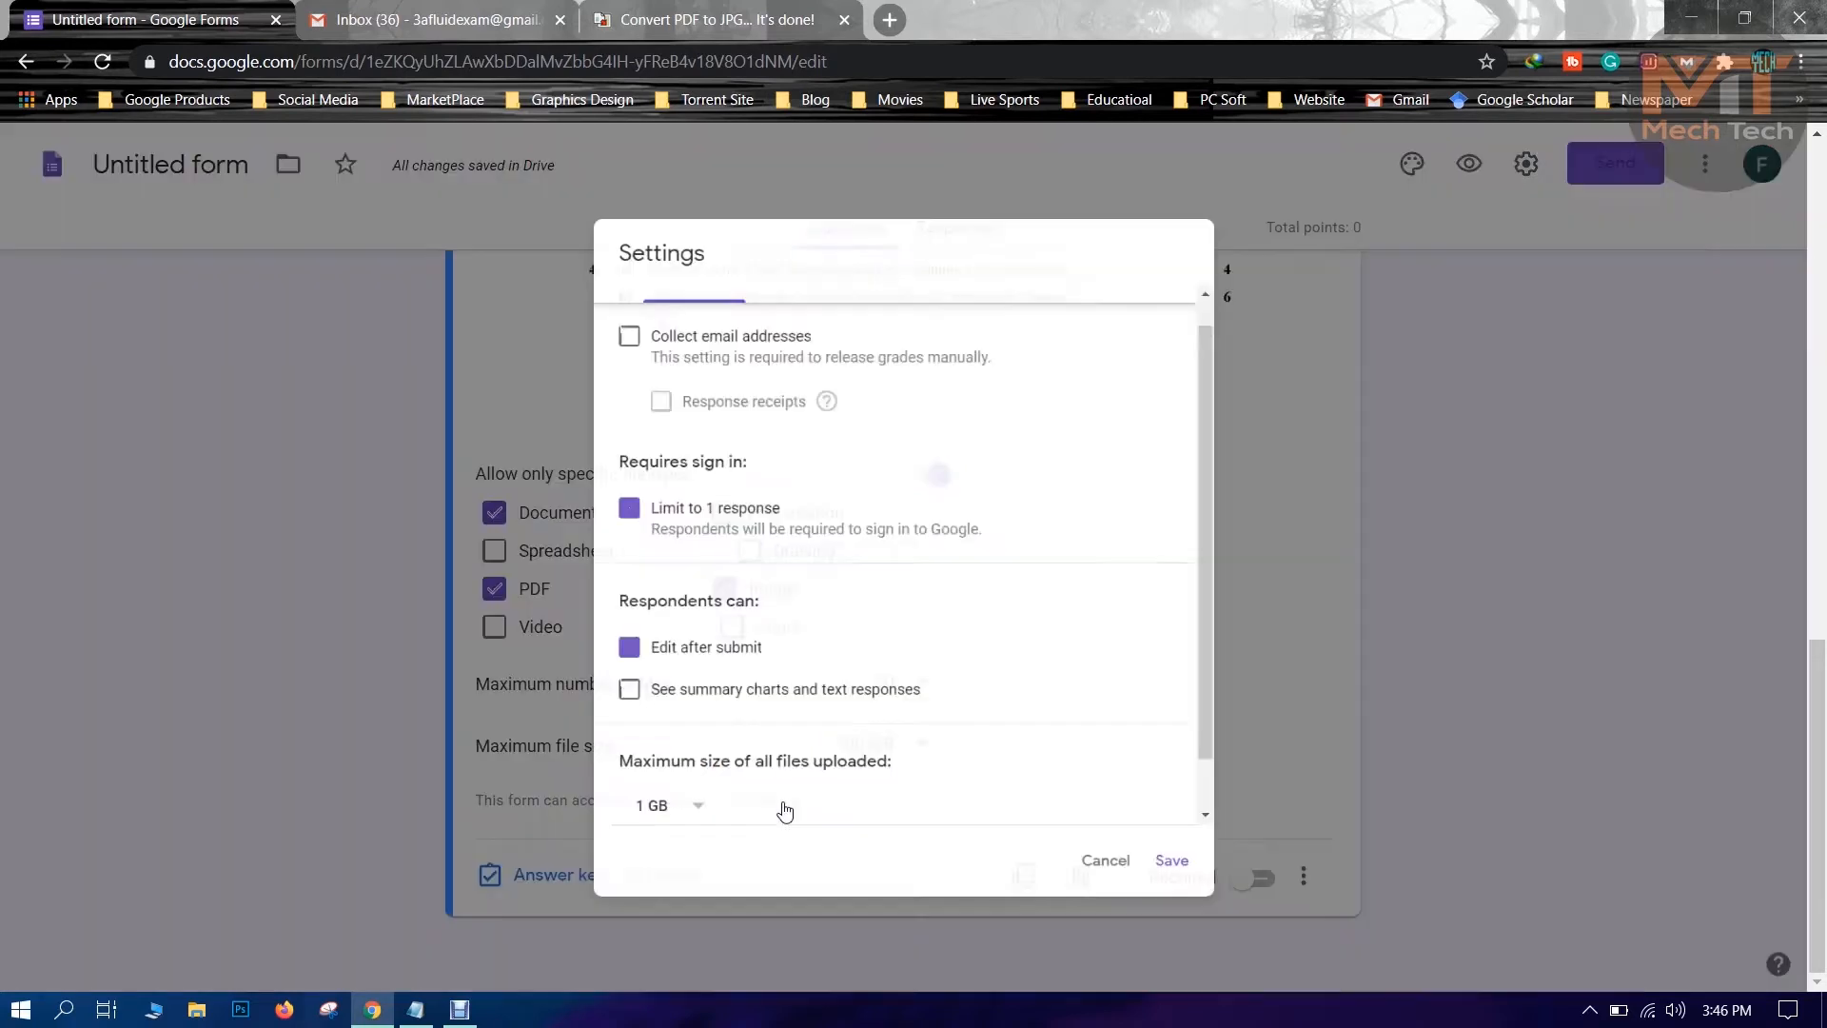
pyautogui.click(671, 839)
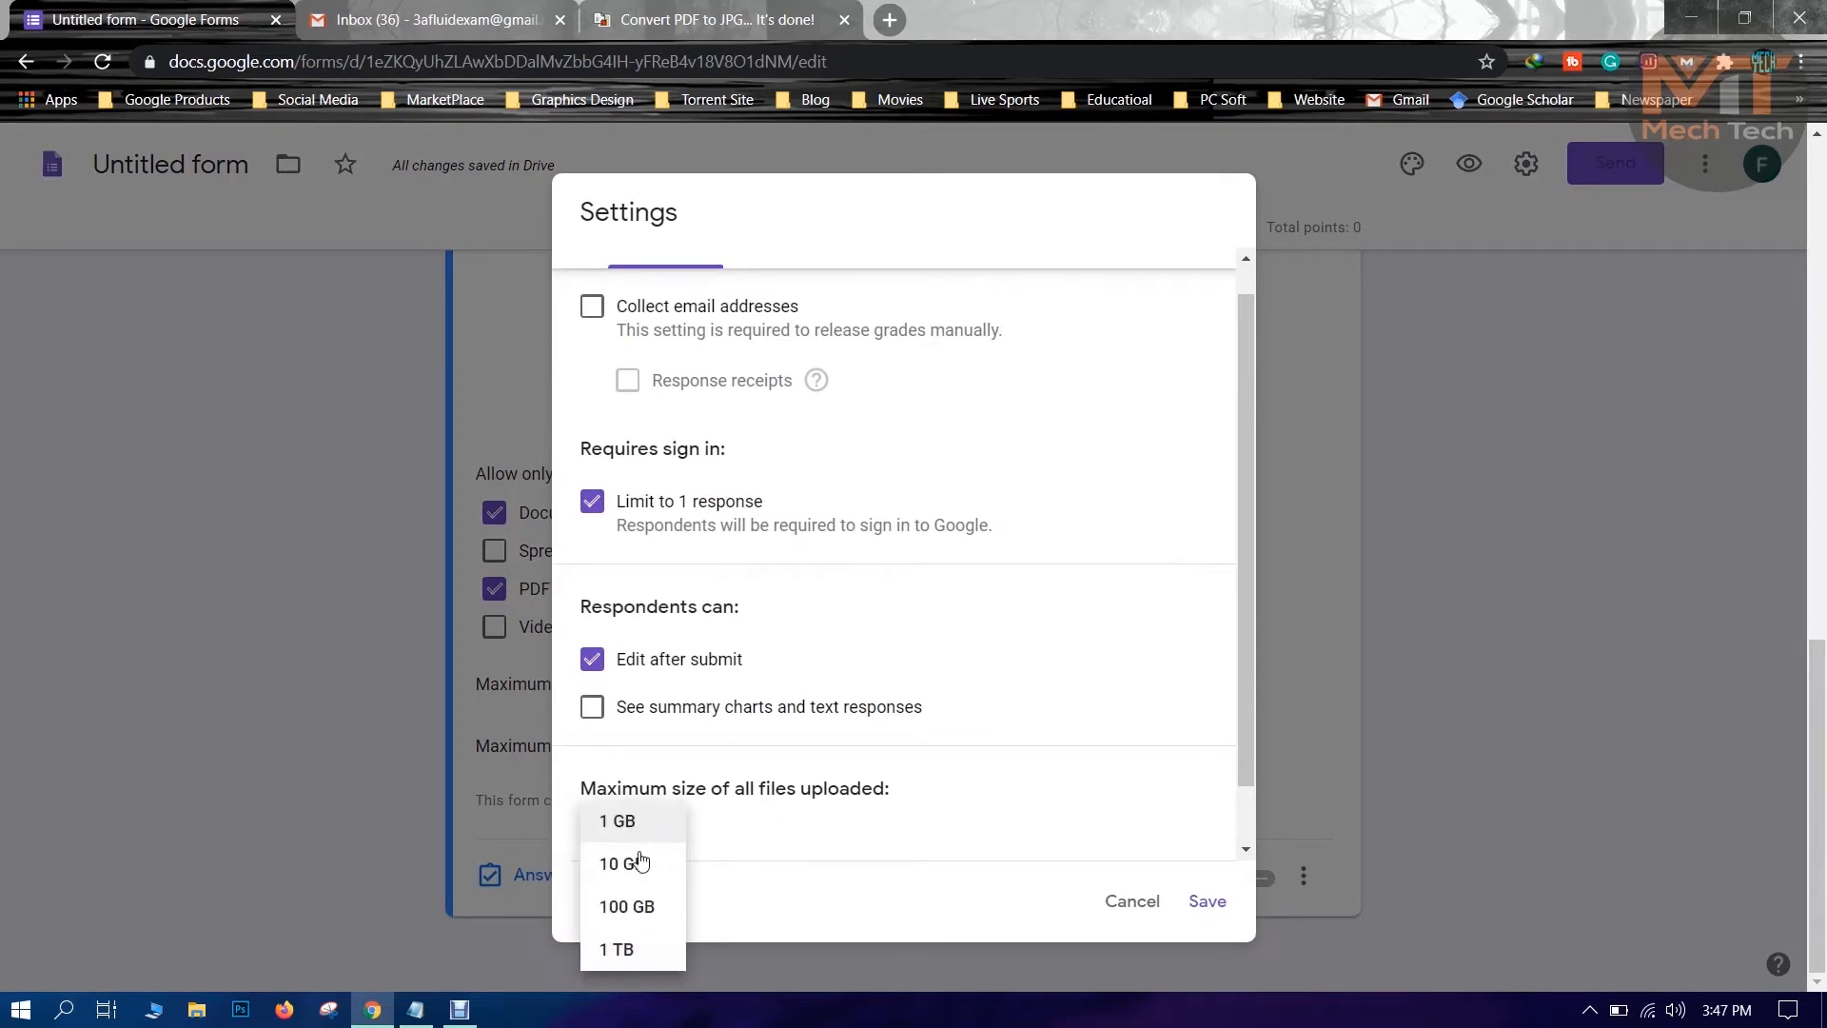
pyautogui.click(637, 861)
pyautogui.click(1205, 902)
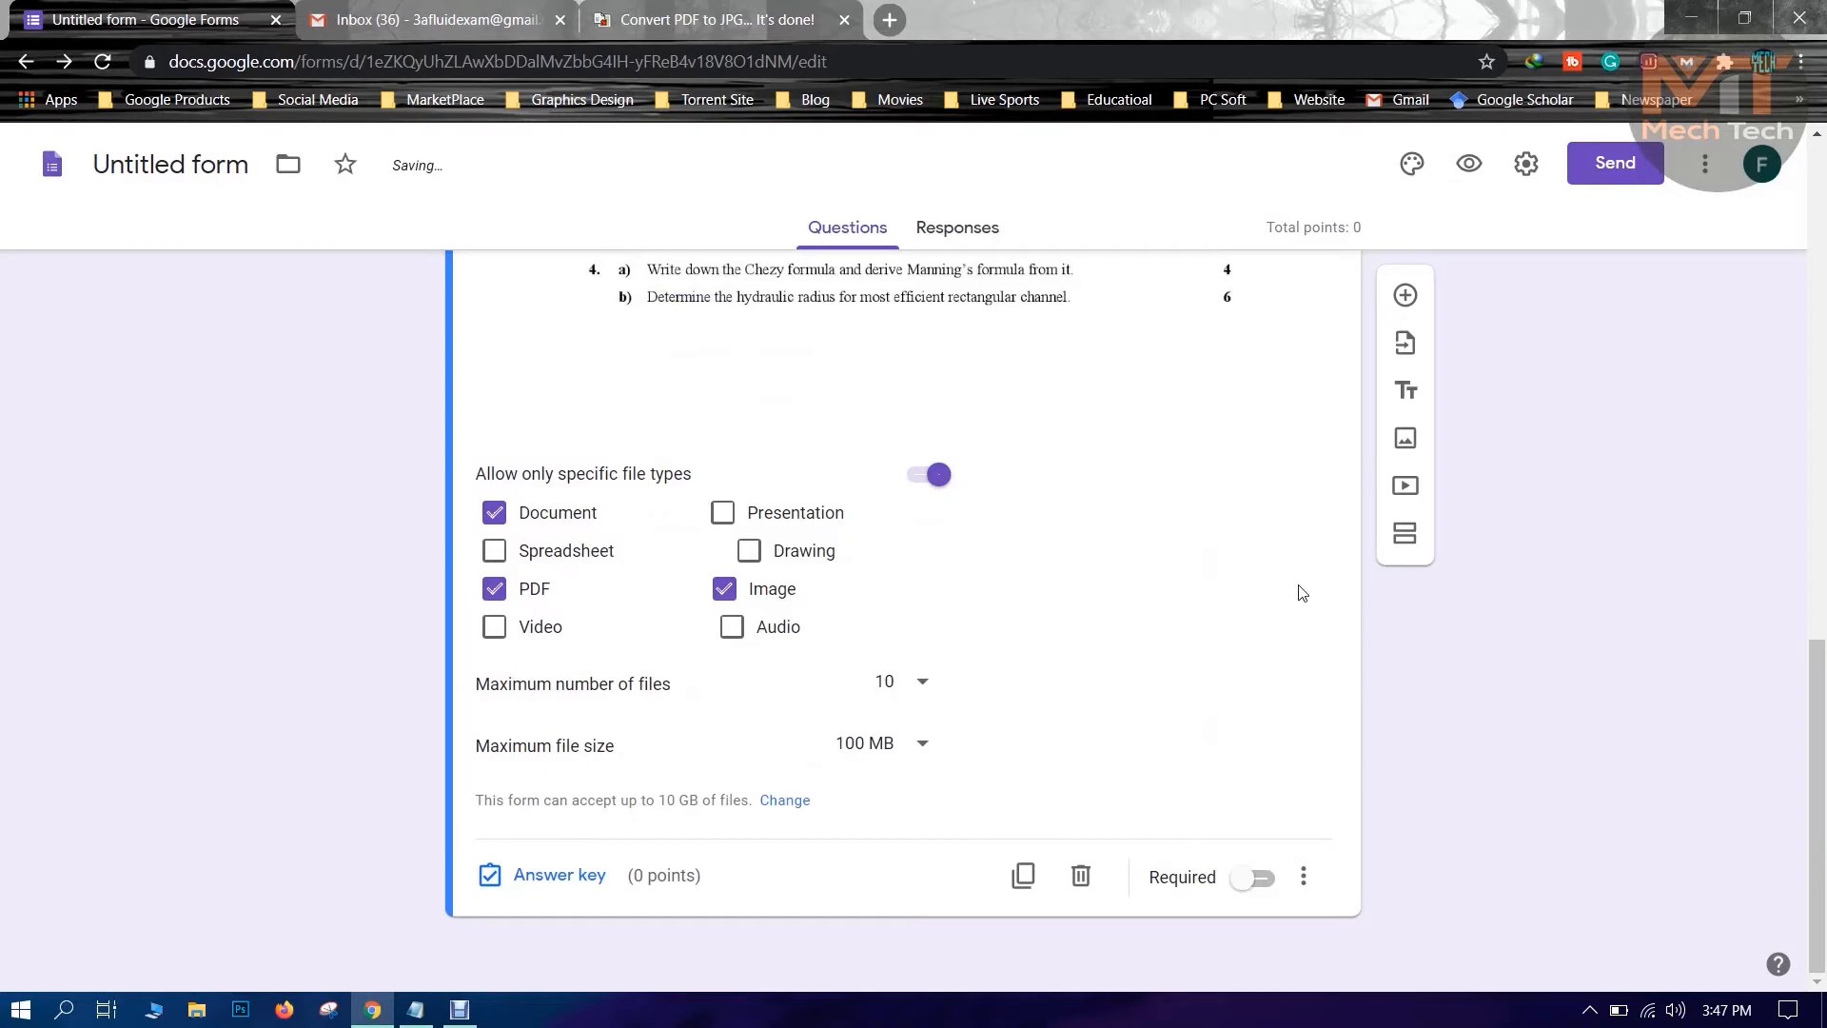
# Make the Fluid Mechanics II file upload question required and assign it 30 points in its answer key.
pyautogui.click(1239, 892)
pyautogui.click(558, 876)
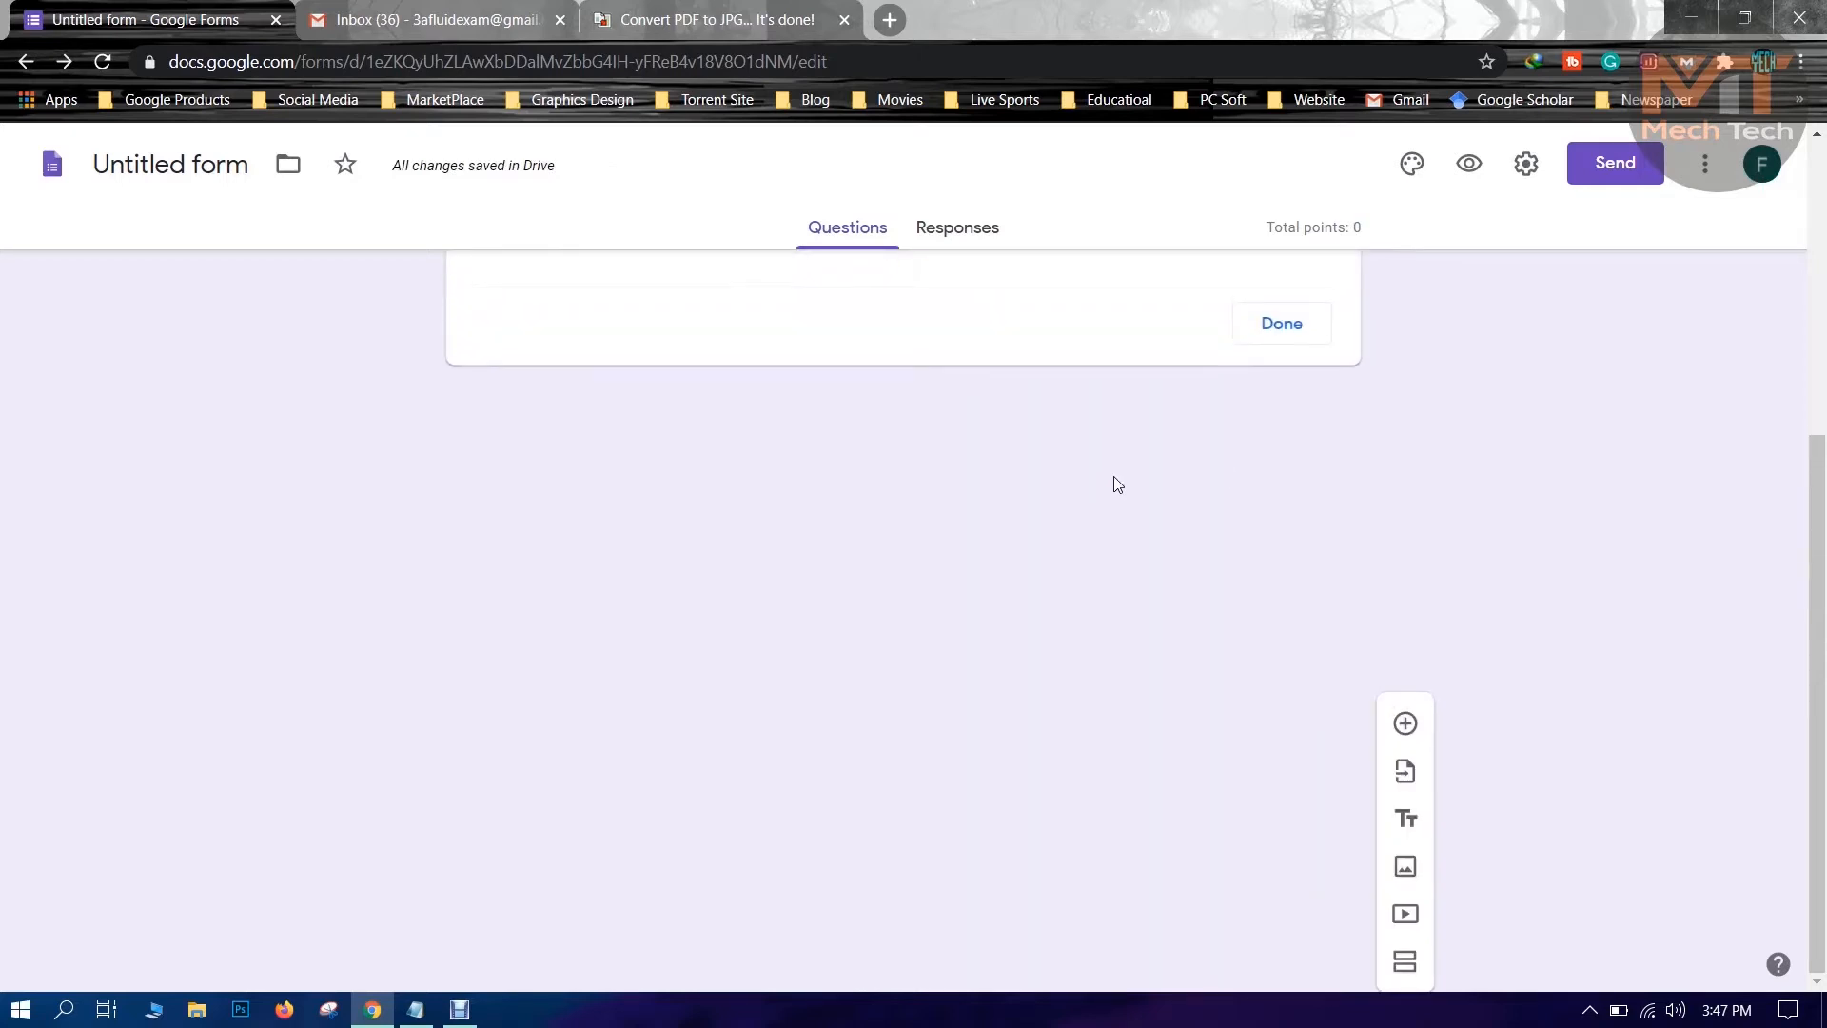
pyautogui.write('30')
pyautogui.scroll(-2, 1304, 538)
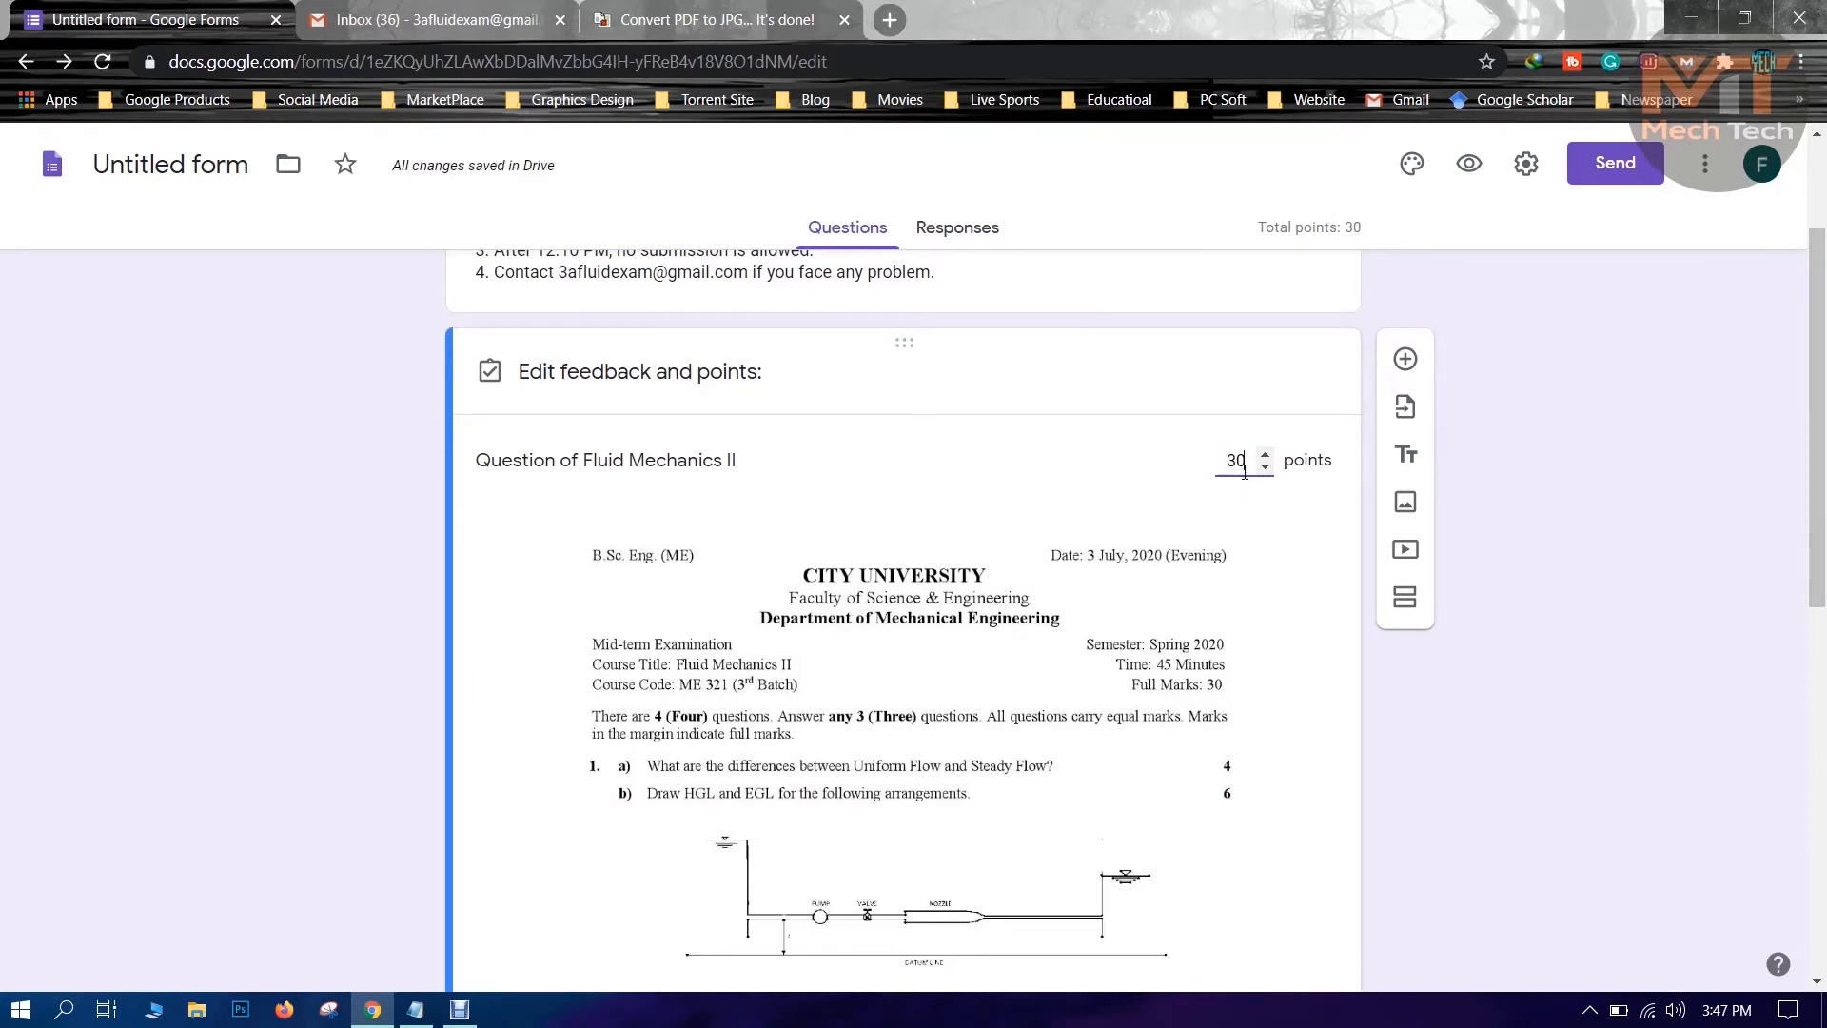
pyautogui.scroll(-10, 1313, 595)
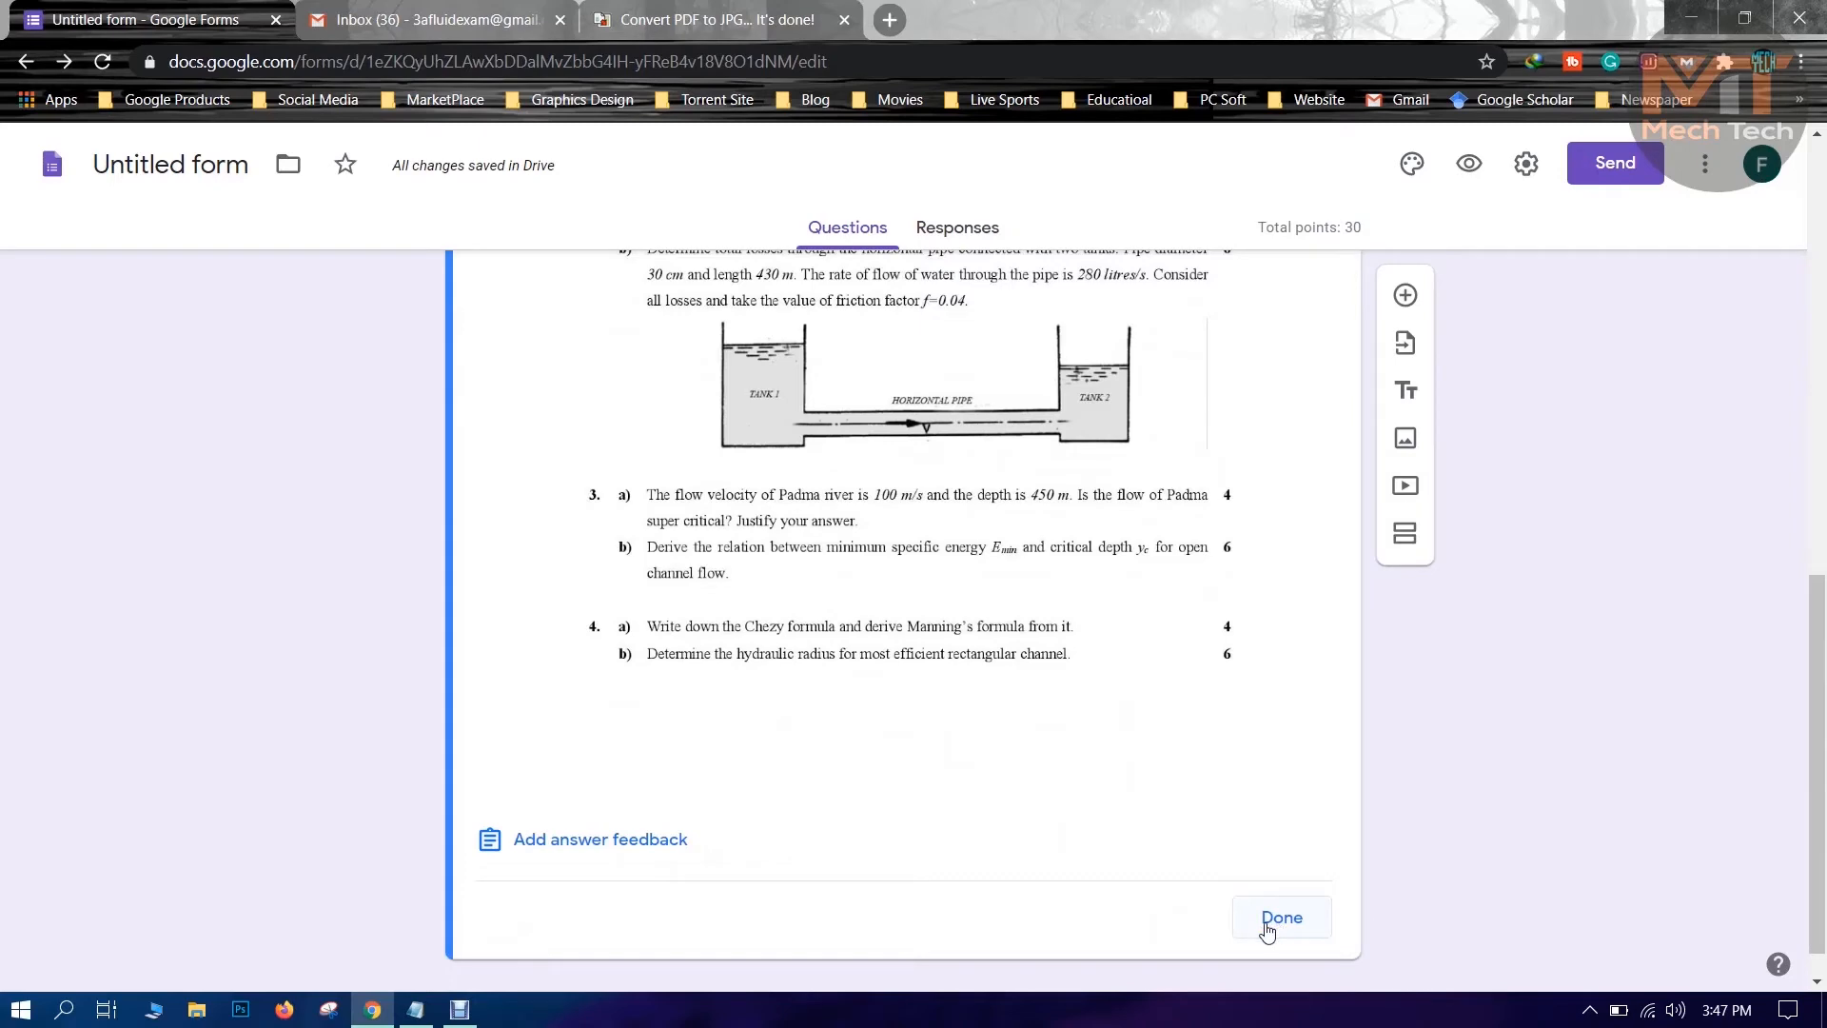
pyautogui.click(1281, 919)
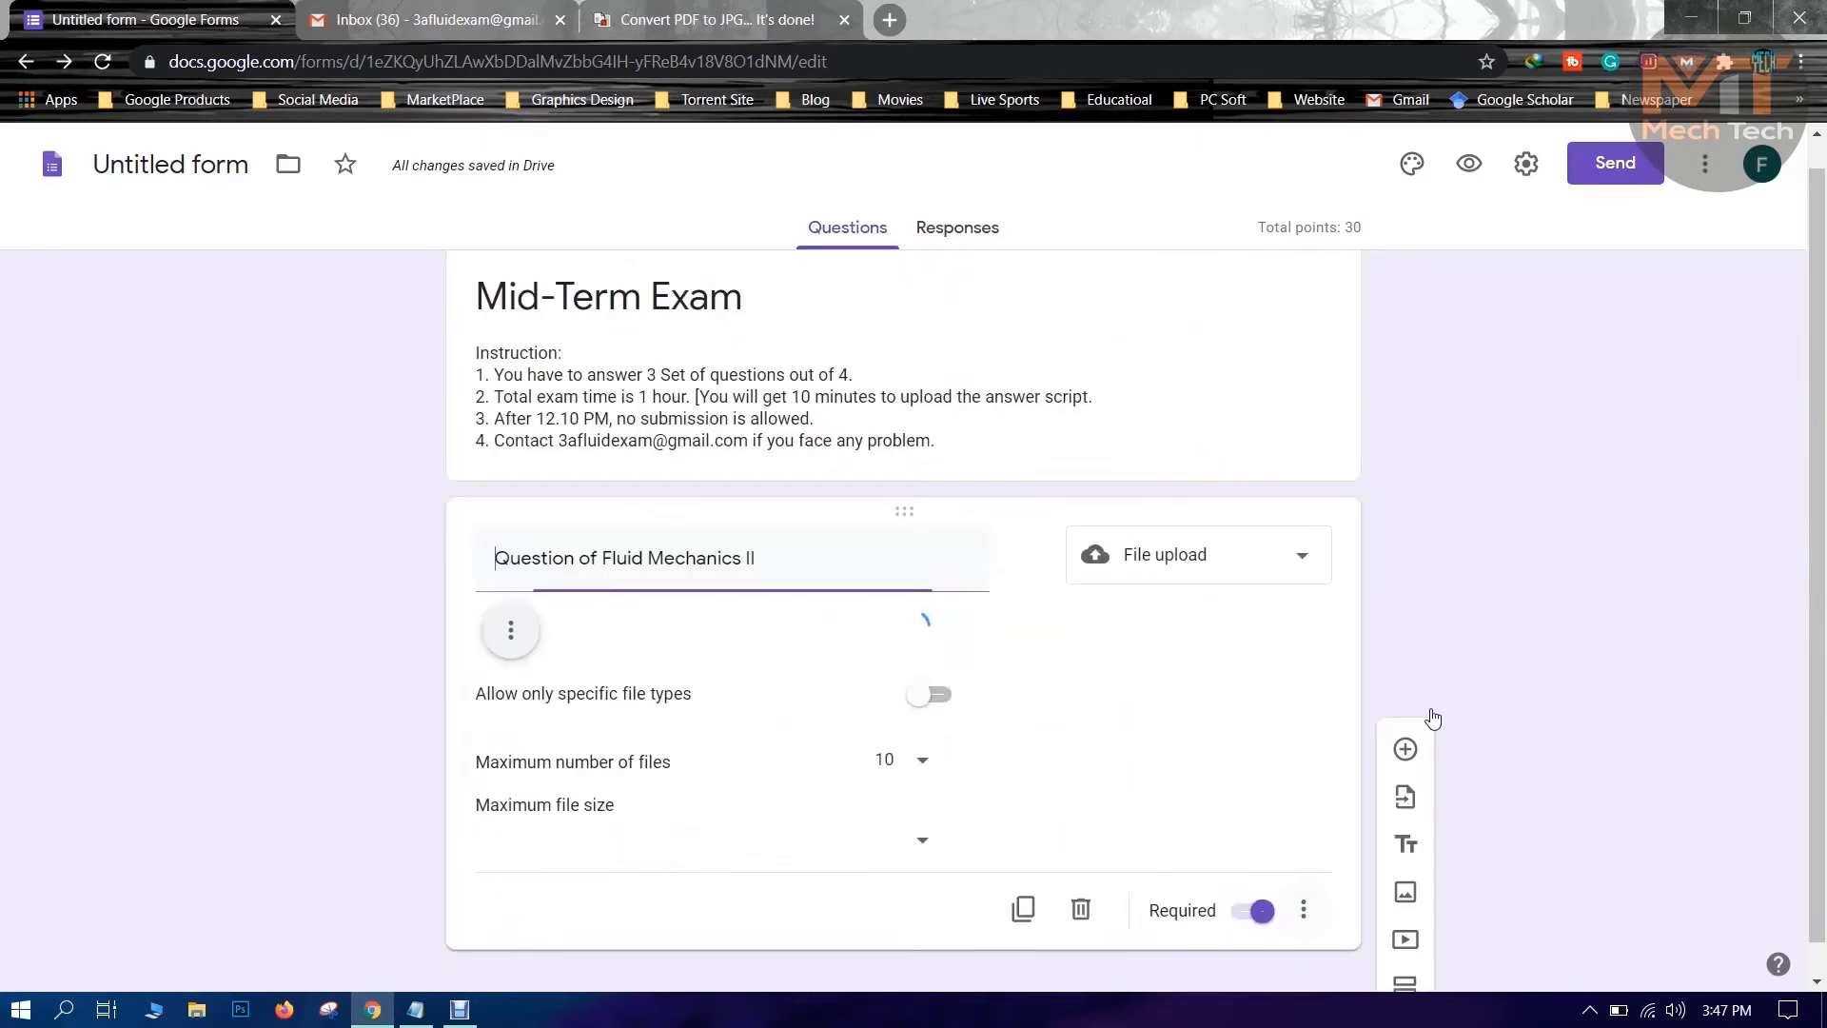
# Add a new section after the exam question and title it "Student Information".
pyautogui.scroll(-11, 949, 519)
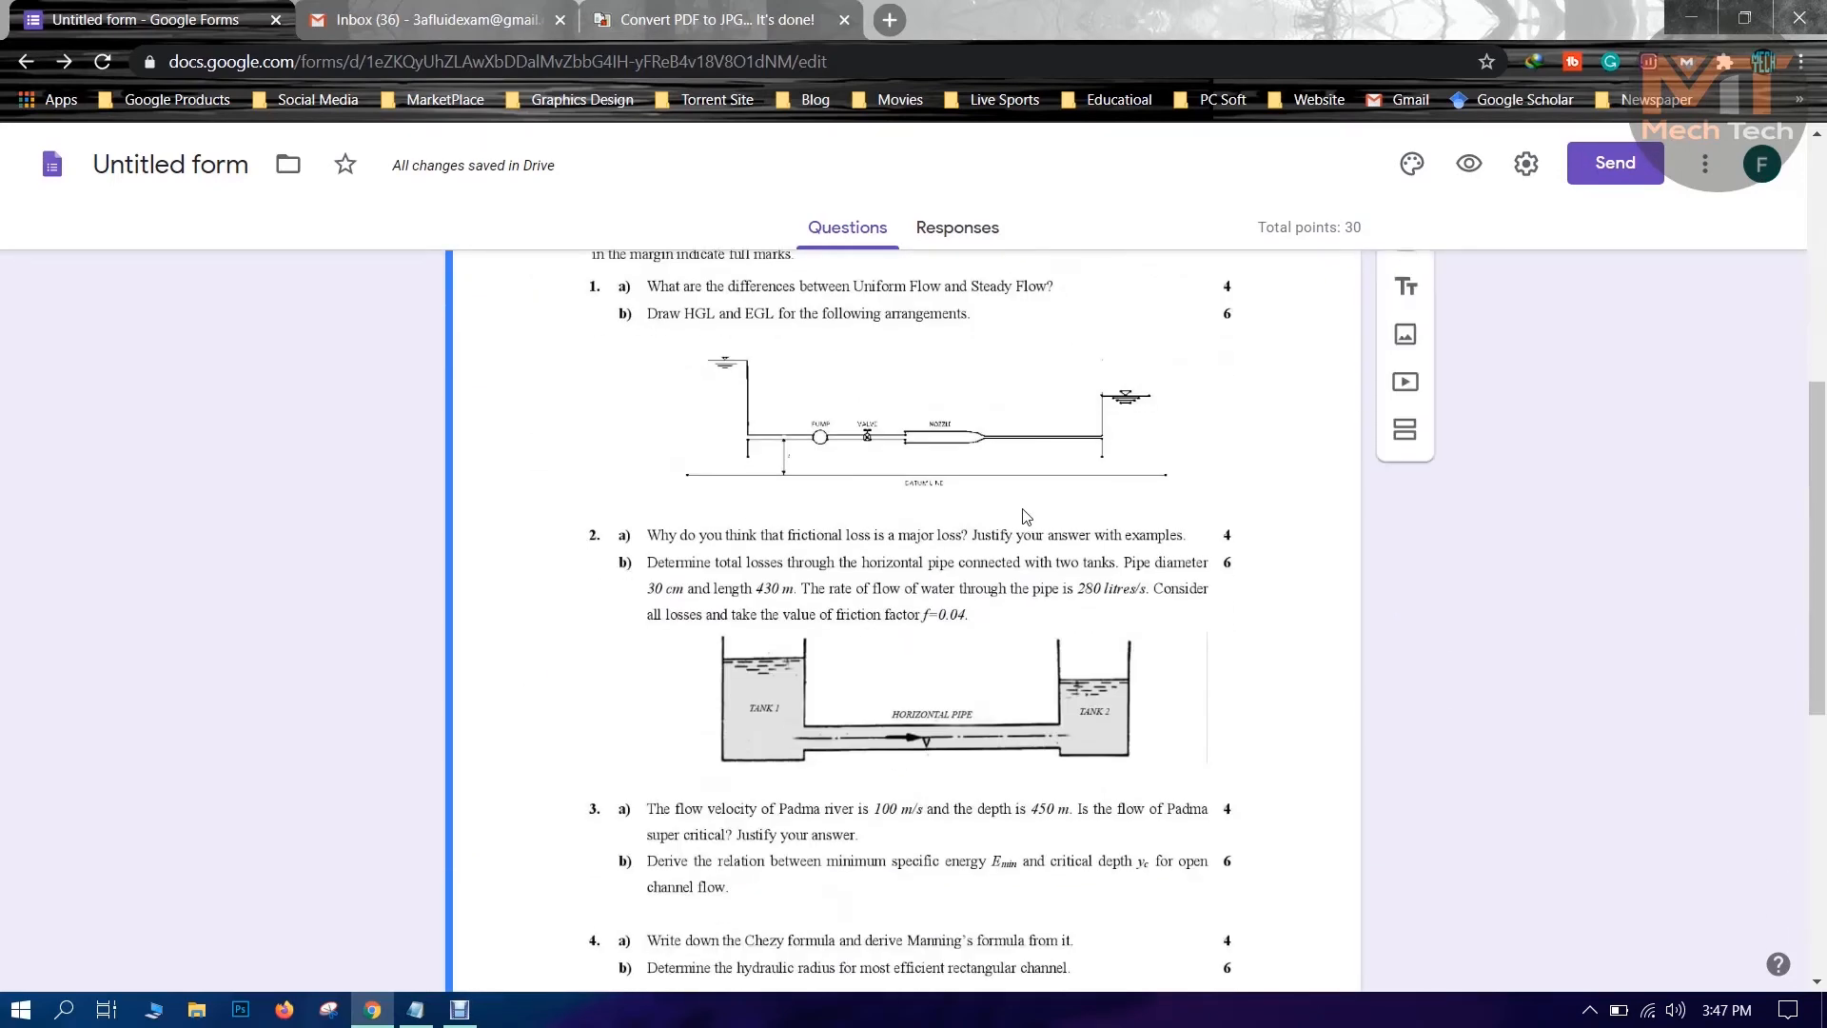
pyautogui.scroll(-1, 1095, 485)
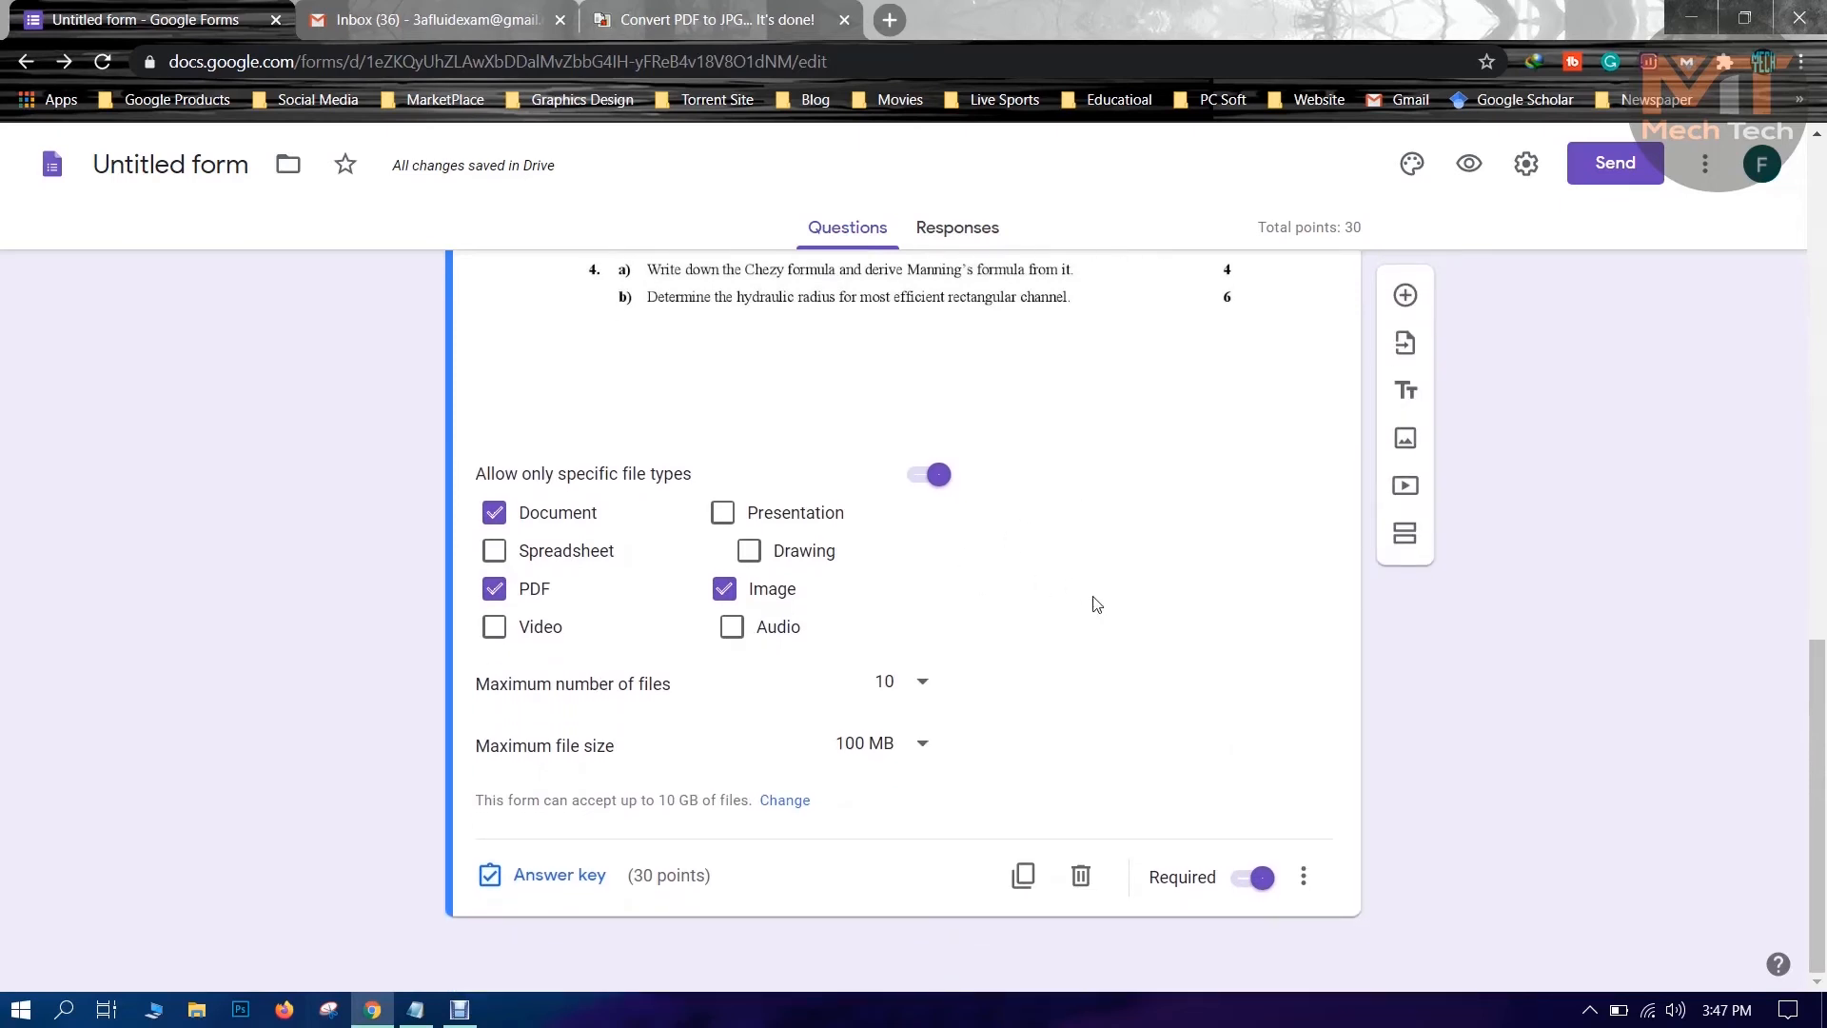
pyautogui.scroll(13, 1244, 628)
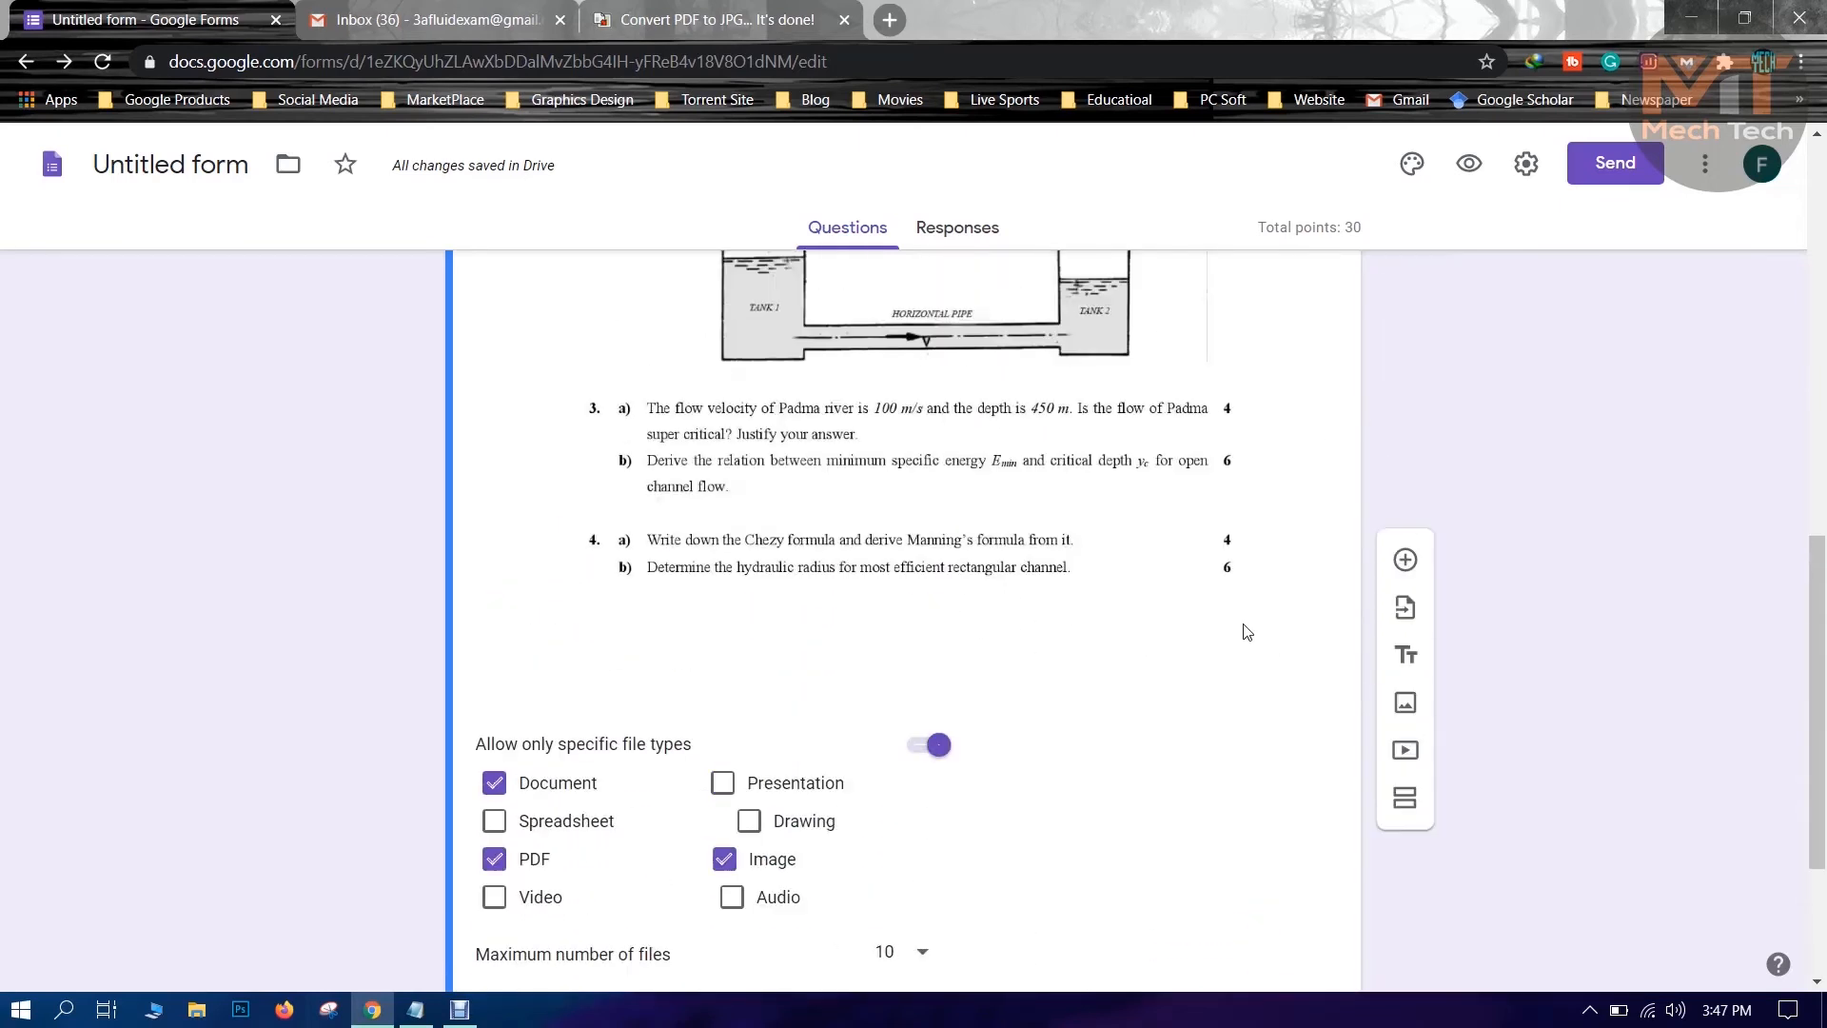
pyautogui.scroll(-6, 1373, 577)
pyautogui.scroll(-2, 1373, 577)
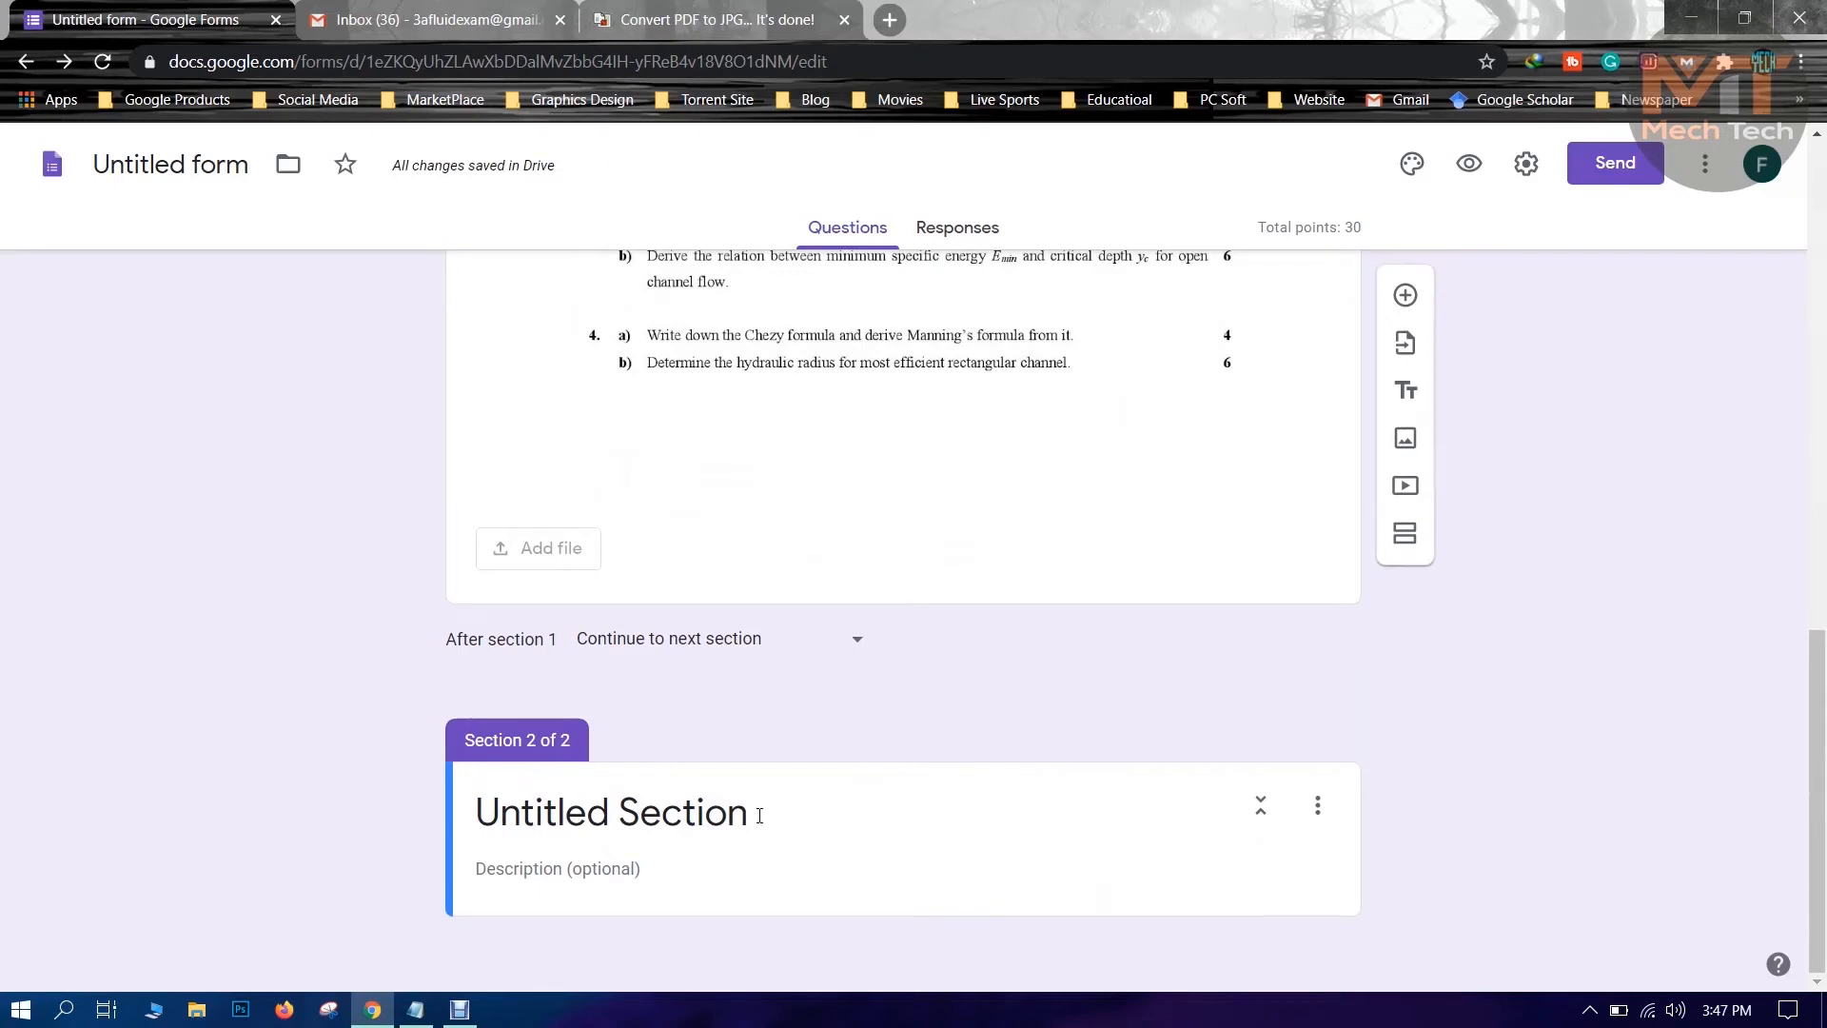
pyautogui.click(752, 816)
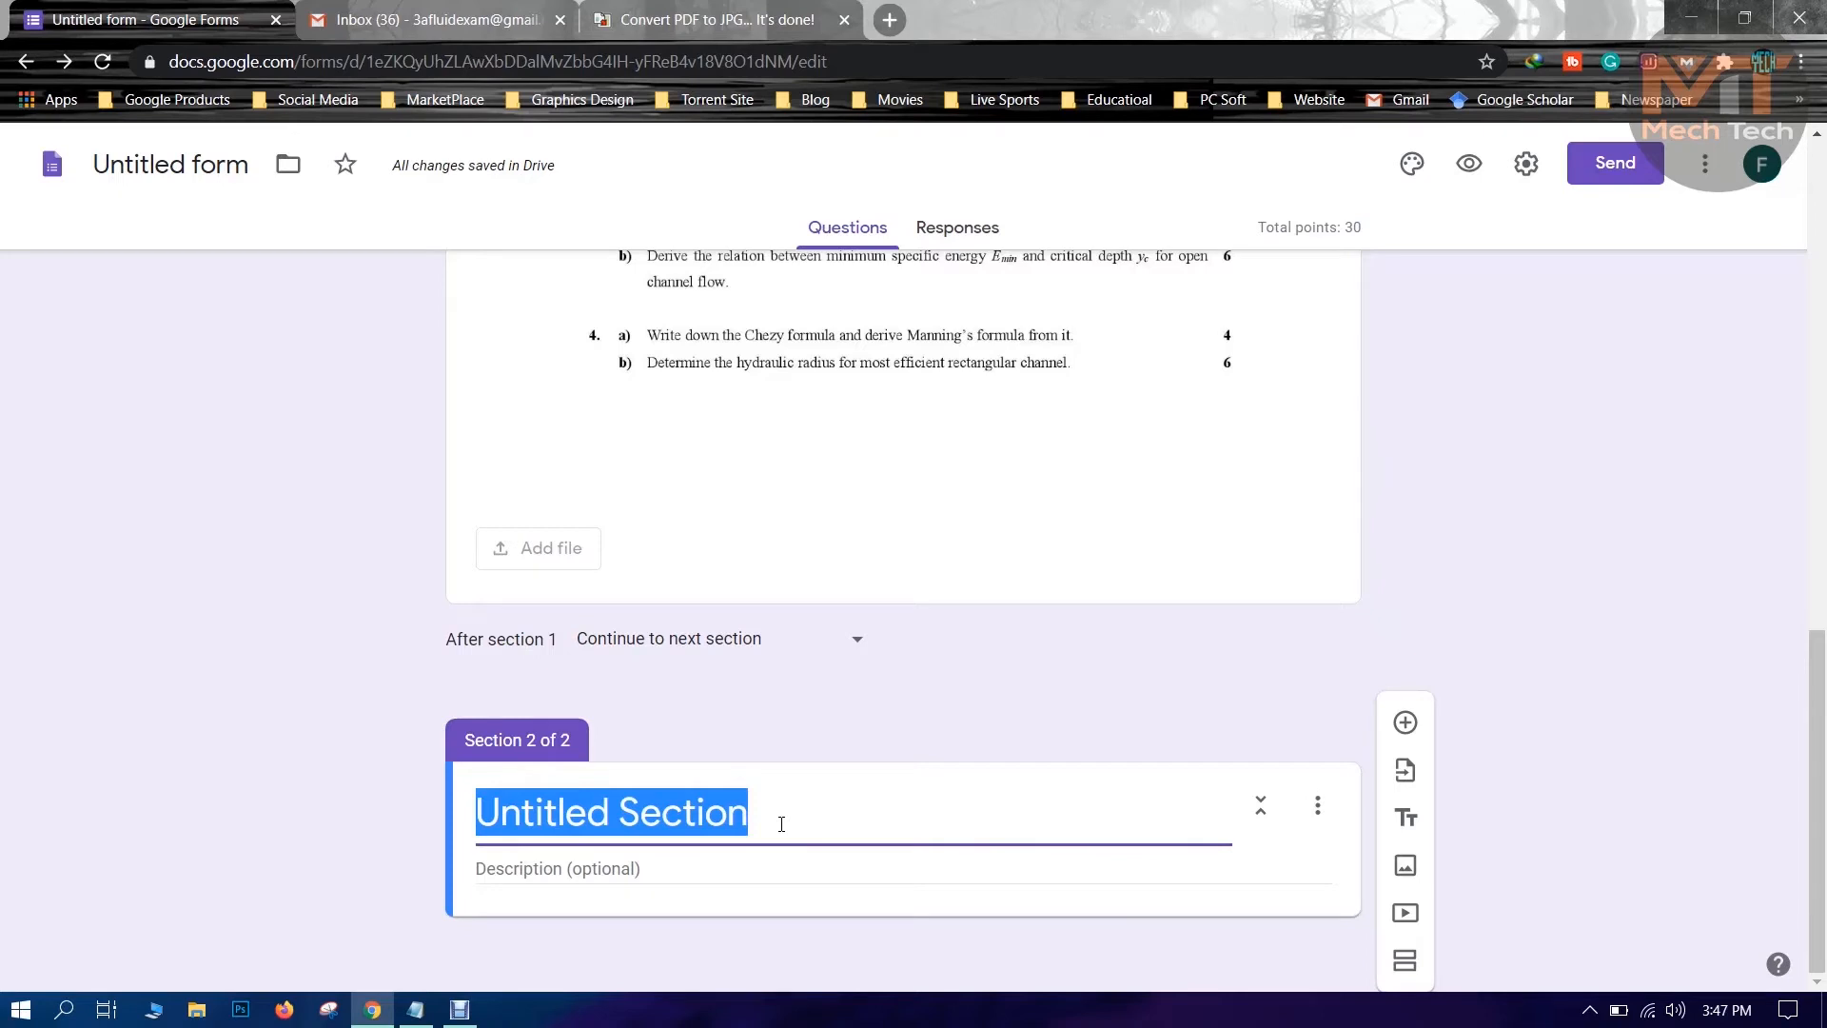
pyautogui.write('Student')
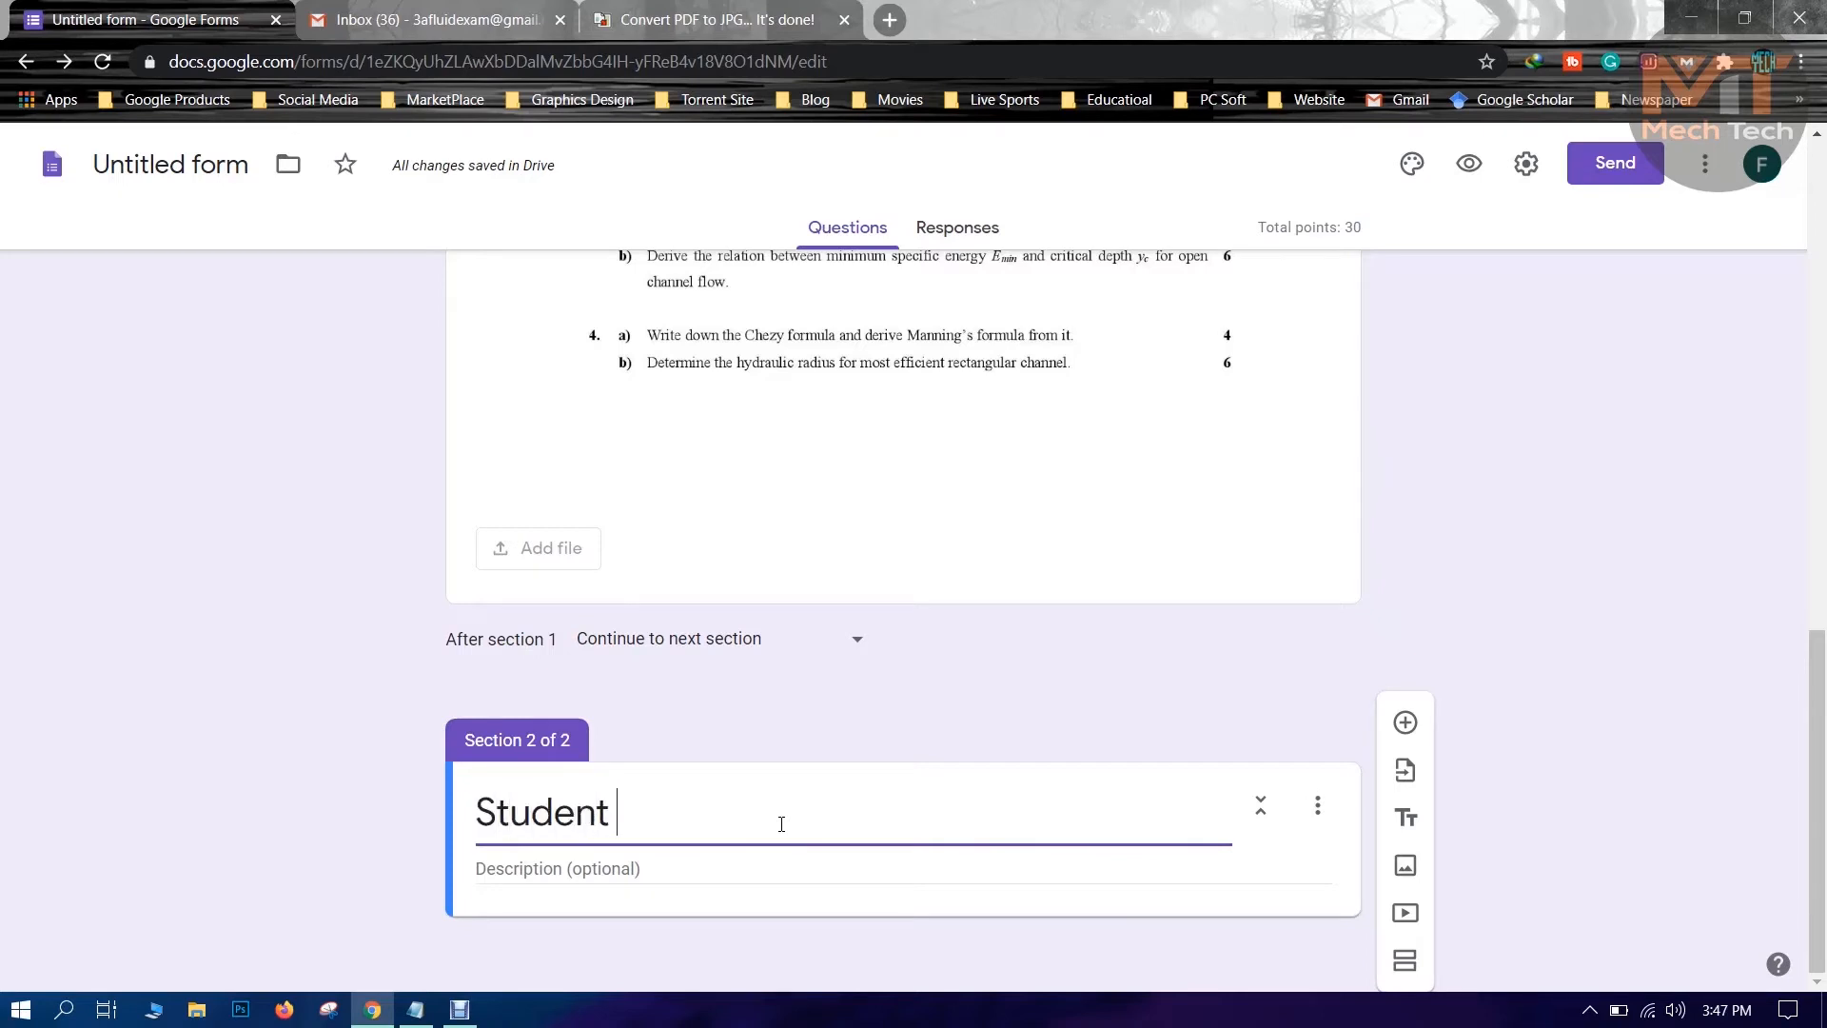
pyautogui.write(' Information')
# Copy "Please provide your information correctly." from Instruction.txt in Notepad into the Student Information section's description.
pyautogui.click(724, 880)
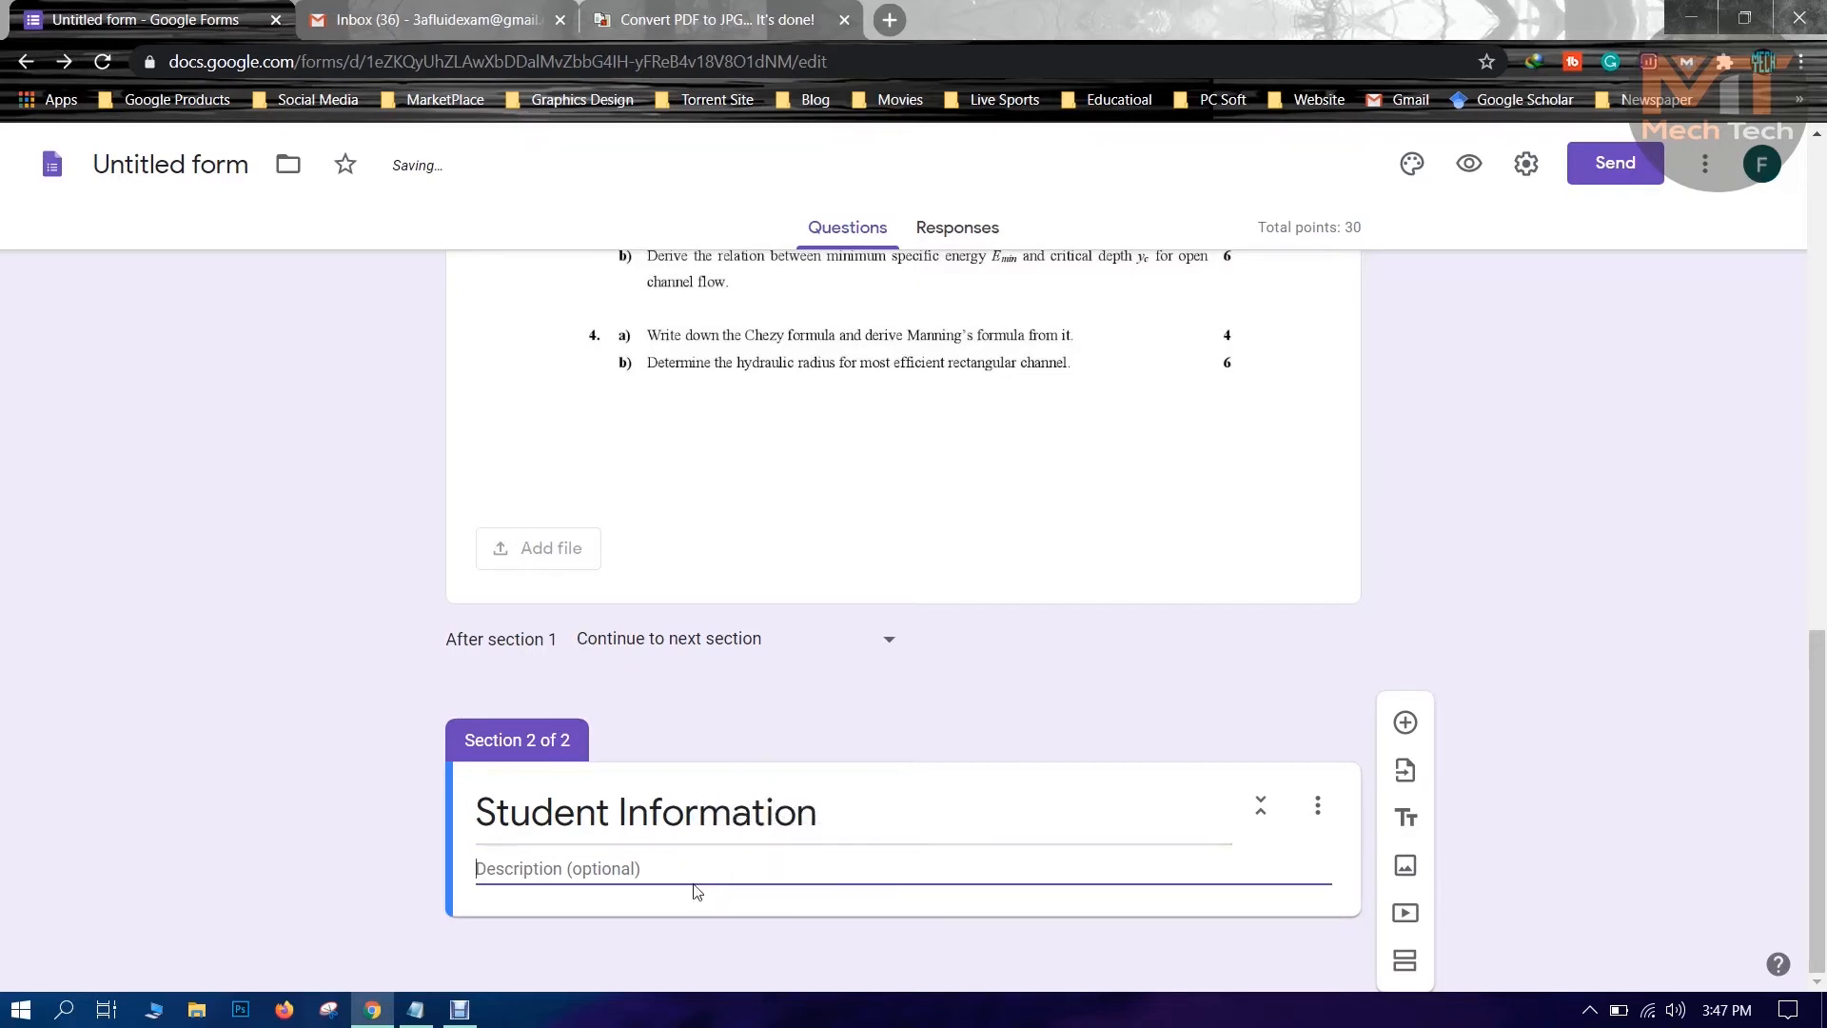
pyautogui.click(1436, 375)
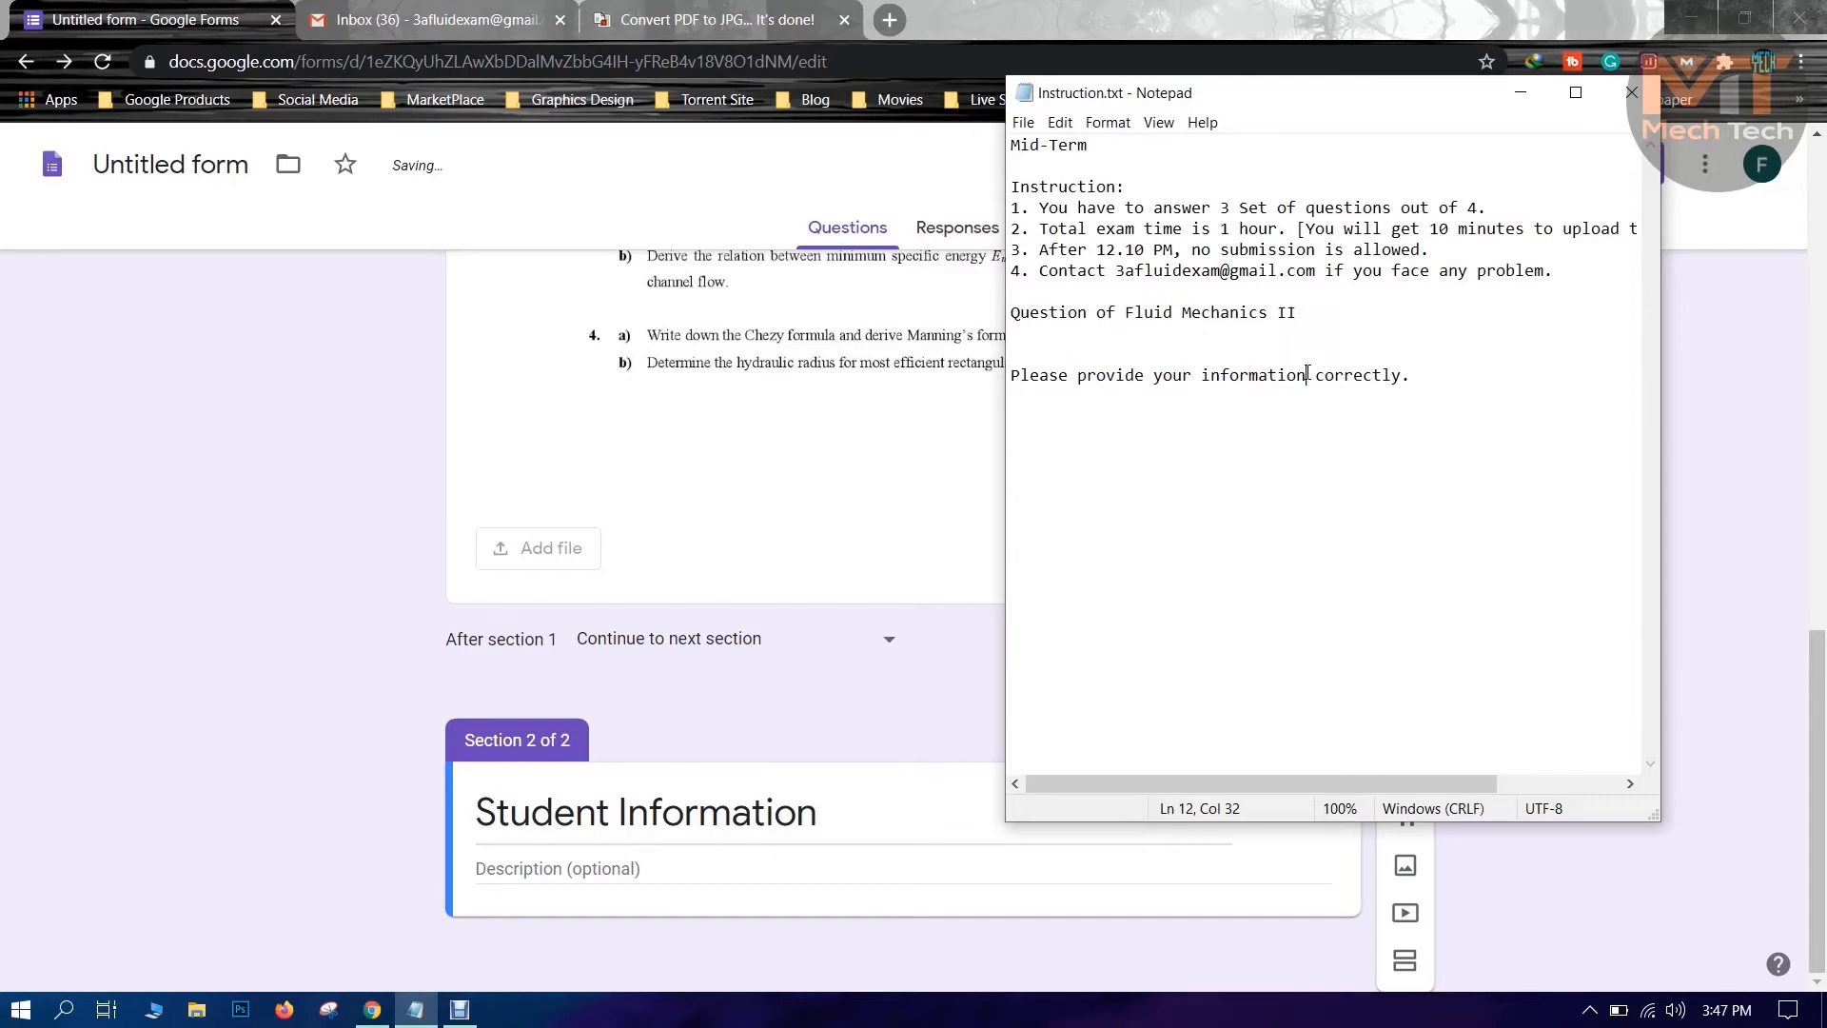
pyautogui.moveTo(1427, 375); pyautogui.dragTo(1011, 377)
pyautogui.hotkey('ctrl', 'c')
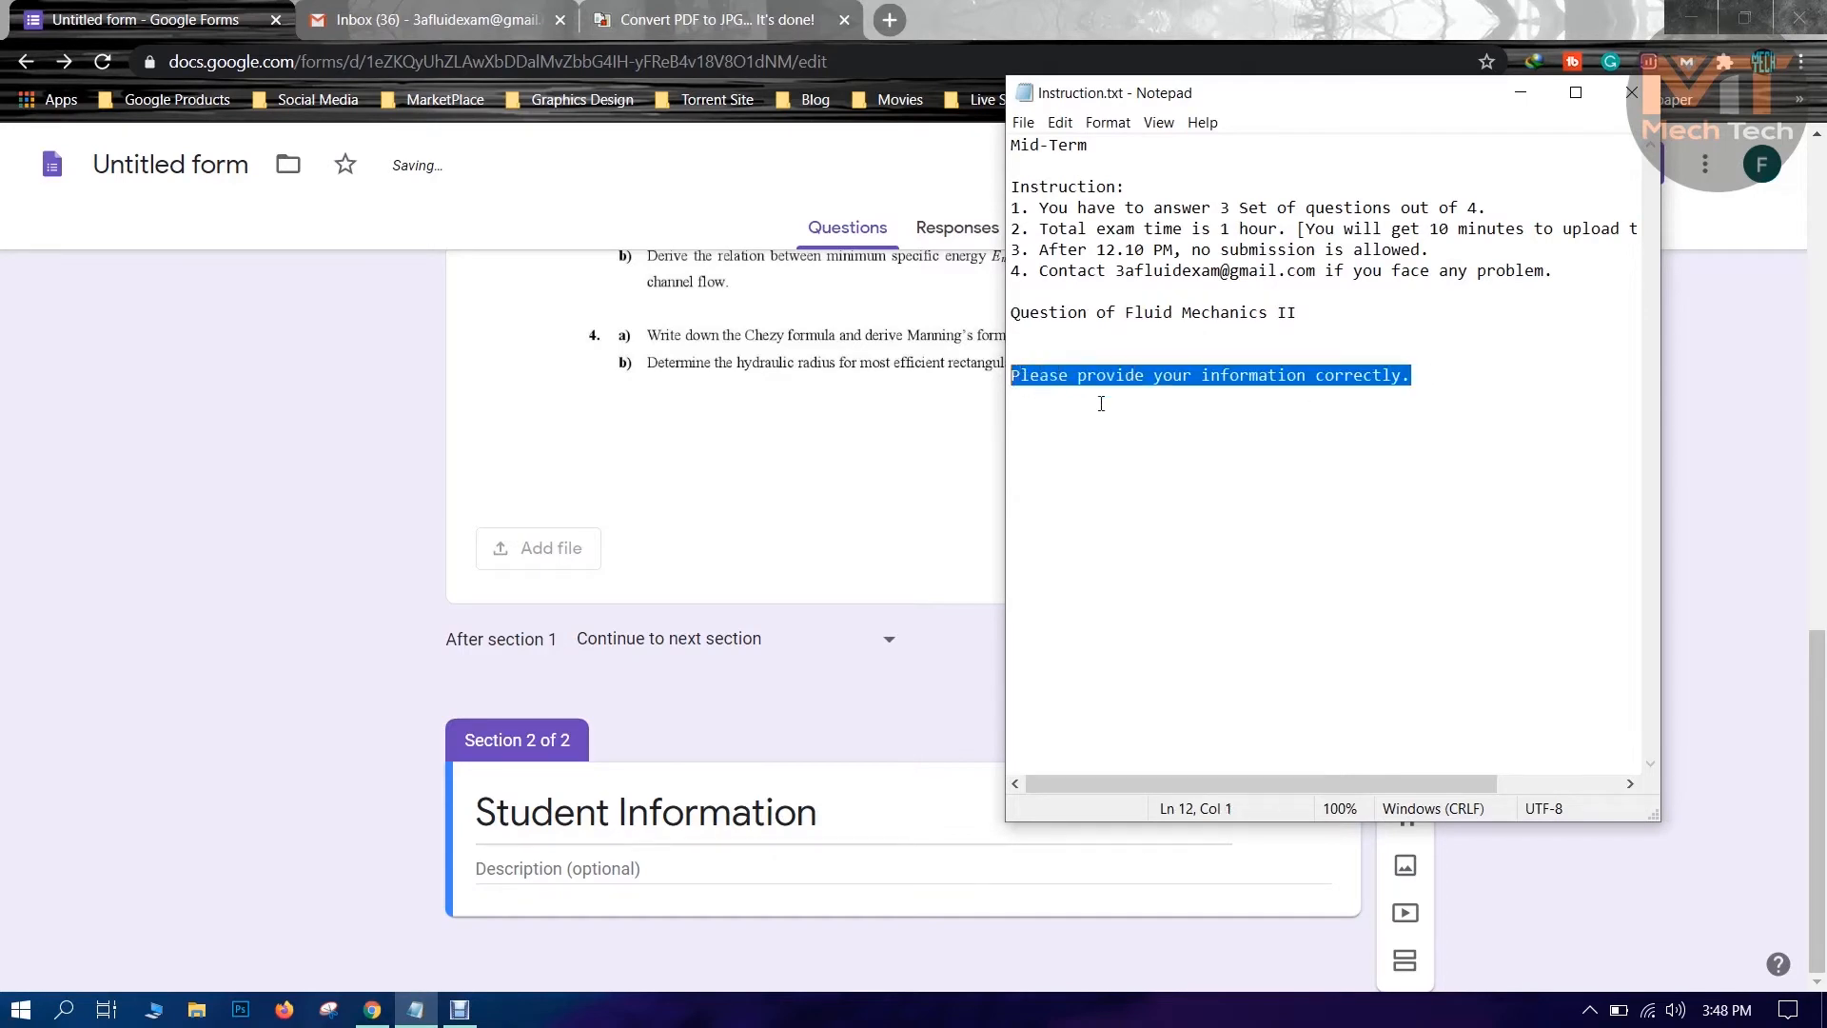
pyautogui.click(617, 872)
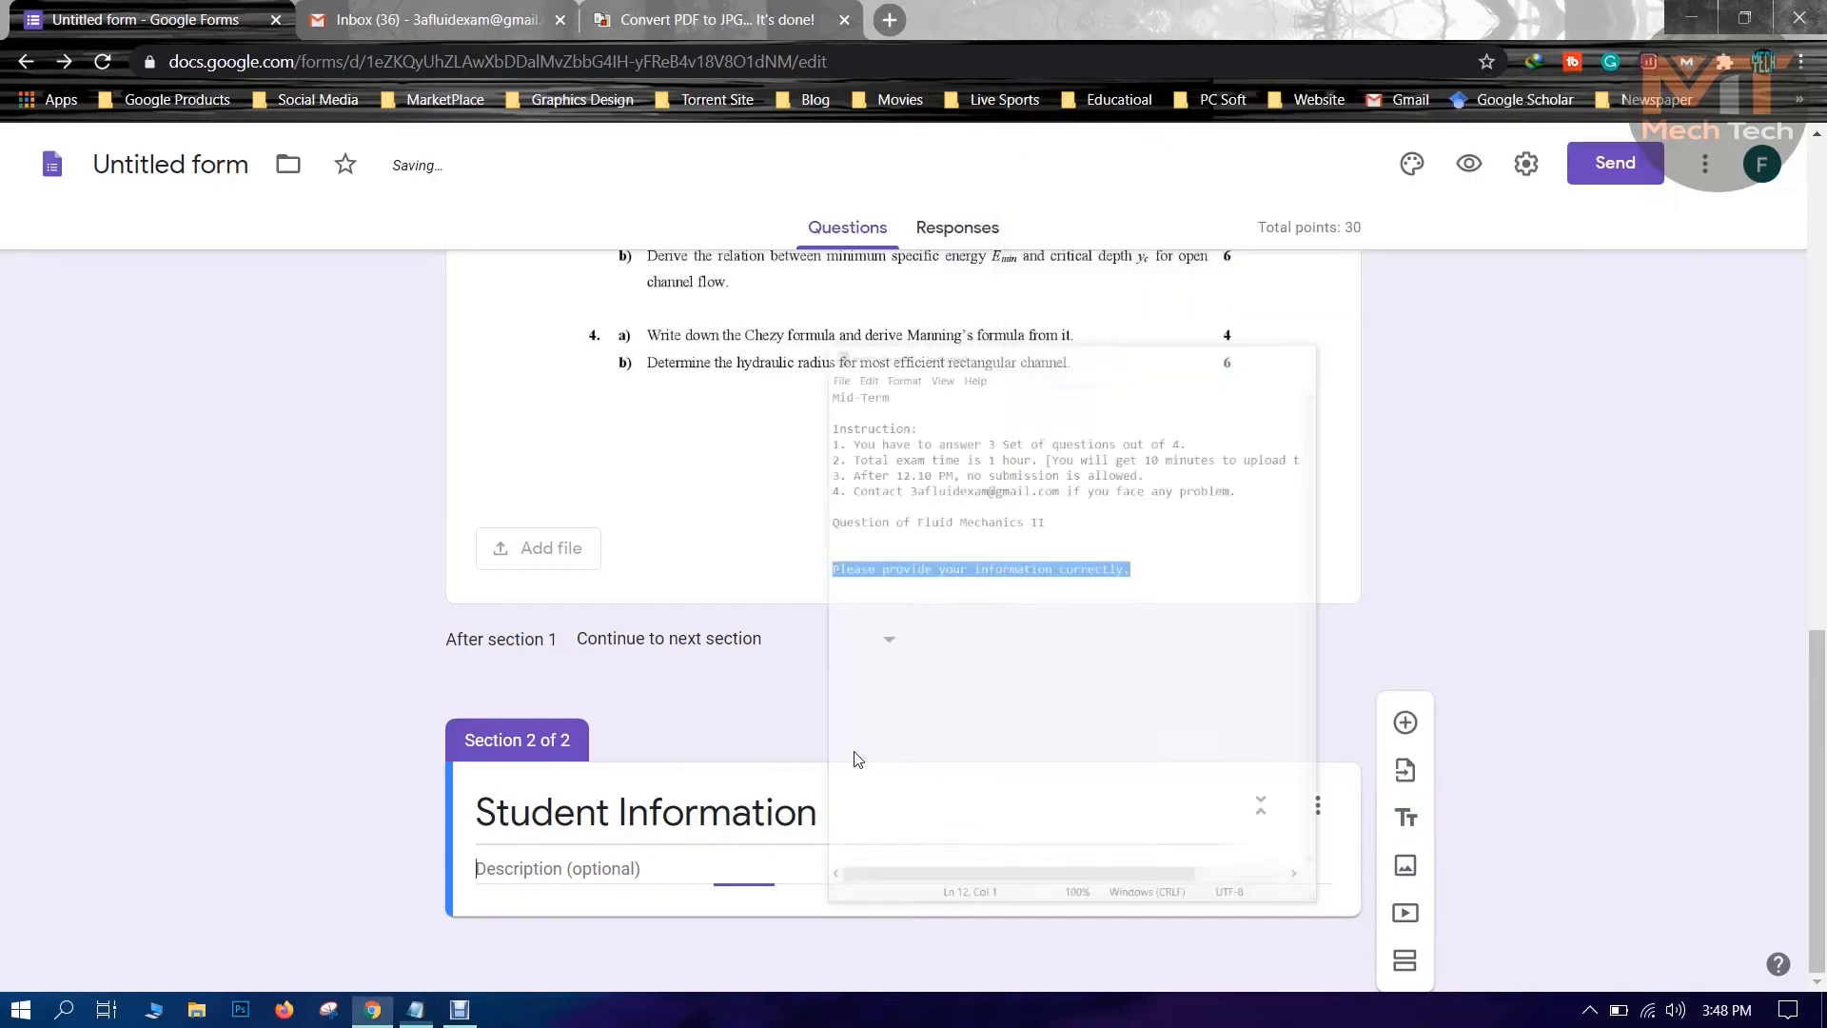
pyautogui.hotkey('ctrl', 'v')
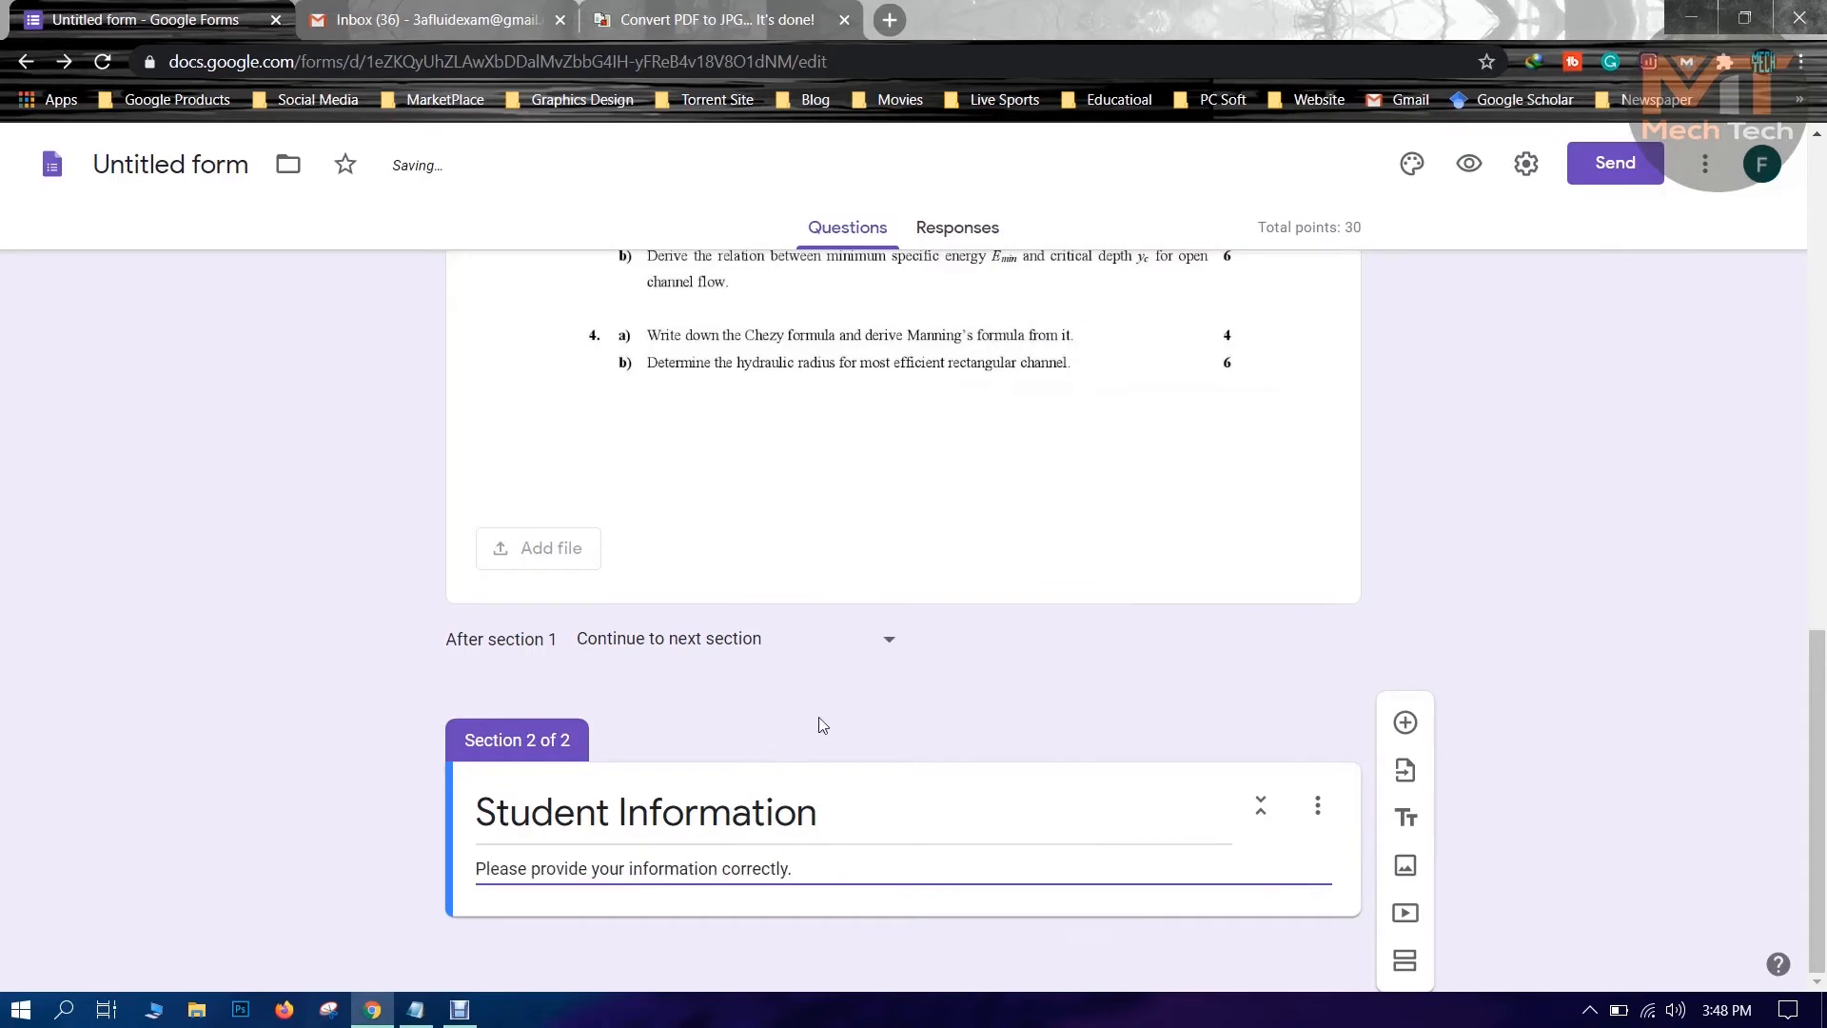
# Add a required short answer question titled "Student Name" to the Student Information section.
pyautogui.click(1398, 723)
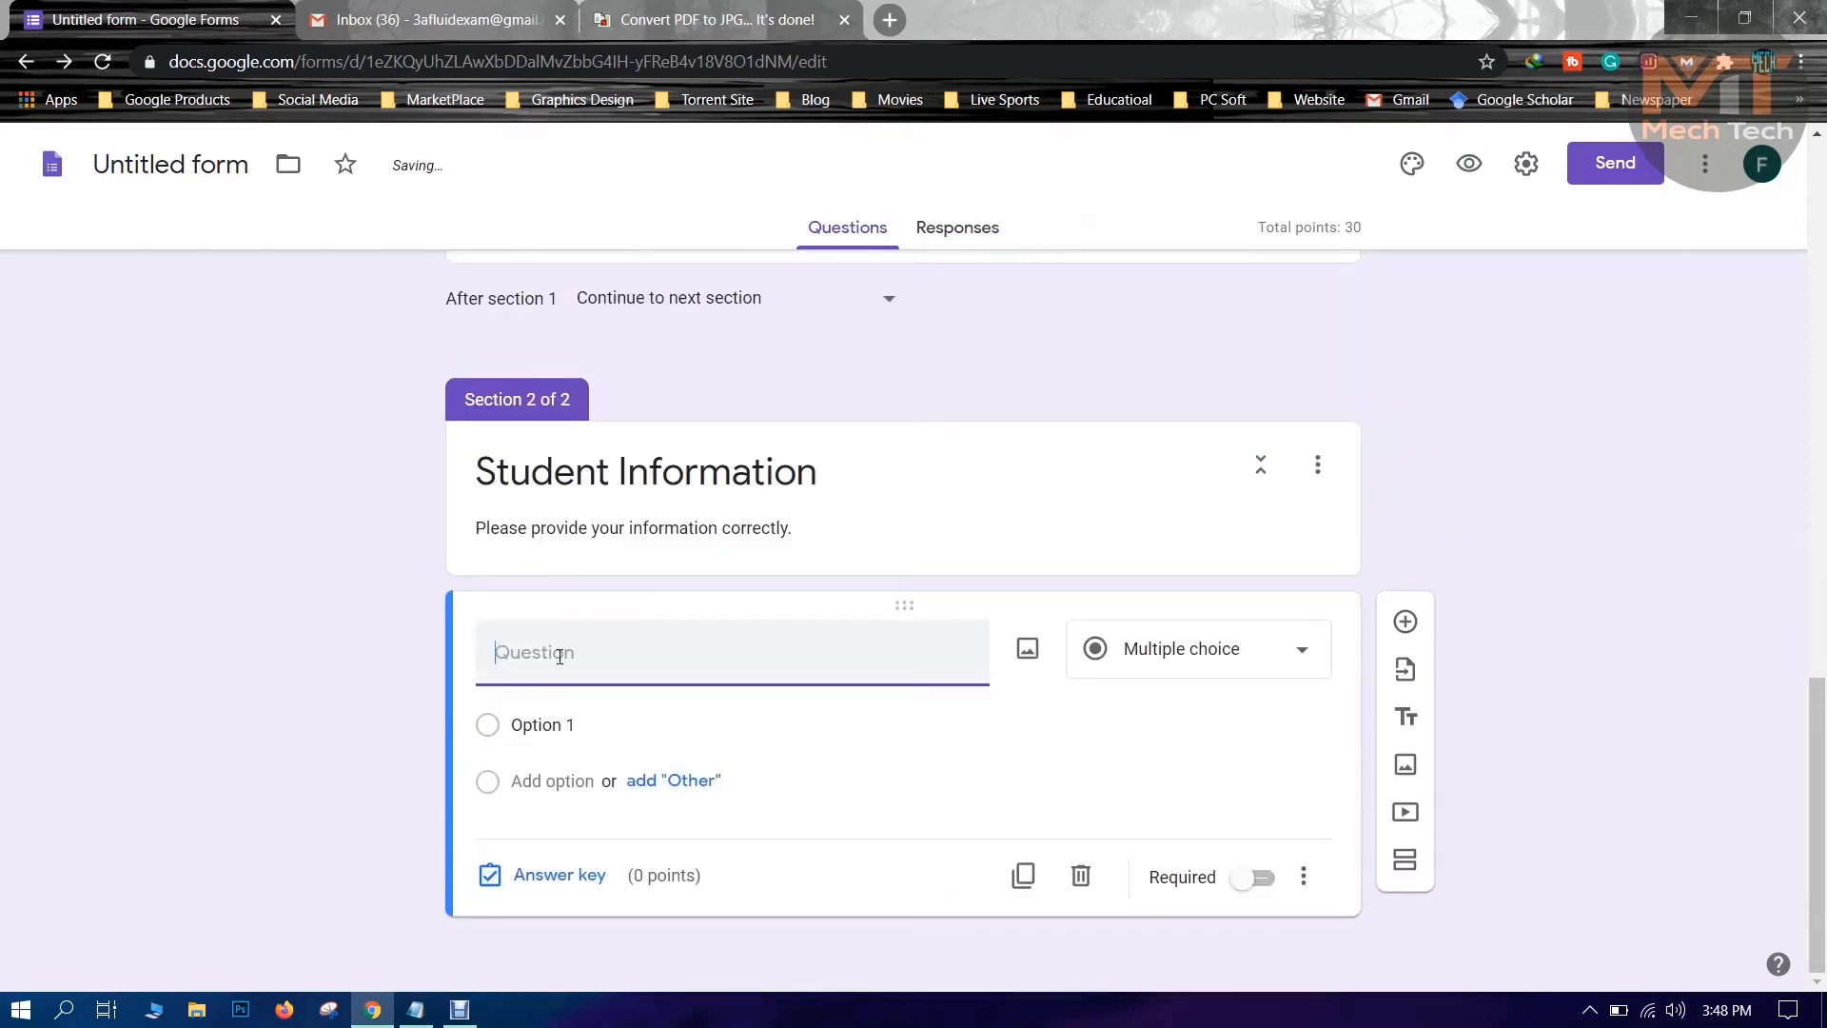
pyautogui.write('Student Name')
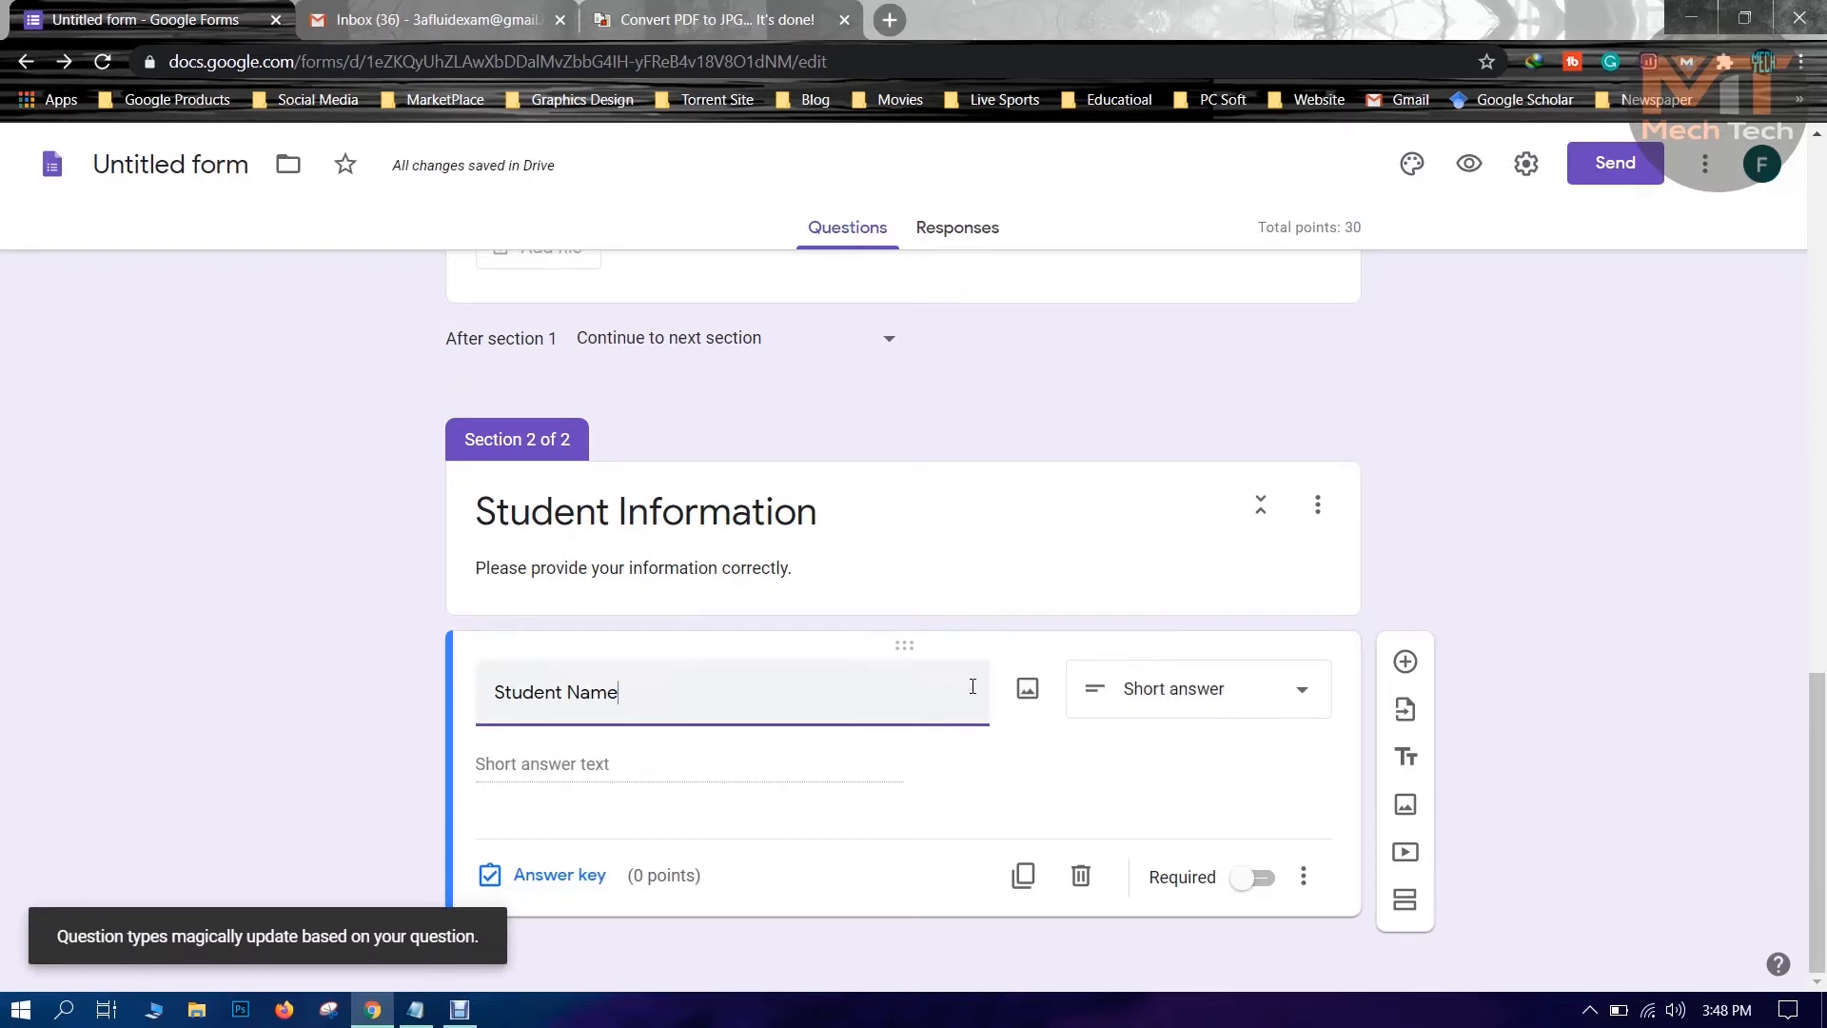
pyautogui.click(1258, 879)
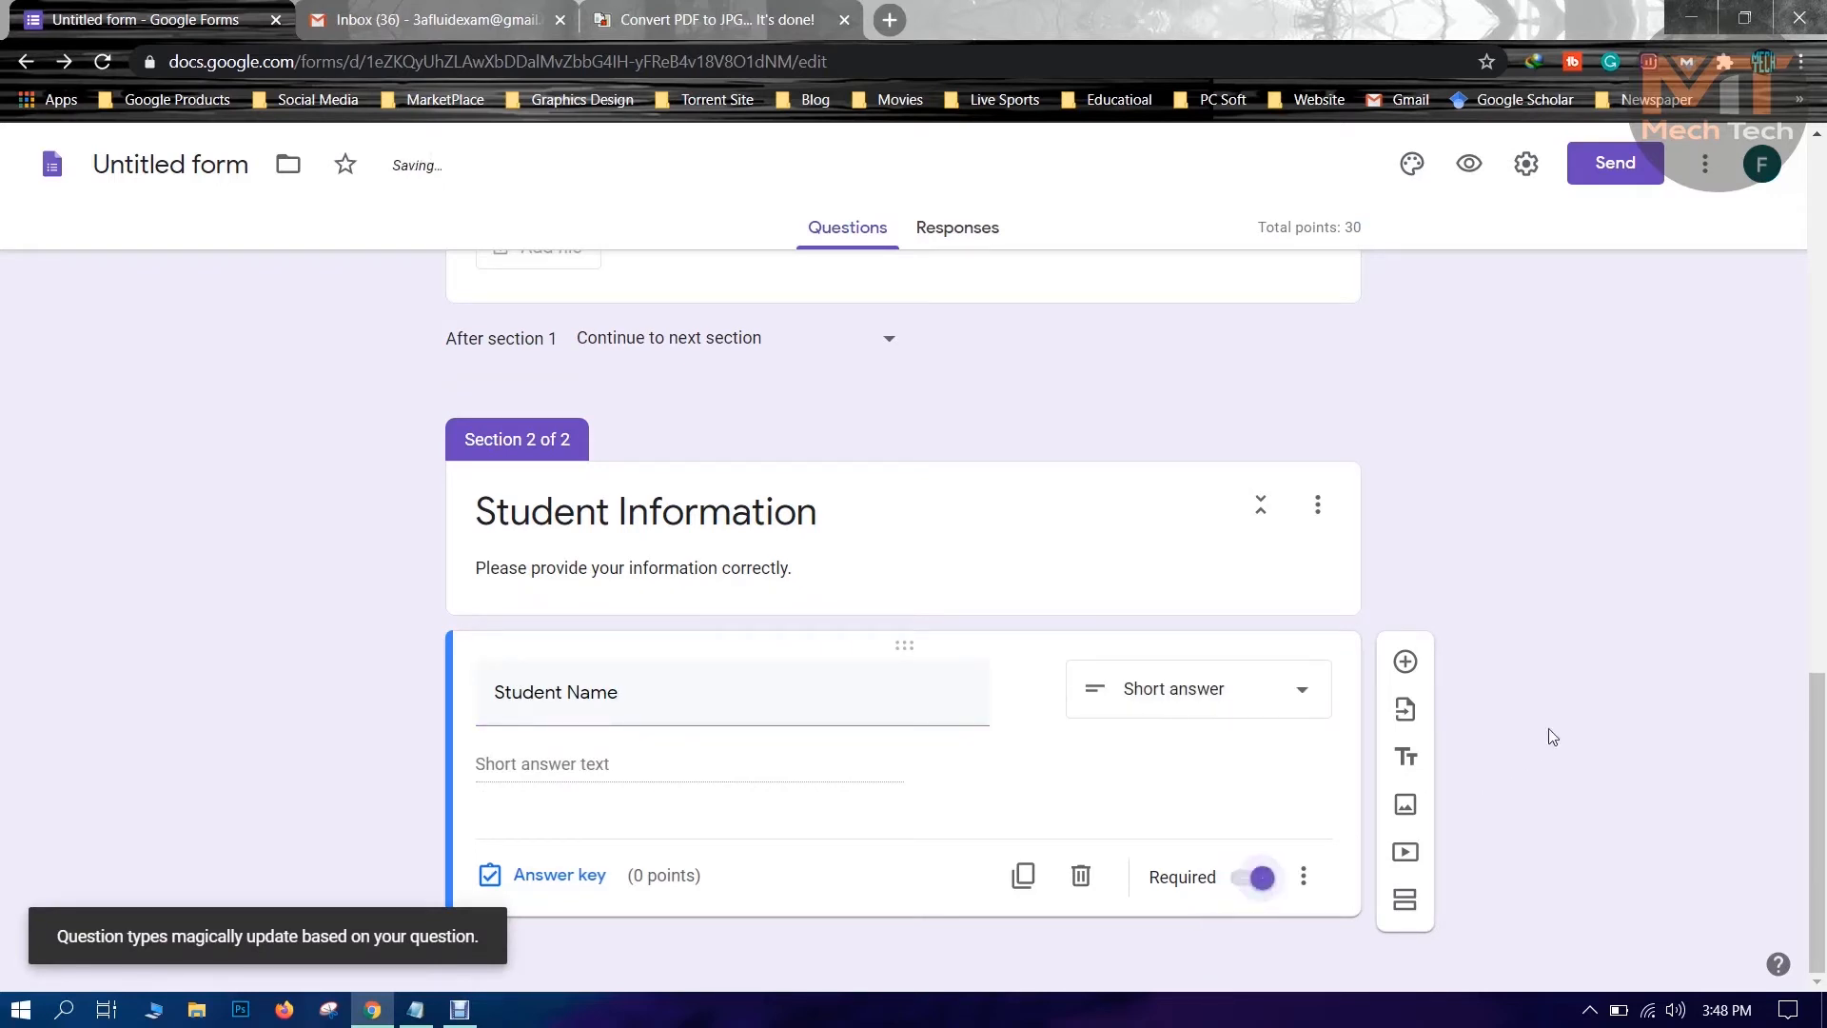
# Add a required short answer question titled "Student ID" below Student Name.
pyautogui.click(1406, 665)
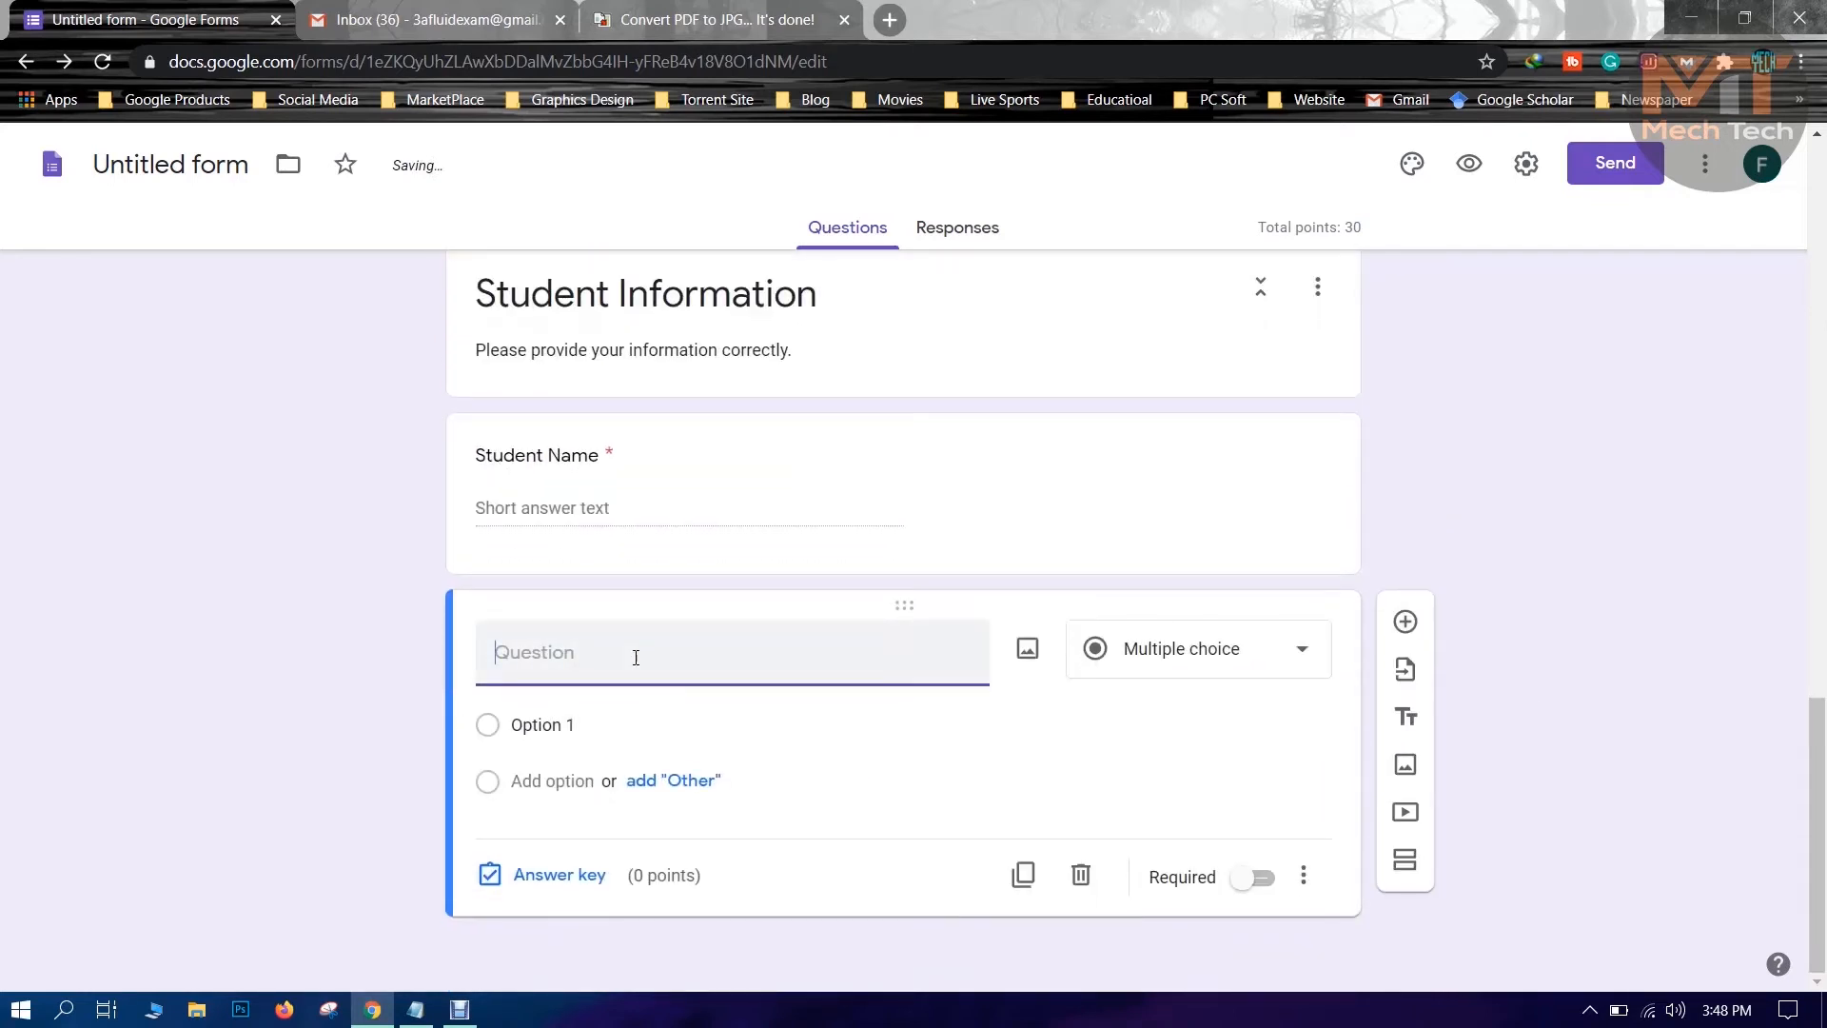
pyautogui.write('Student ID')
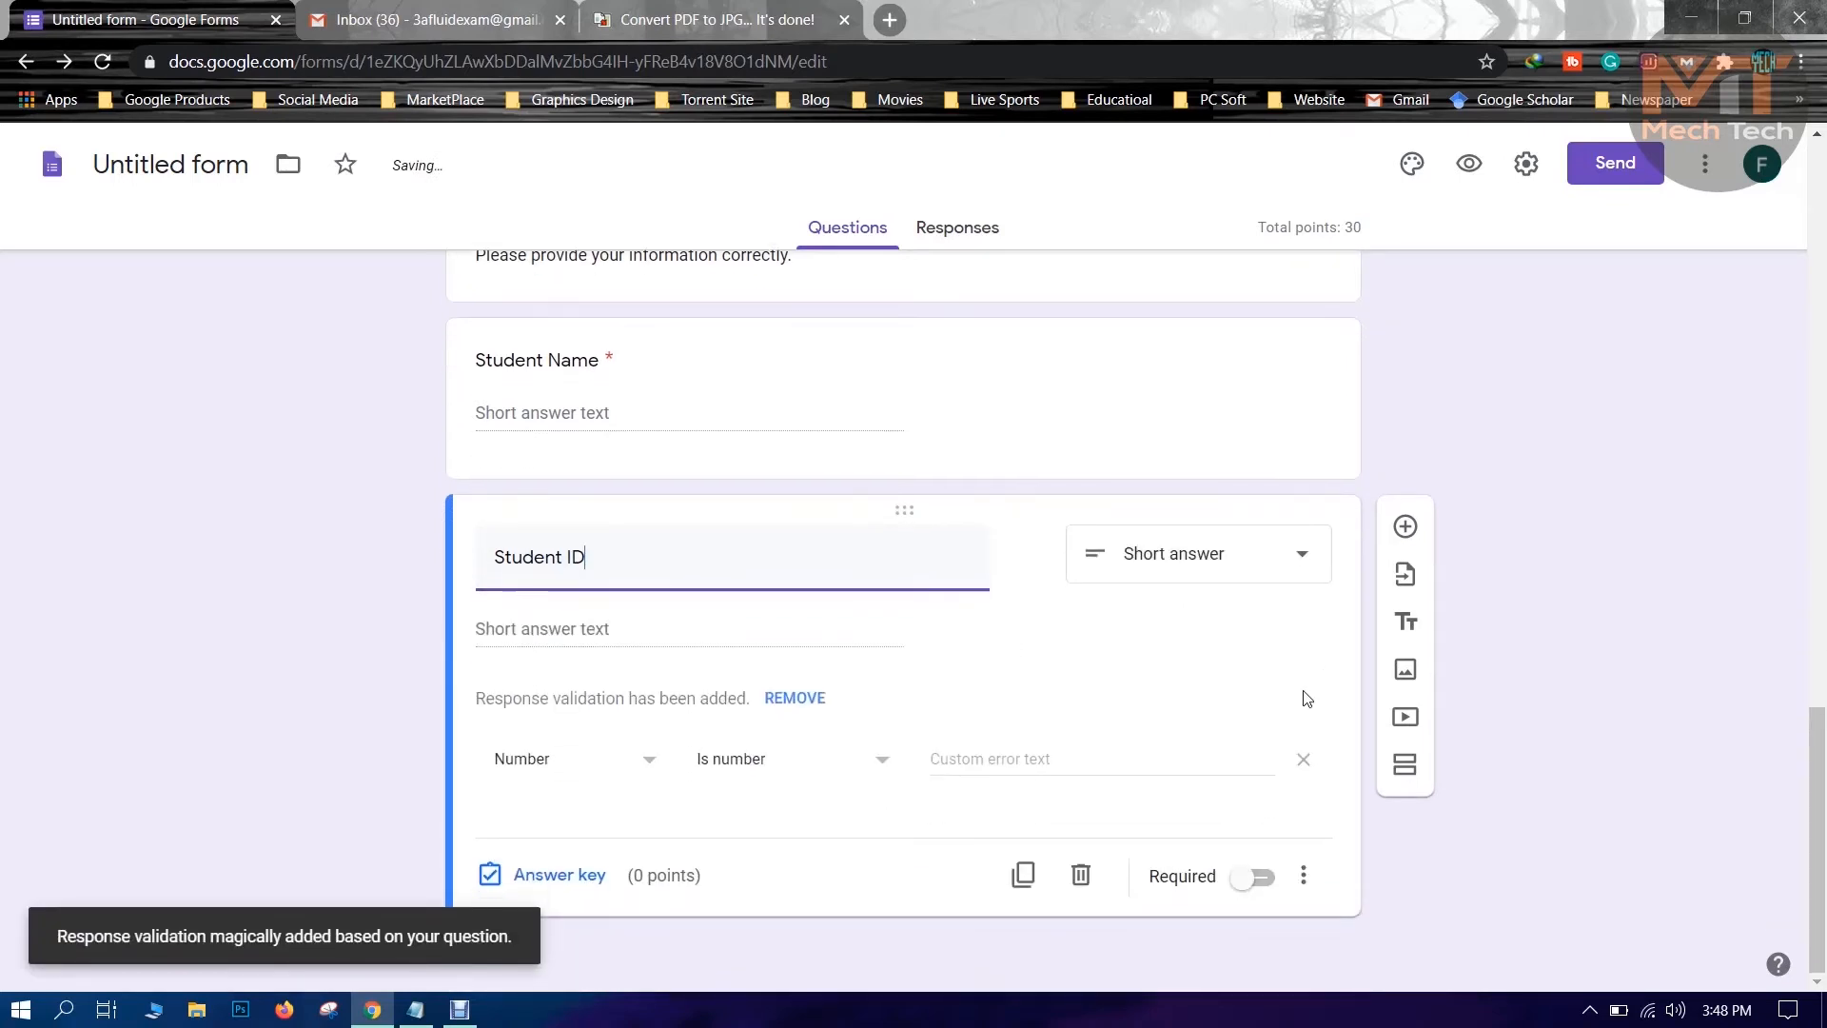
pyautogui.click(1256, 877)
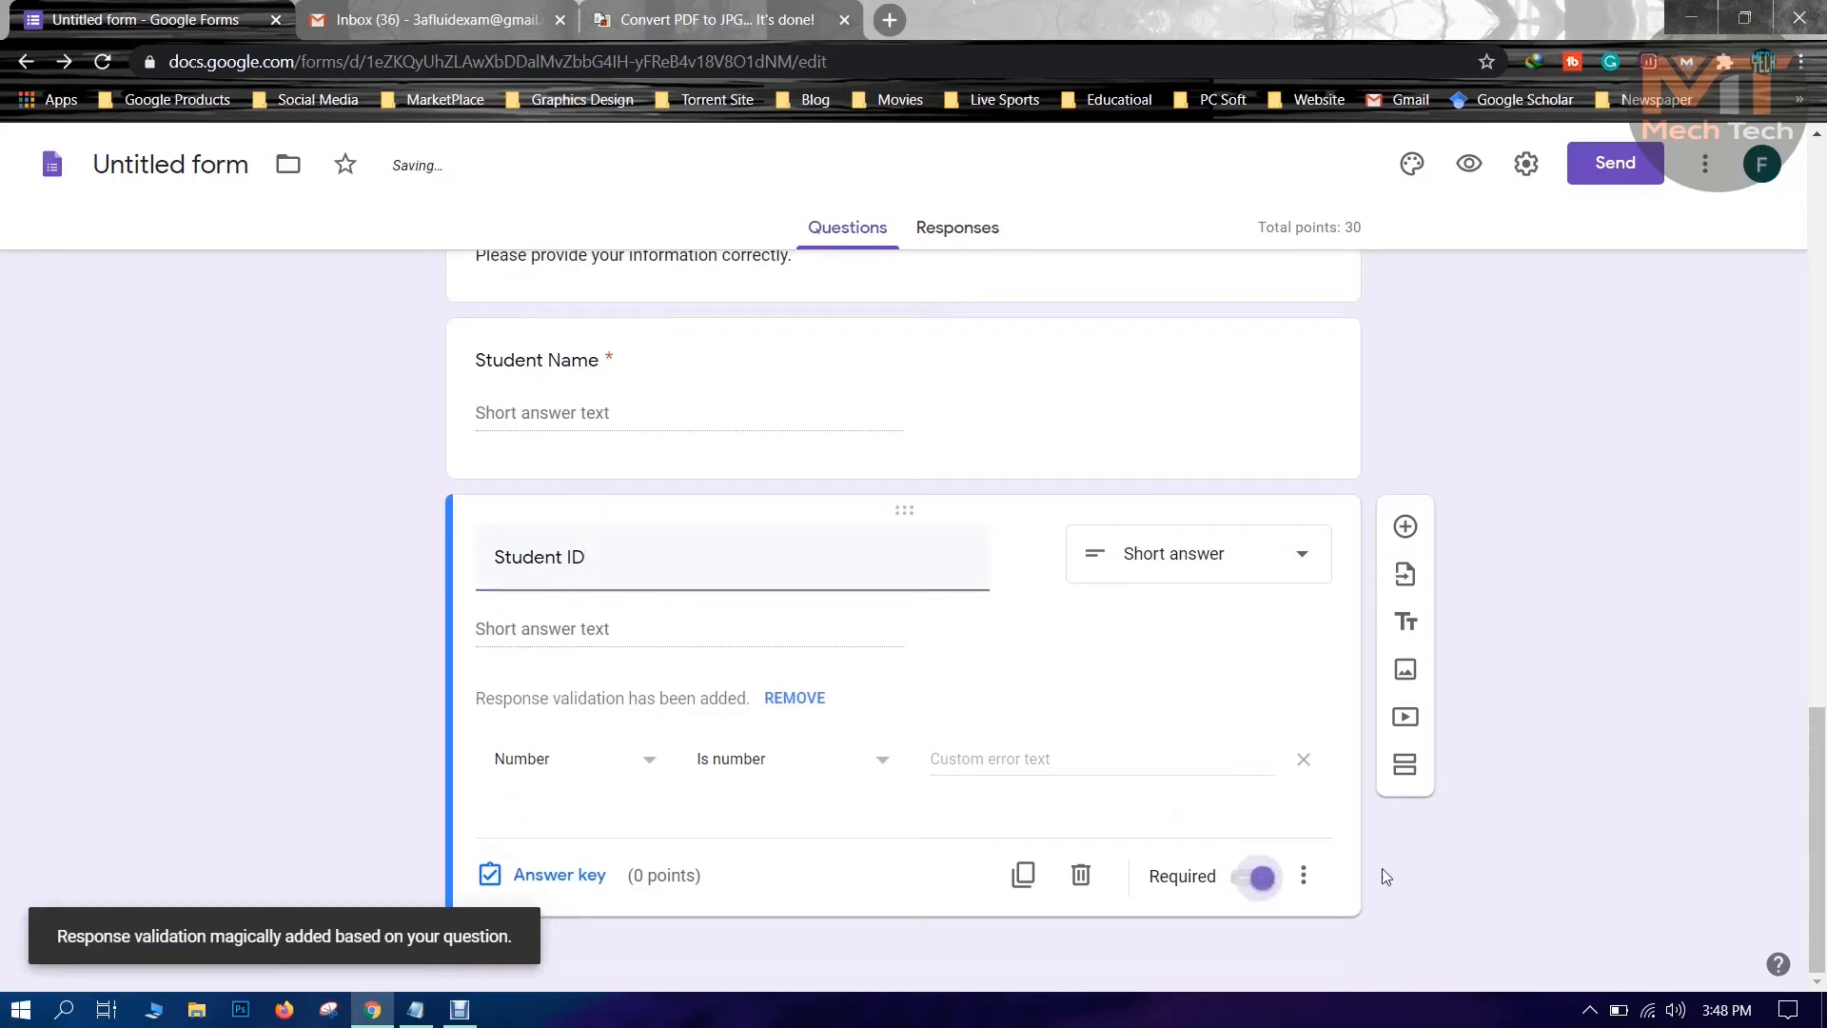
# Add a question titled "Batch & Section" below Student ID and set its type to Multiple choice.
pyautogui.click(1406, 527)
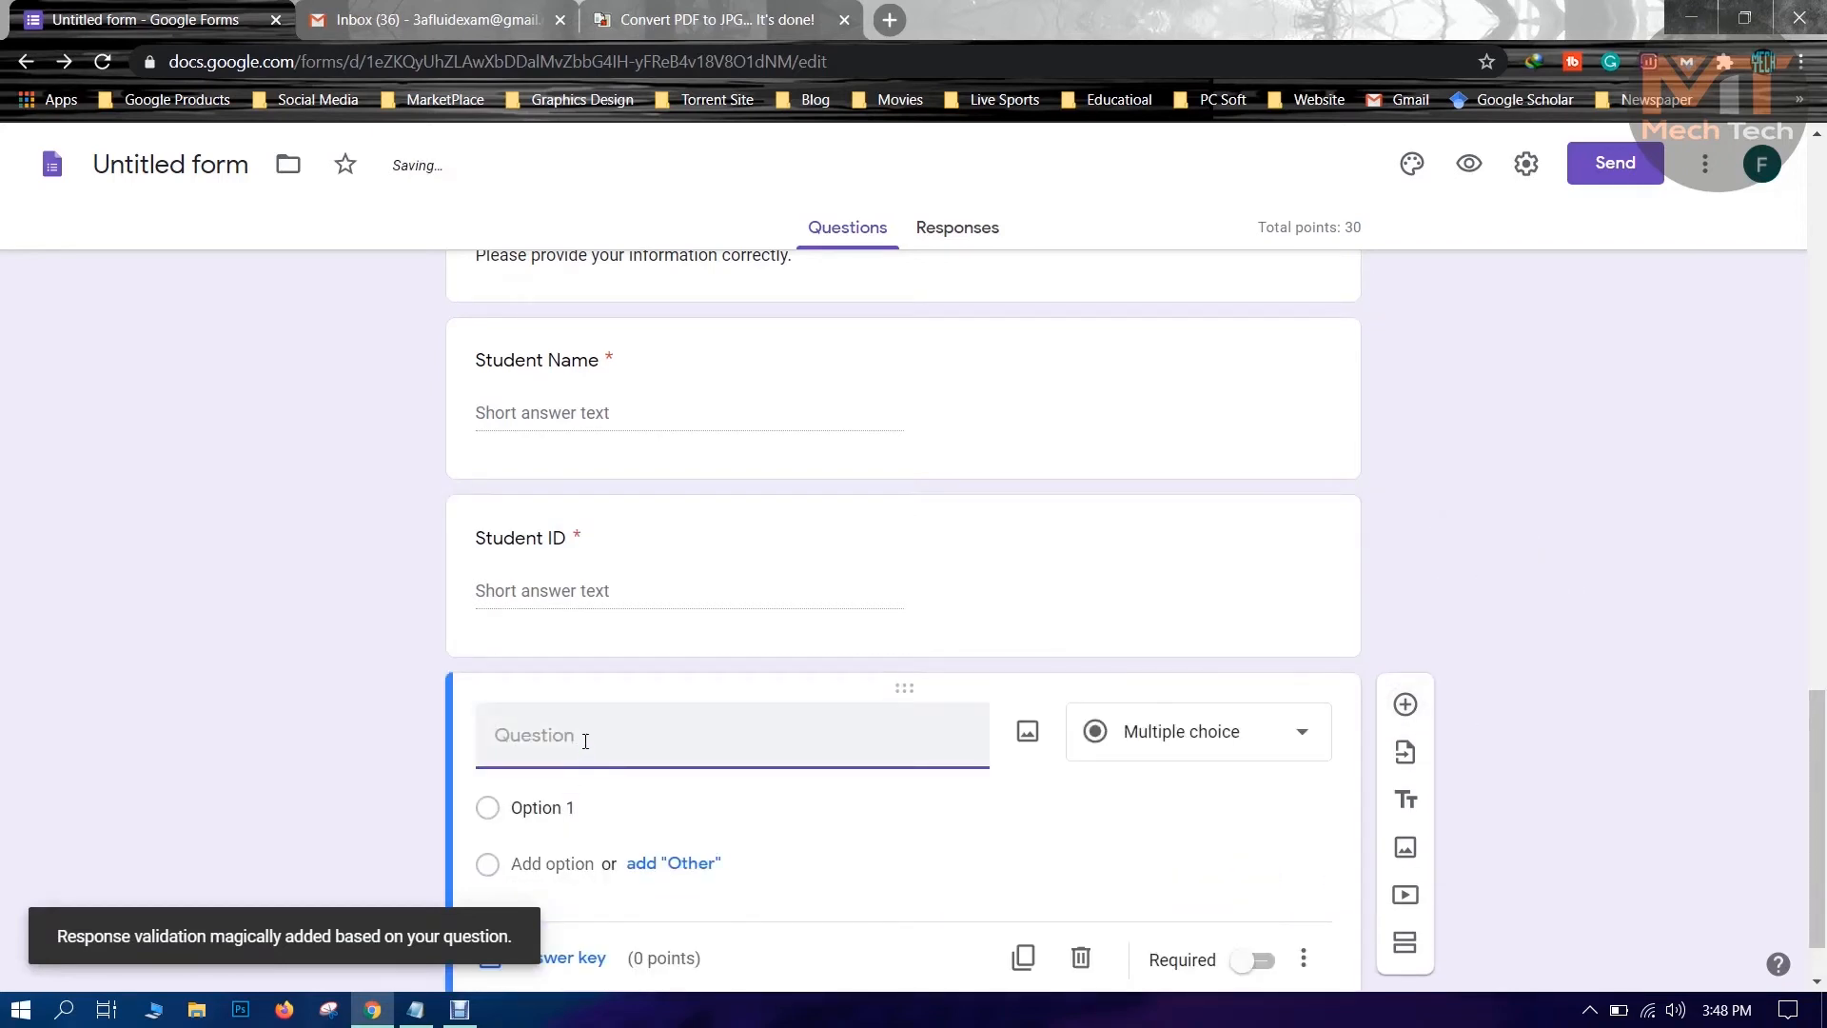
pyautogui.write('Batch')
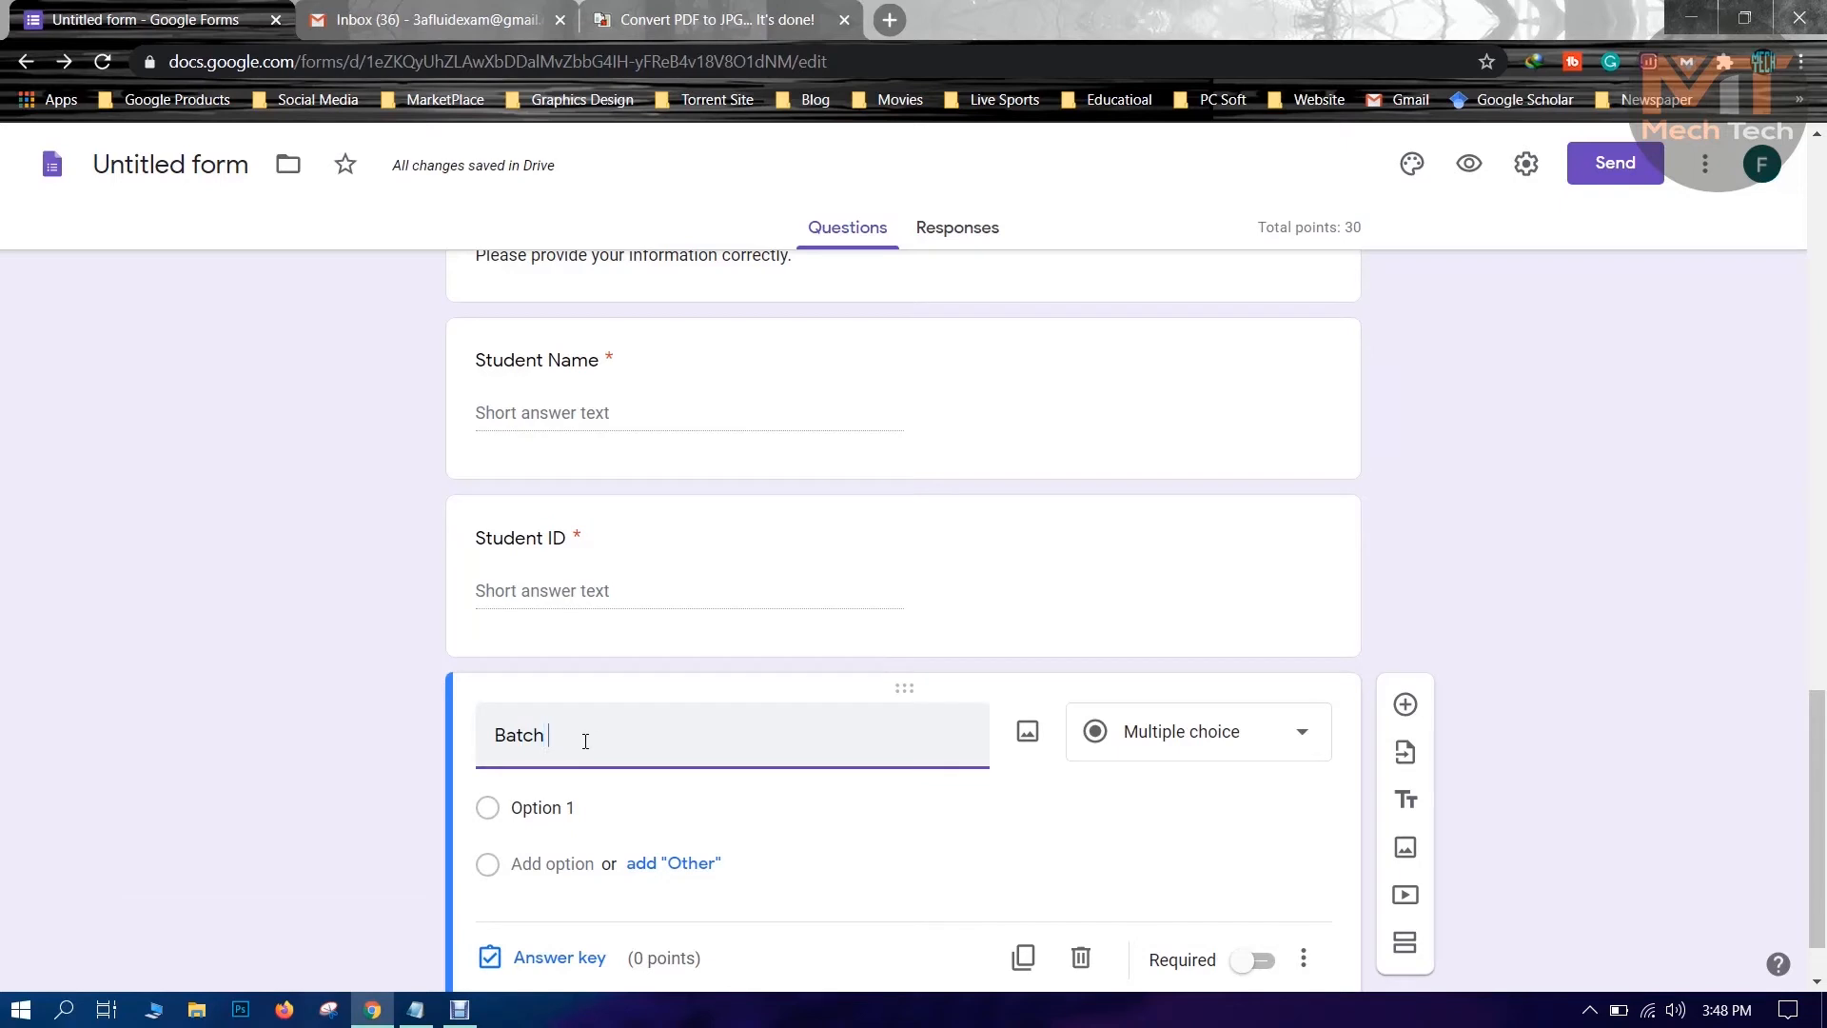
pyautogui.write(' & Section')
pyautogui.click(1081, 957)
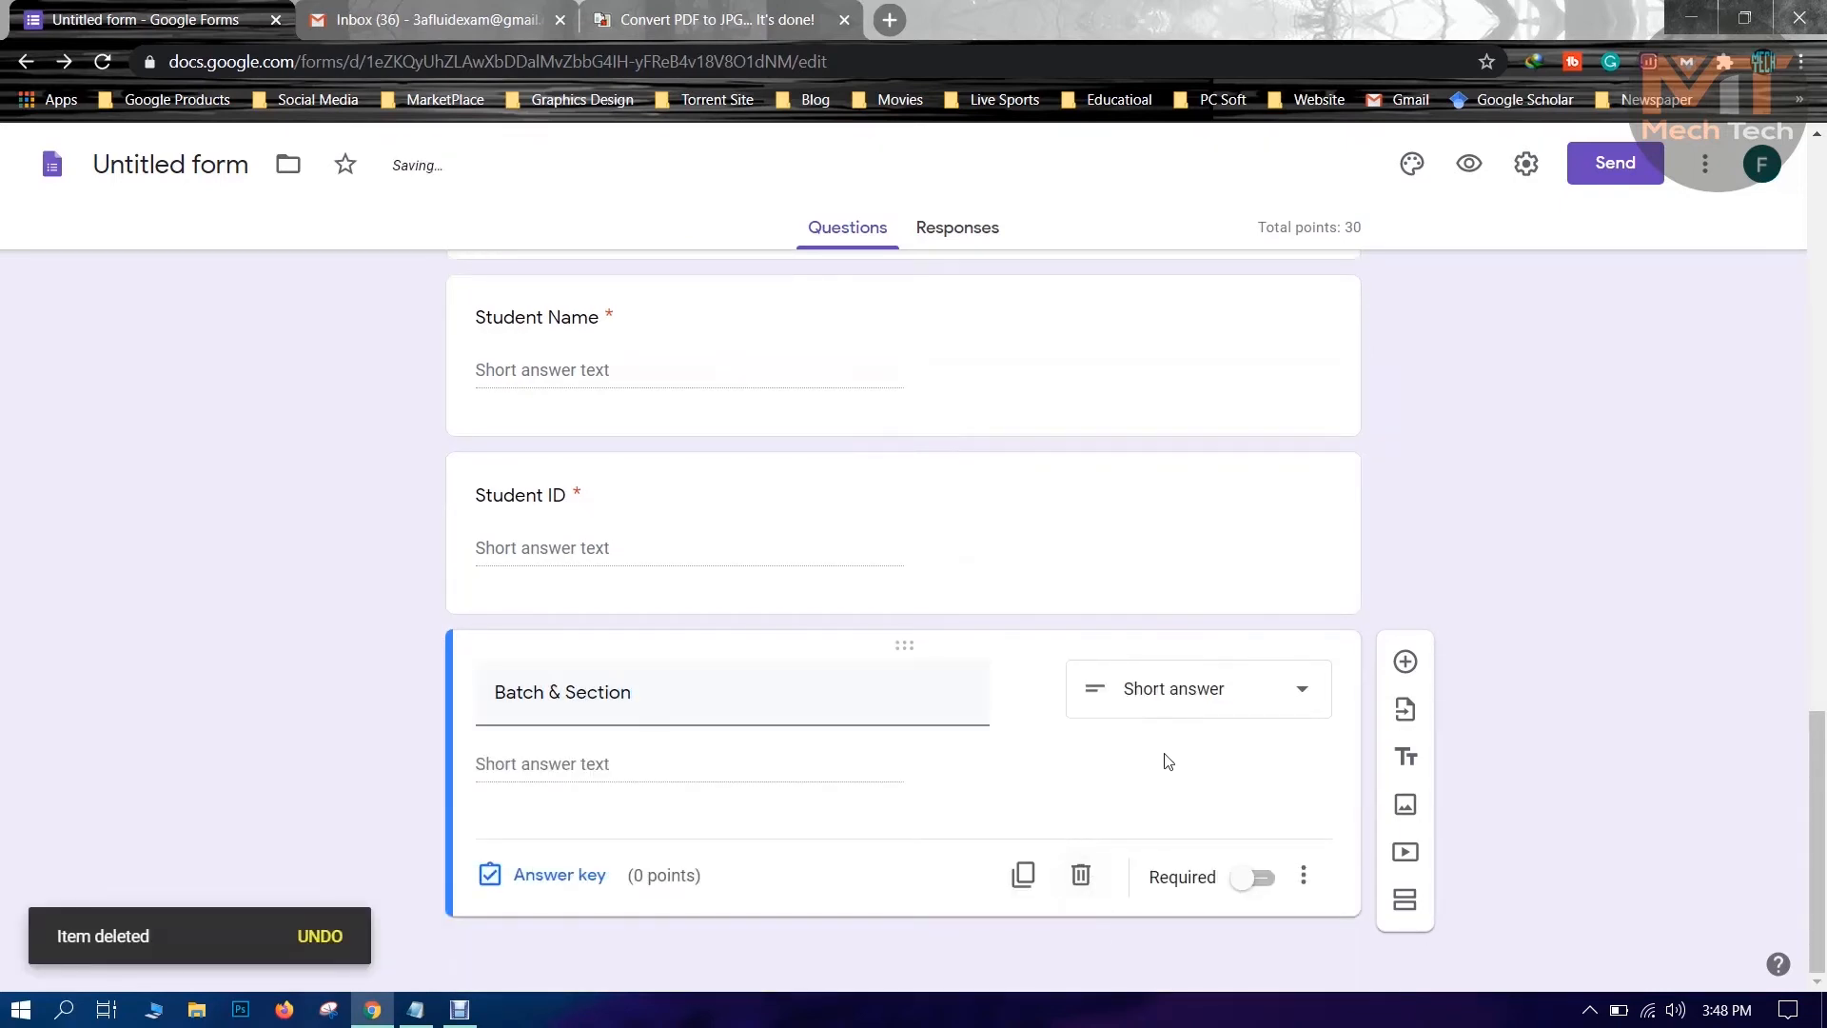
pyautogui.click(1227, 692)
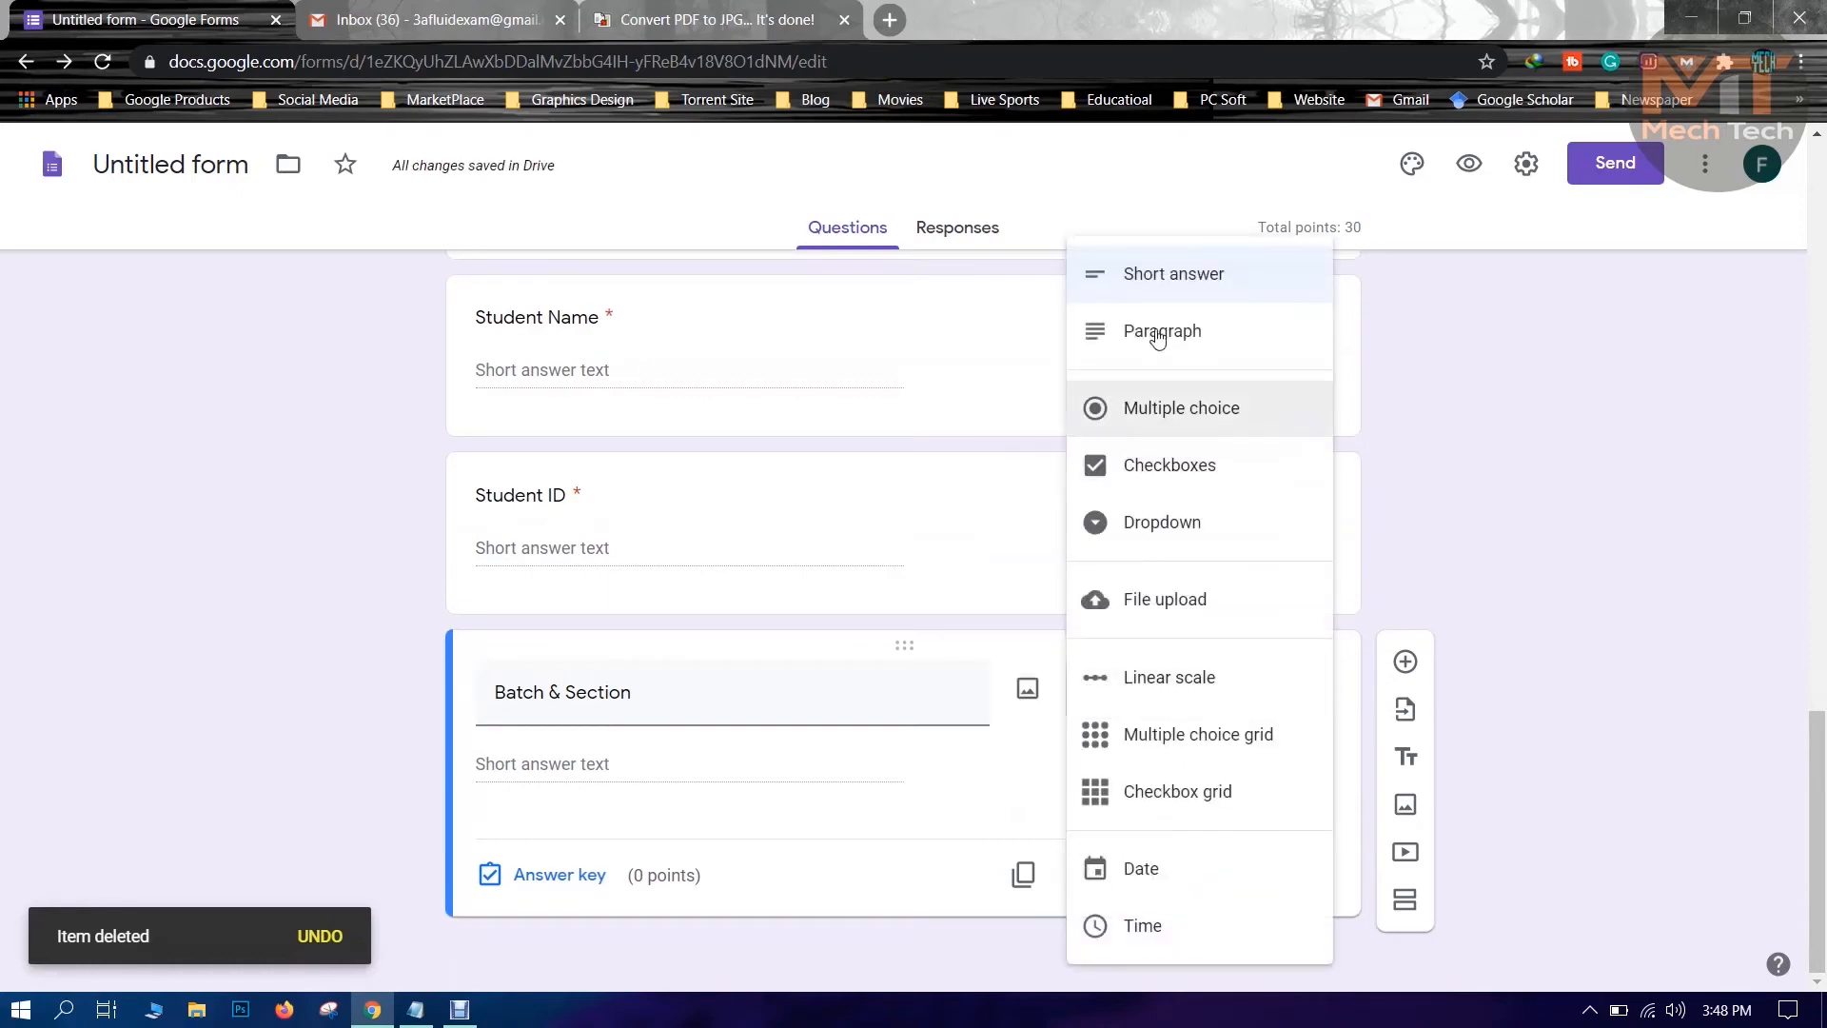
pyautogui.click(1169, 418)
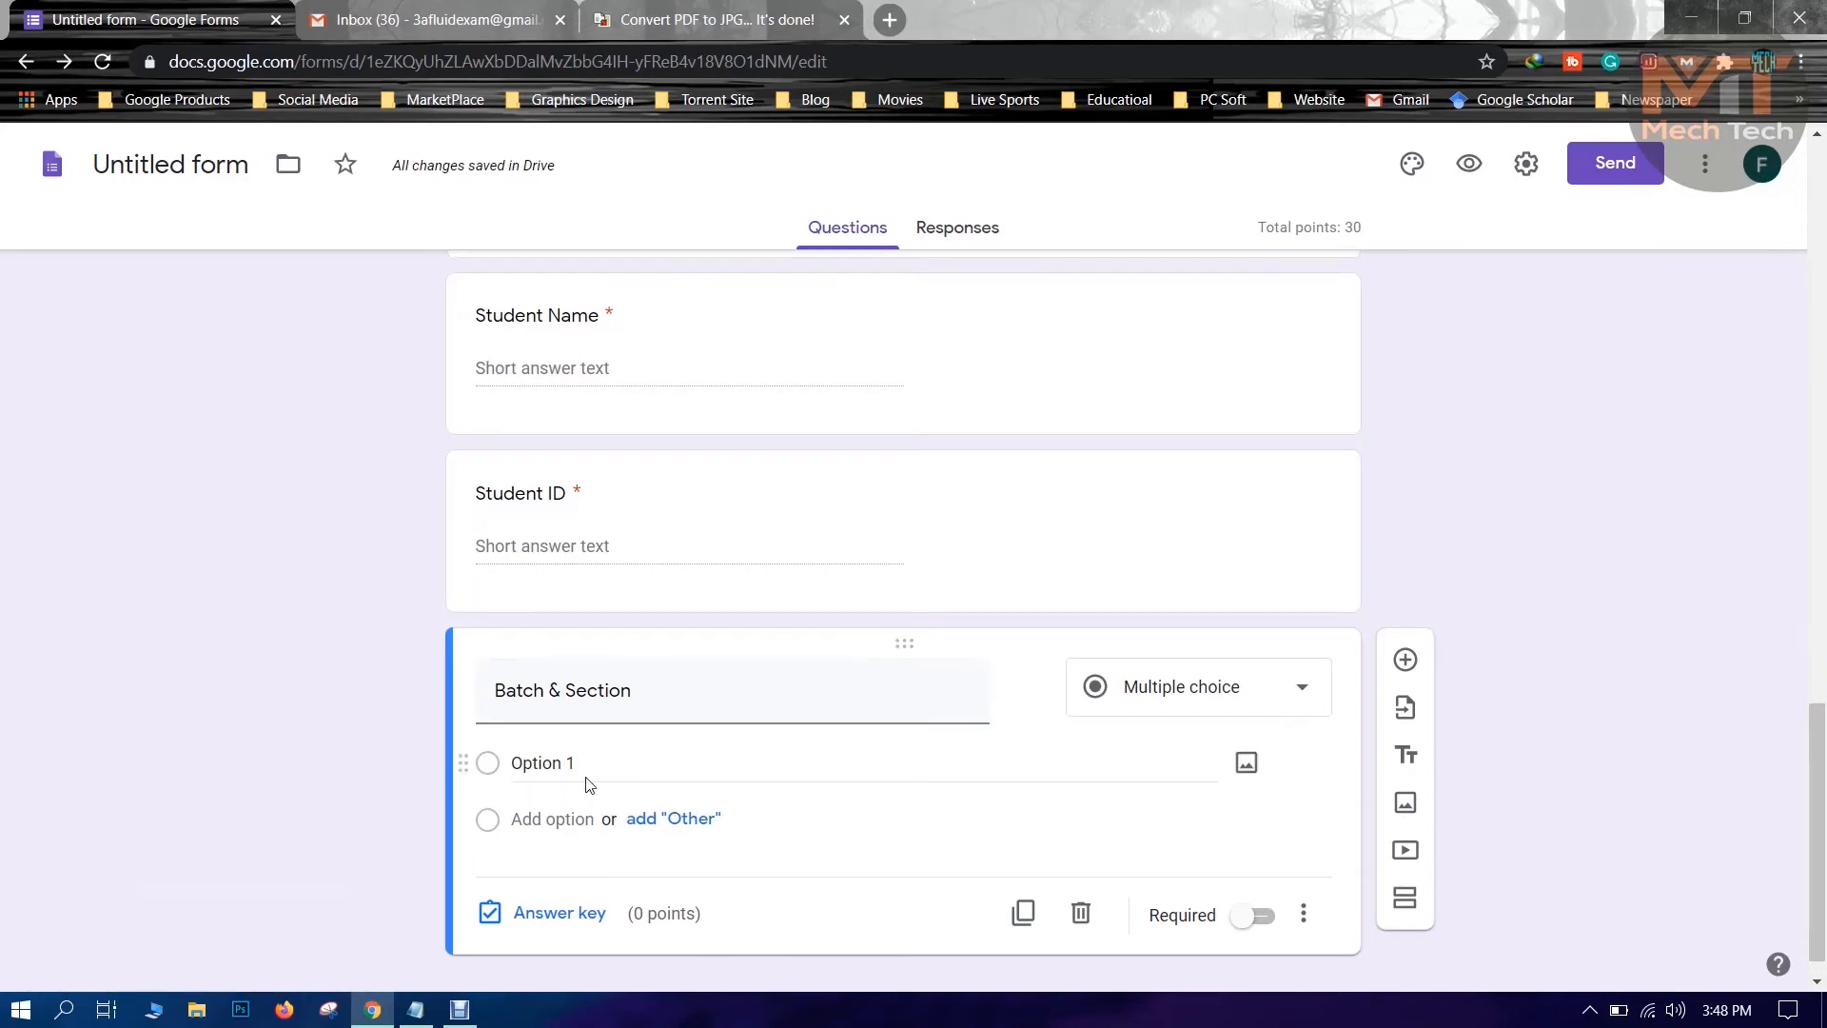
# Give the Batch & Section question the options 2B and 2C and make it required.
pyautogui.scroll(-1, 583, 766)
pyautogui.click(558, 709)
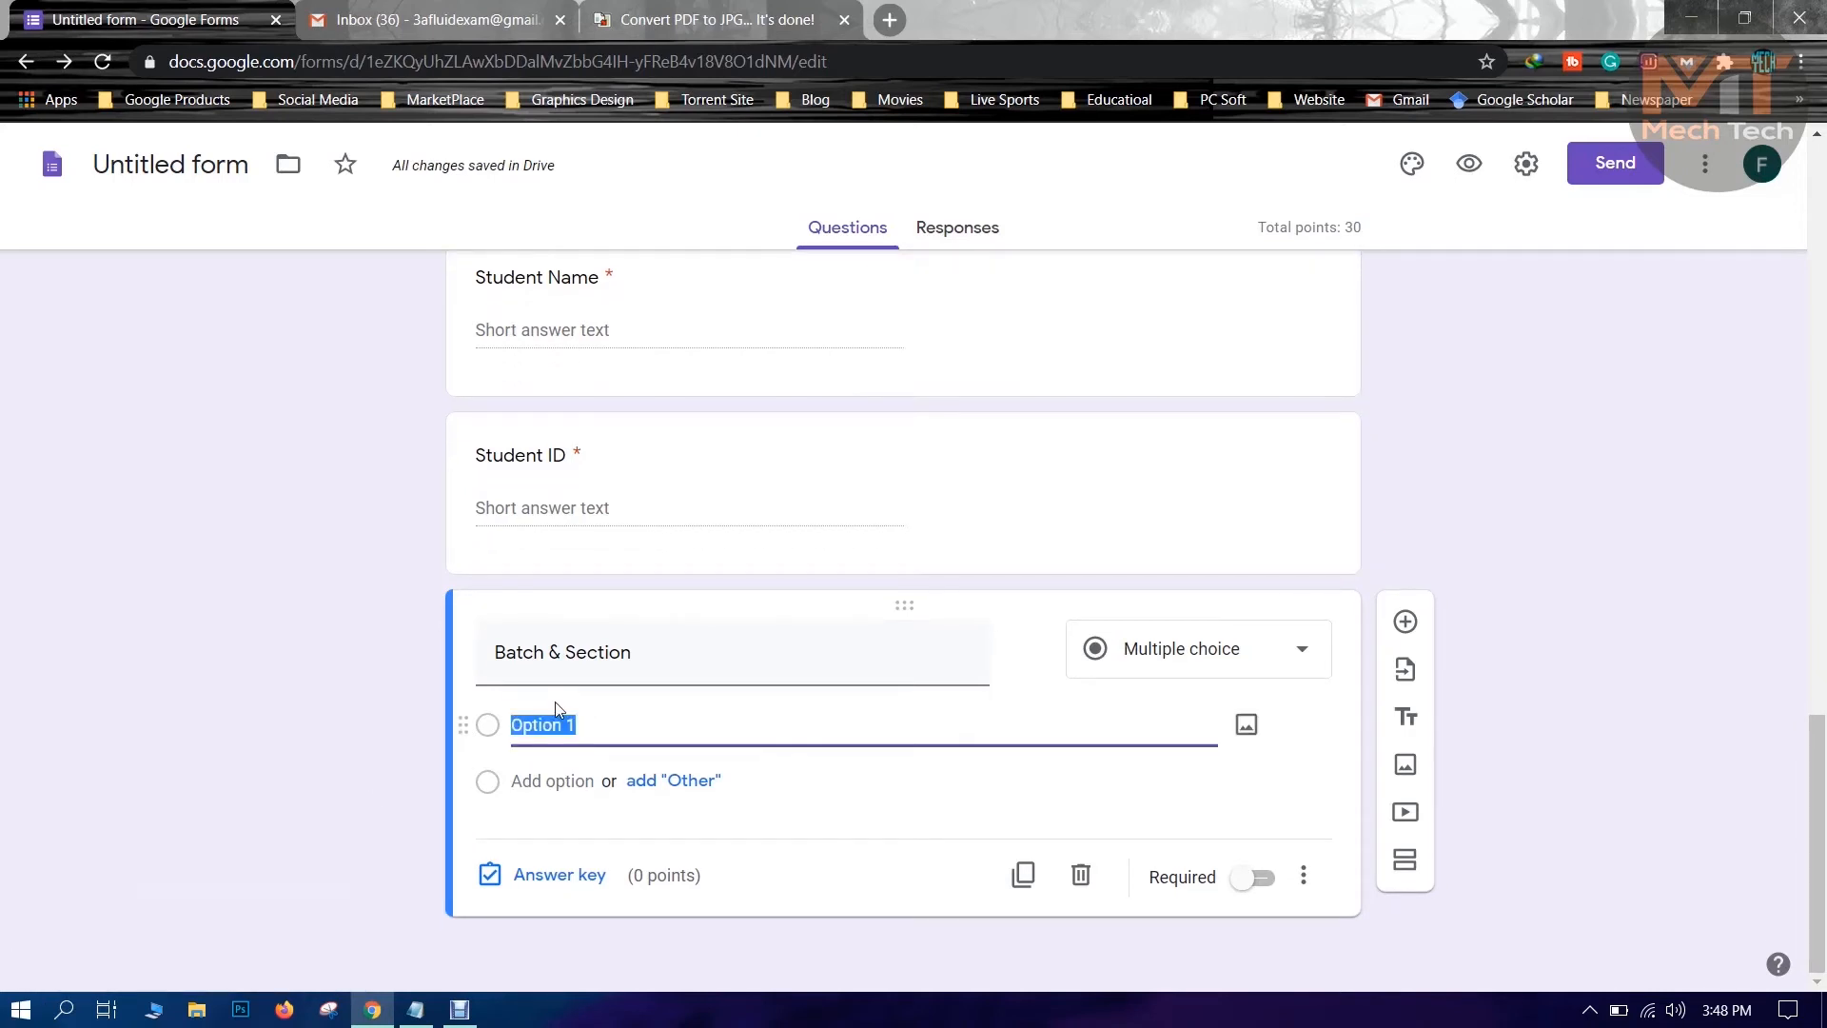
pyautogui.write('2B')
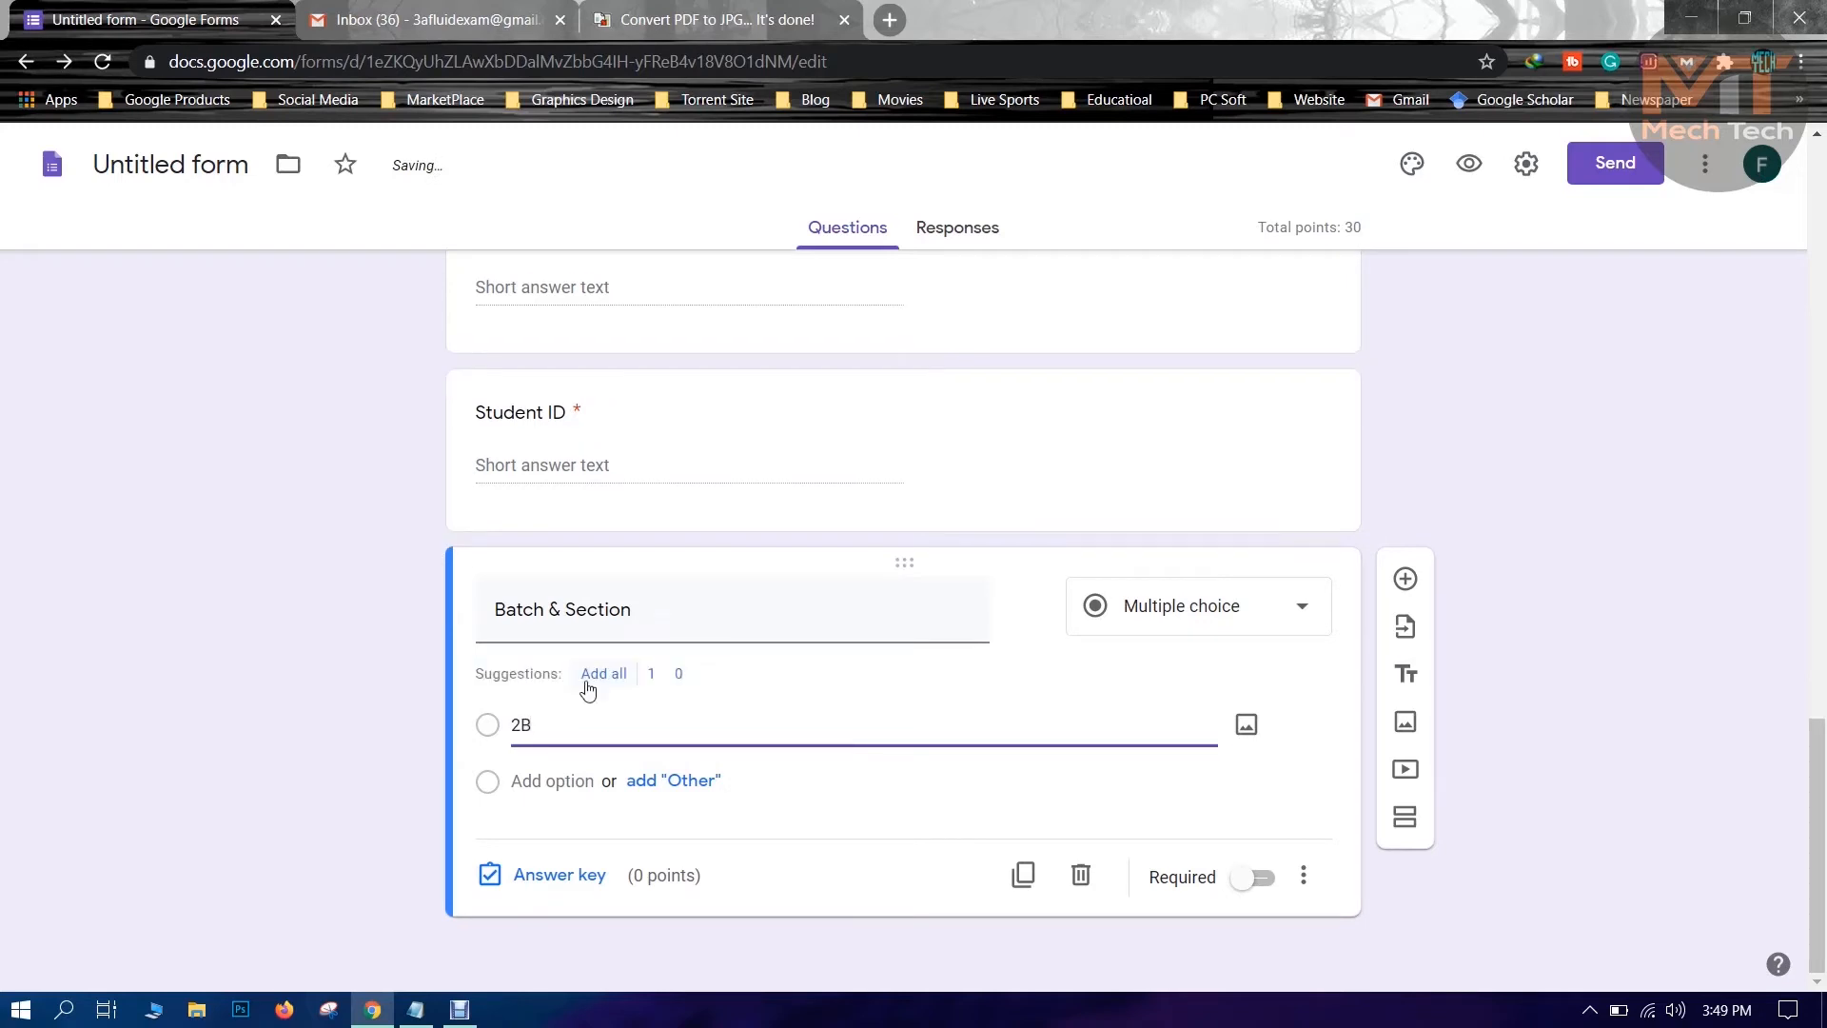
pyautogui.press('Return')
pyautogui.write('2C')
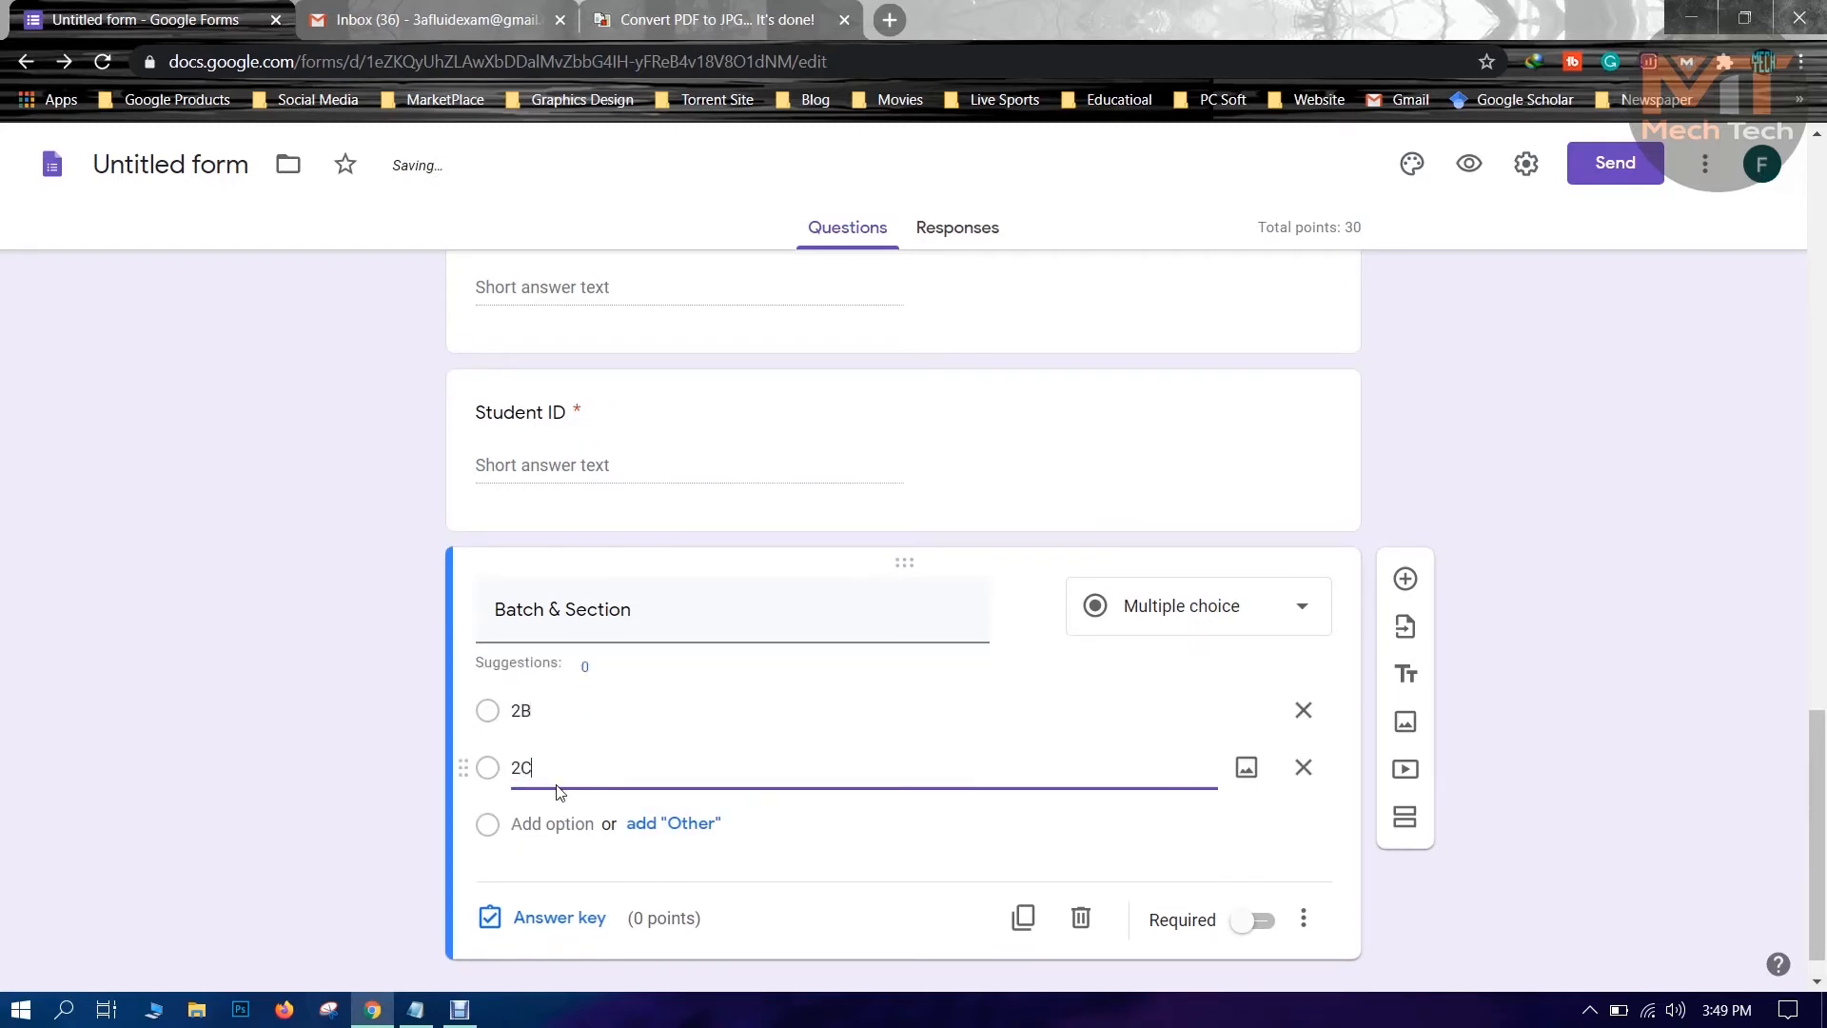
pyautogui.click(397, 725)
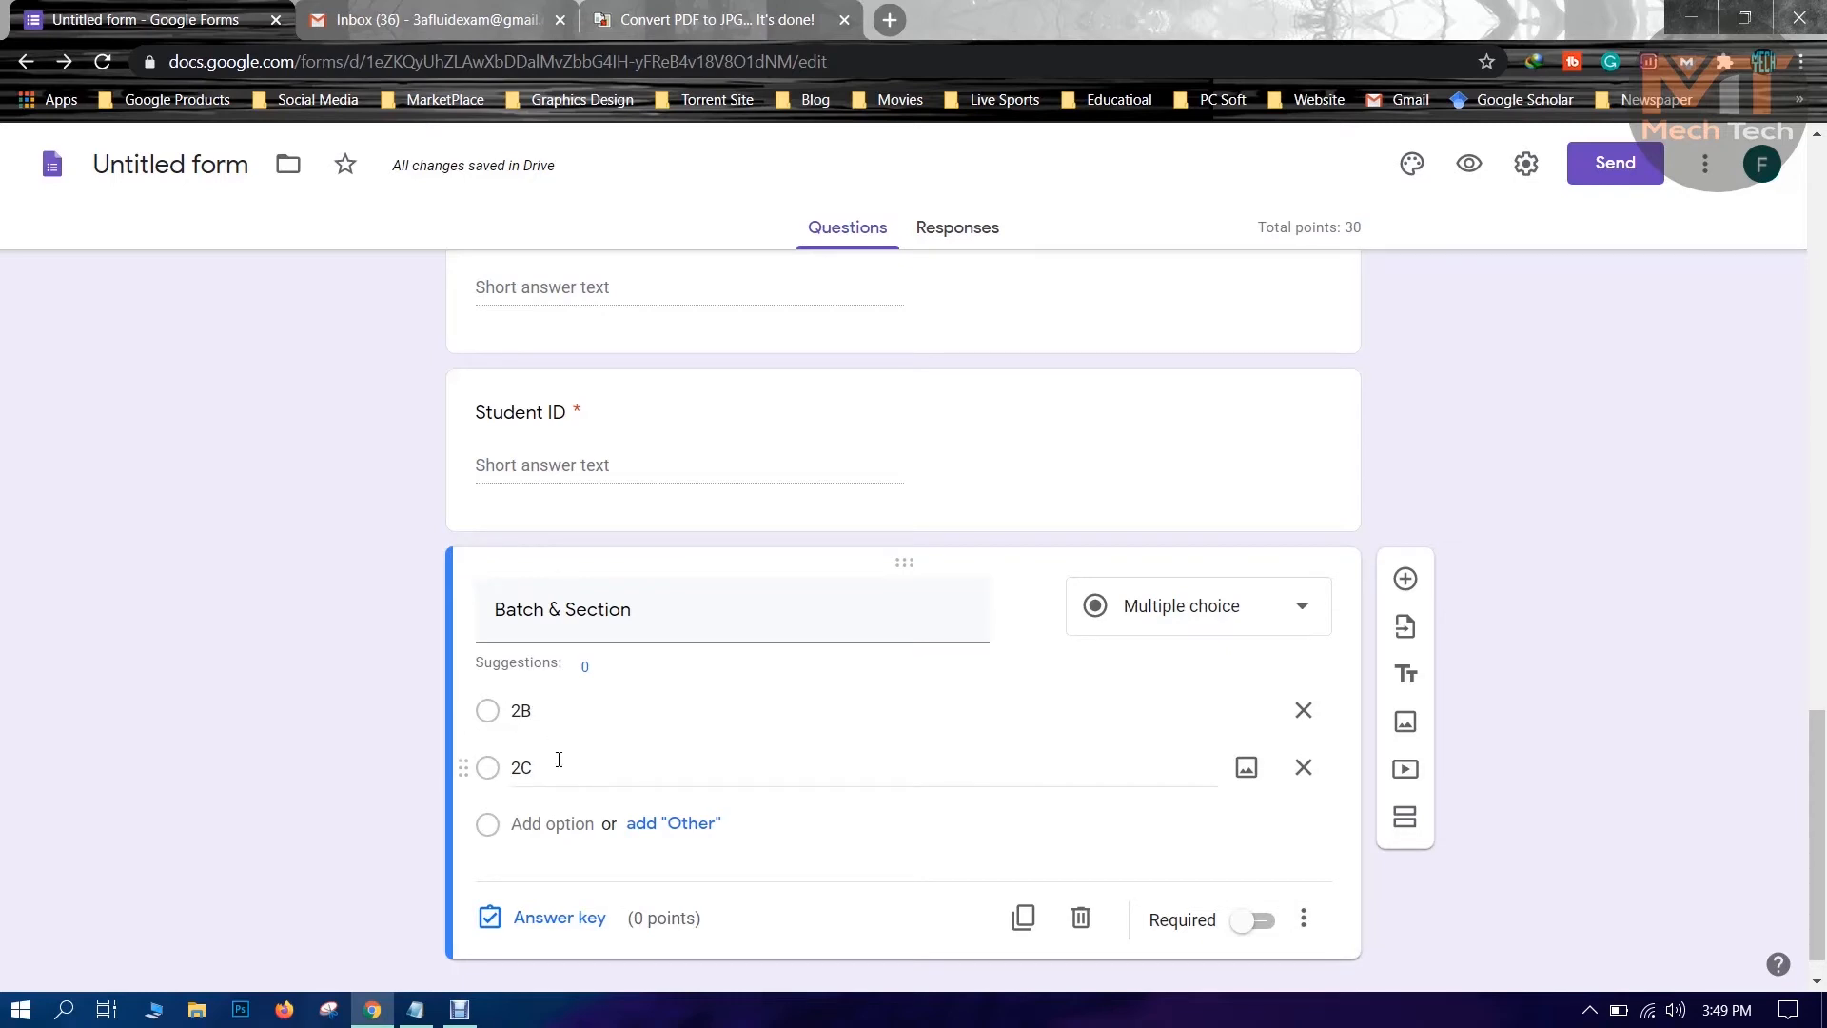
pyautogui.scroll(-1, 737, 701)
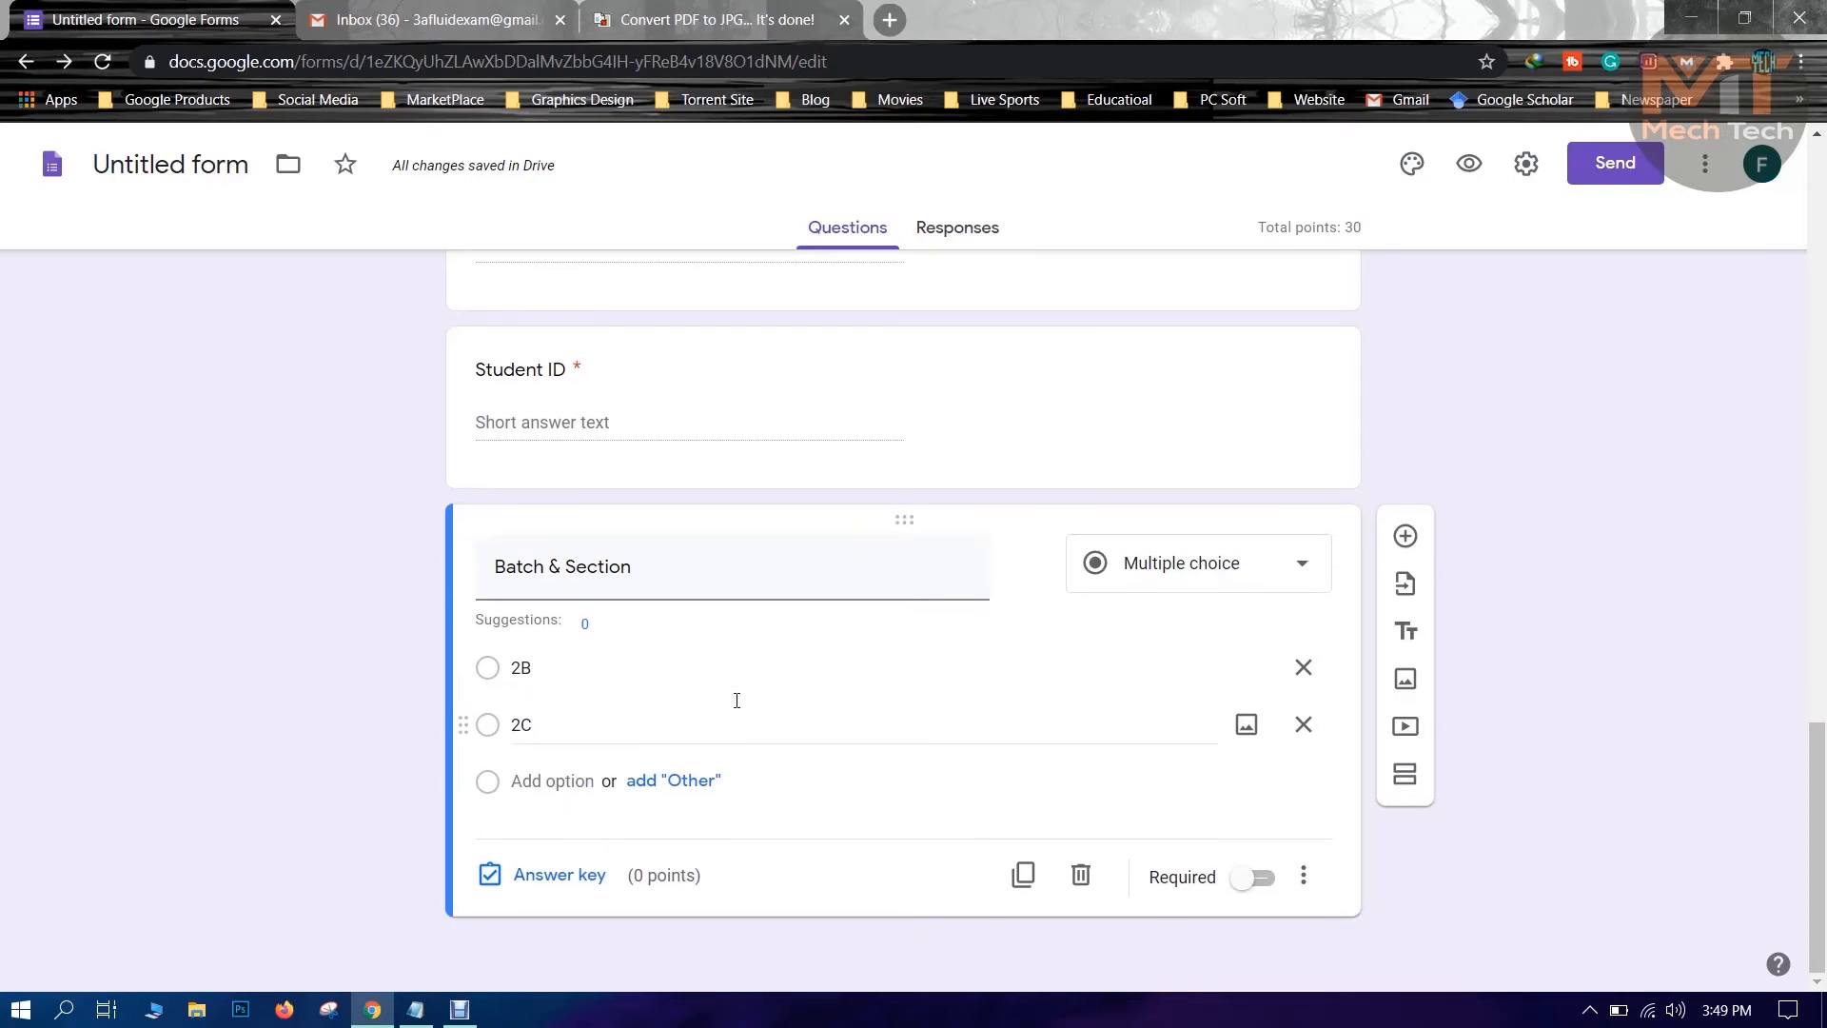
pyautogui.click(1269, 889)
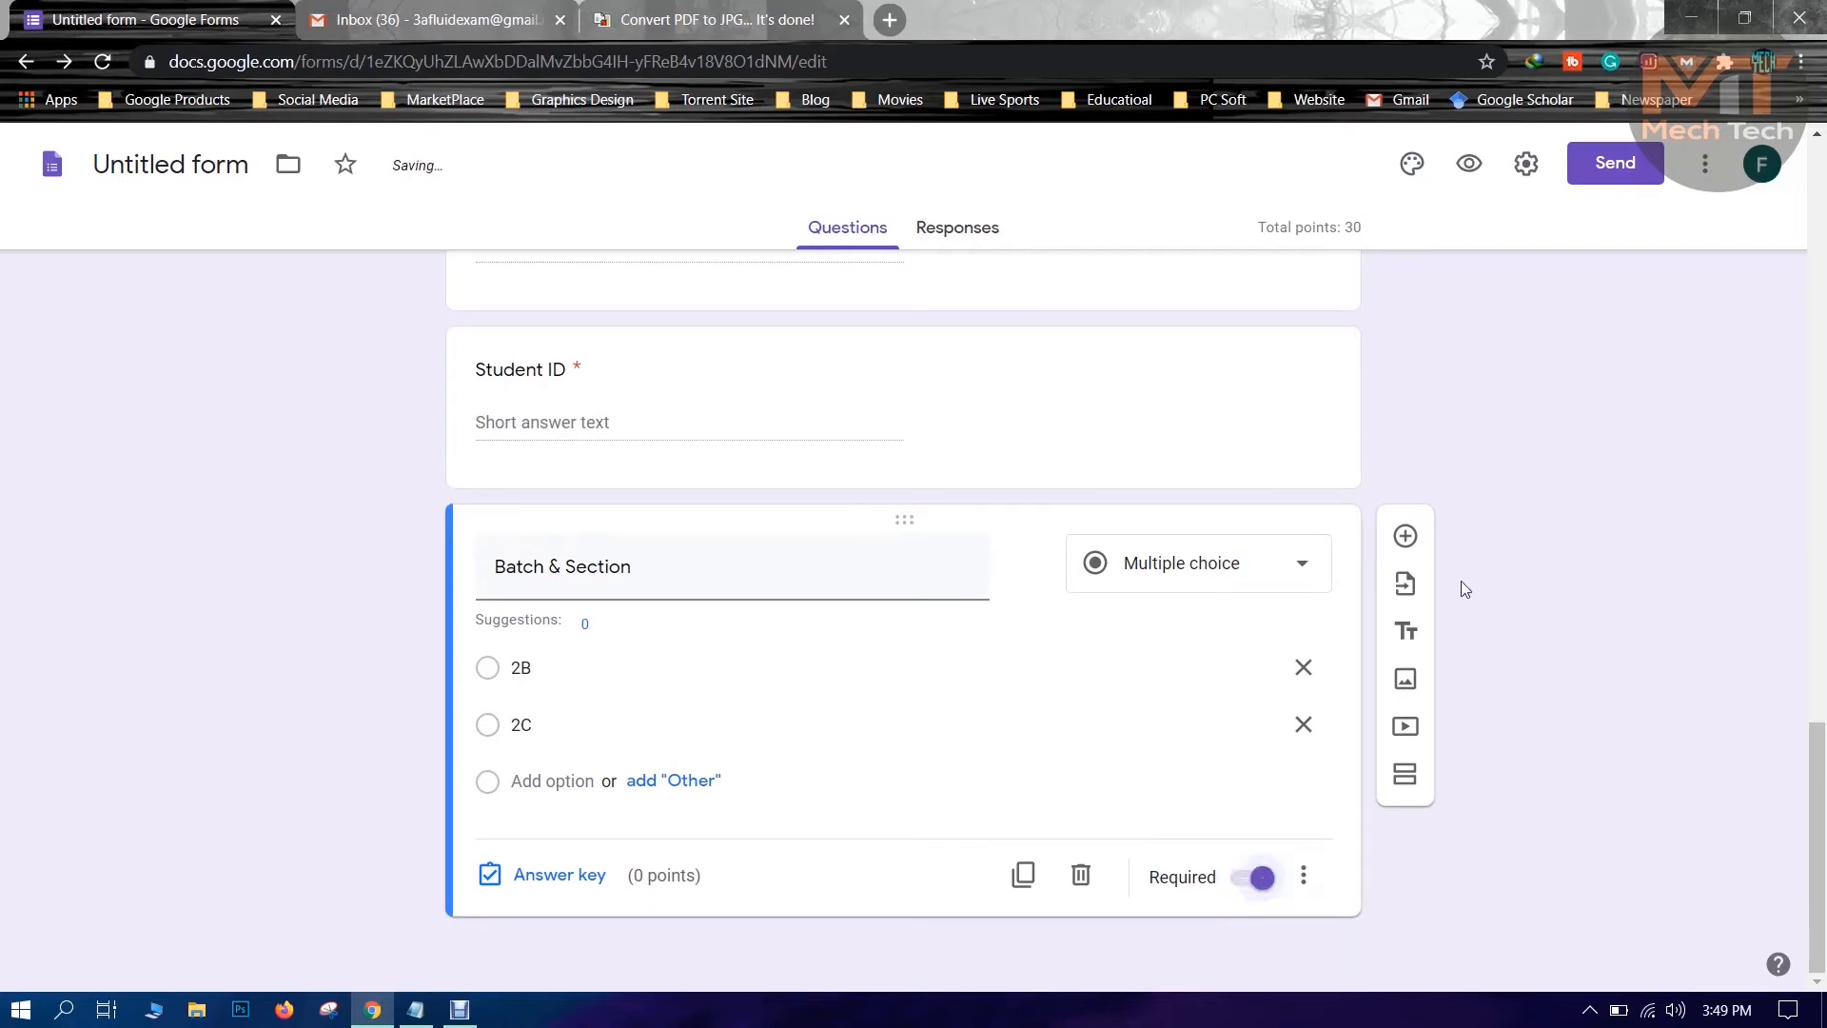
# Add a required short answer question titled "Email Address" below Batch & Section.
pyautogui.click(1405, 537)
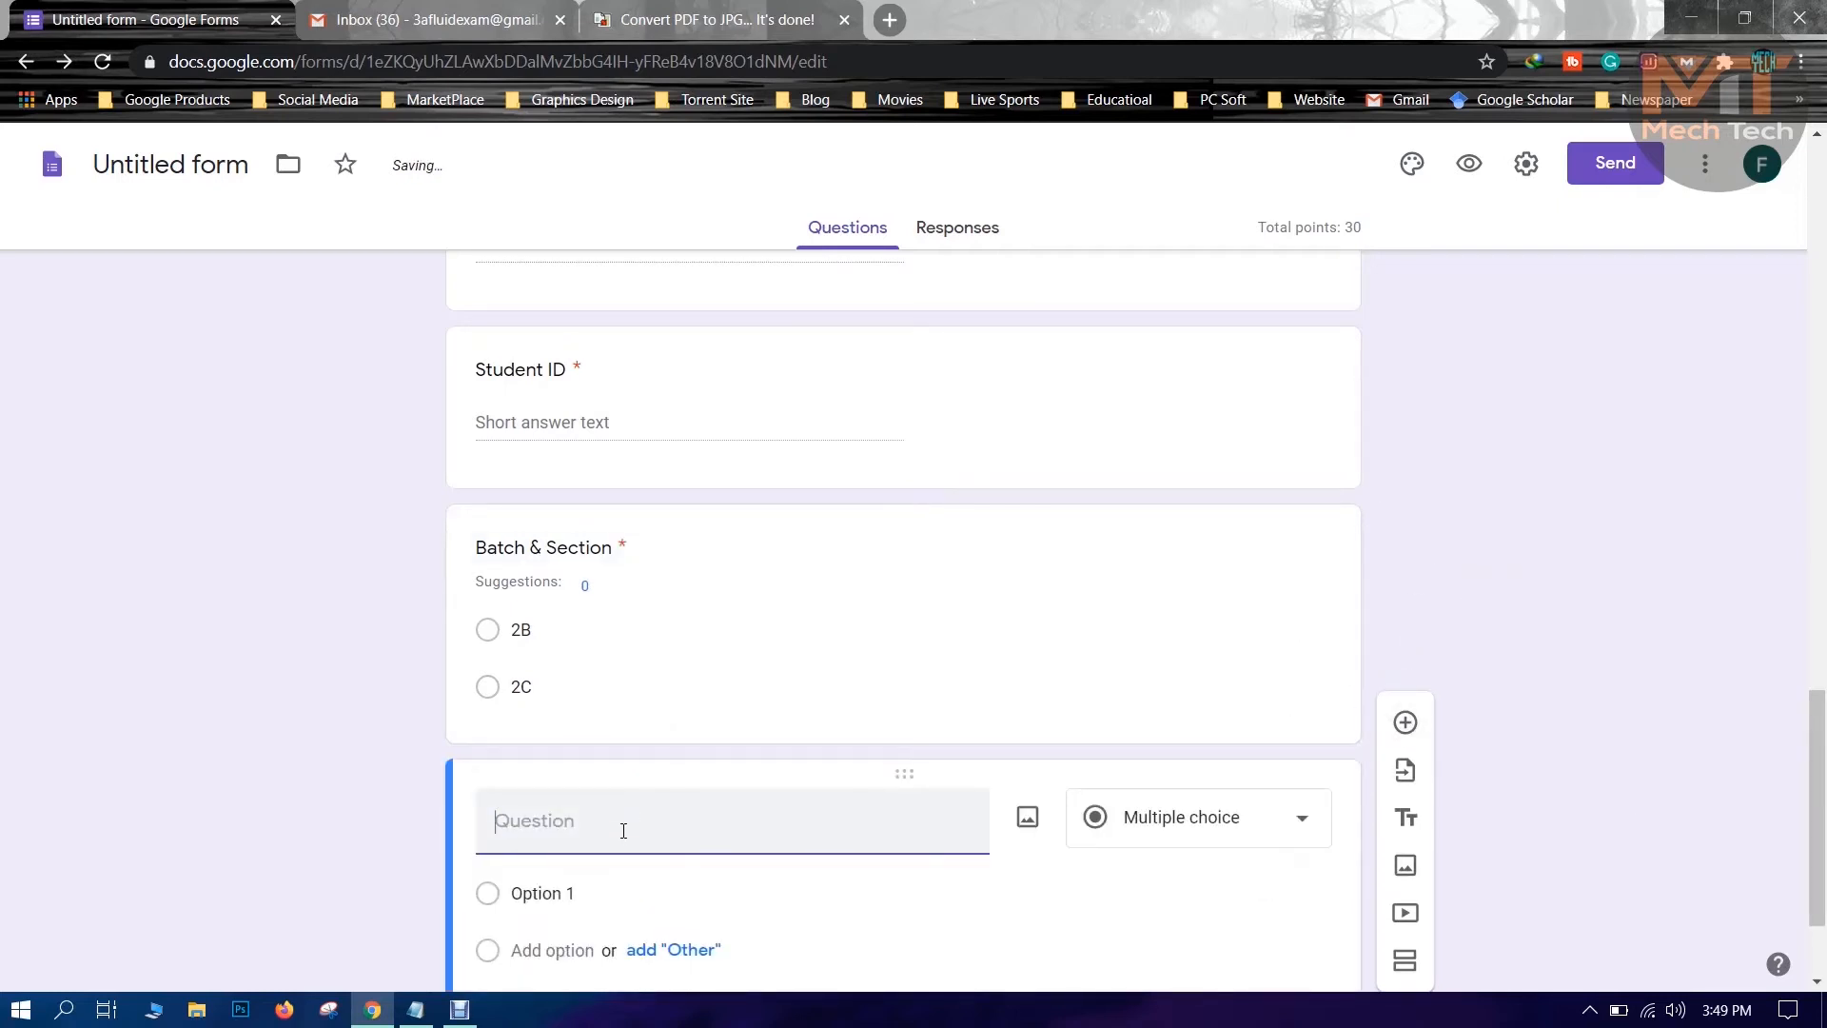
pyautogui.write('Email Address')
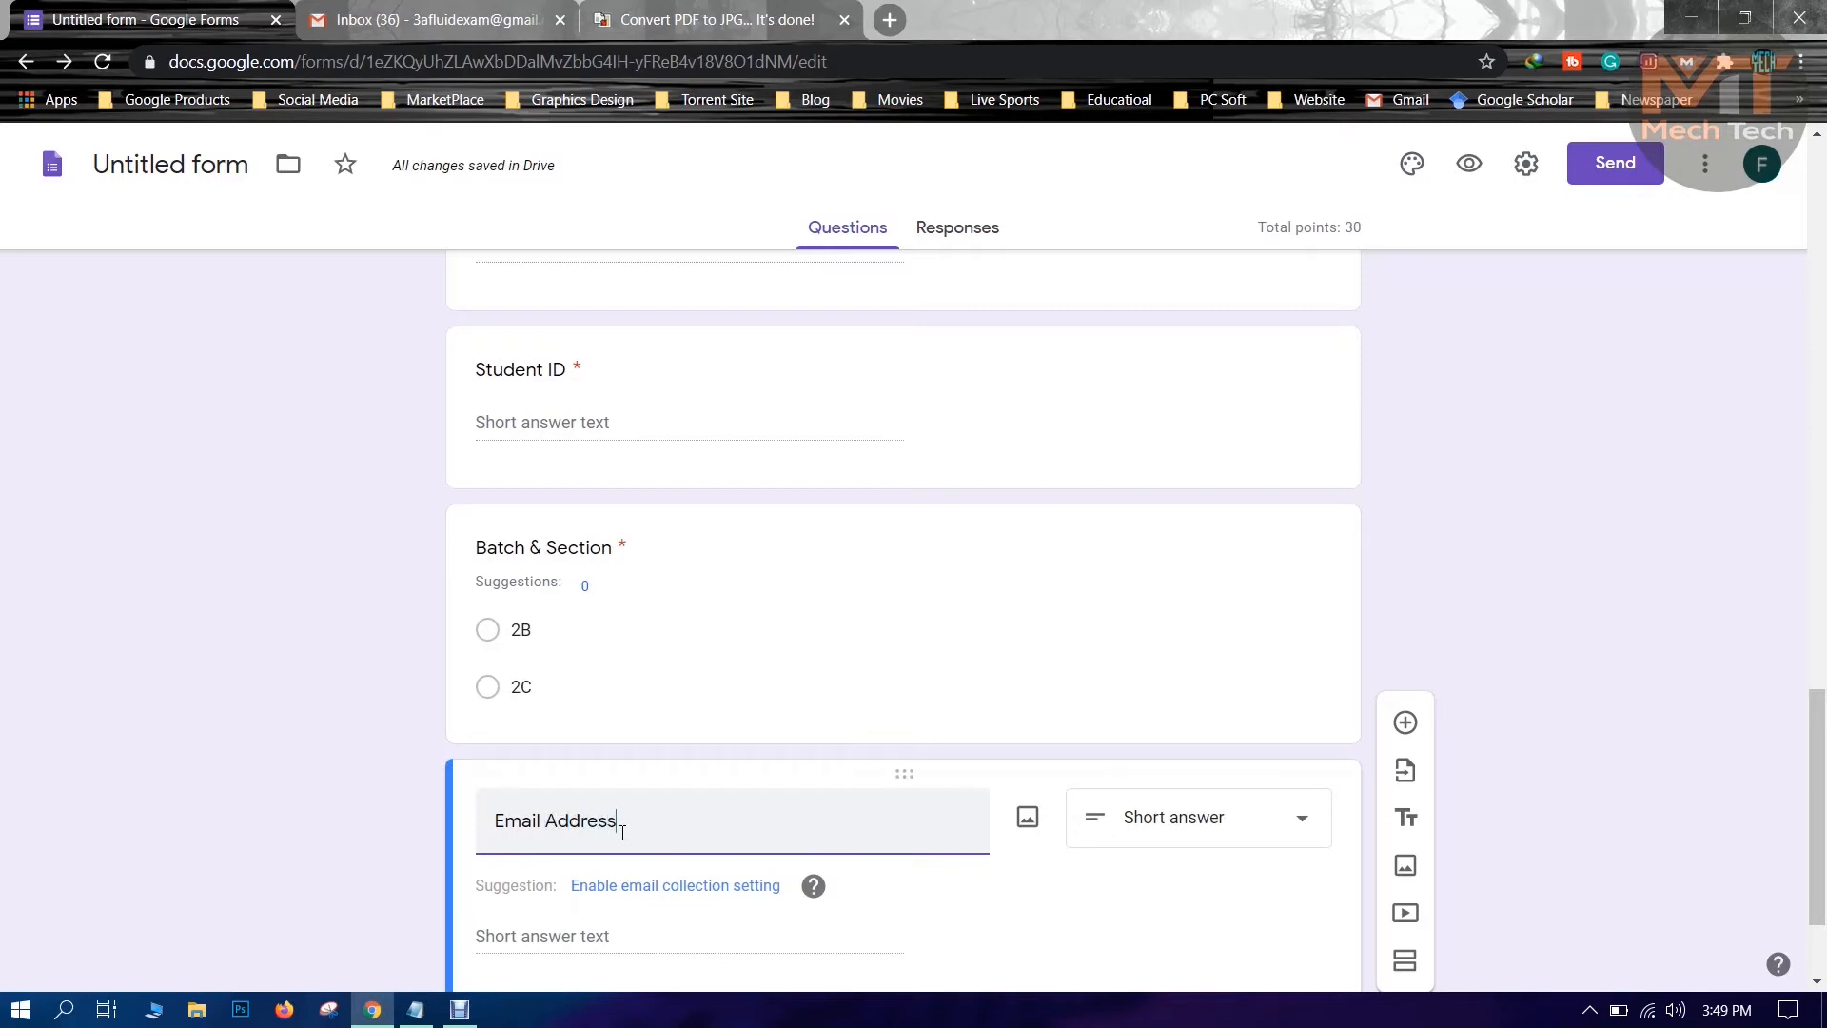
pyautogui.scroll(-2, 670, 786)
pyautogui.click(1257, 875)
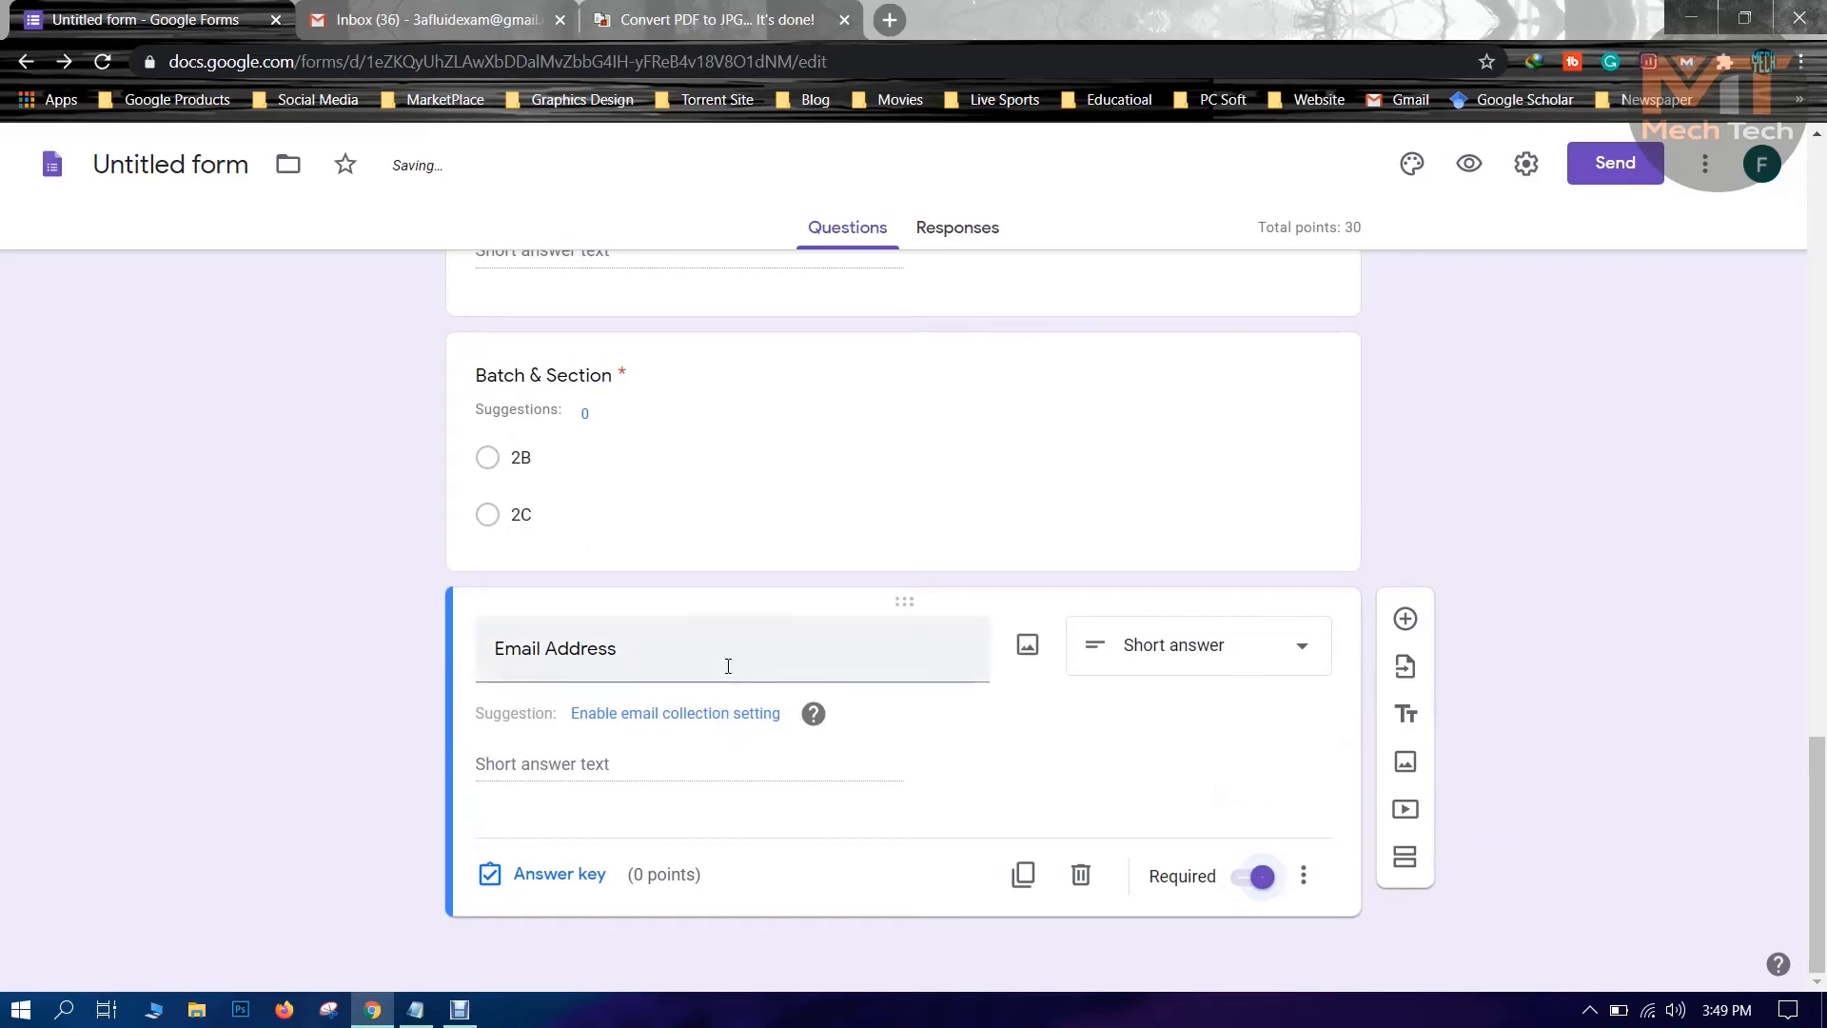
# Review the form in the editor, from the Mid-Term Exam instructions through the question paper to the Student Information section.
pyautogui.scroll(1, 1248, 585)
pyautogui.scroll(20, 1249, 585)
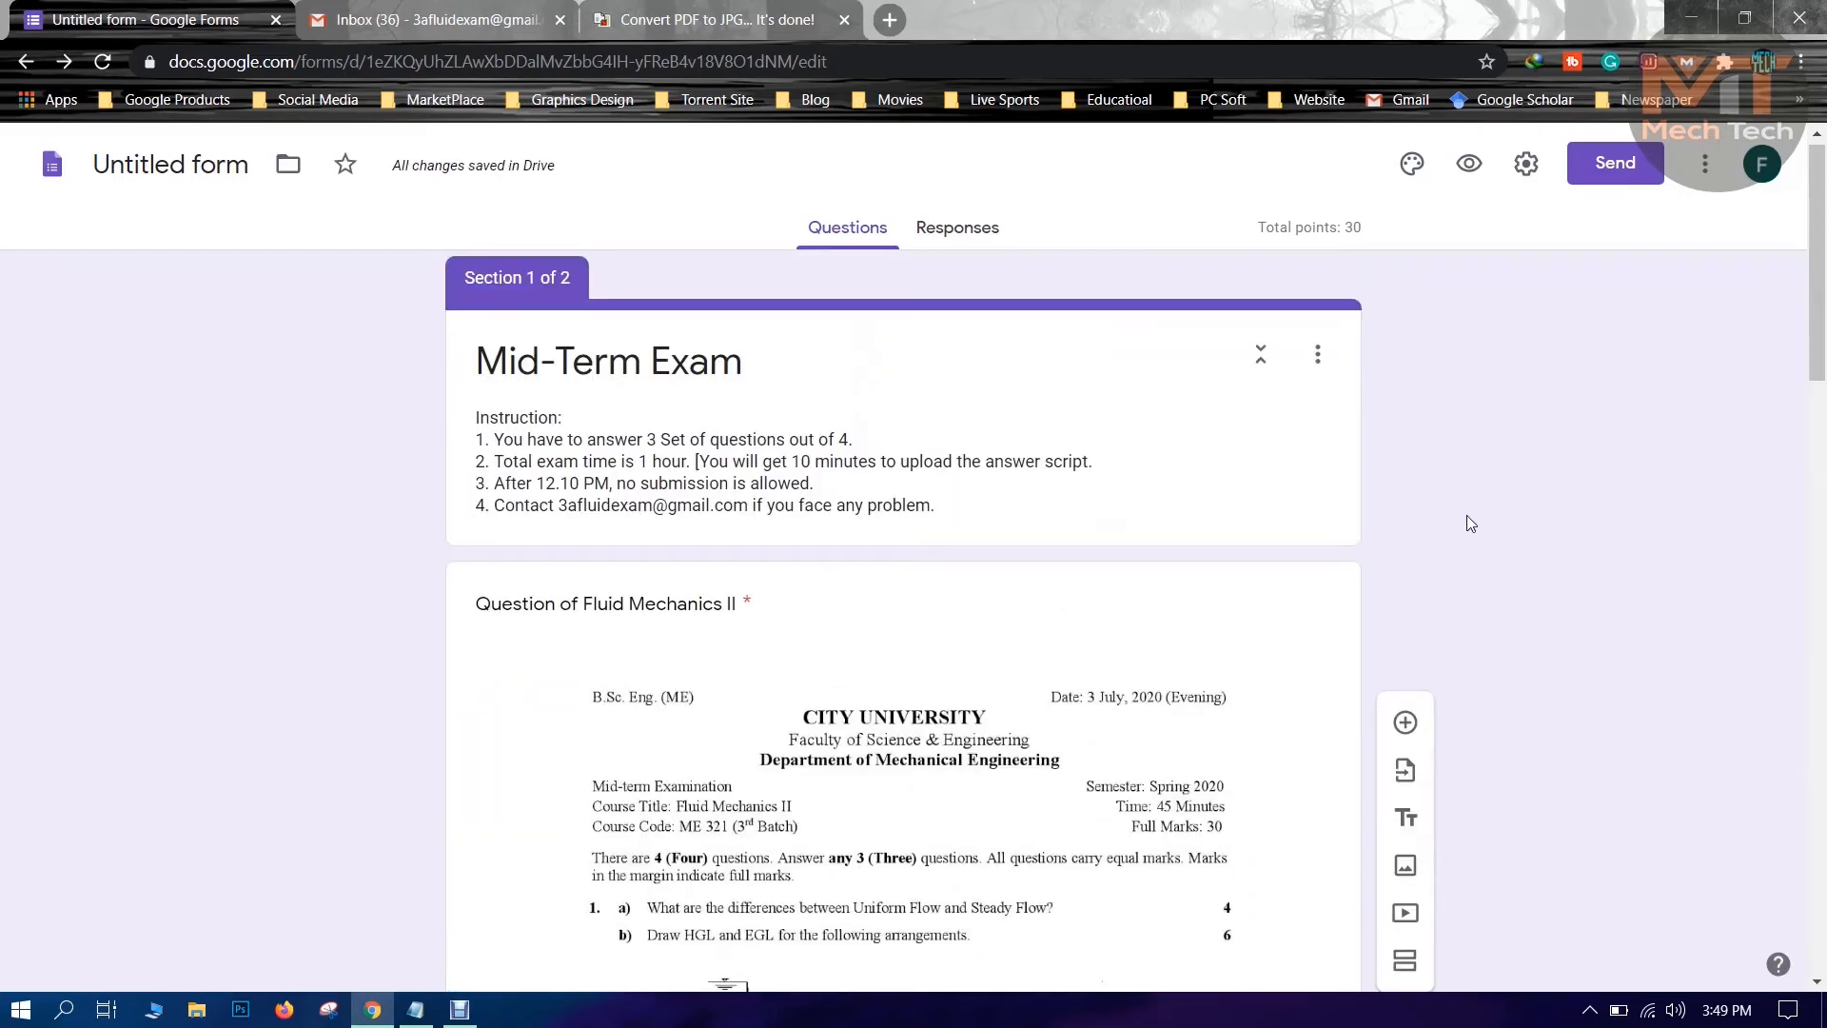
pyautogui.scroll(-12, 1460, 519)
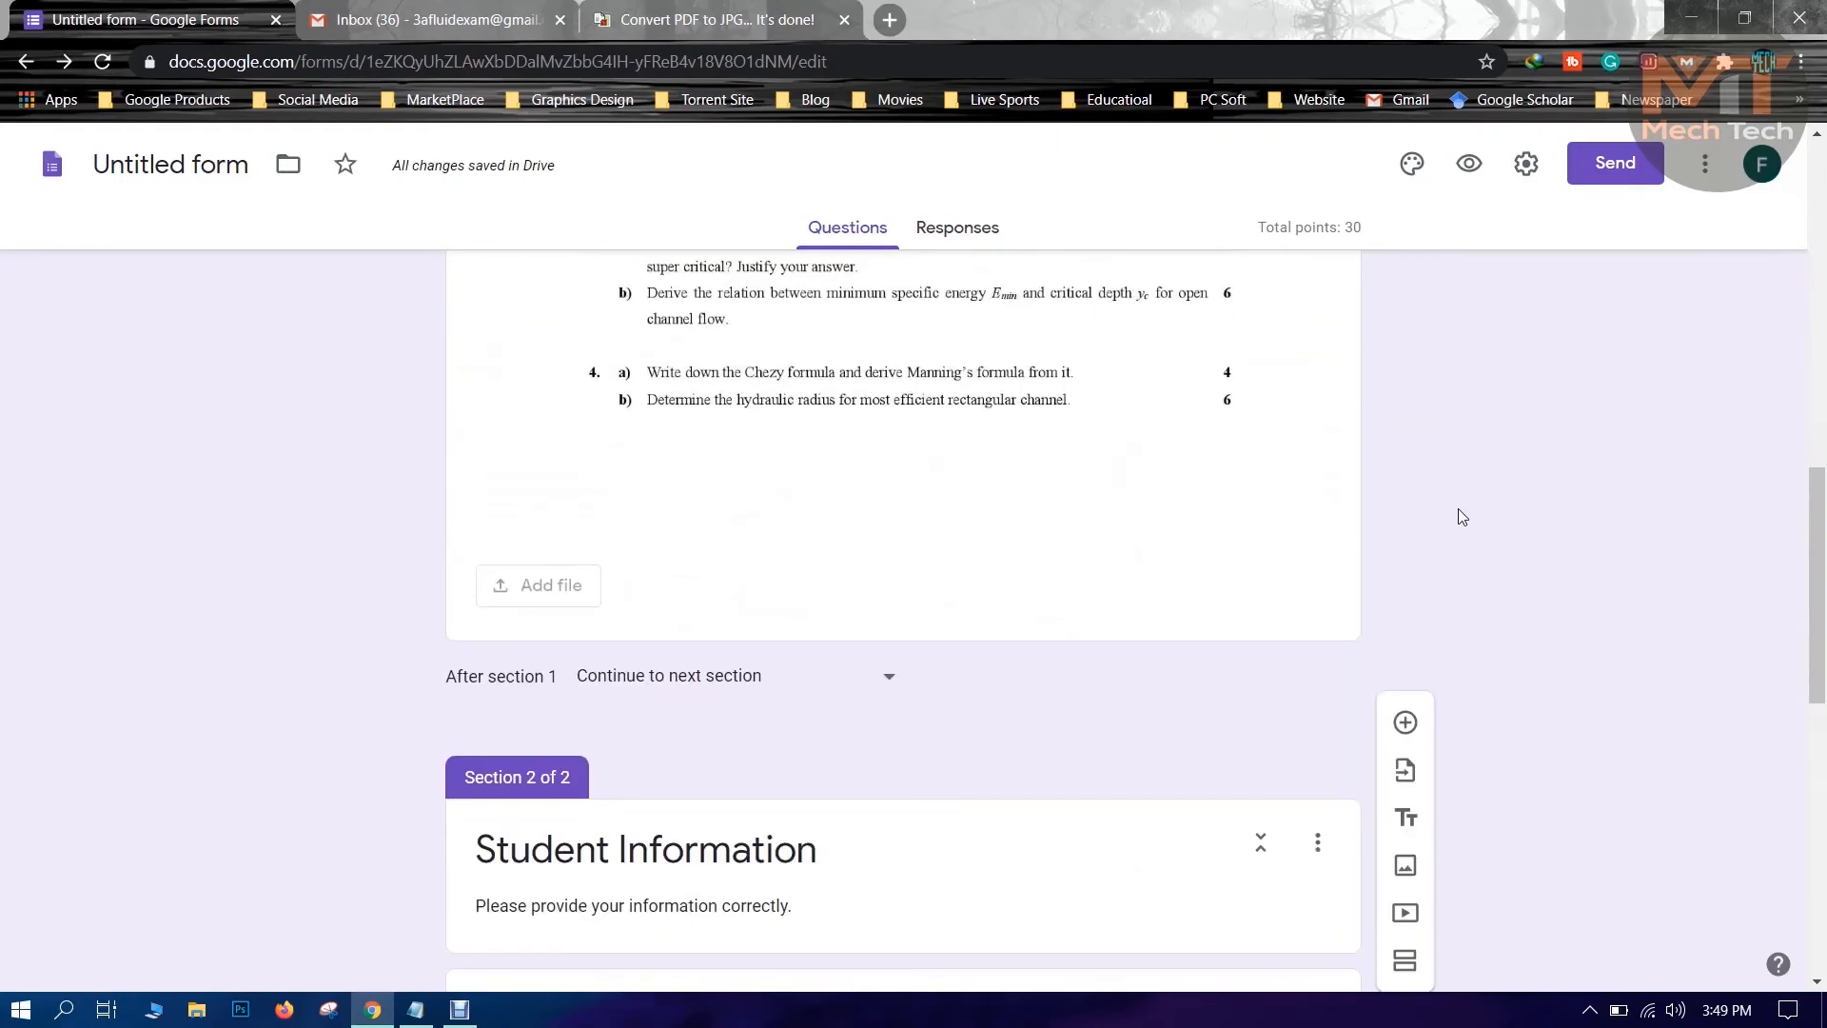
pyautogui.scroll(2, 1462, 517)
pyautogui.scroll(12, 1461, 517)
pyautogui.scroll(-20, 1462, 516)
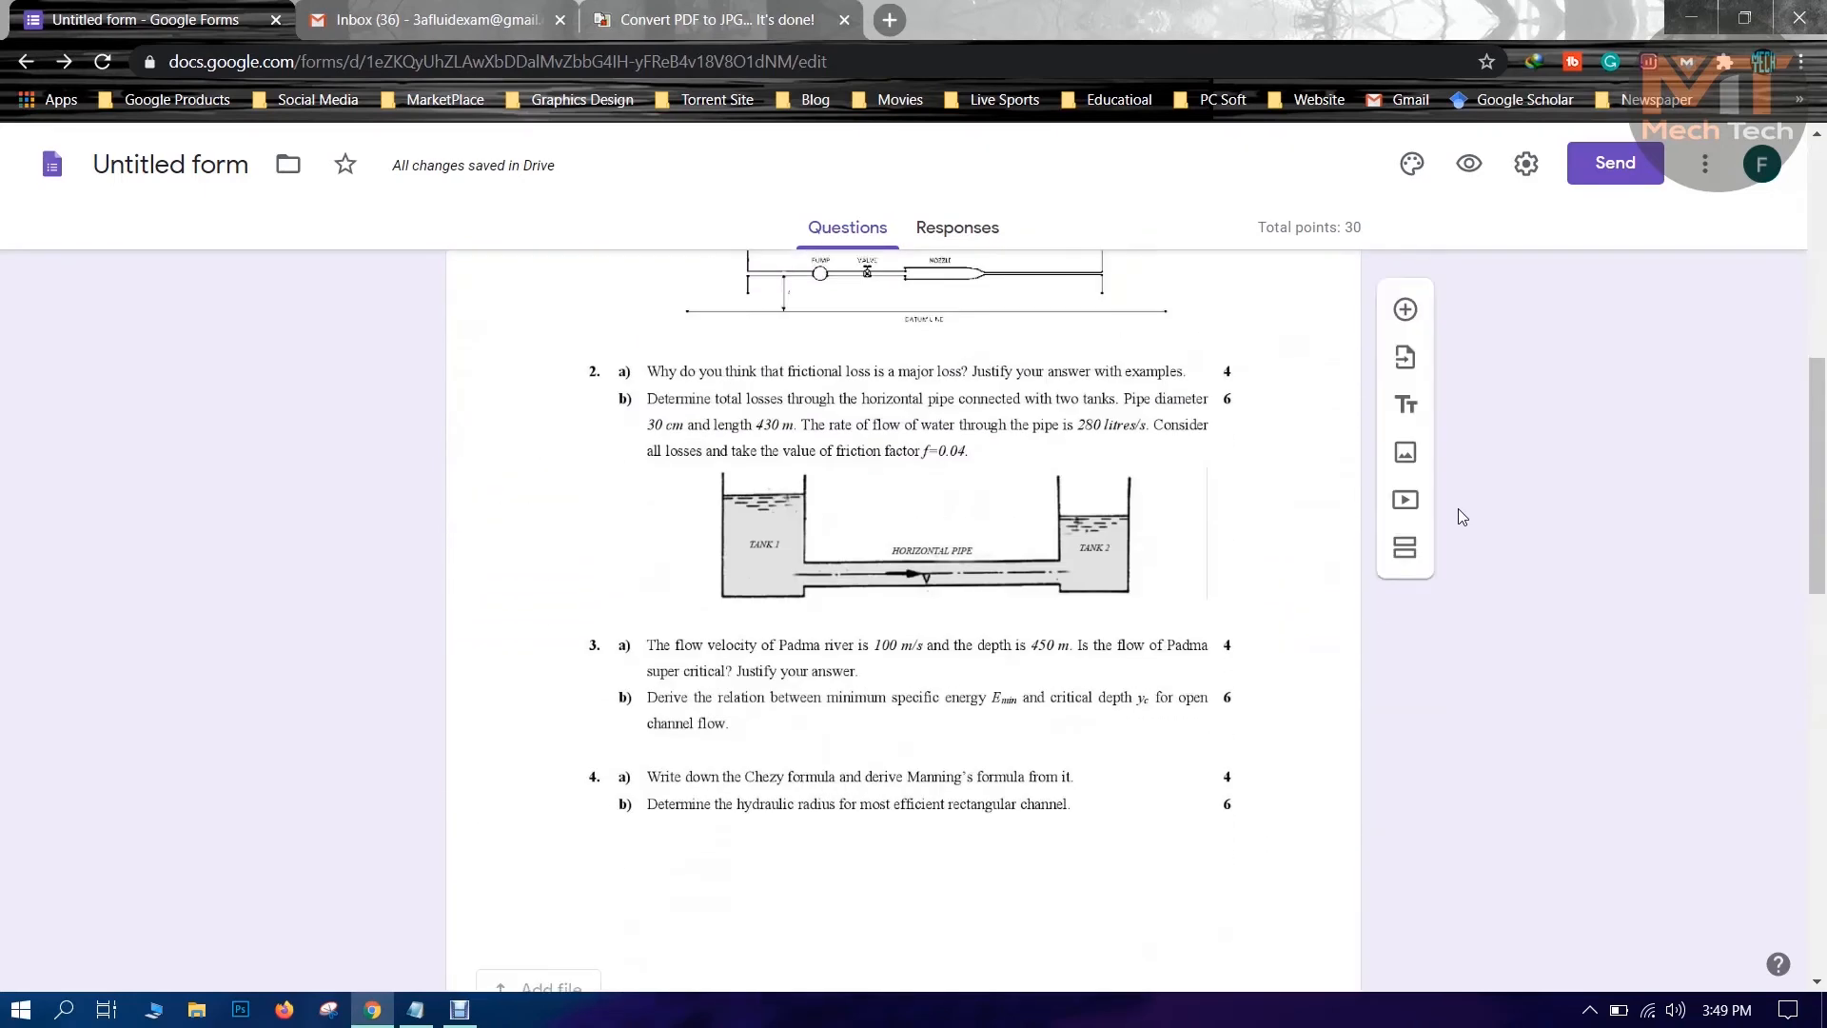
pyautogui.scroll(20, 1463, 517)
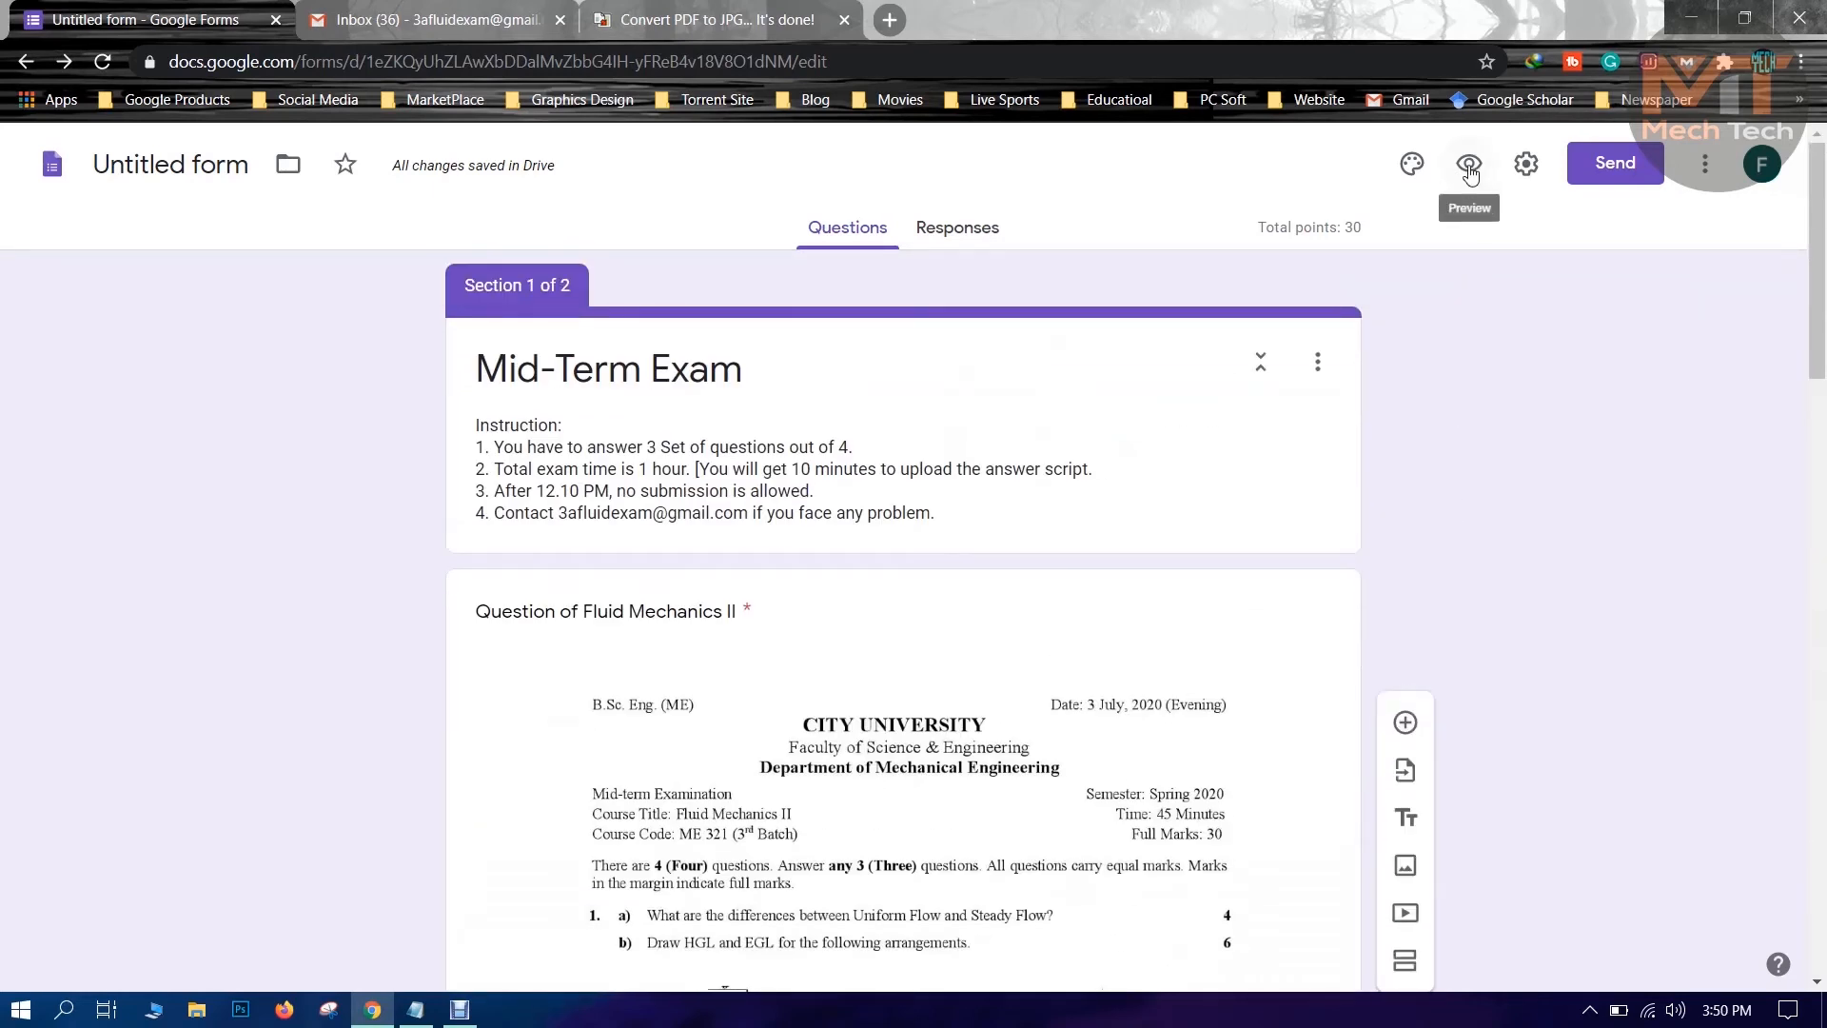
# Preview the form and look through its first page from the instructions to the file upload field.
pyautogui.click(1470, 175)
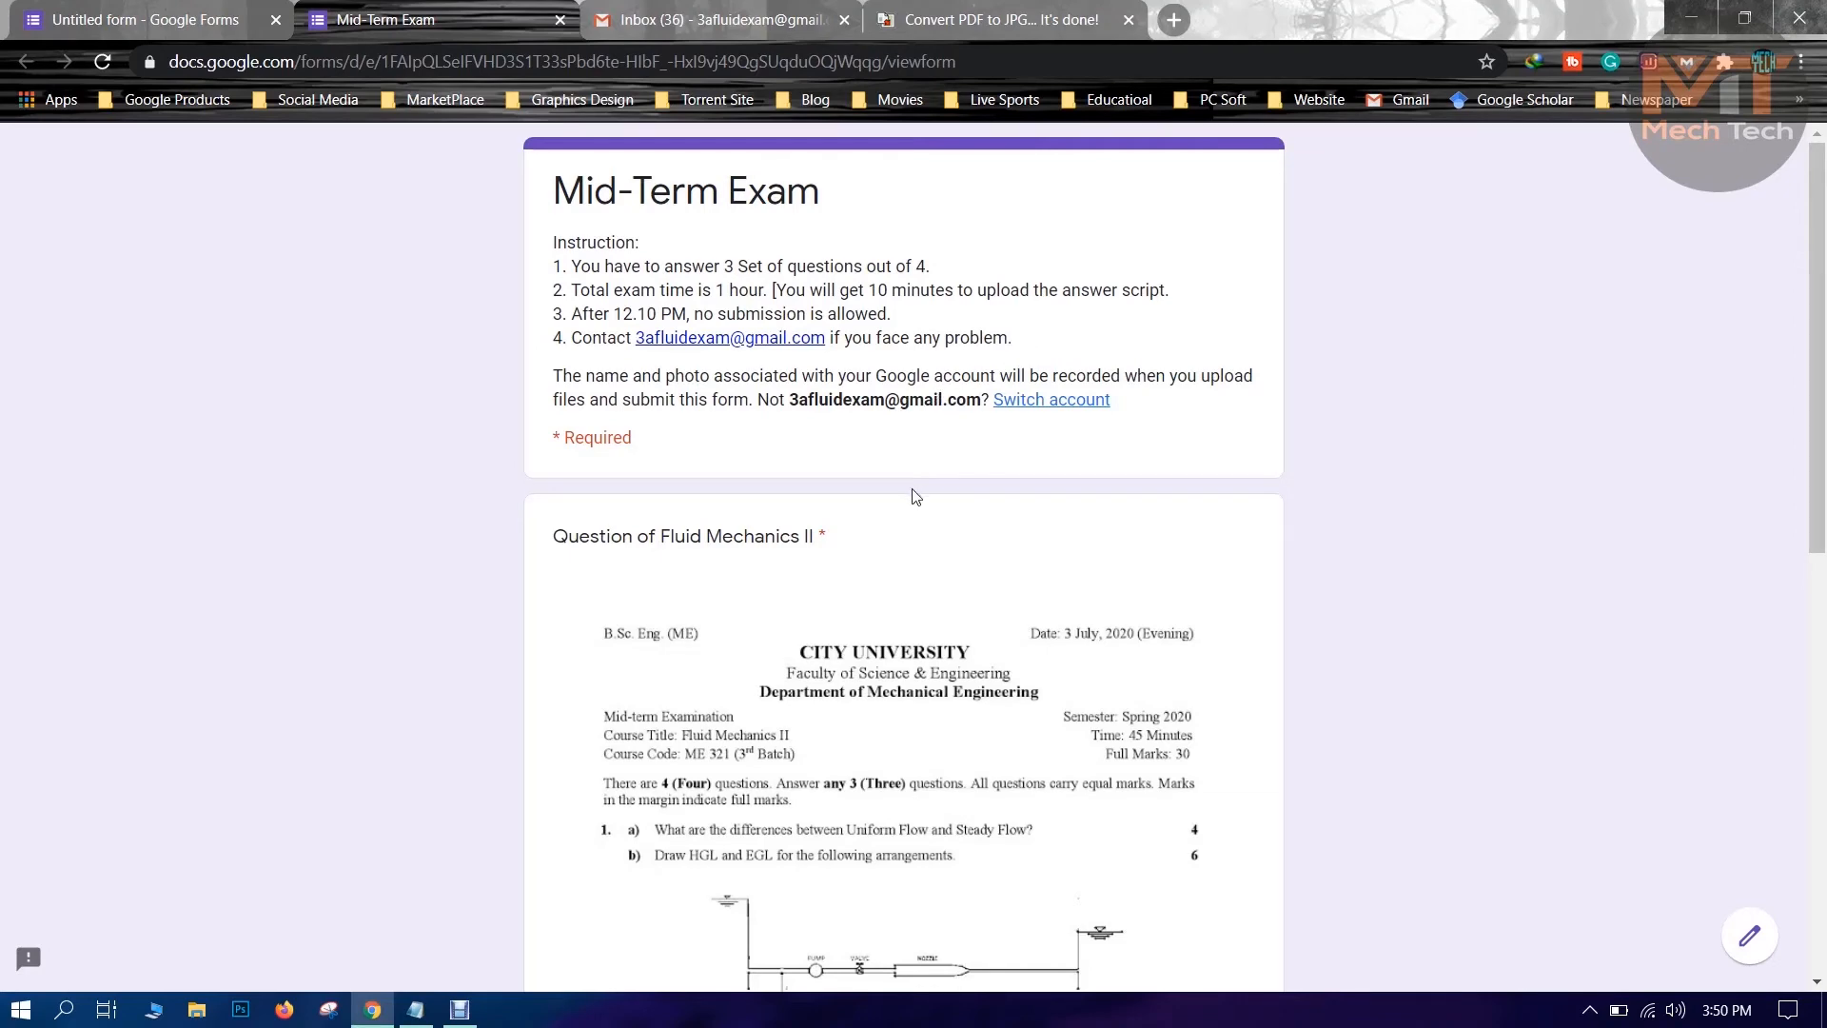
pyautogui.scroll(-8, 915, 496)
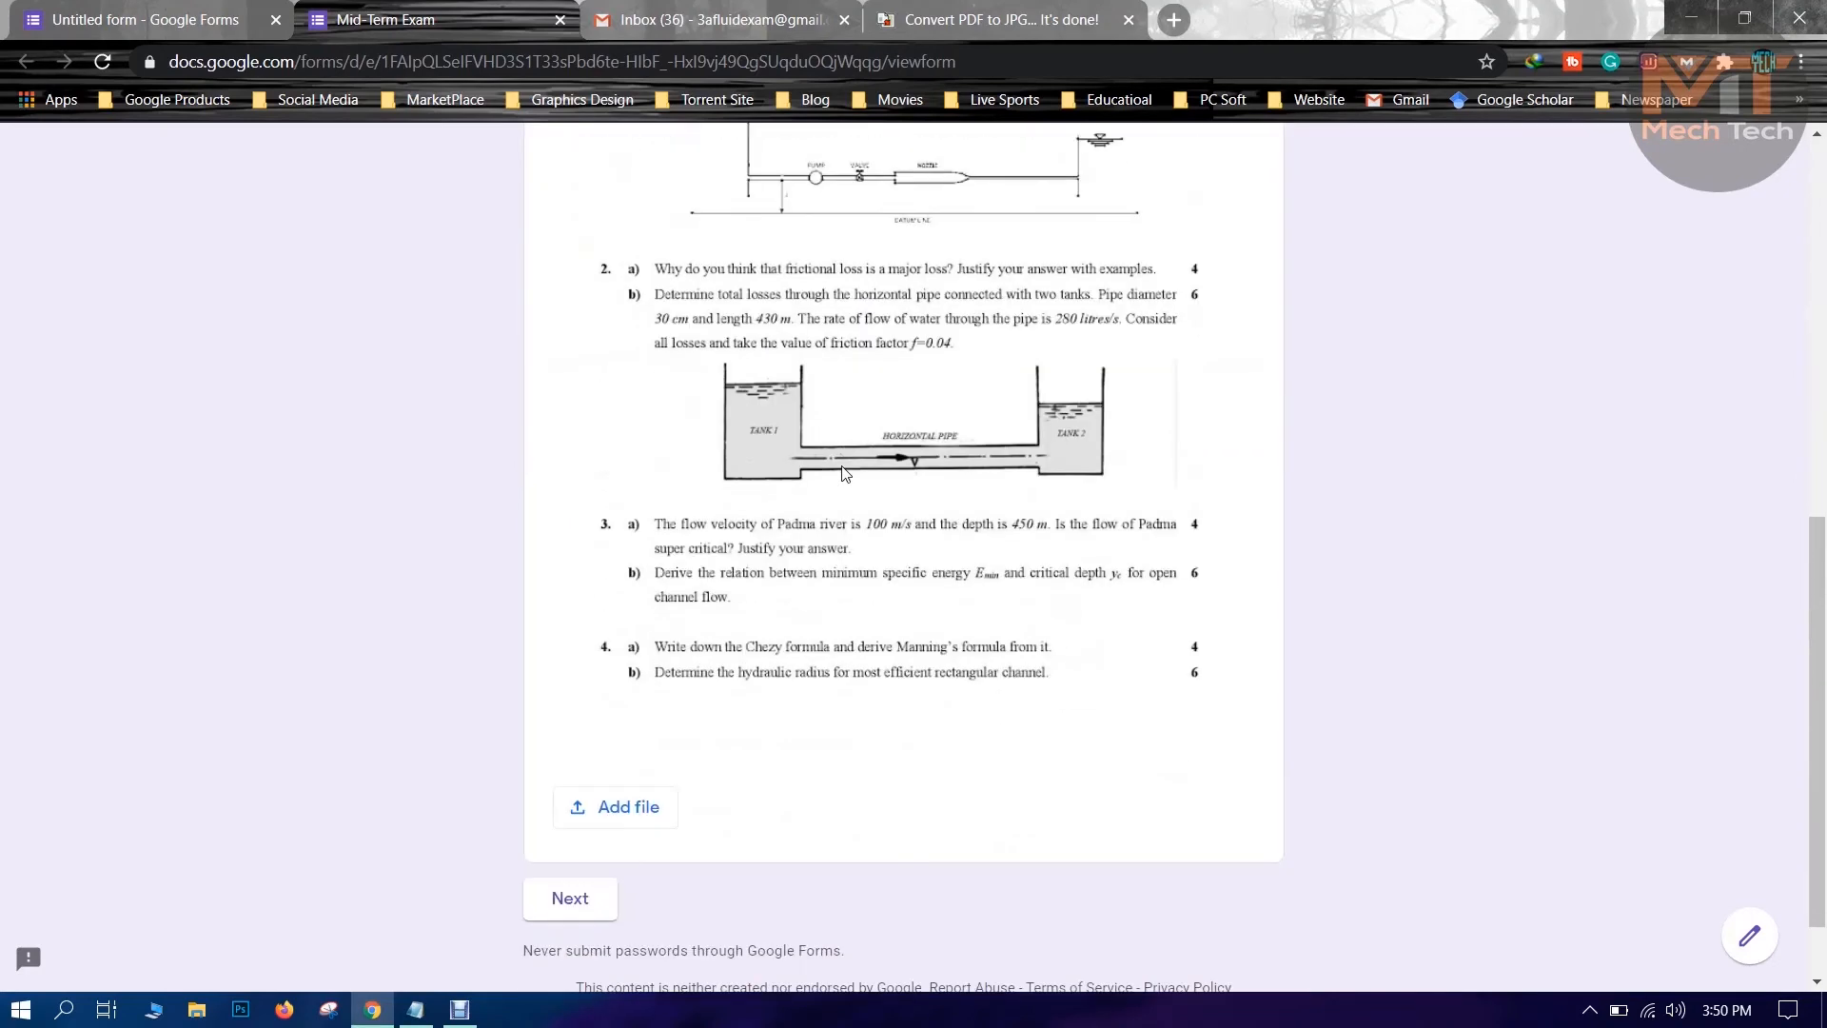
pyautogui.scroll(10, 844, 473)
pyautogui.scroll(-5, 809, 467)
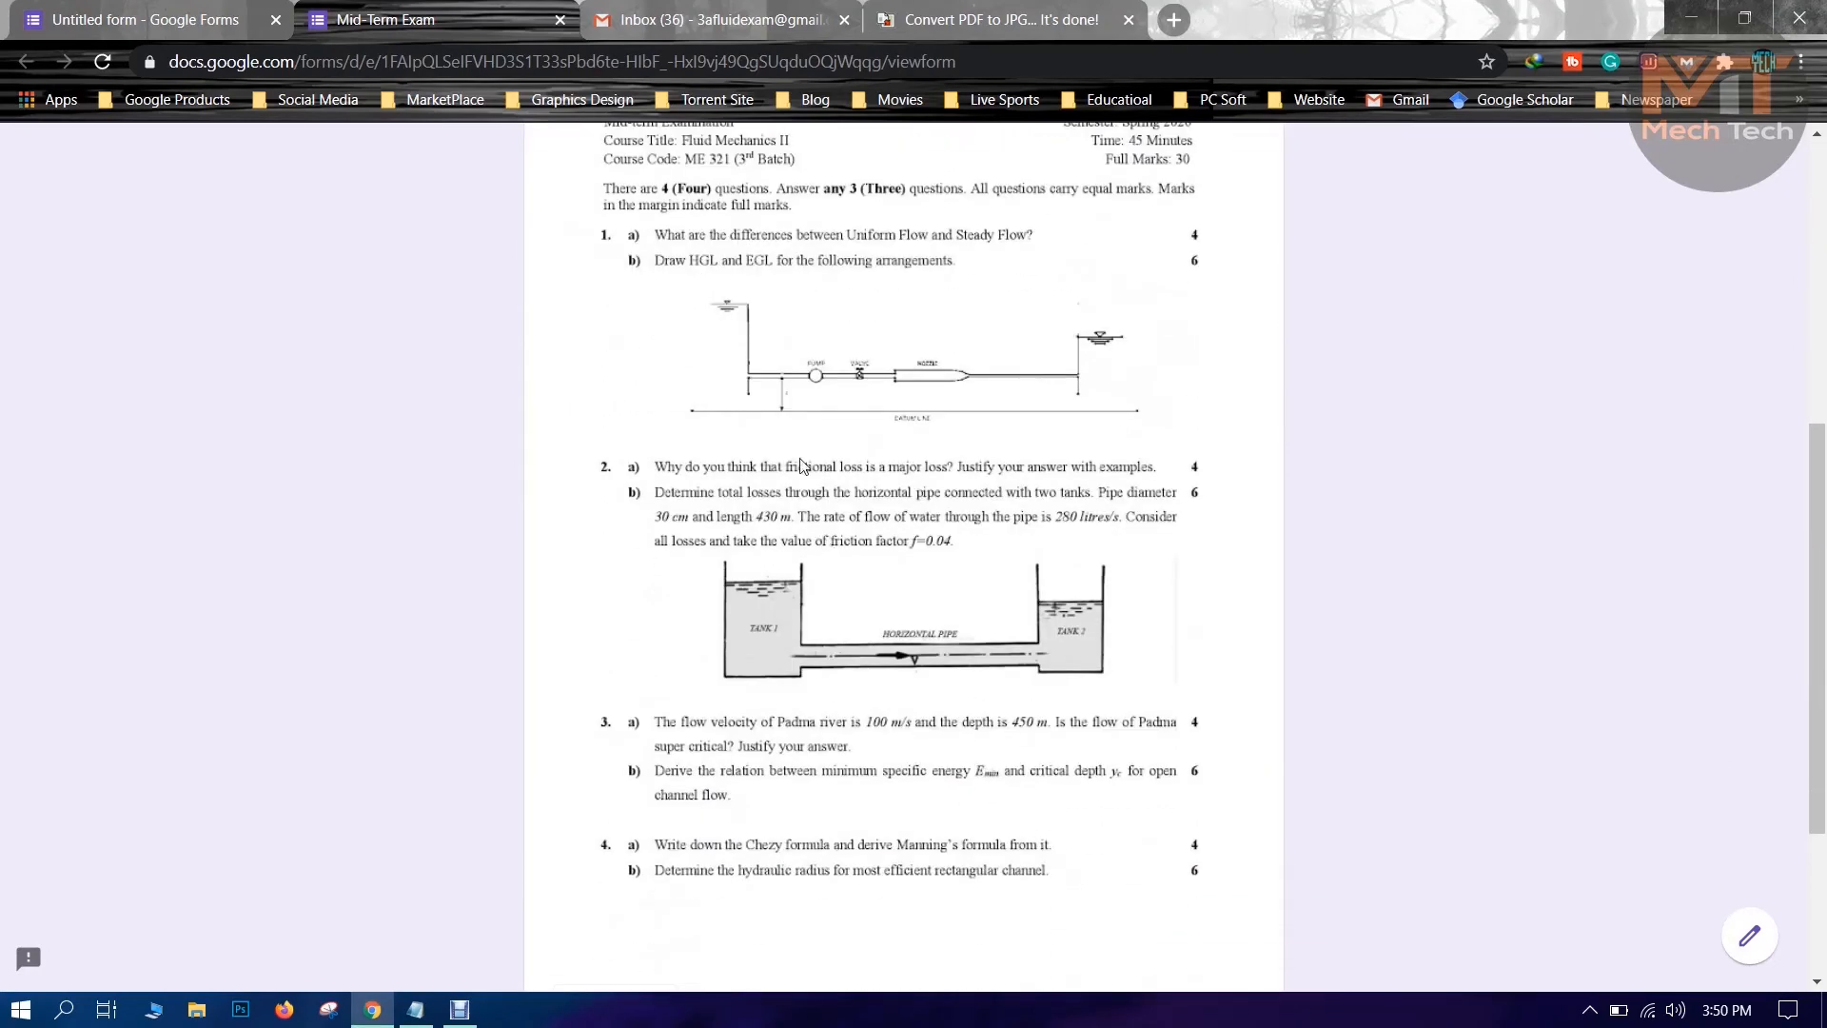
pyautogui.scroll(-3, 868, 333)
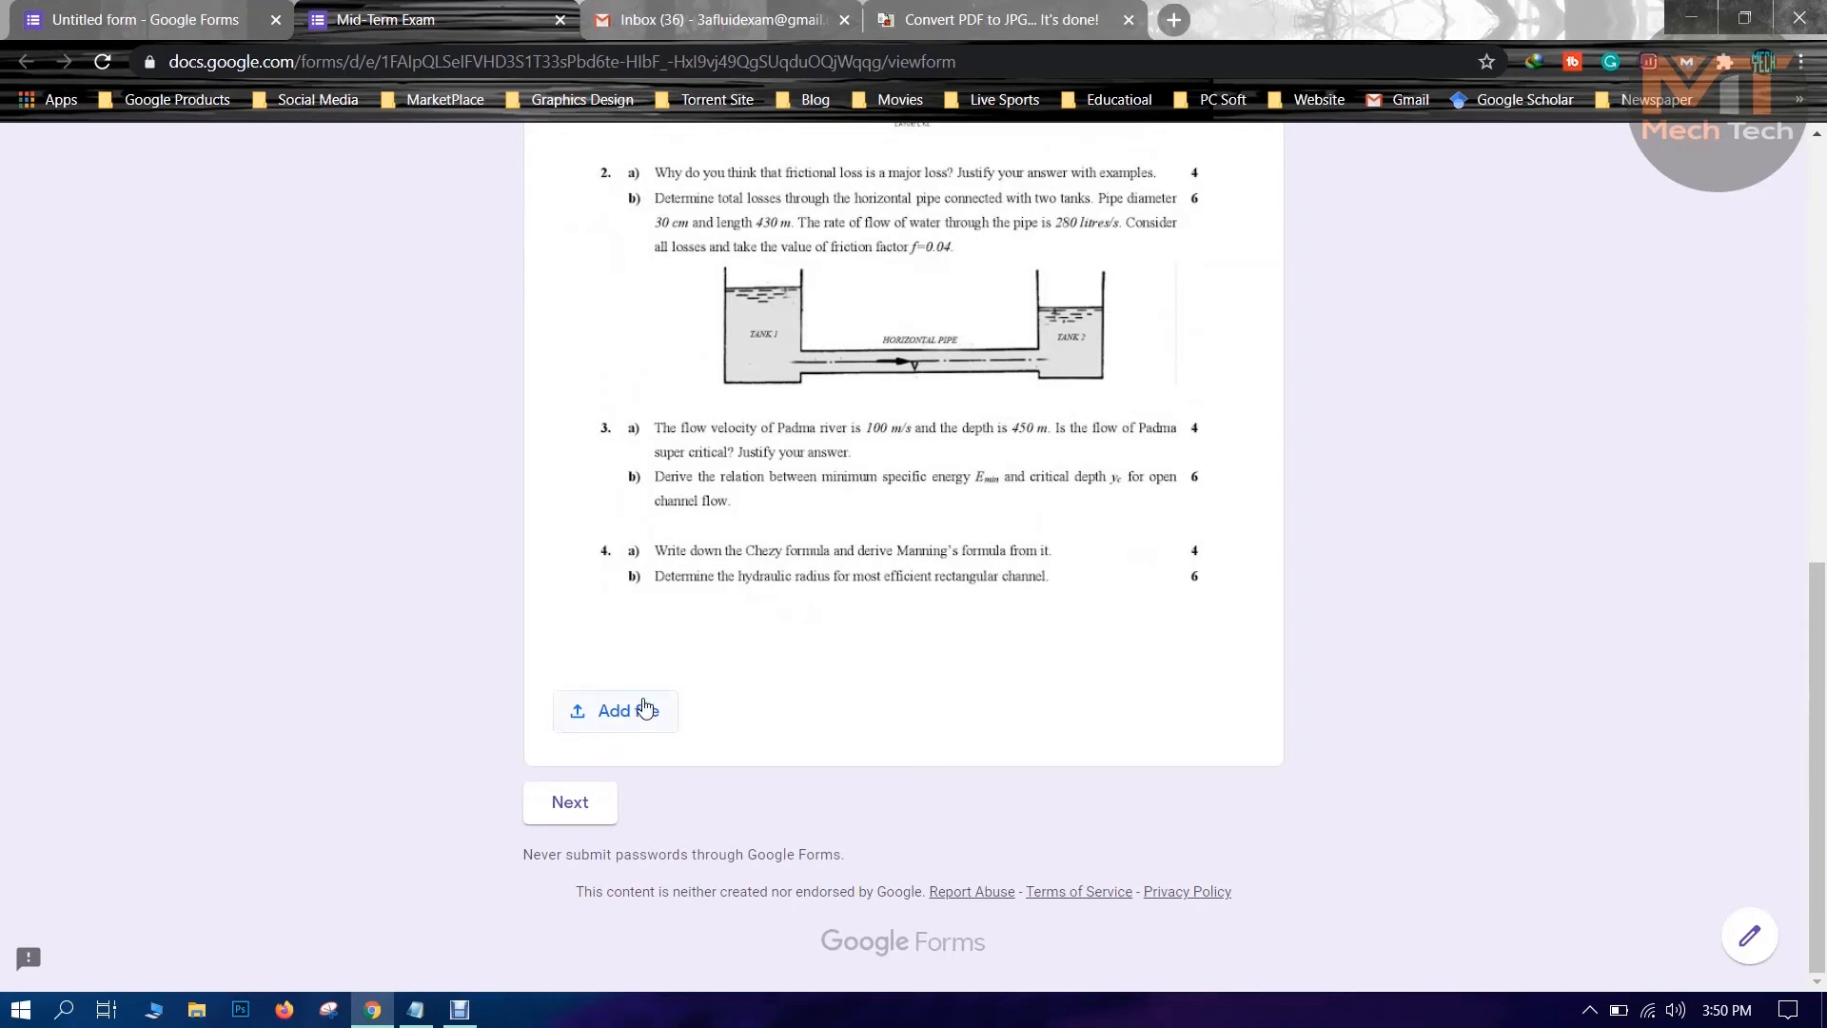
# Return to the form editor, stop the form from accepting responses, and turn accepting responses back on.
pyautogui.click(83, 7)
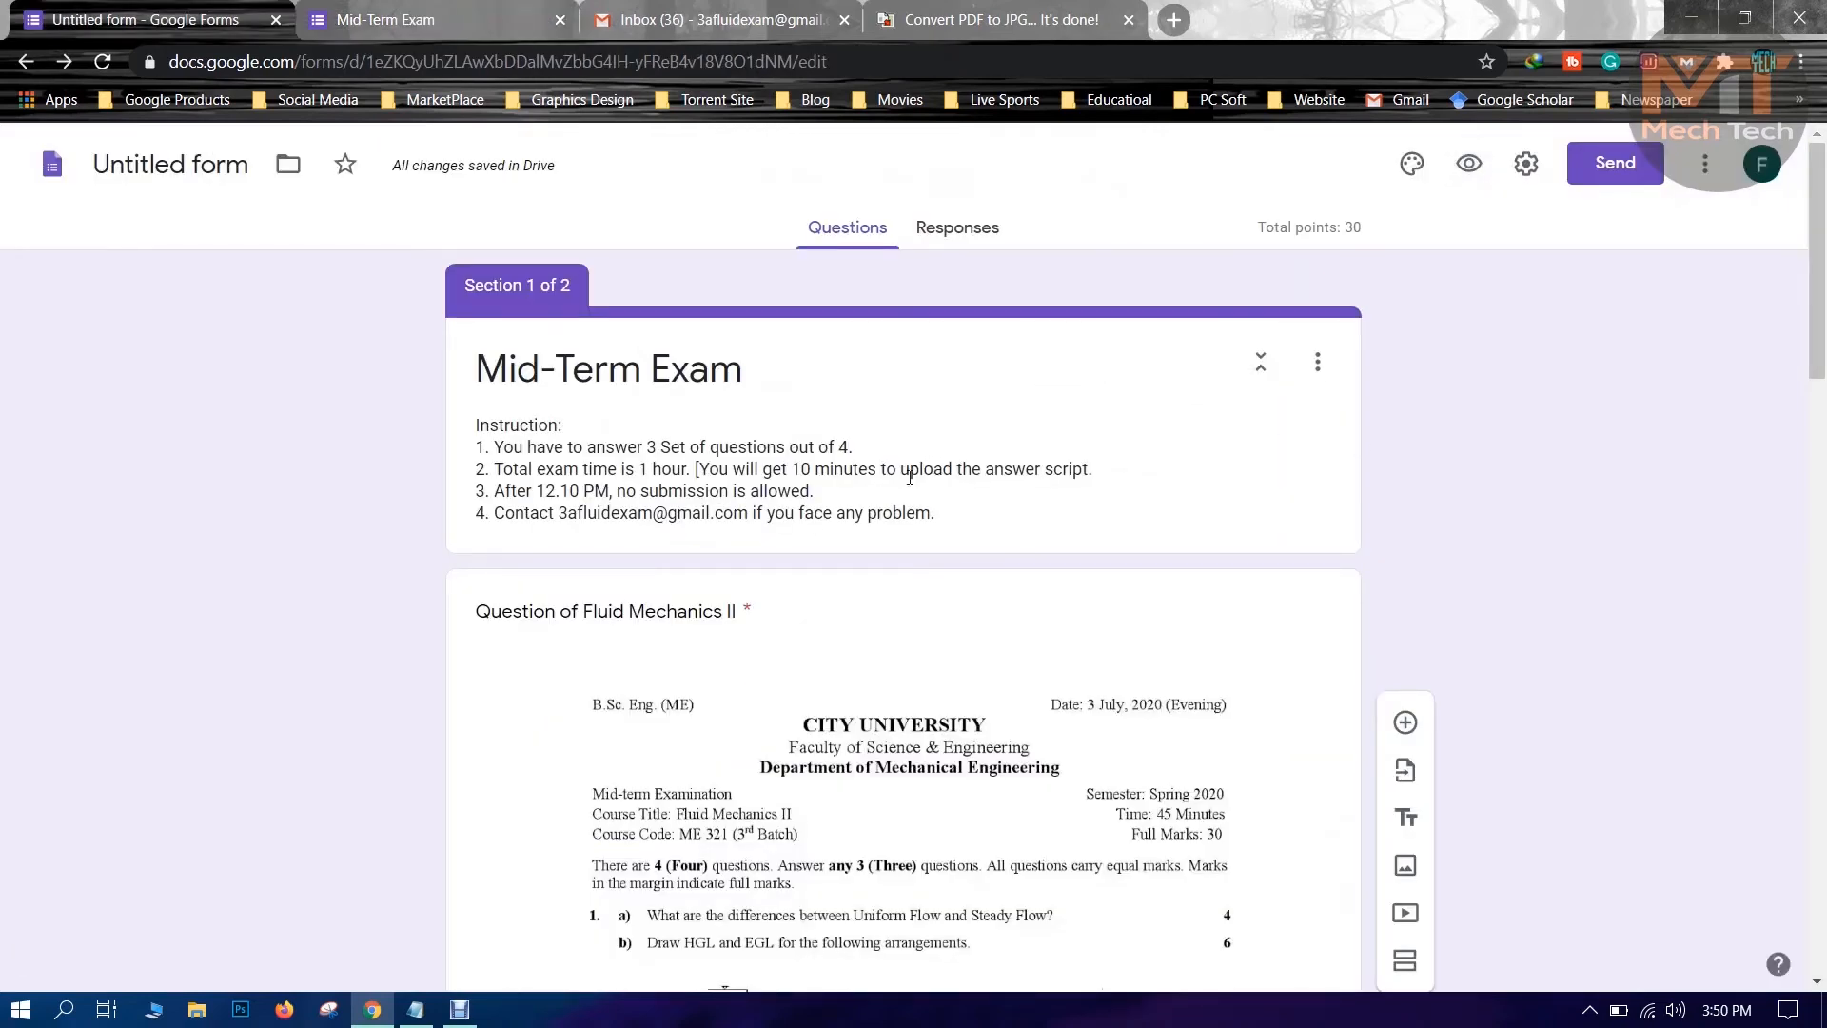
pyautogui.scroll(-15, 887, 487)
pyautogui.scroll(5, 993, 459)
pyautogui.scroll(5, 993, 459)
pyautogui.click(960, 228)
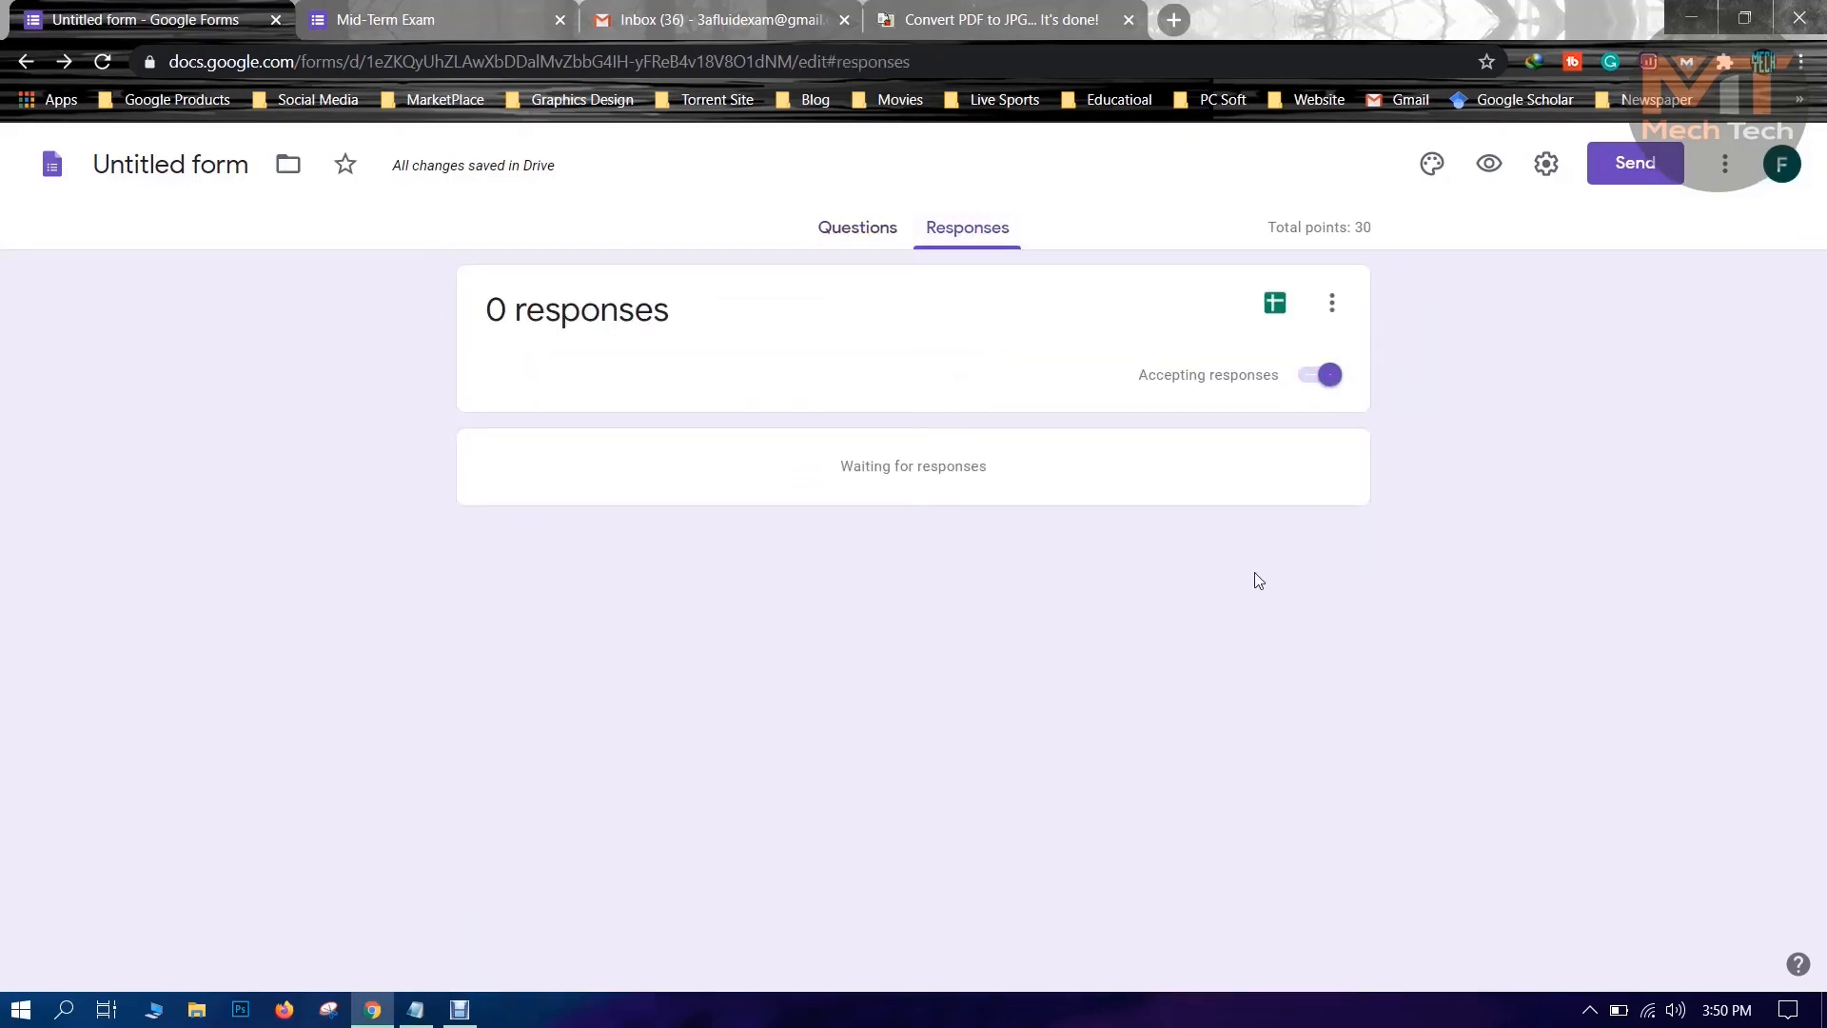
pyautogui.click(1304, 384)
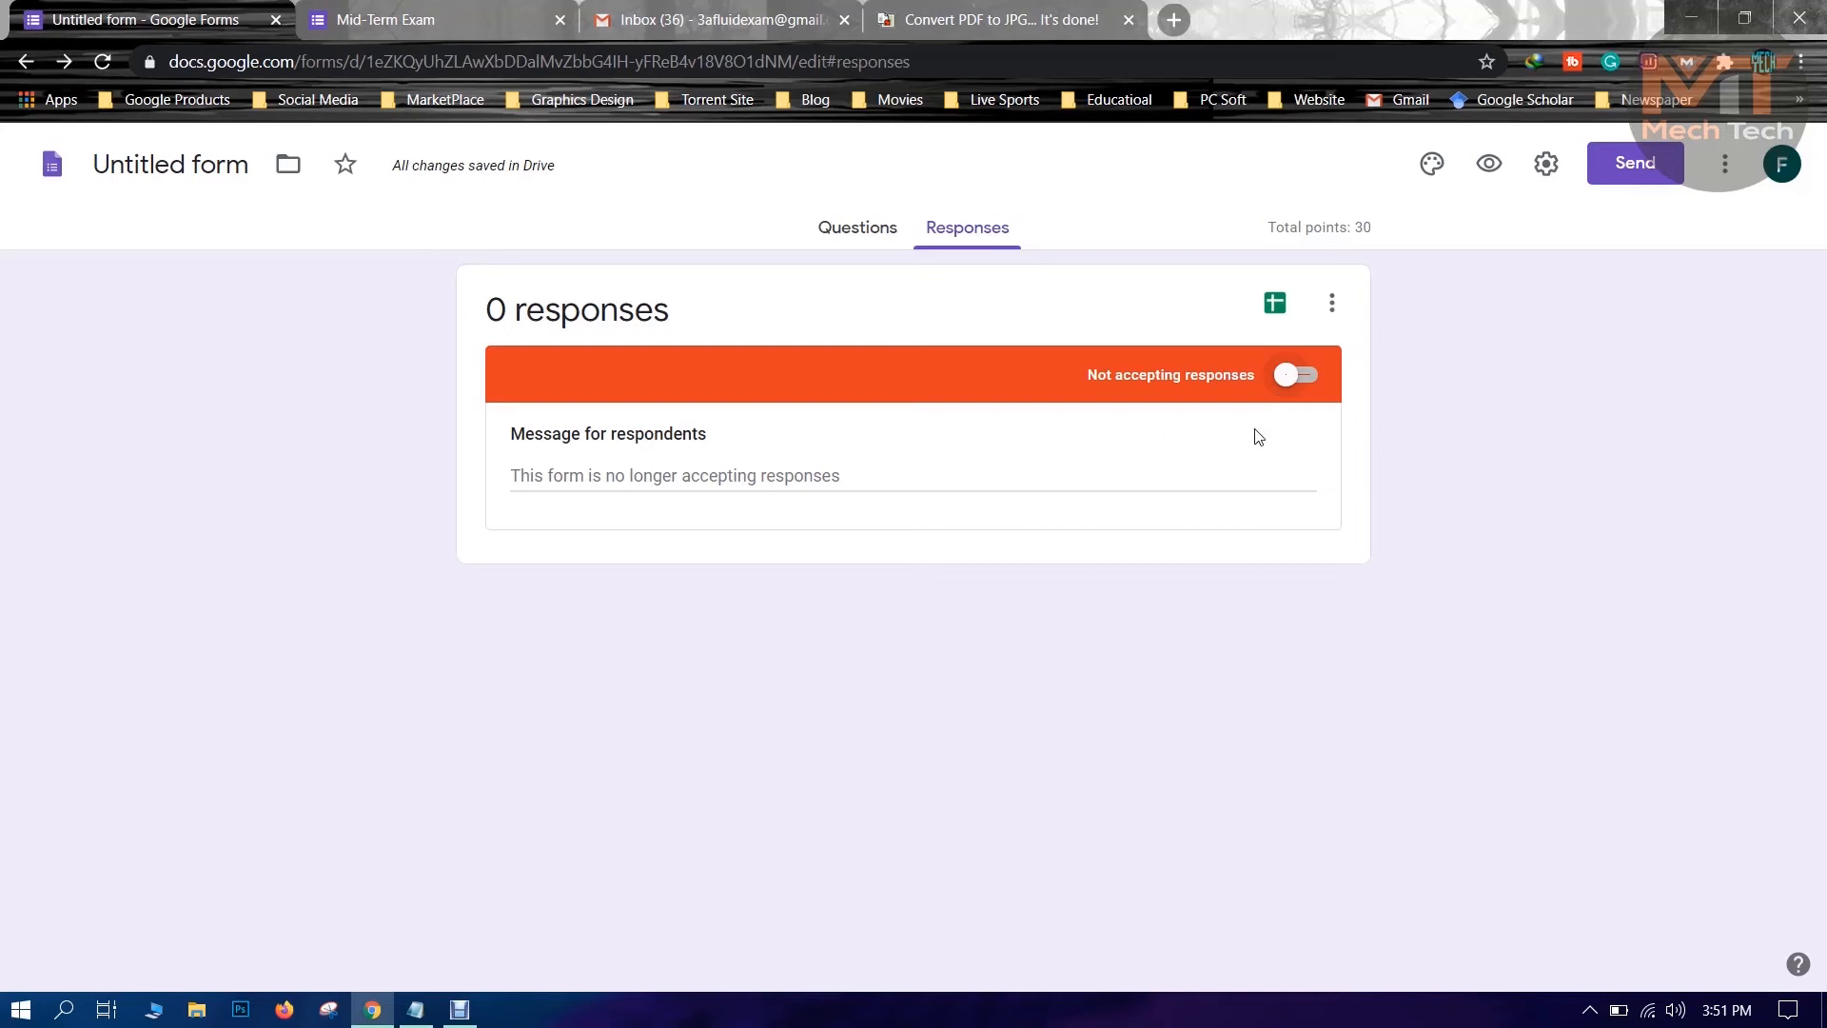
pyautogui.click(1309, 377)
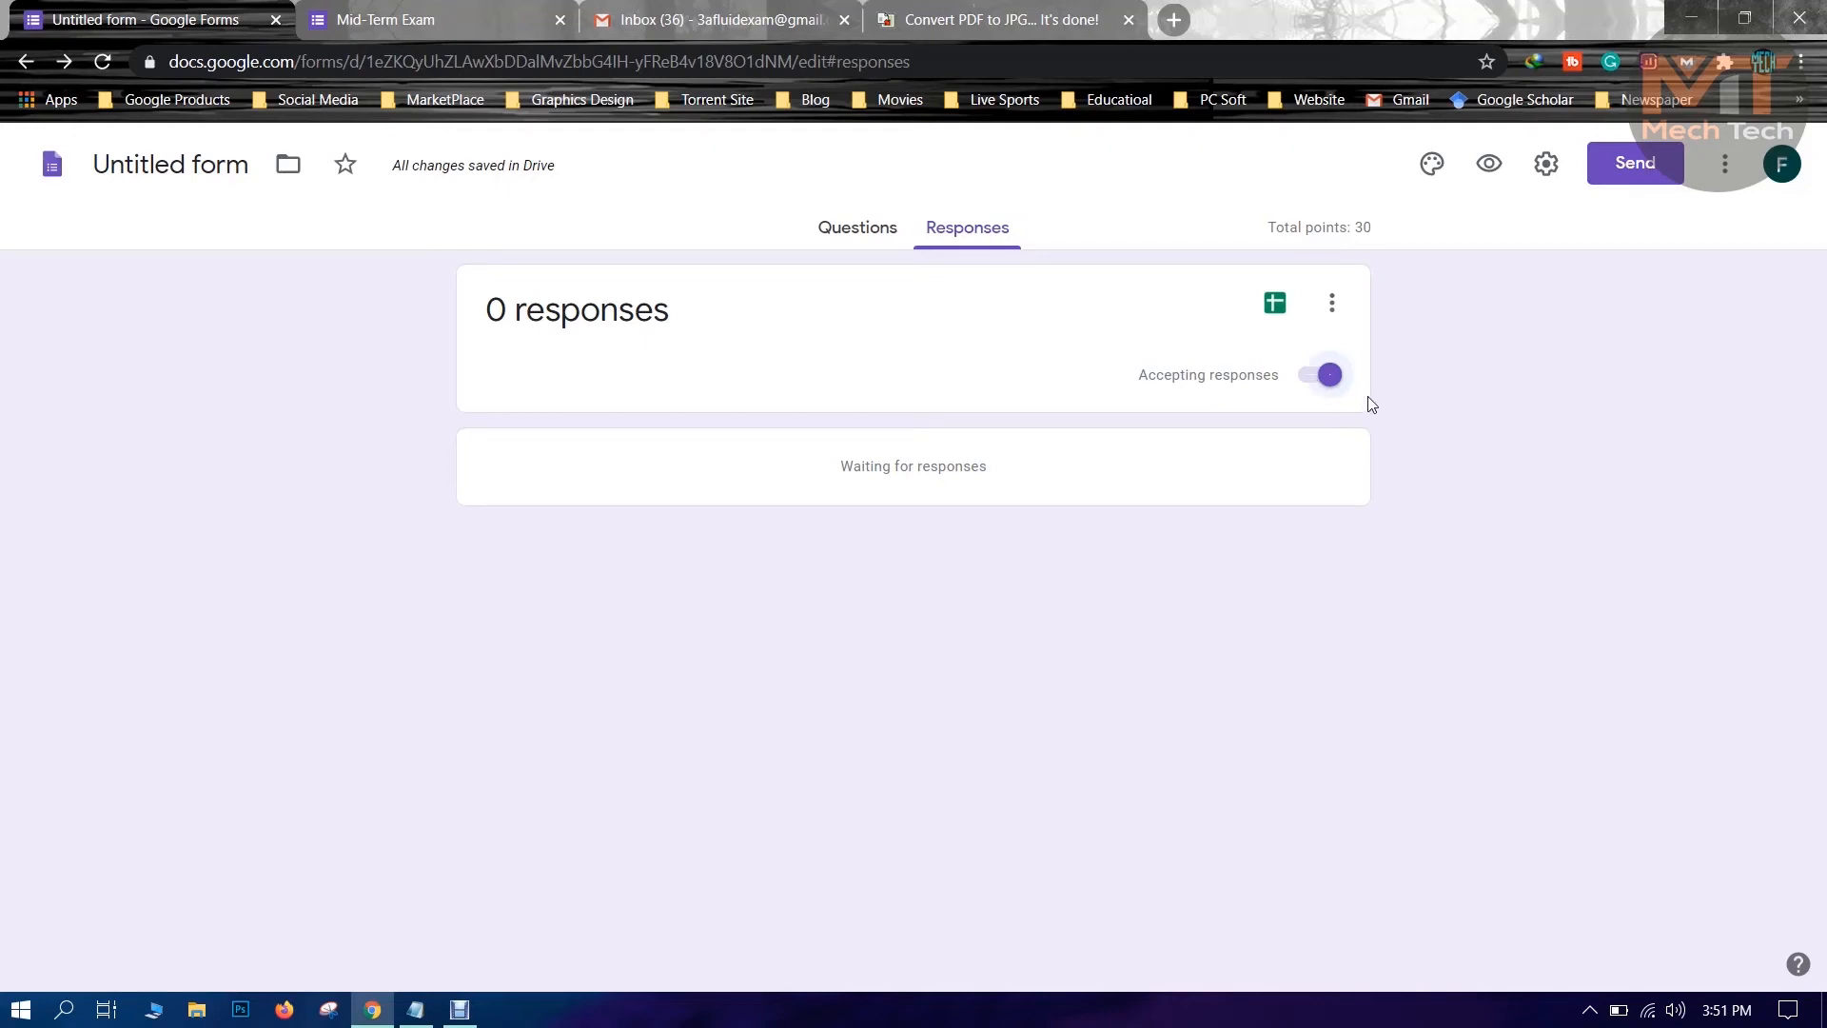
# Return to the Mid-Term Exam preview and read through the instructions and exam questions as a student.
pyautogui.click(377, 8)
pyautogui.scroll(15, 999, 489)
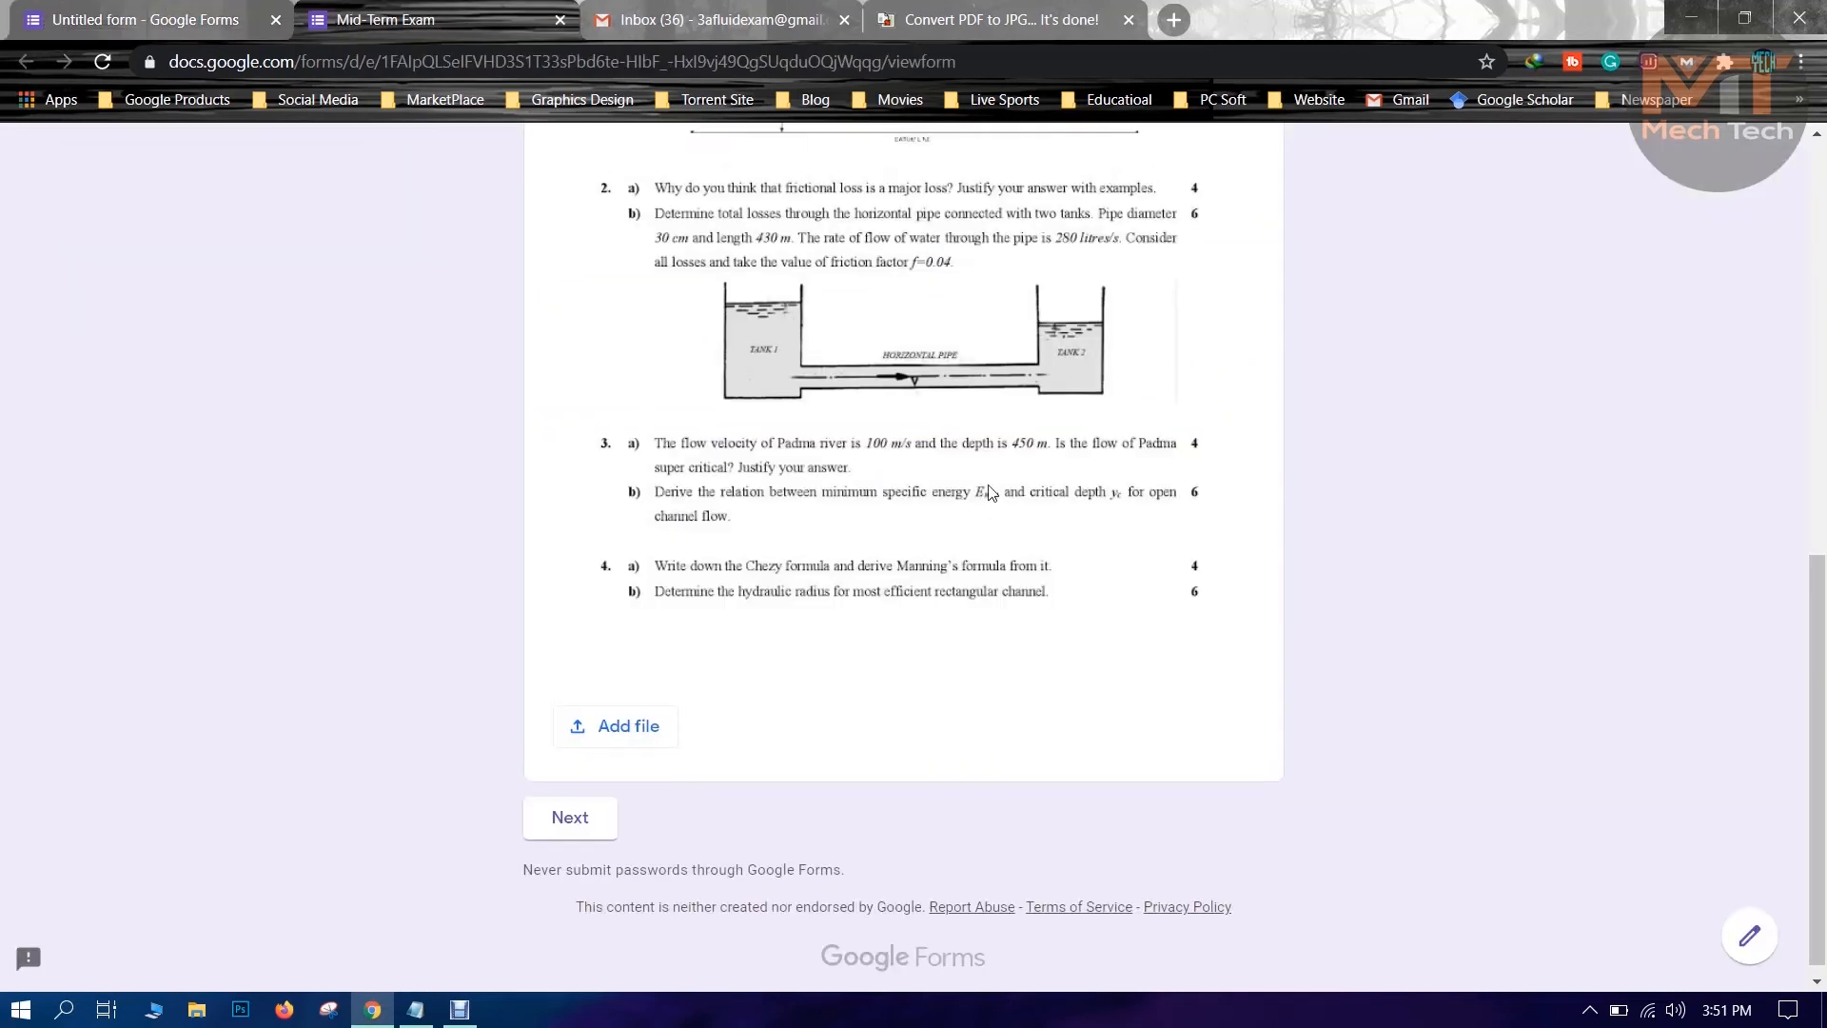
pyautogui.scroll(-12, 999, 489)
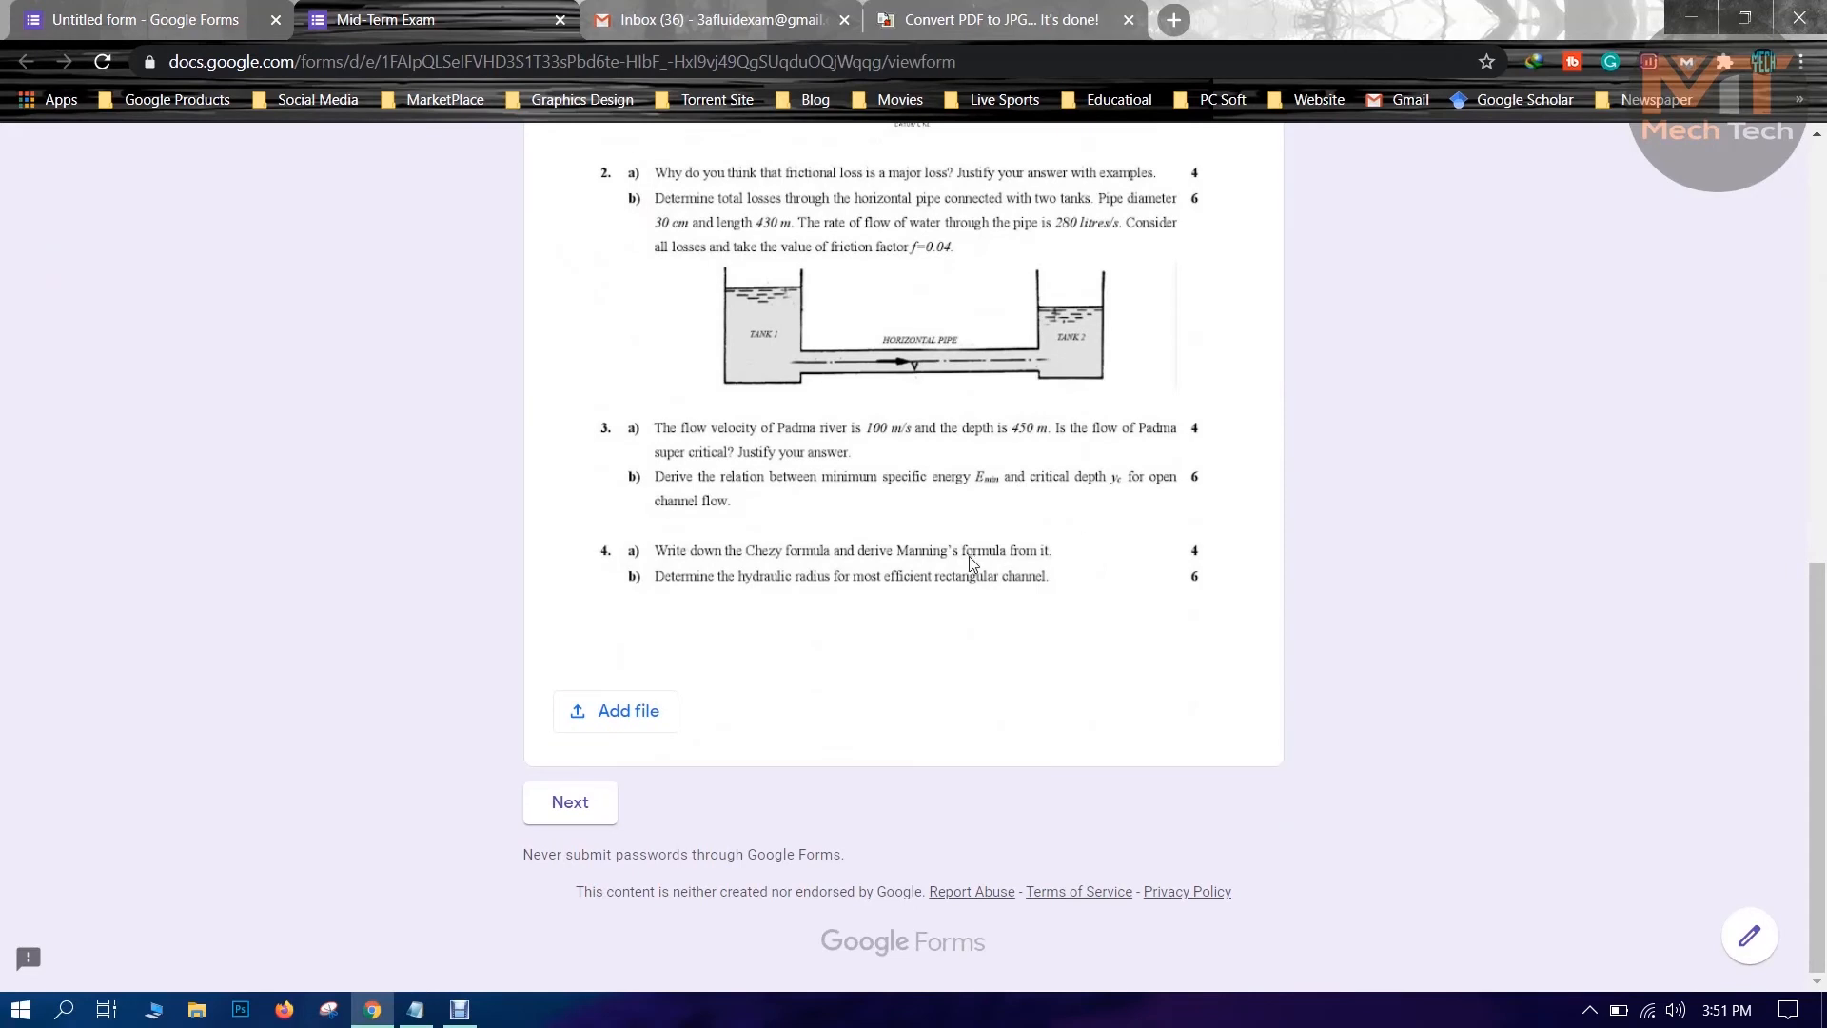
pyautogui.scroll(12, 969, 555)
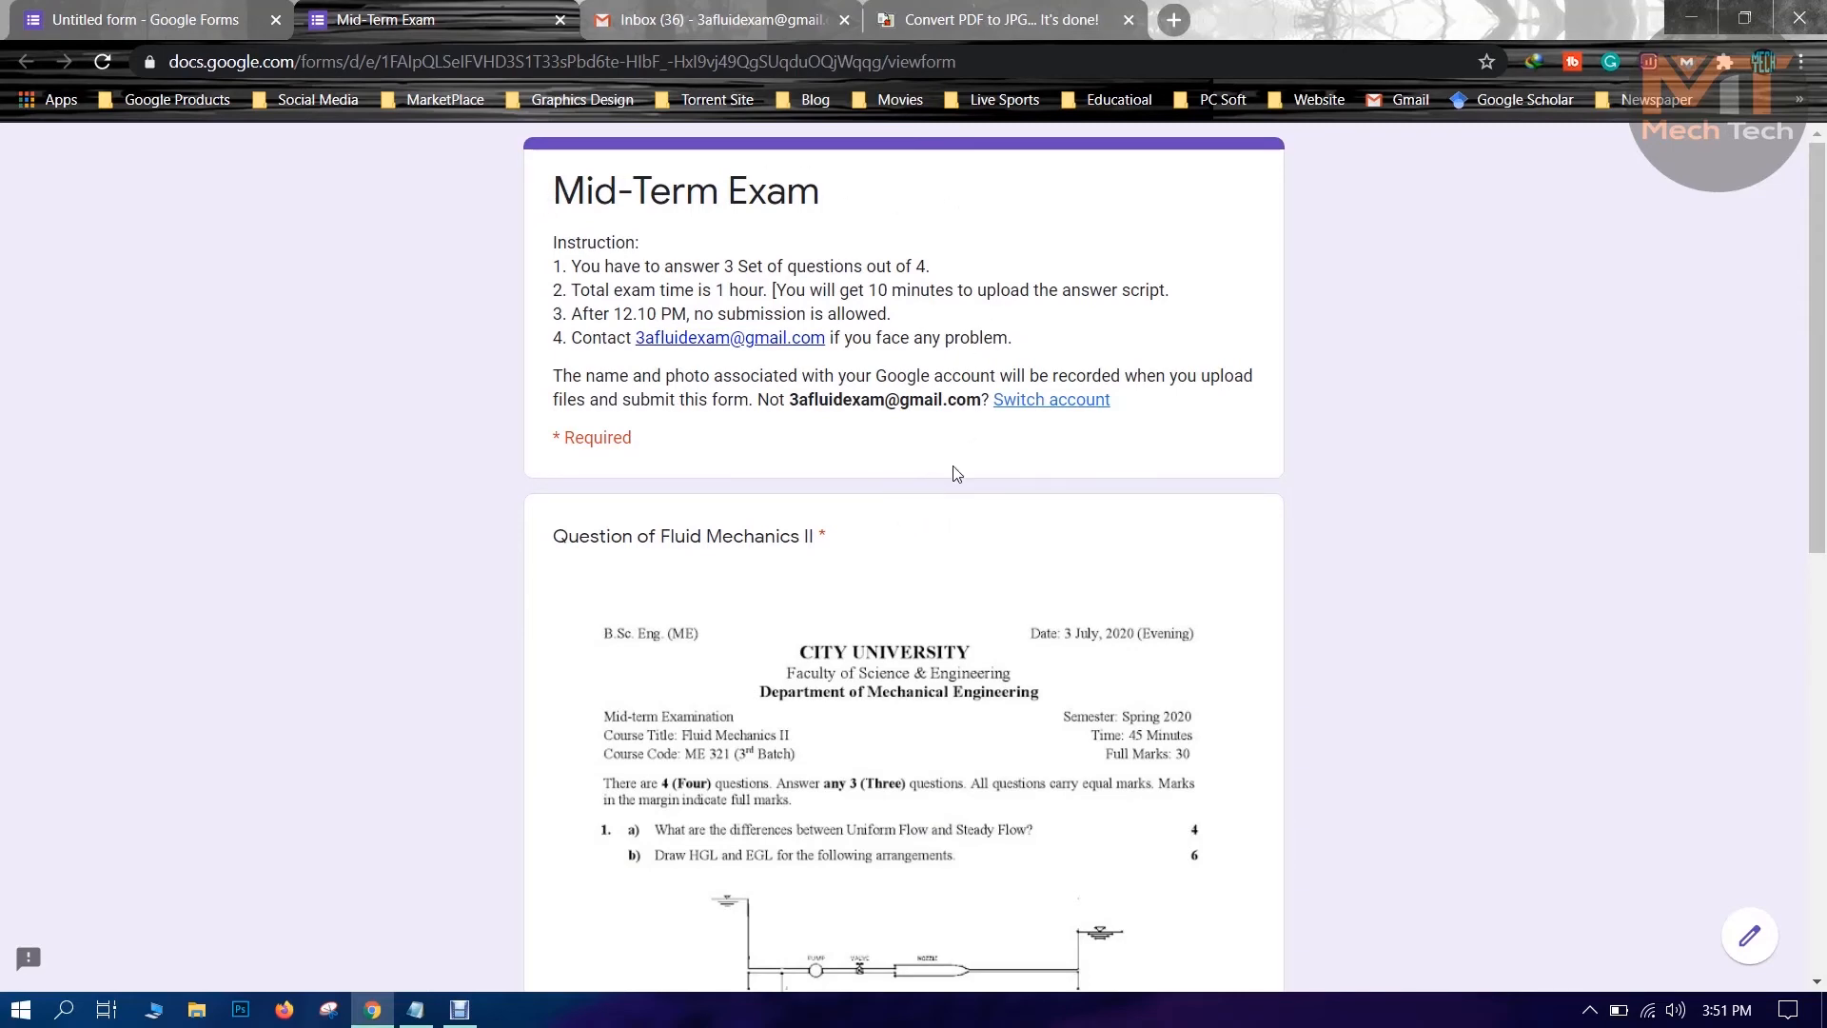
pyautogui.scroll(-4, 950, 466)
pyautogui.scroll(-5, 740, 457)
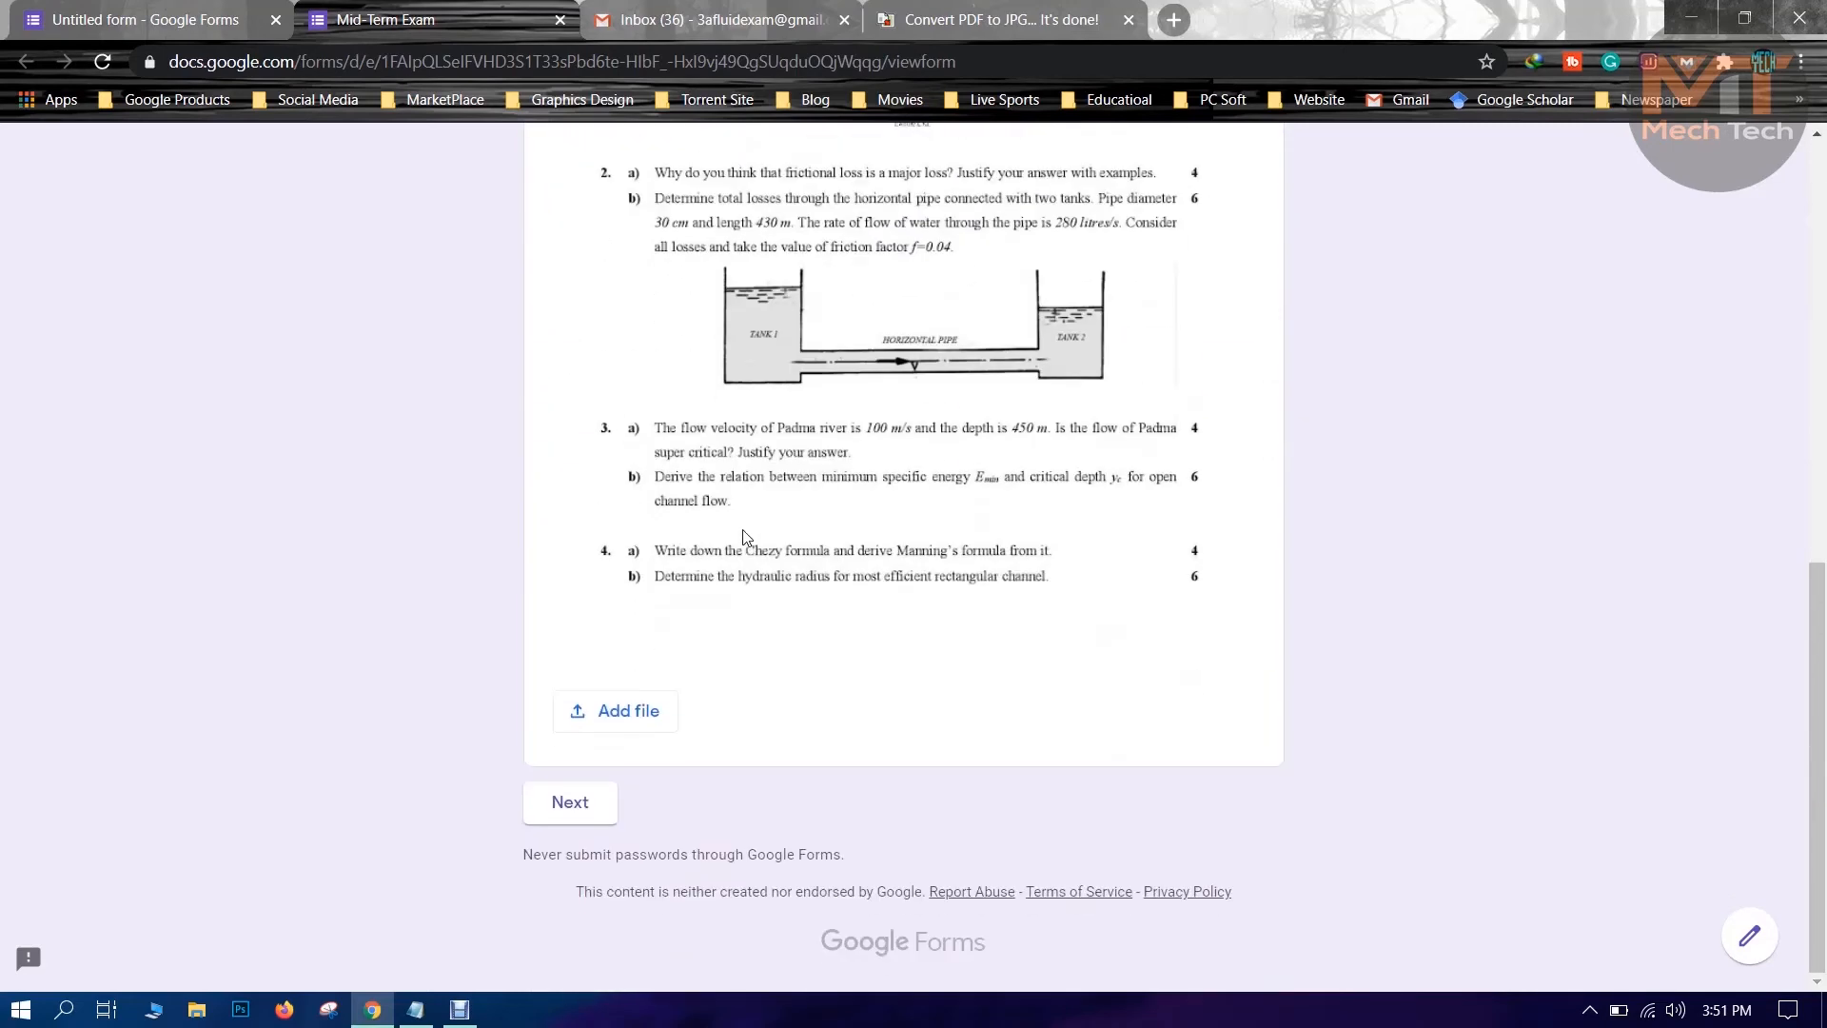
pyautogui.scroll(1, 906, 484)
pyautogui.scroll(3, 905, 483)
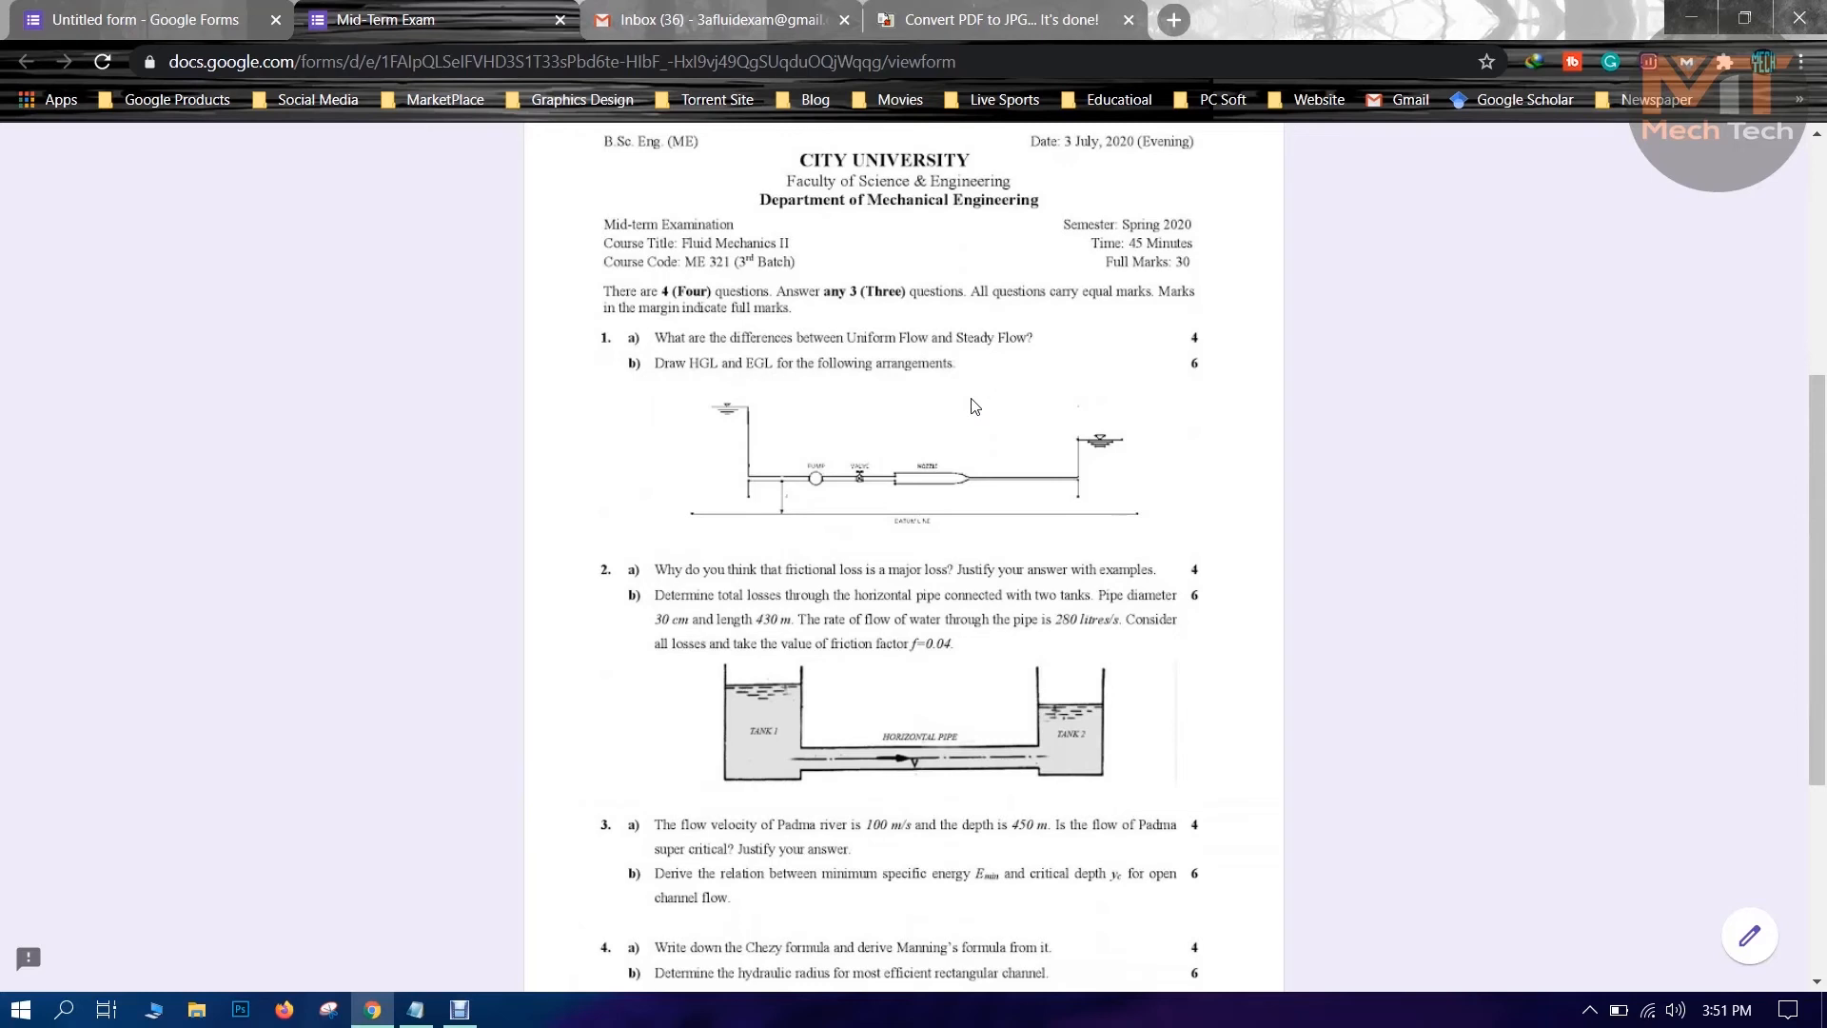
pyautogui.scroll(-4, 975, 406)
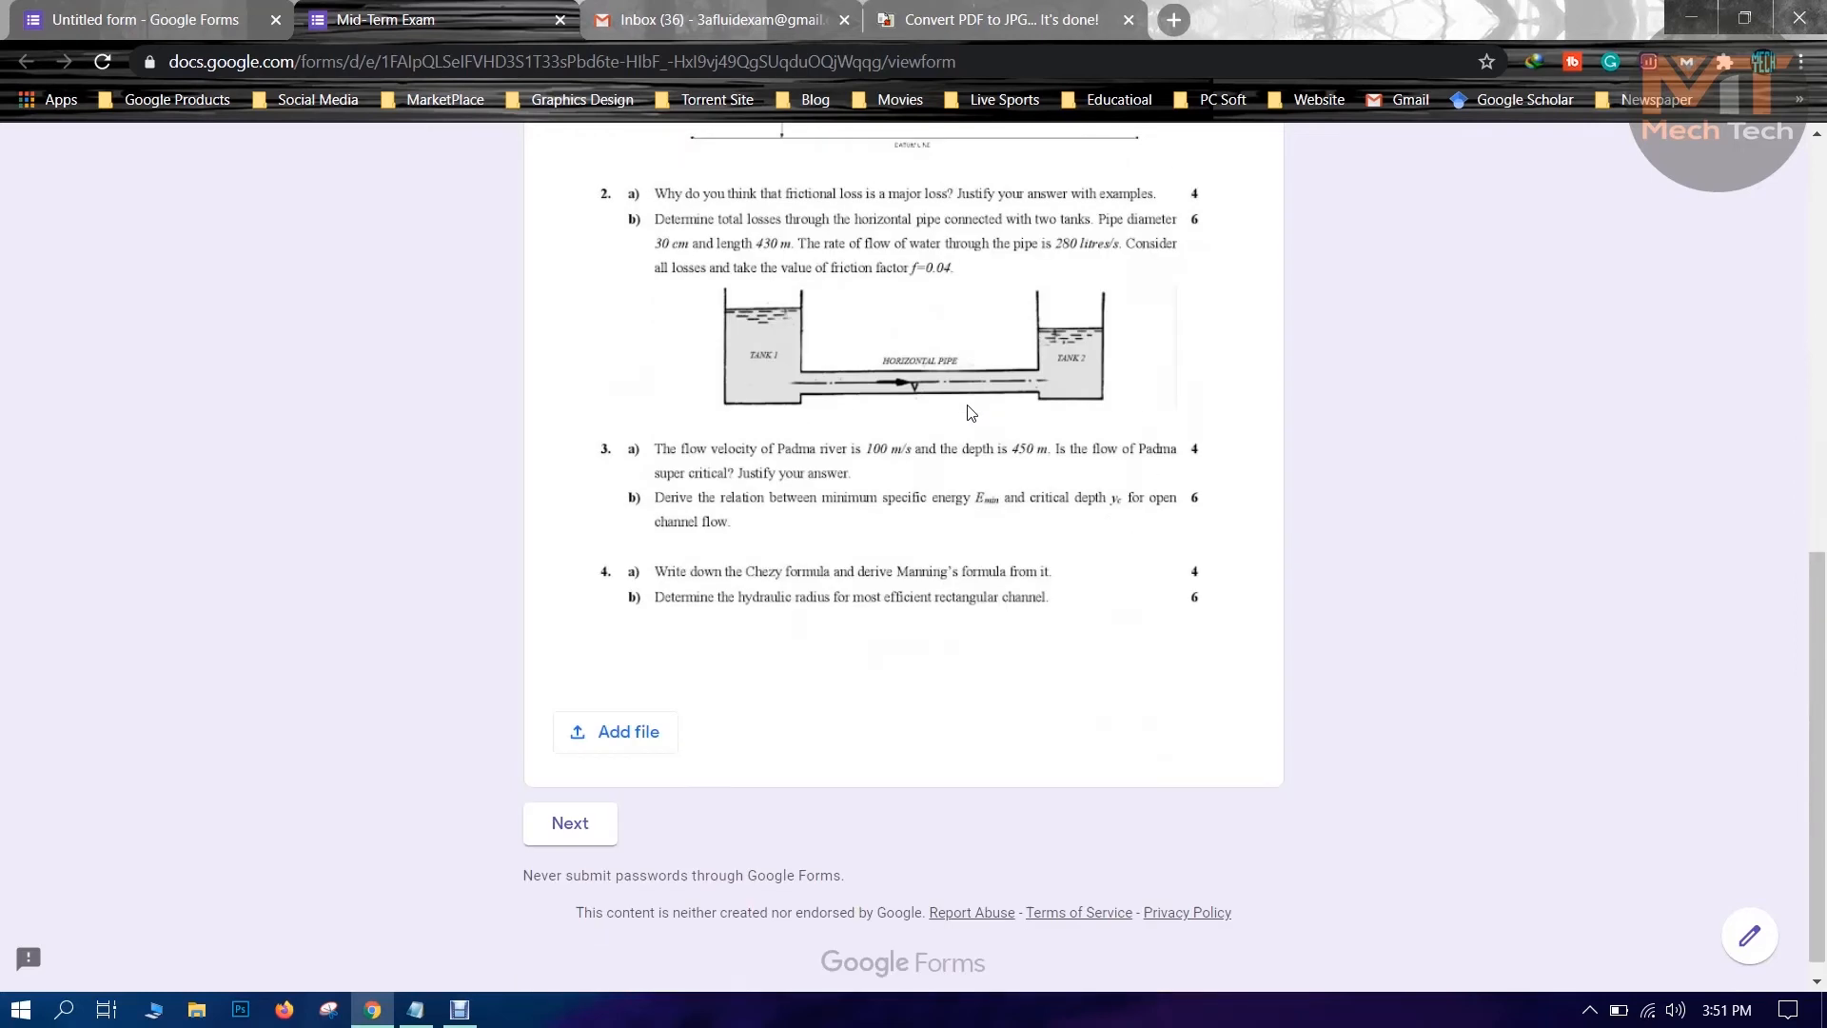
# Upload Final one.doc from the Downloads folder as the answer file for the Fluid Mechanics II question.
pyautogui.click(632, 719)
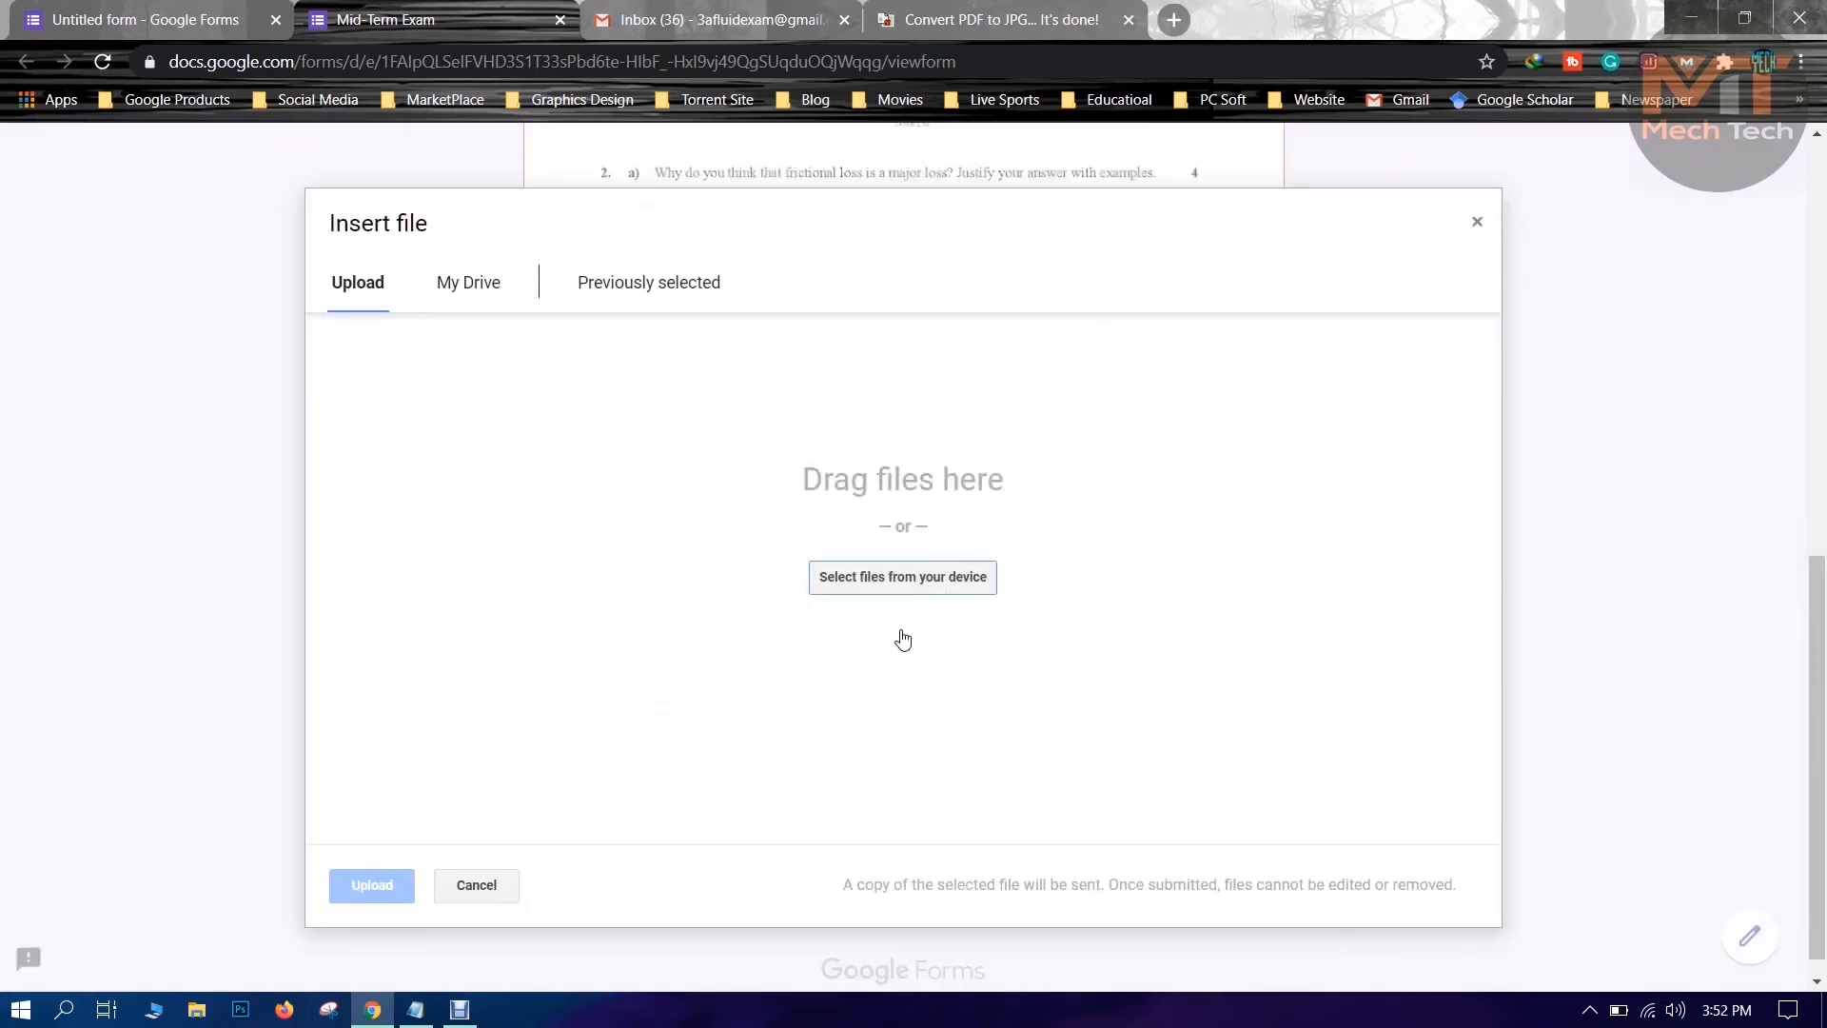
pyautogui.click(893, 578)
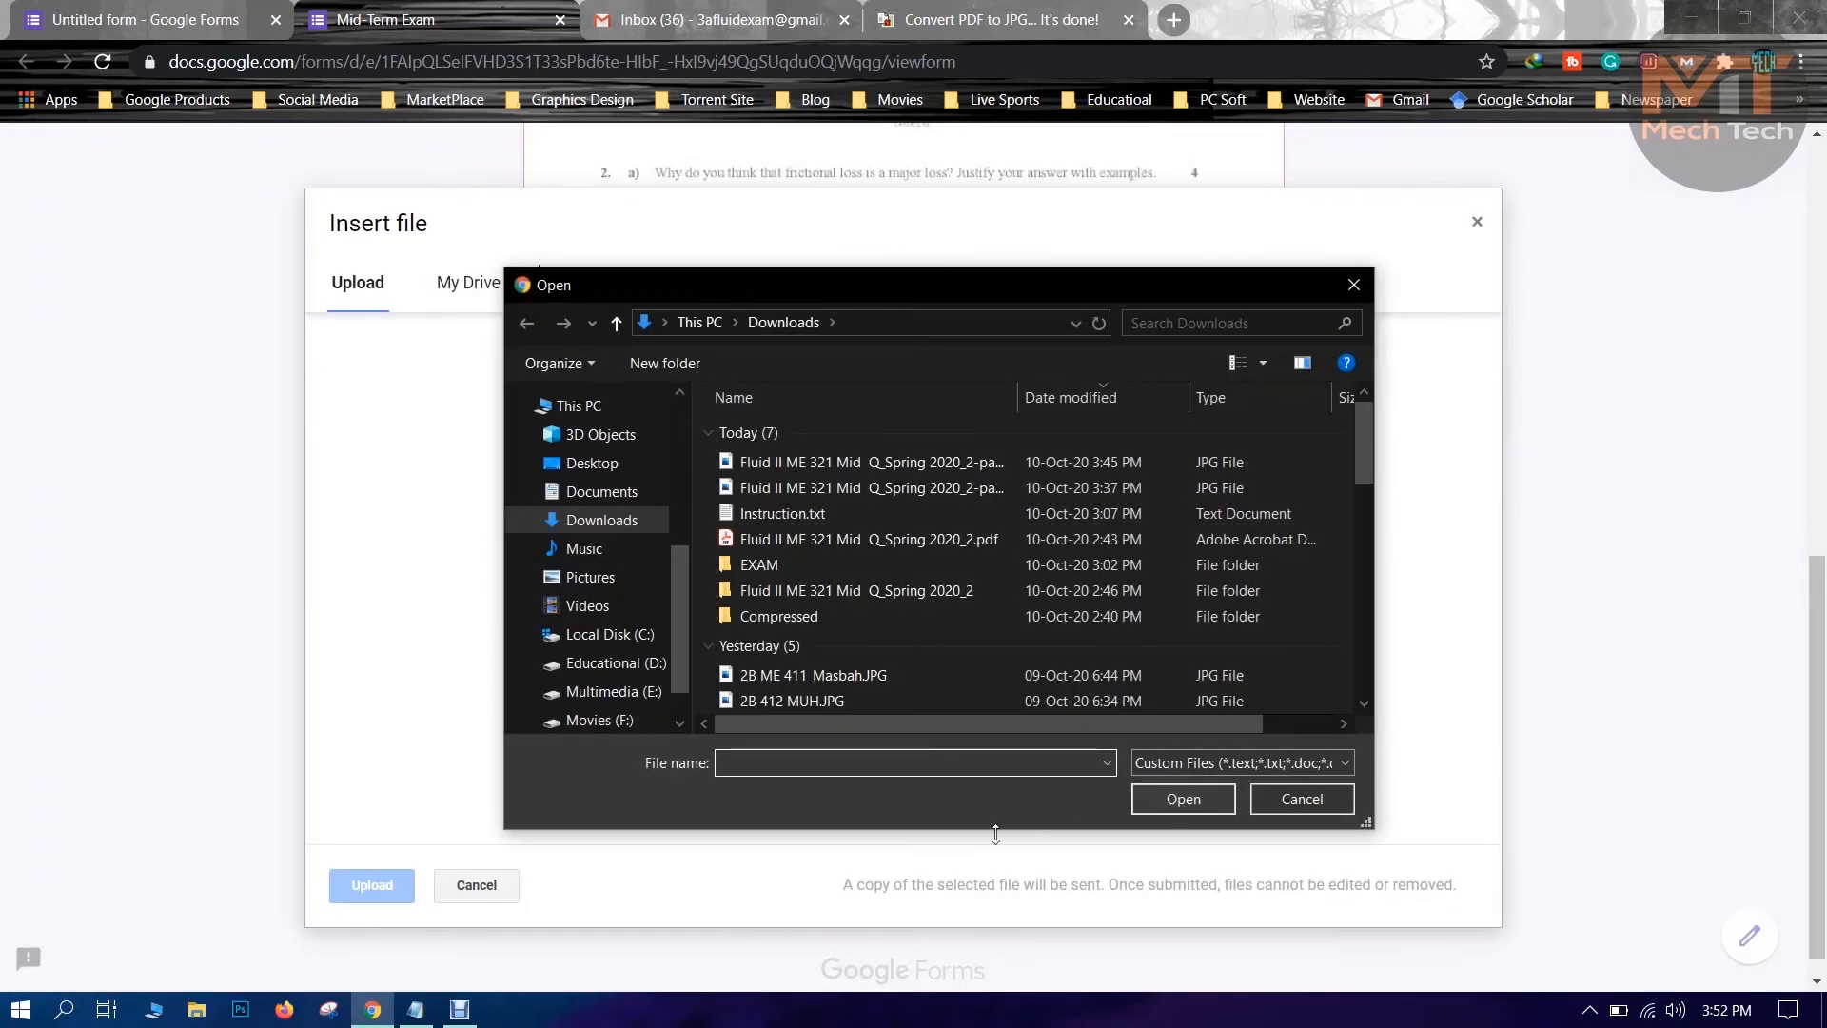
pyautogui.scroll(-5, 869, 534)
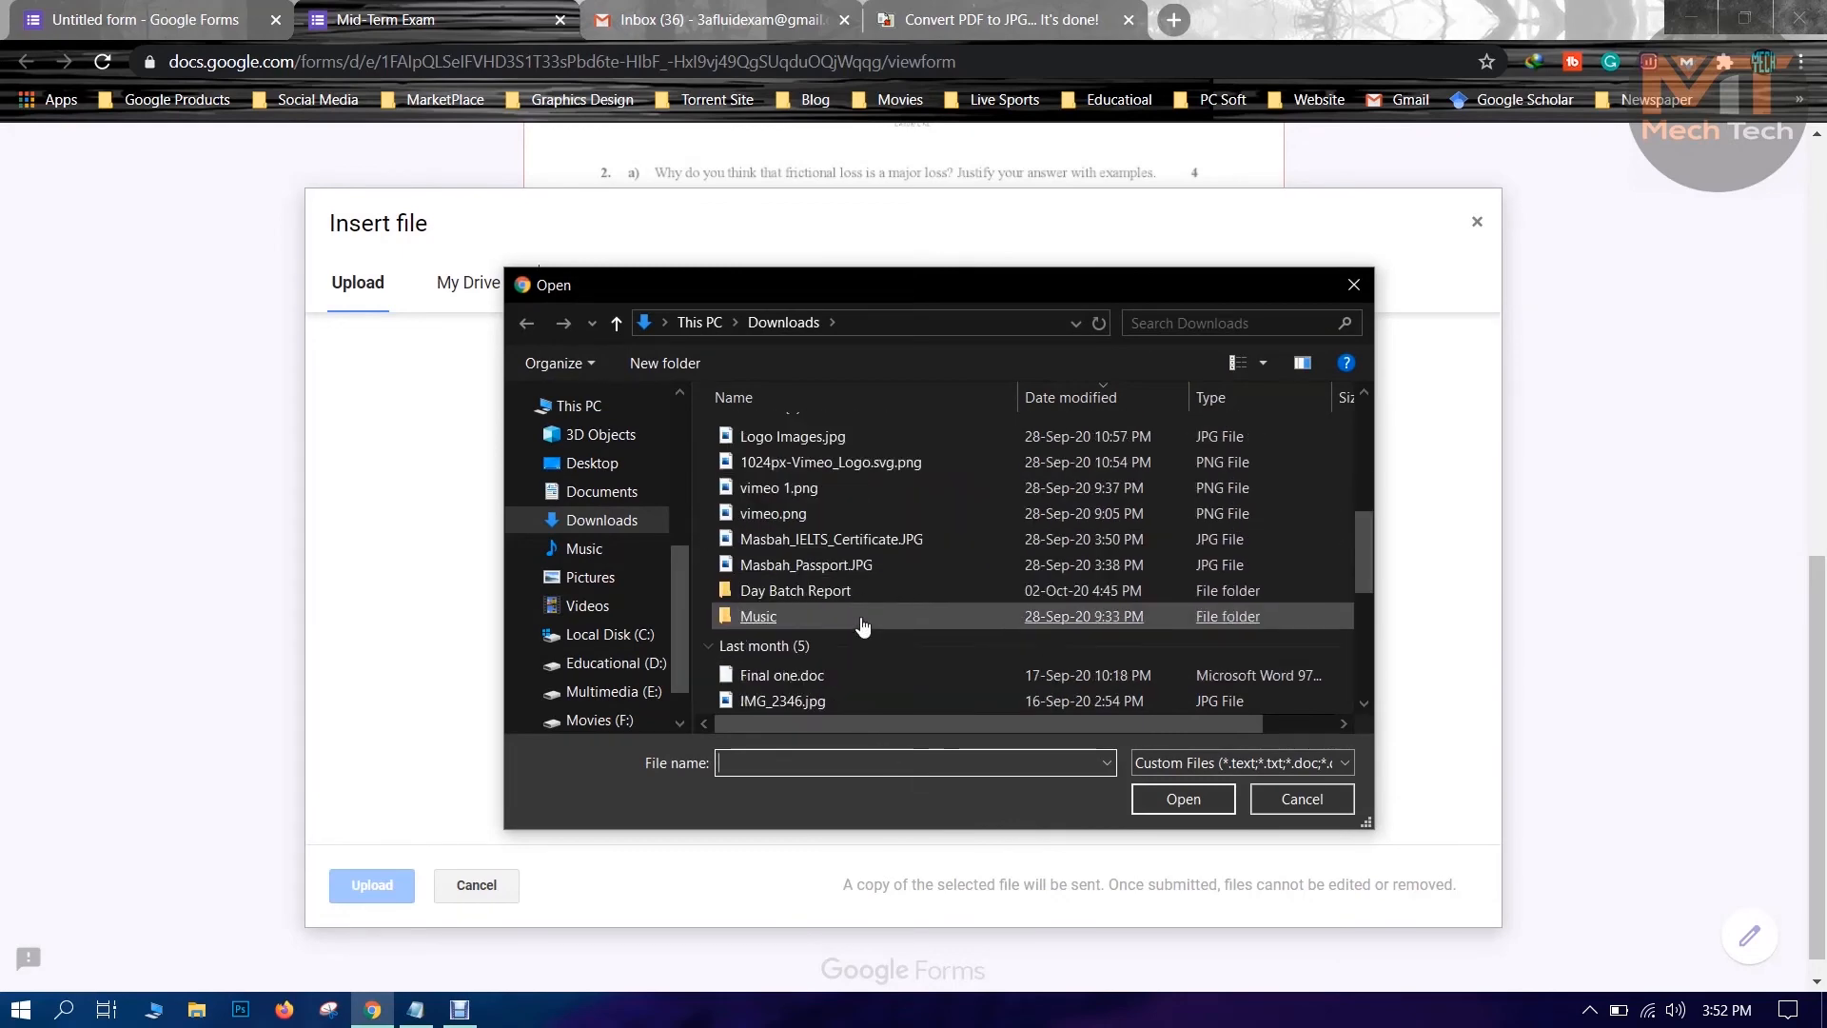
pyautogui.scroll(-4, 862, 623)
pyautogui.scroll(8, 856, 619)
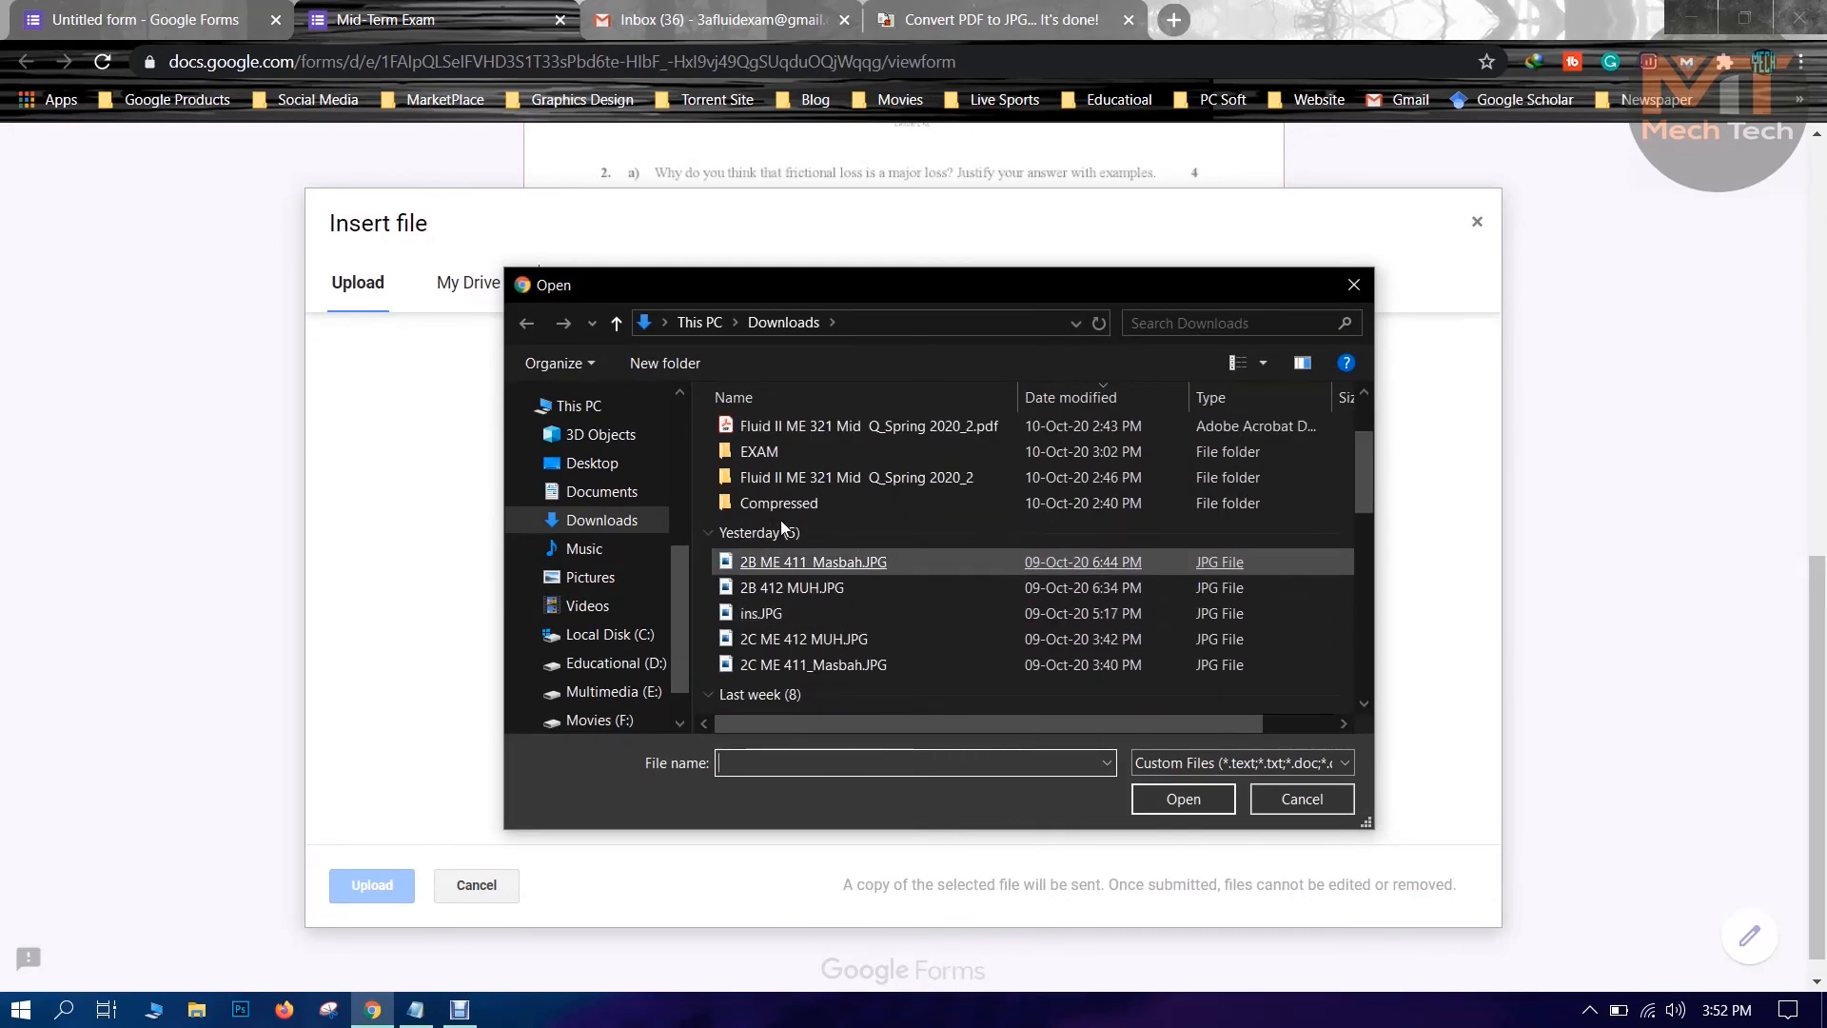
pyautogui.scroll(-3, 775, 609)
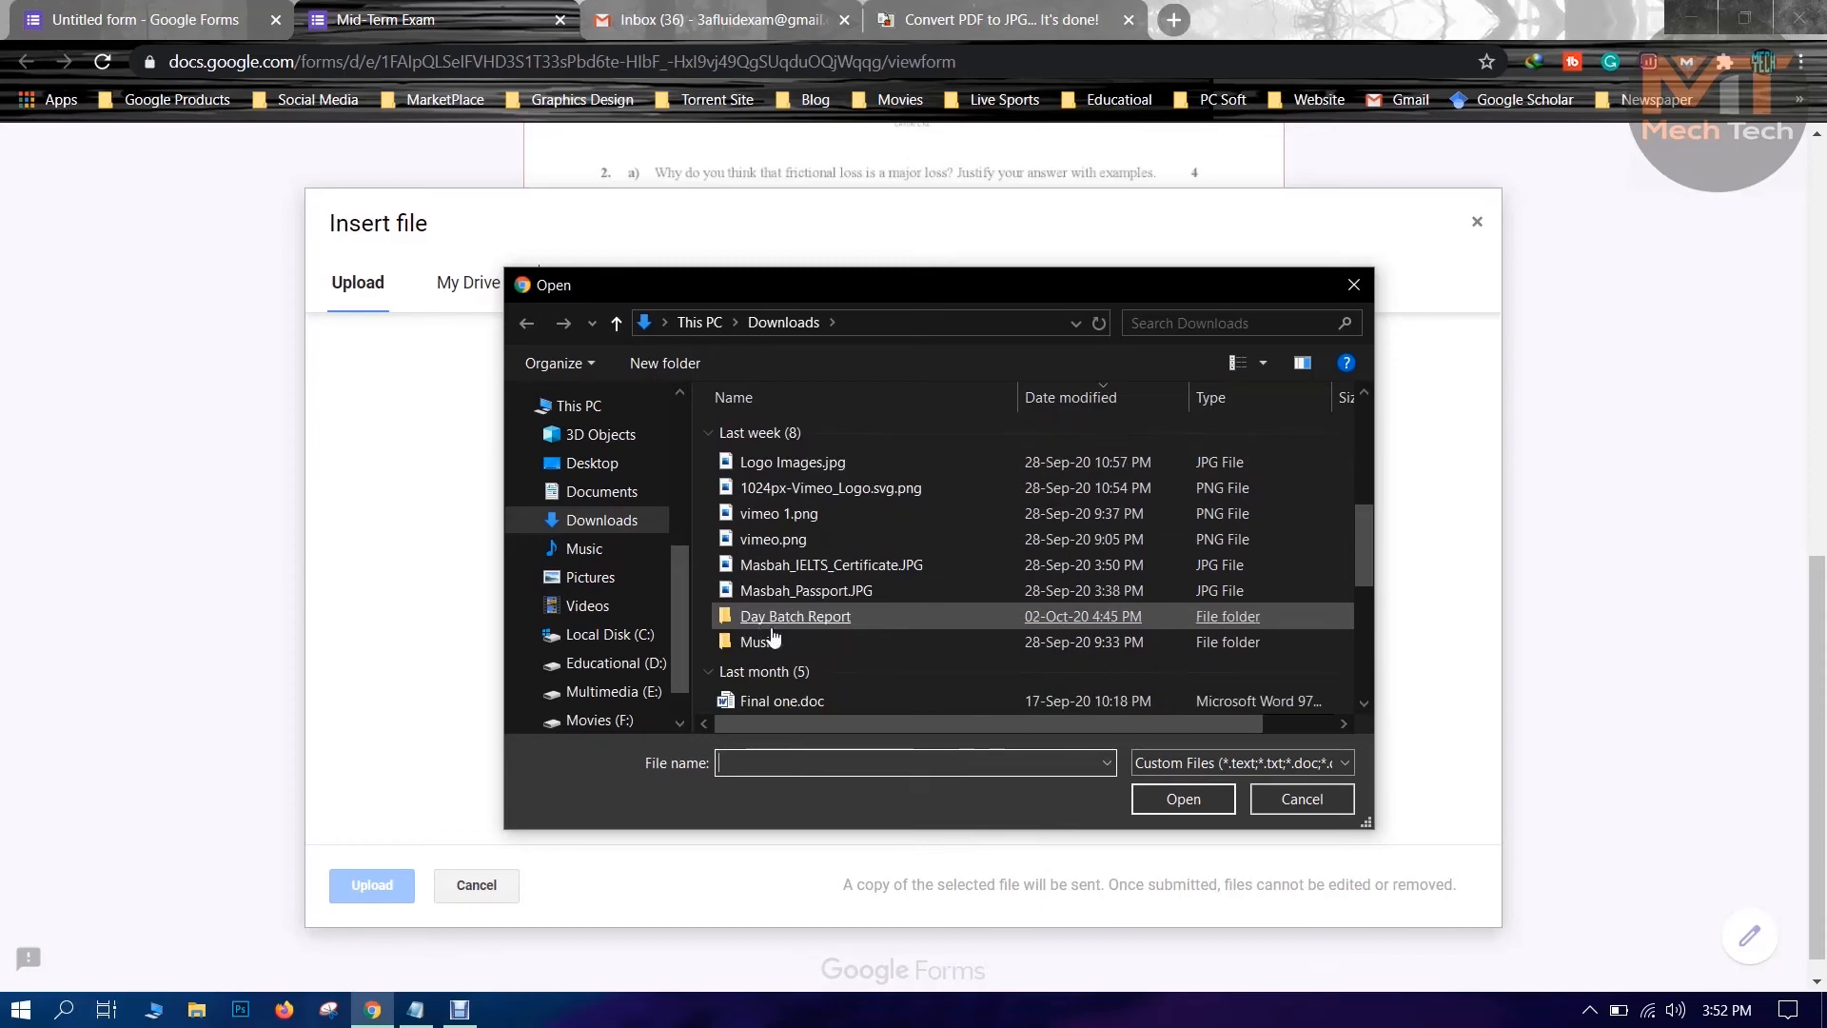
pyautogui.scroll(2, 775, 666)
pyautogui.scroll(-4, 775, 647)
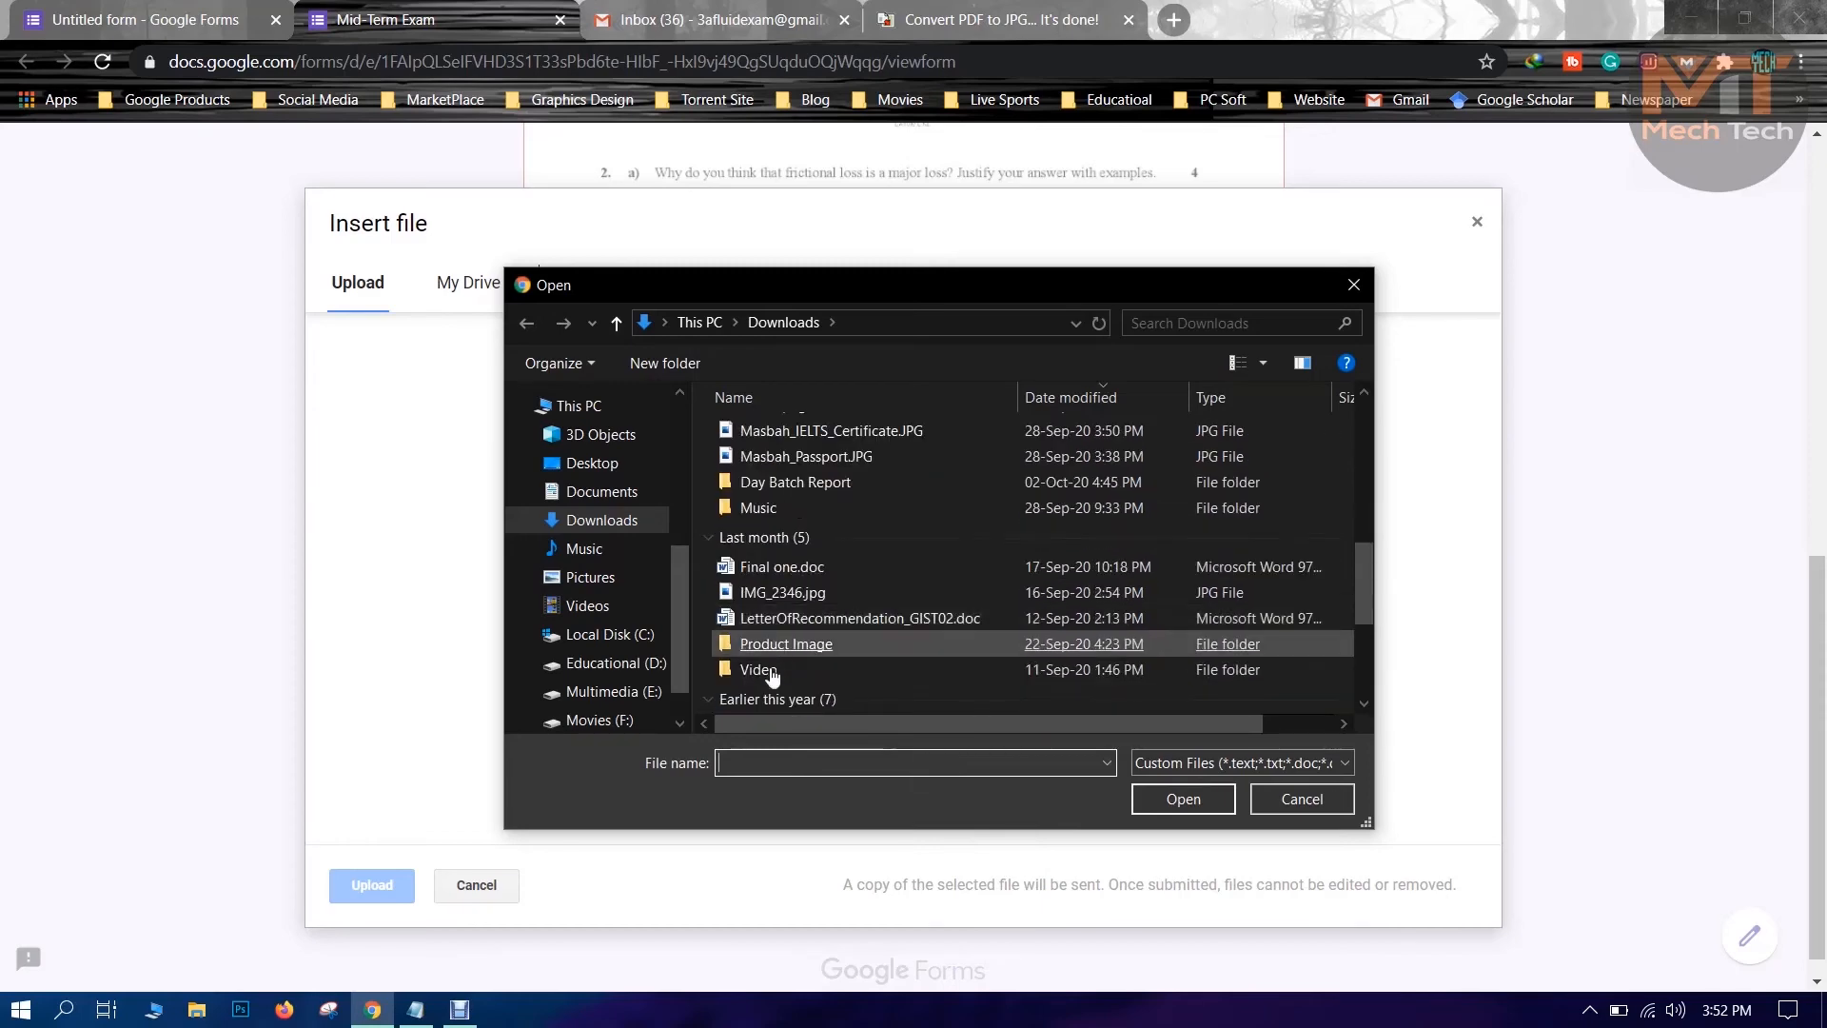
pyautogui.doubleClick(768, 568)
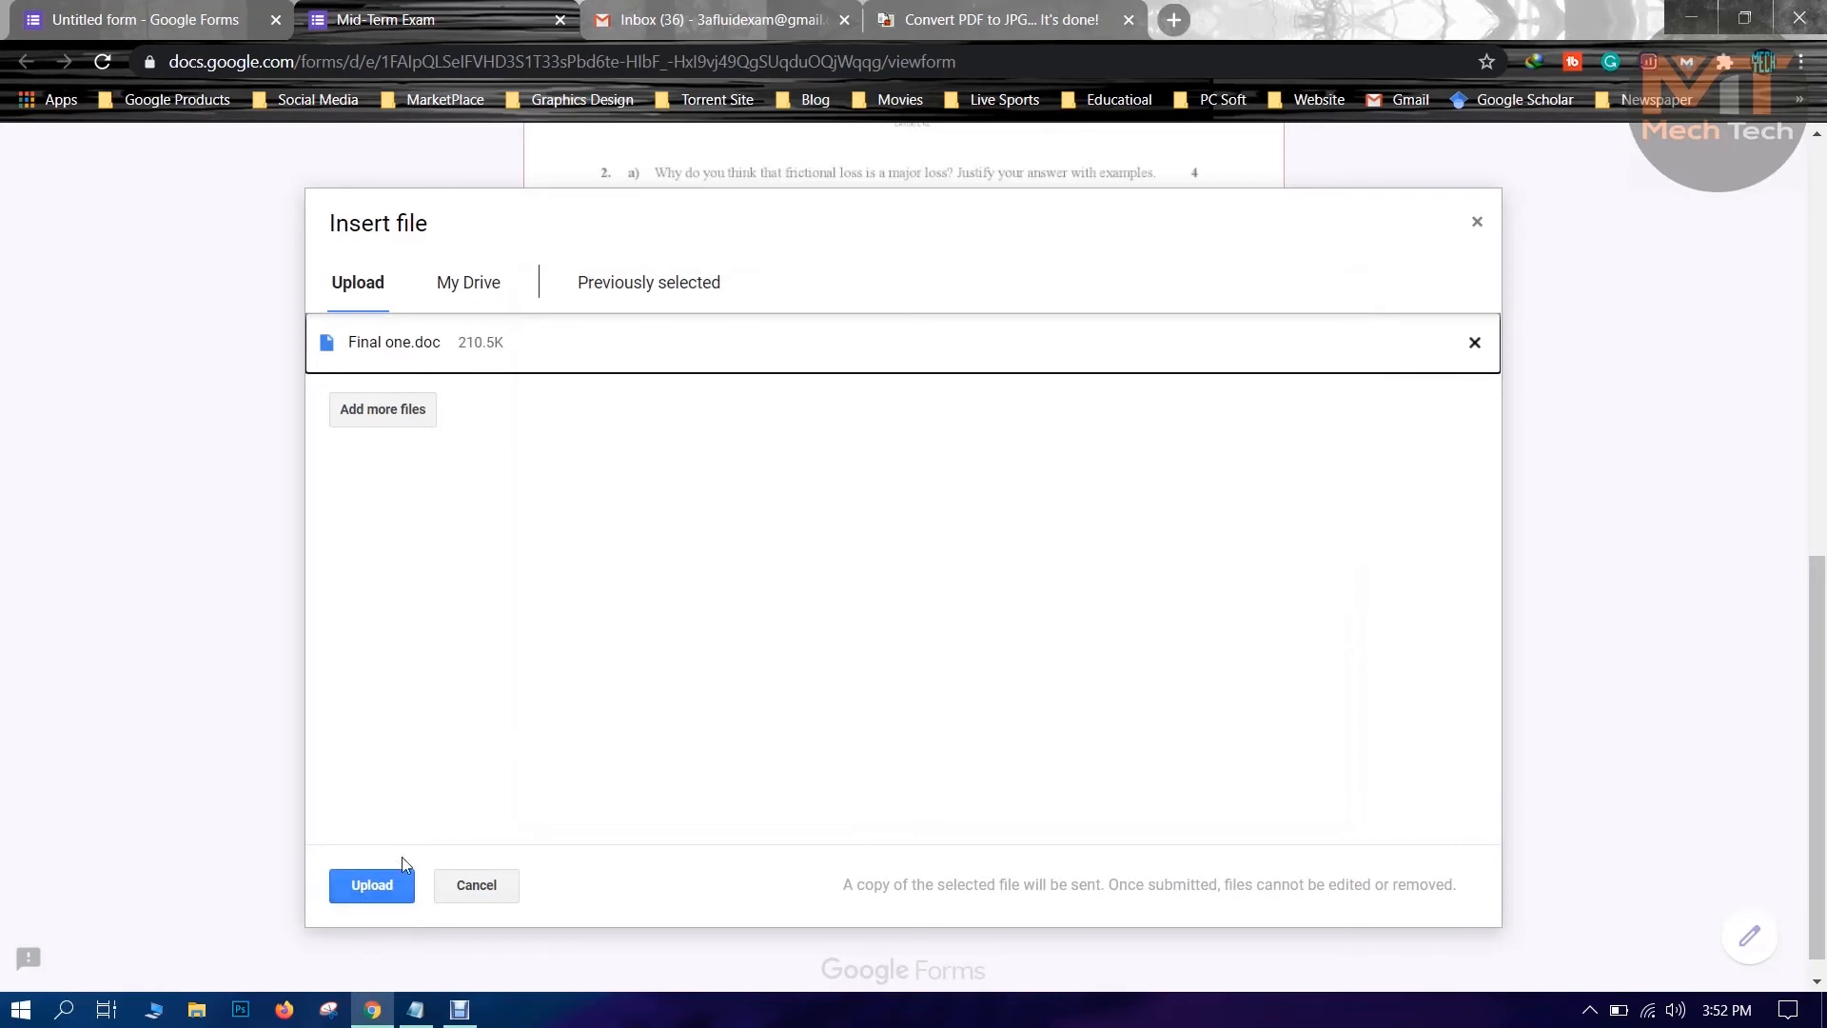
pyautogui.click(369, 887)
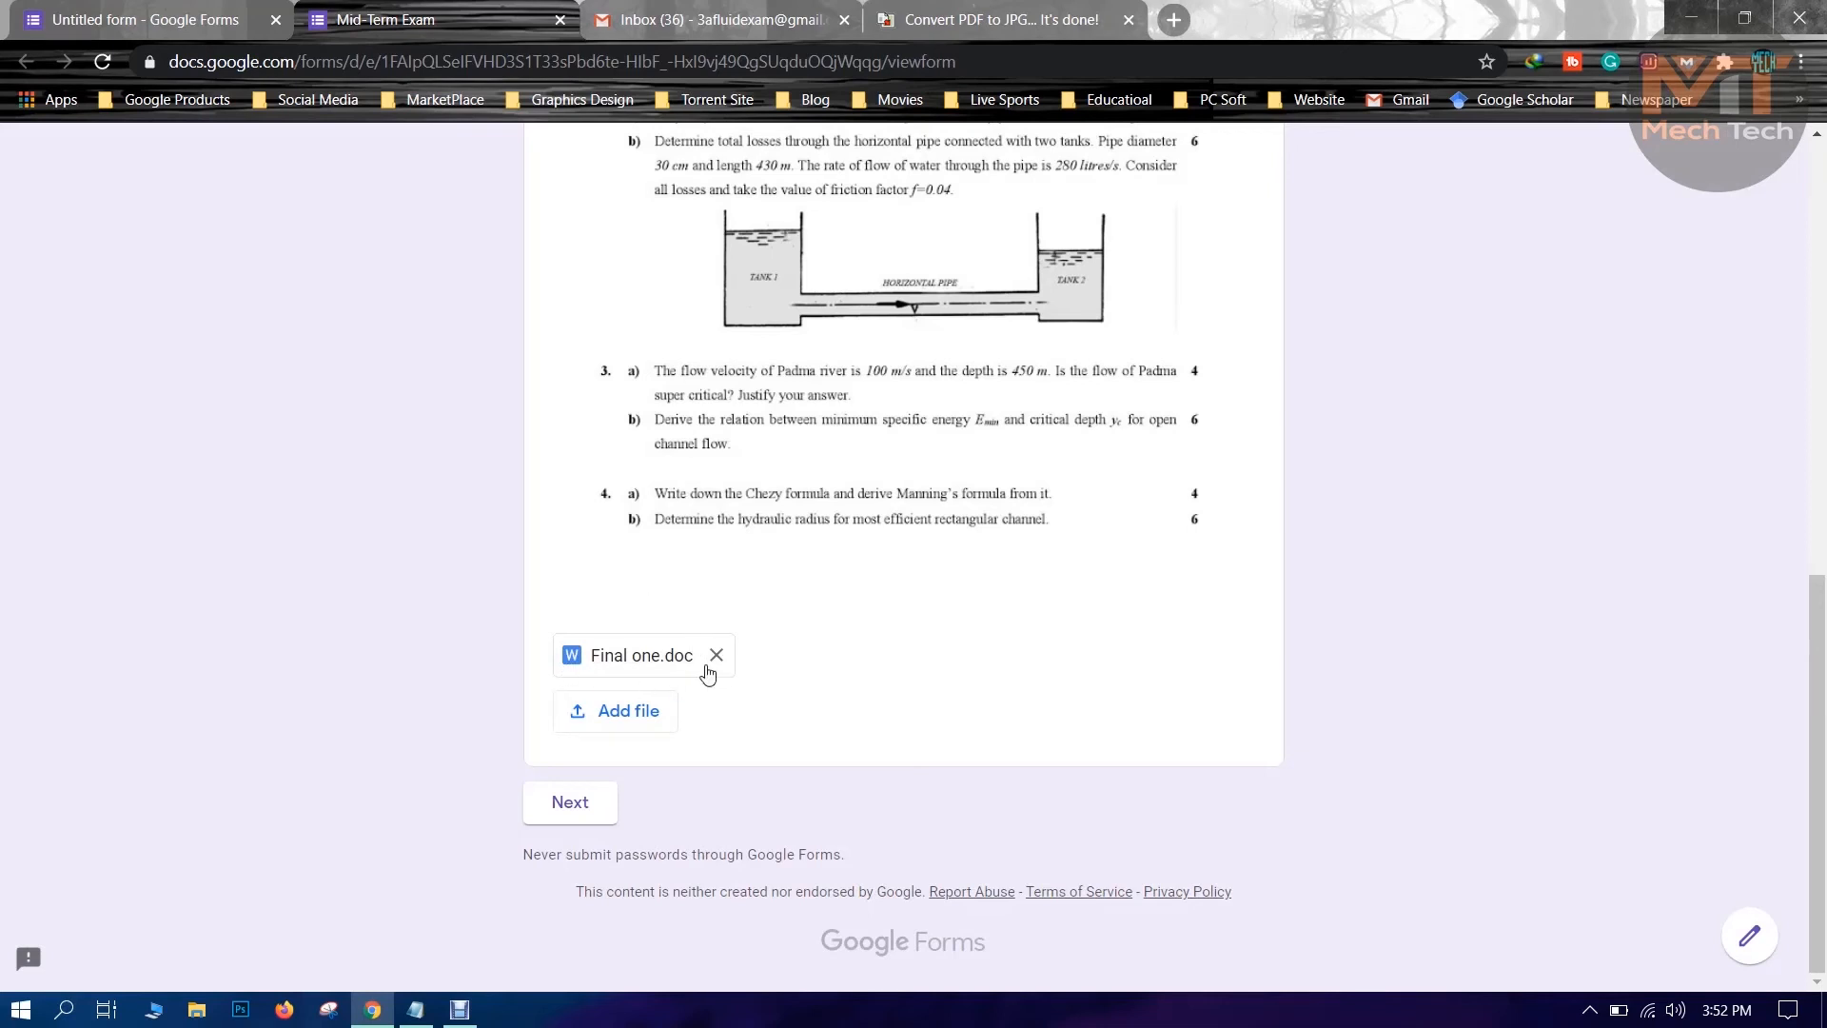
# Continue to the Student Information section and fill in the student's name and student ID.
pyautogui.click(571, 804)
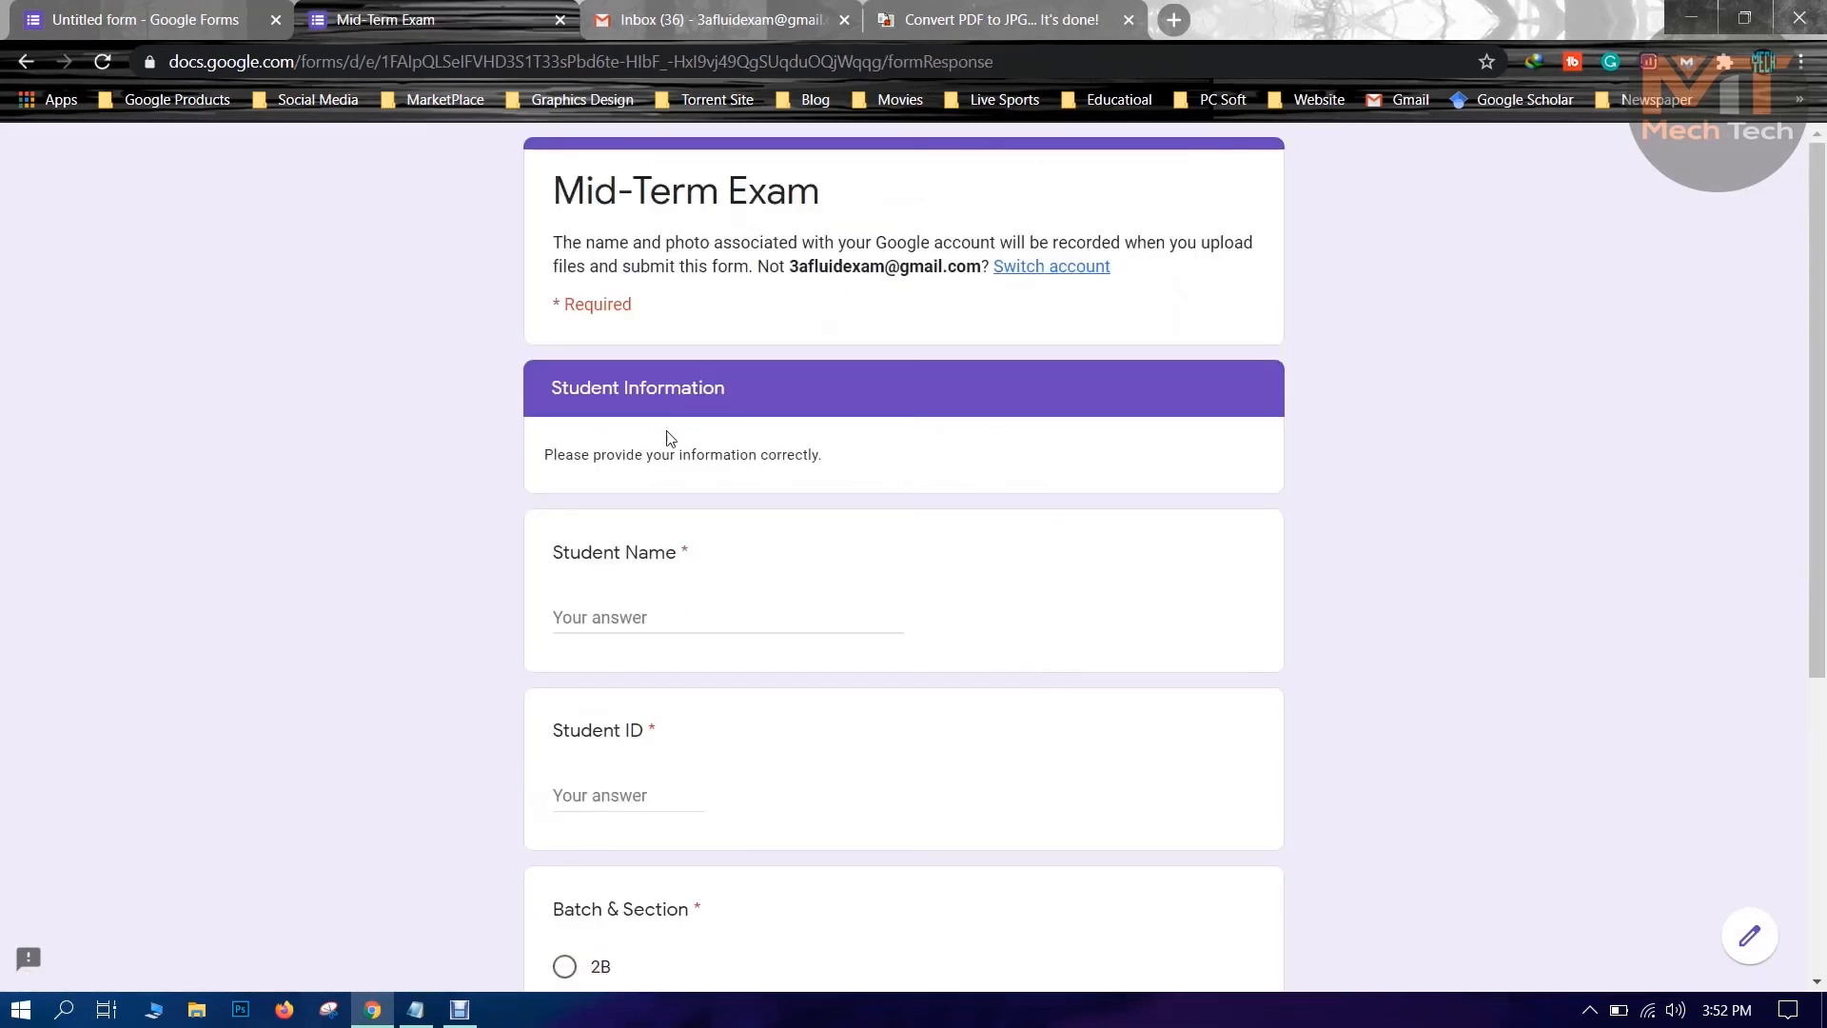
pyautogui.click(633, 616)
pyautogui.write('Myse')
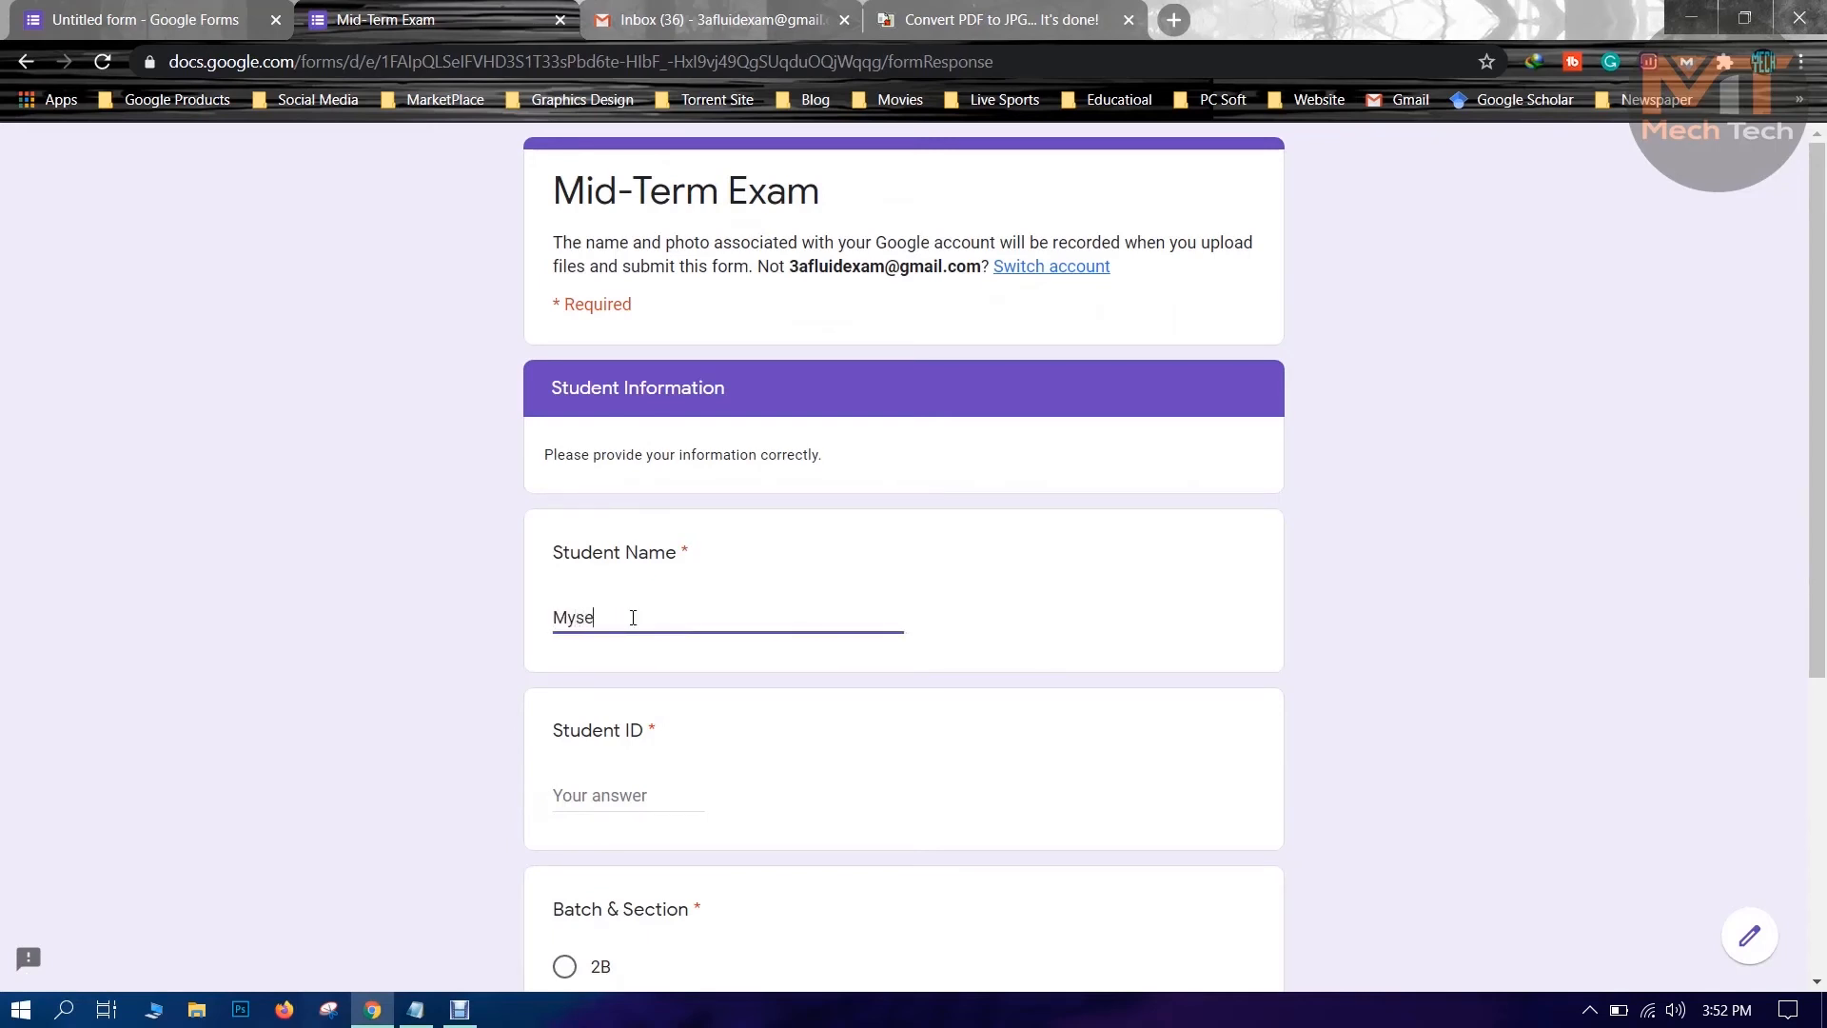
pyautogui.click(658, 792)
pyautogui.write('123456')
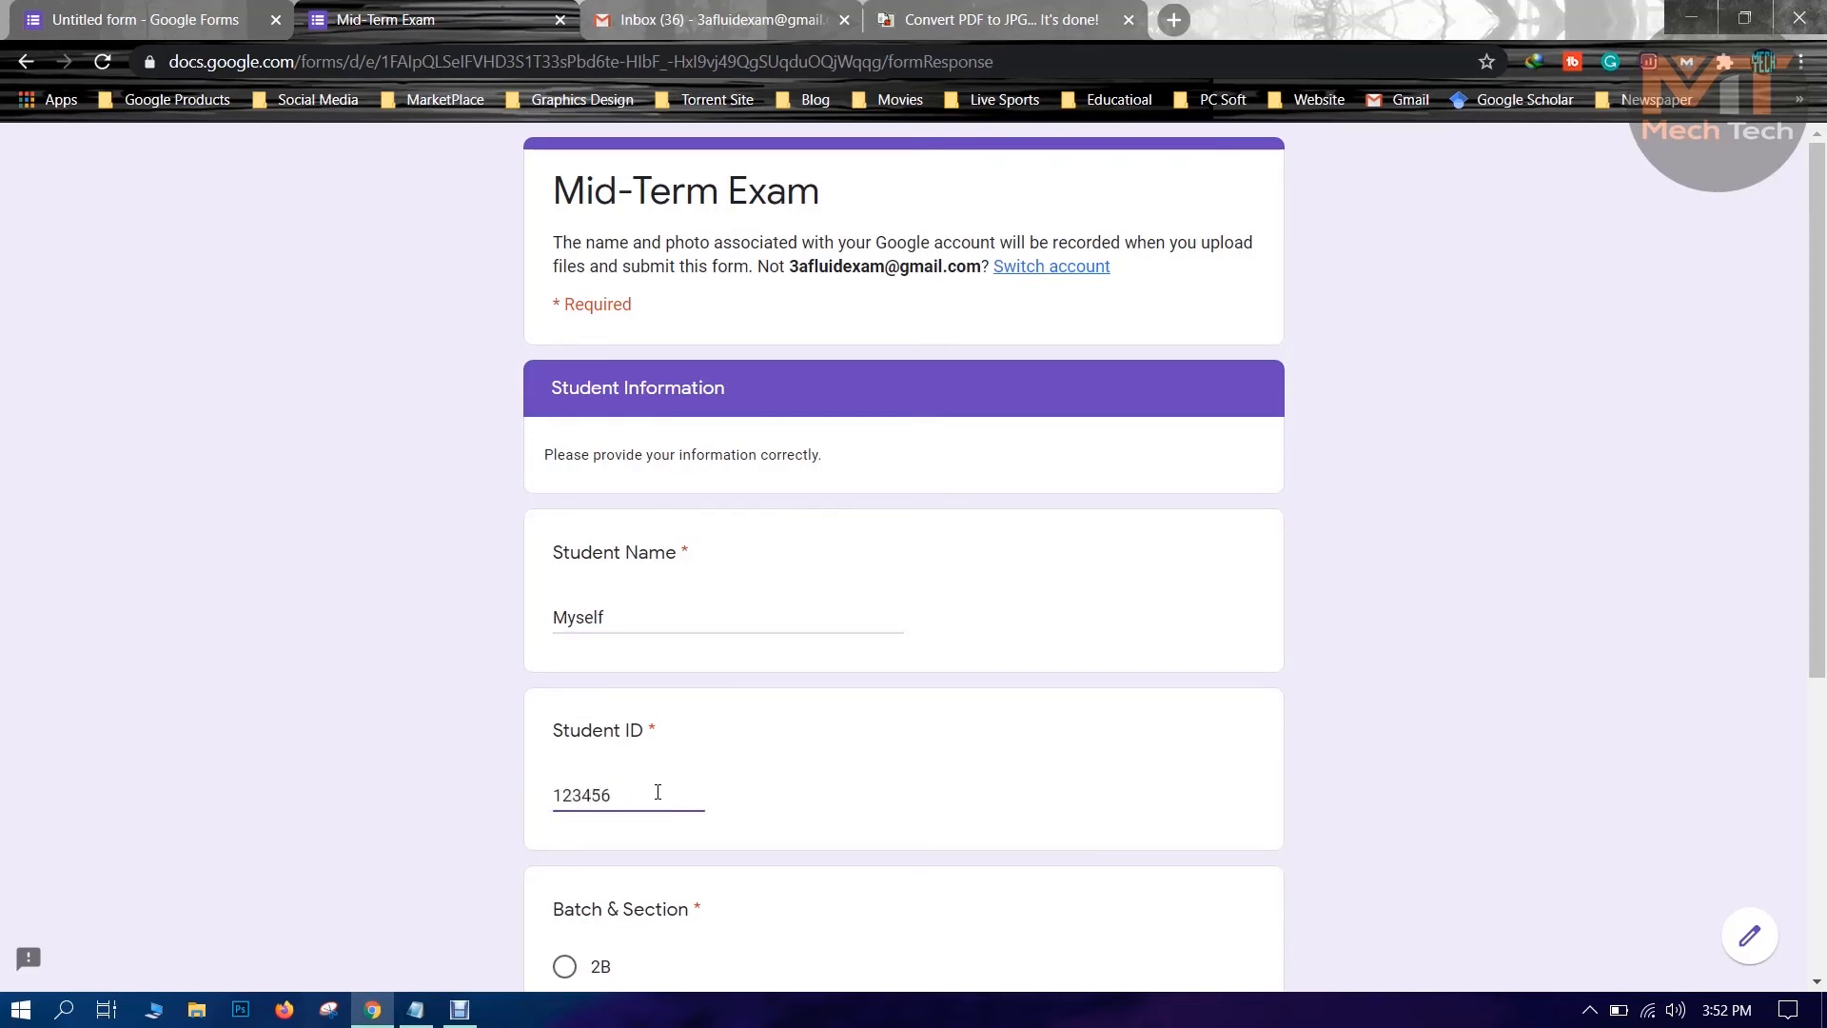
# Choose 2B for Batch & Section and fill in the student's email address from the saved suggestions.
pyautogui.scroll(-5, 658, 791)
pyautogui.click(564, 569)
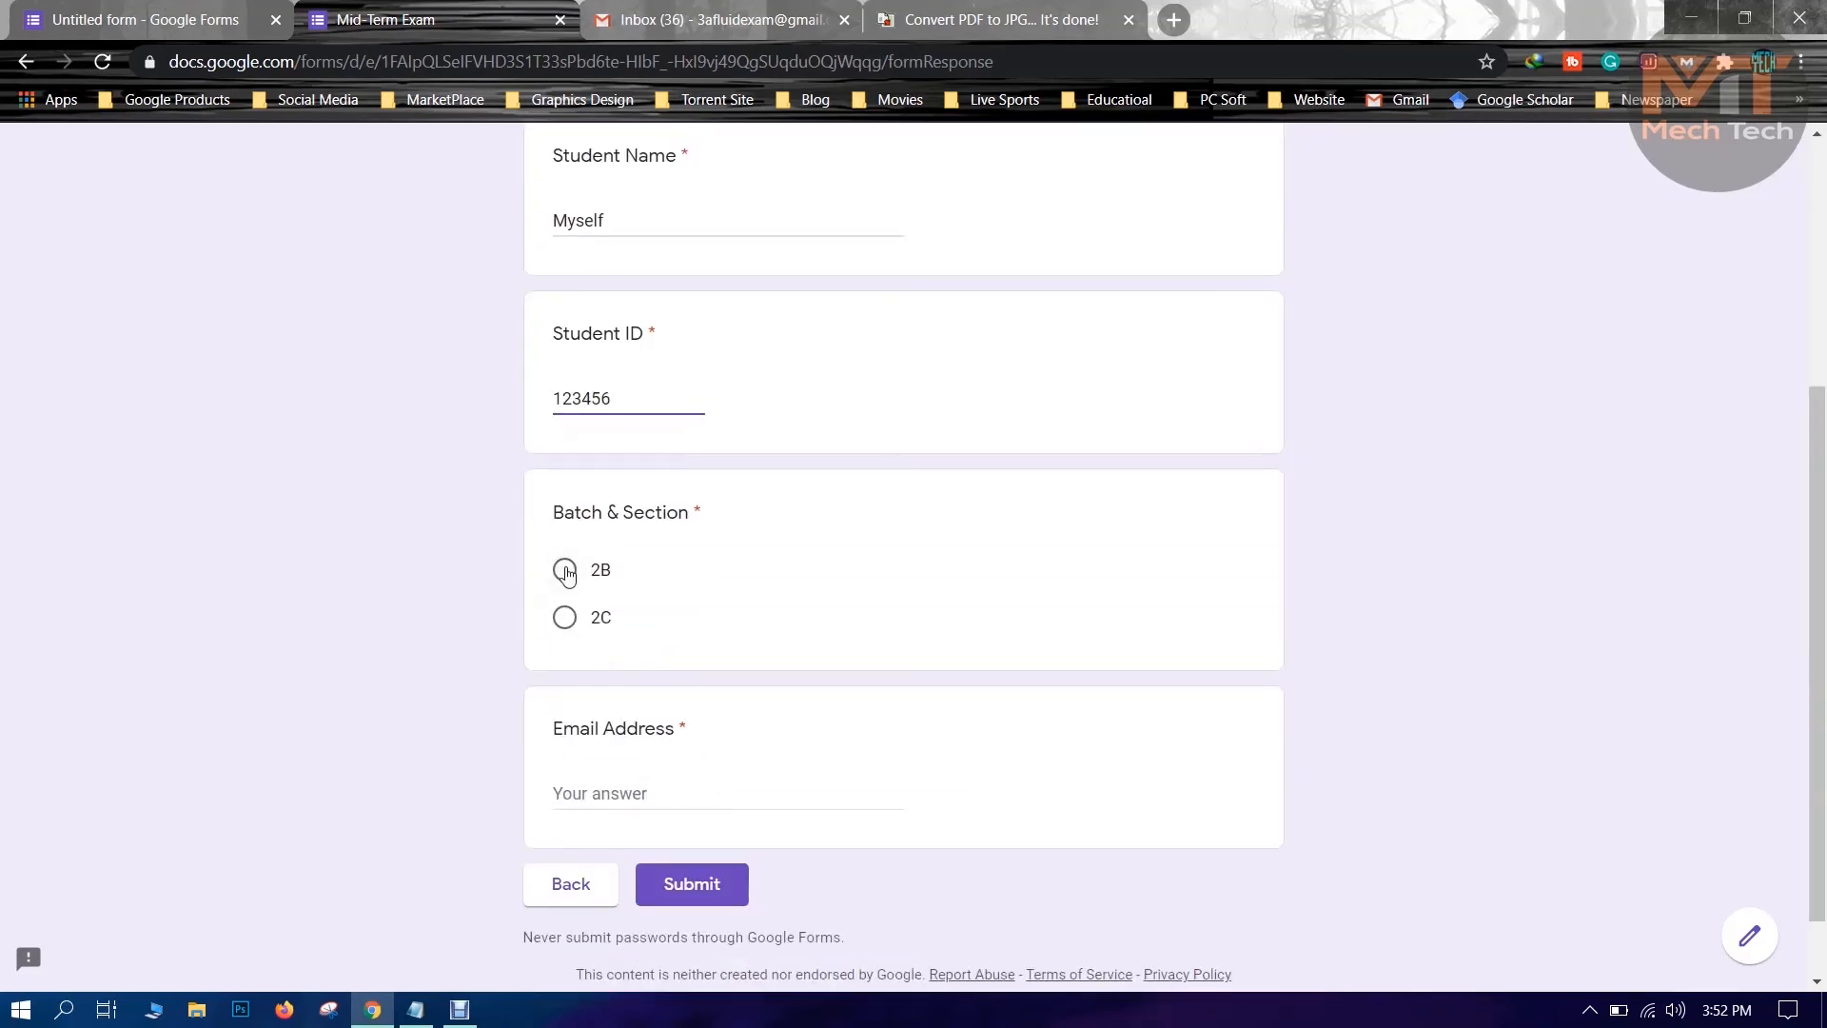
pyautogui.click(735, 790)
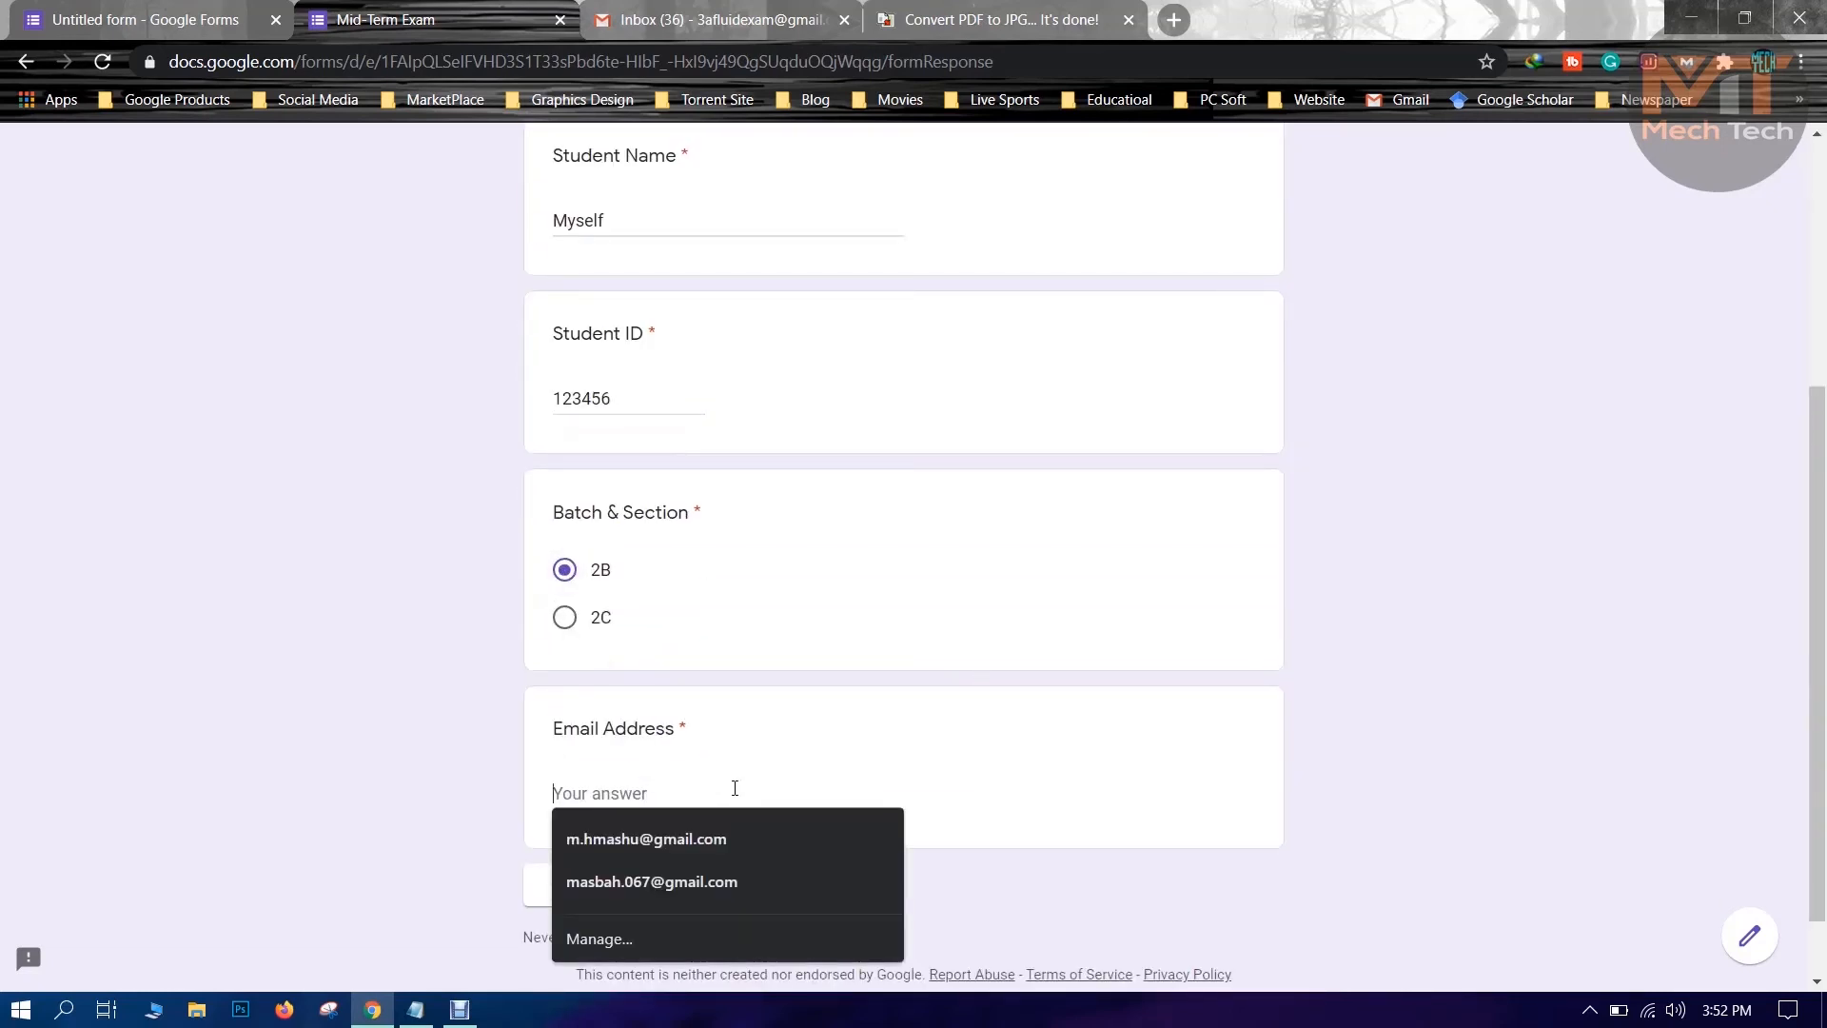
pyautogui.click(647, 840)
pyautogui.scroll(-1, 873, 737)
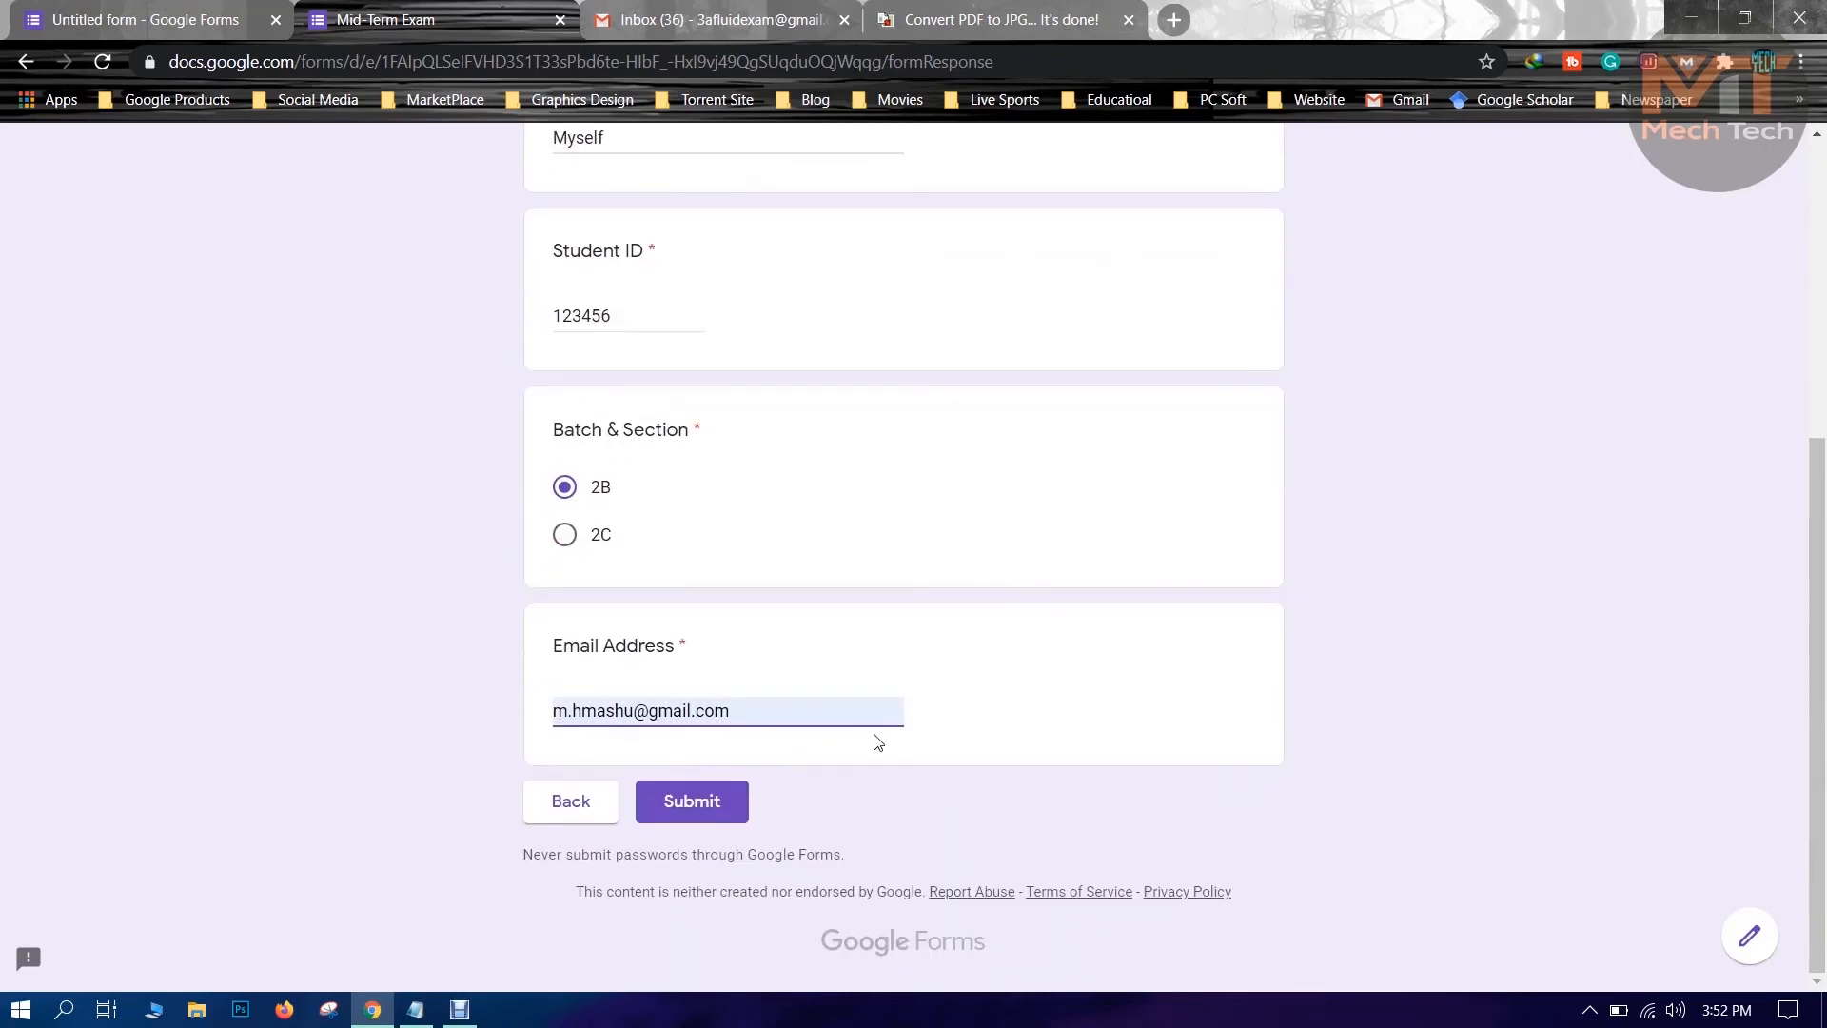
# Submit the completed Mid-Term Exam test response and return to the form editor's response summary.
pyautogui.click(719, 809)
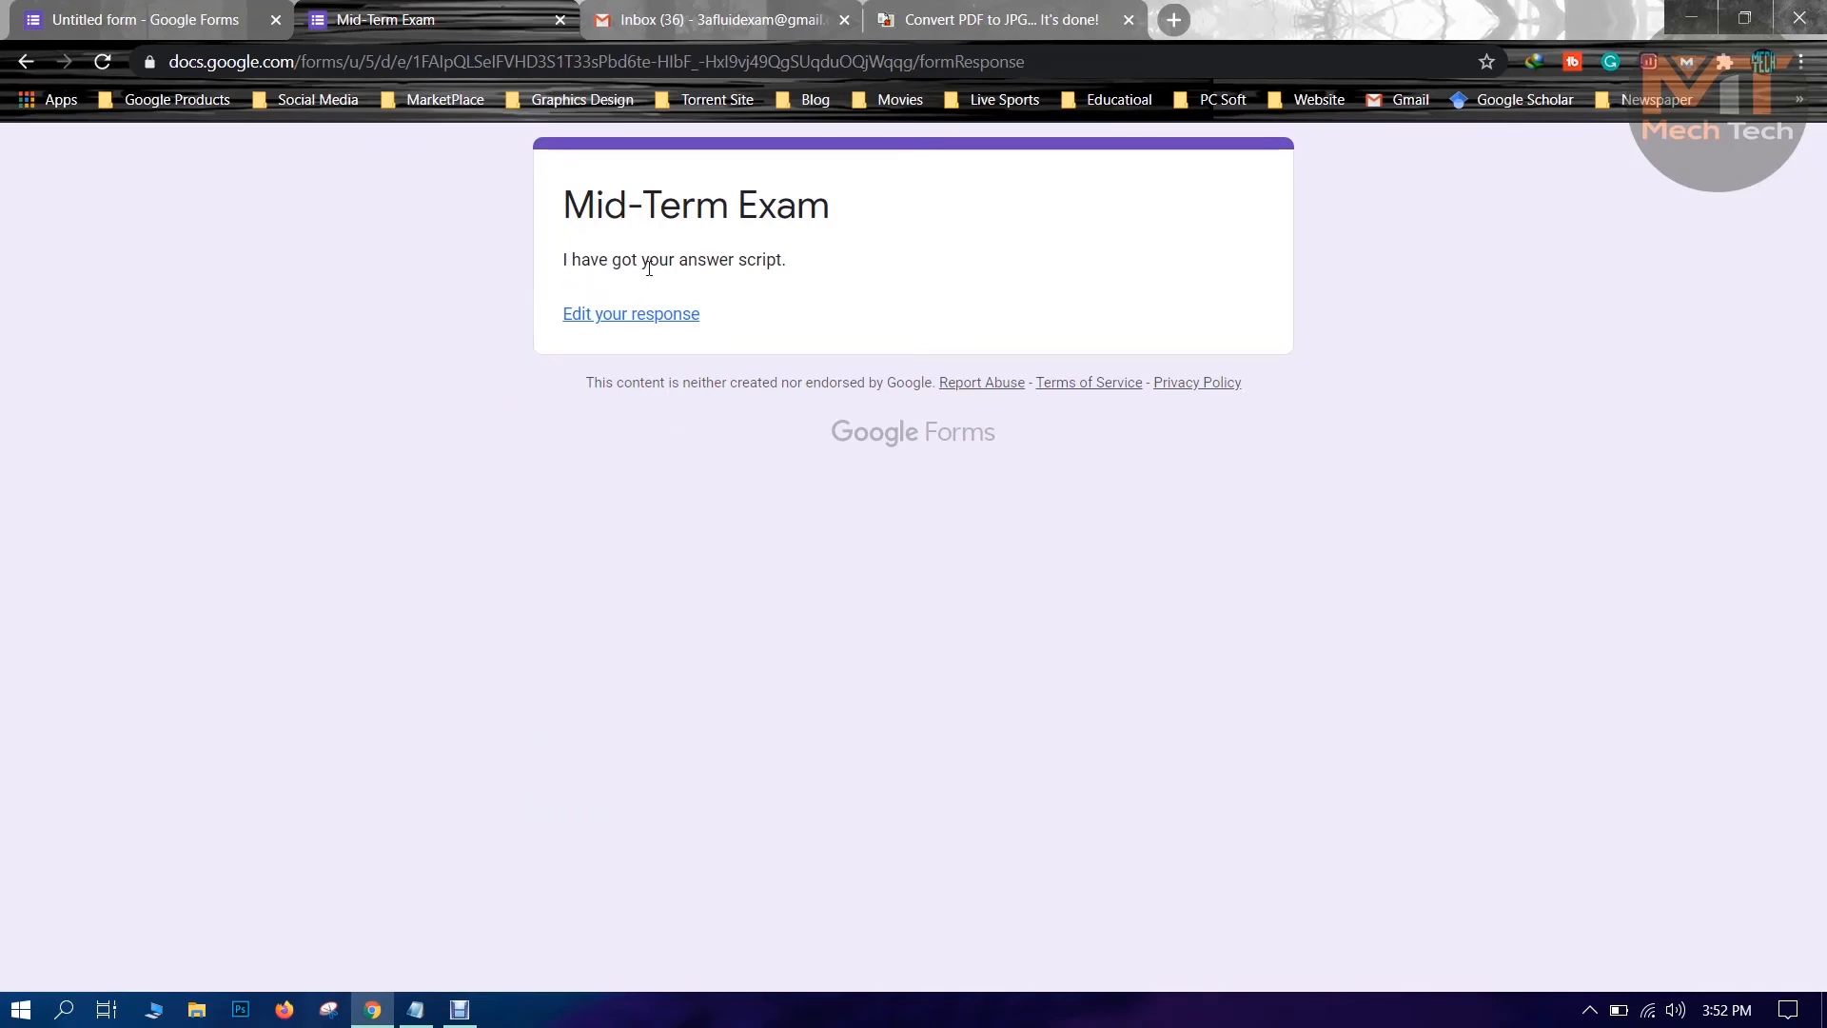
pyautogui.click(164, 14)
pyautogui.click(1441, 275)
pyautogui.moveTo(478, 301); pyautogui.dragTo(644, 308)
pyautogui.click(684, 310)
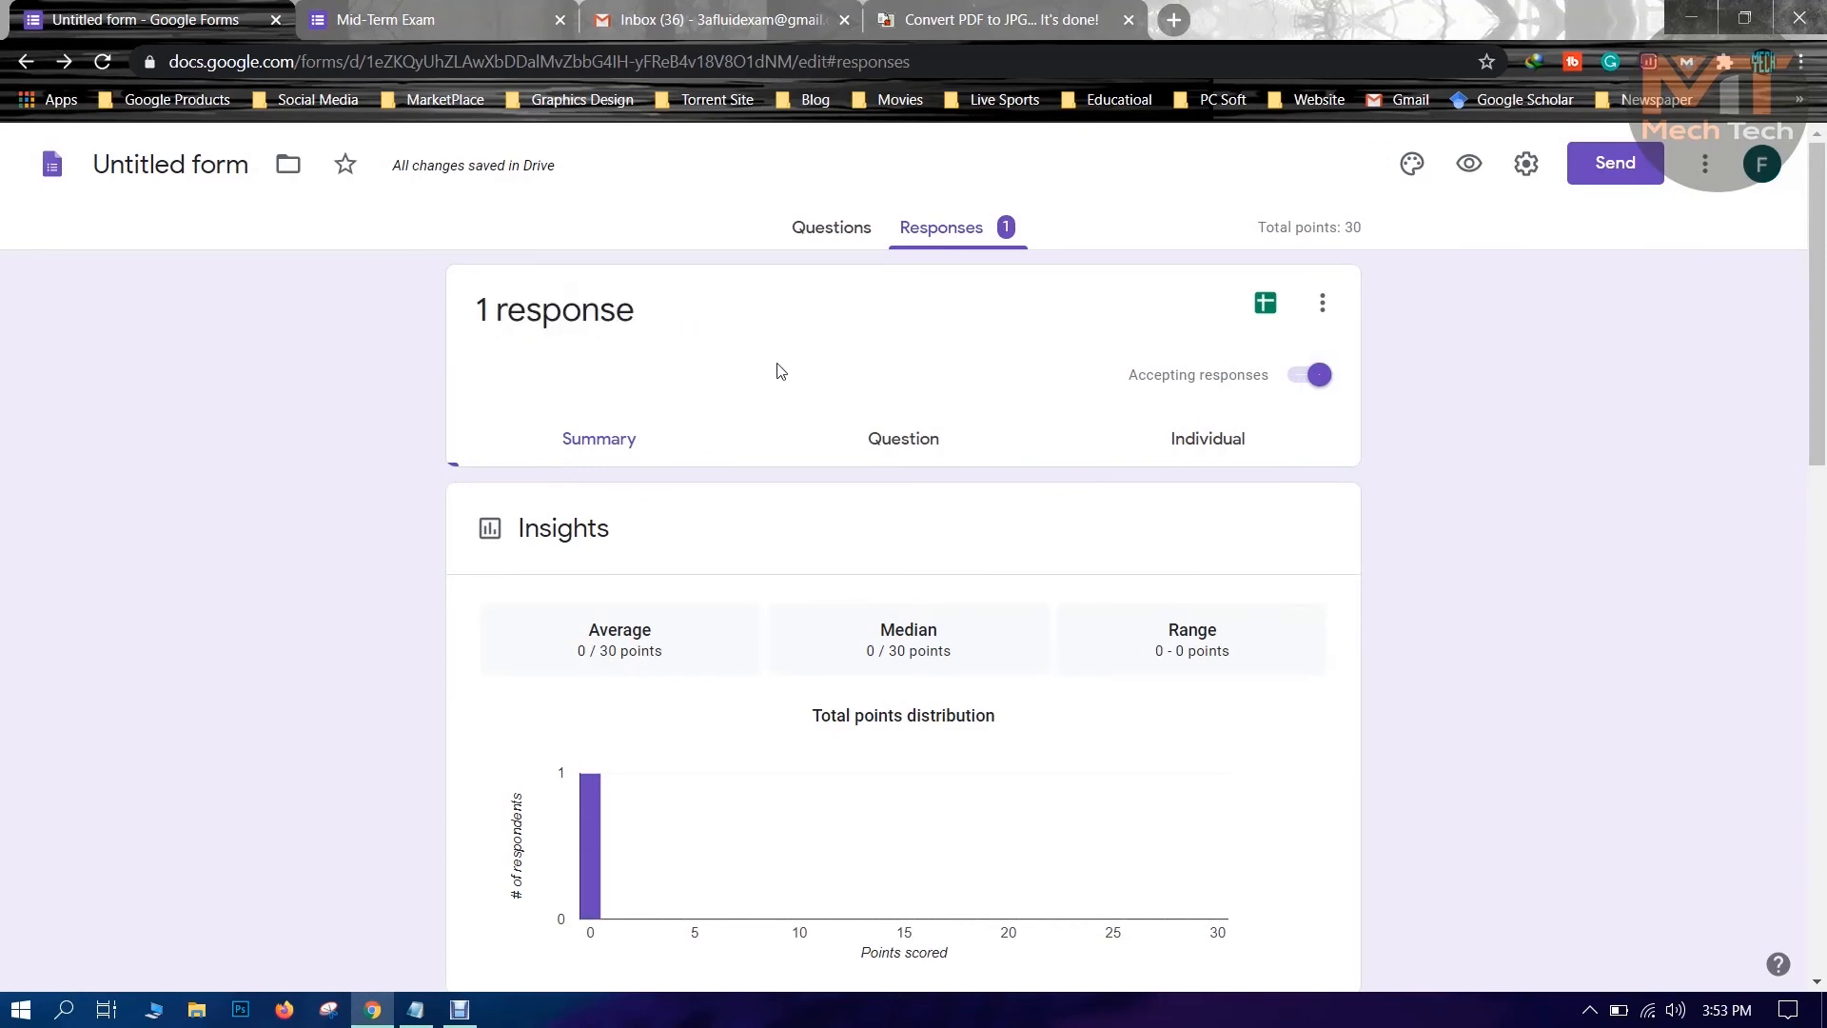
# Review the submitted Student Name, Student ID and Batch & Section answers in the response summary.
pyautogui.scroll(-9, 779, 370)
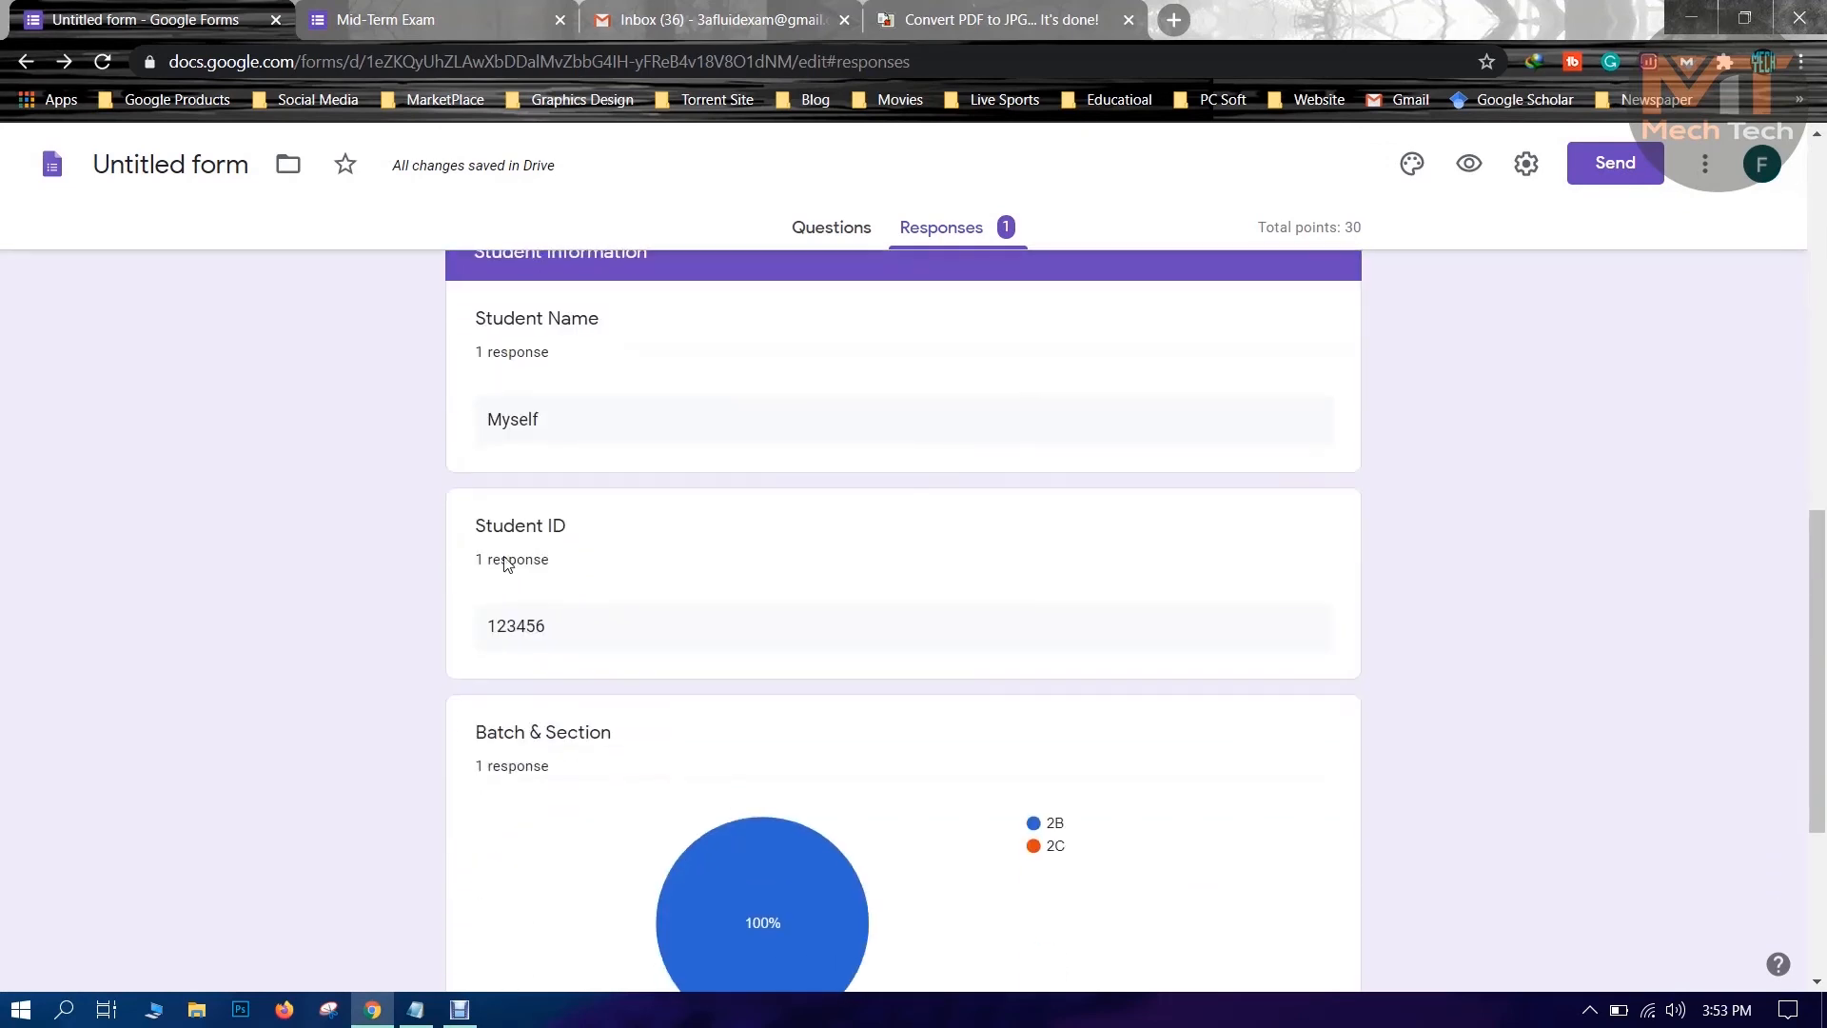
pyautogui.moveTo(543, 418); pyautogui.dragTo(487, 423)
pyautogui.moveTo(565, 625); pyautogui.dragTo(466, 626)
pyautogui.scroll(-2, 513, 692)
pyautogui.scroll(2, 519, 698)
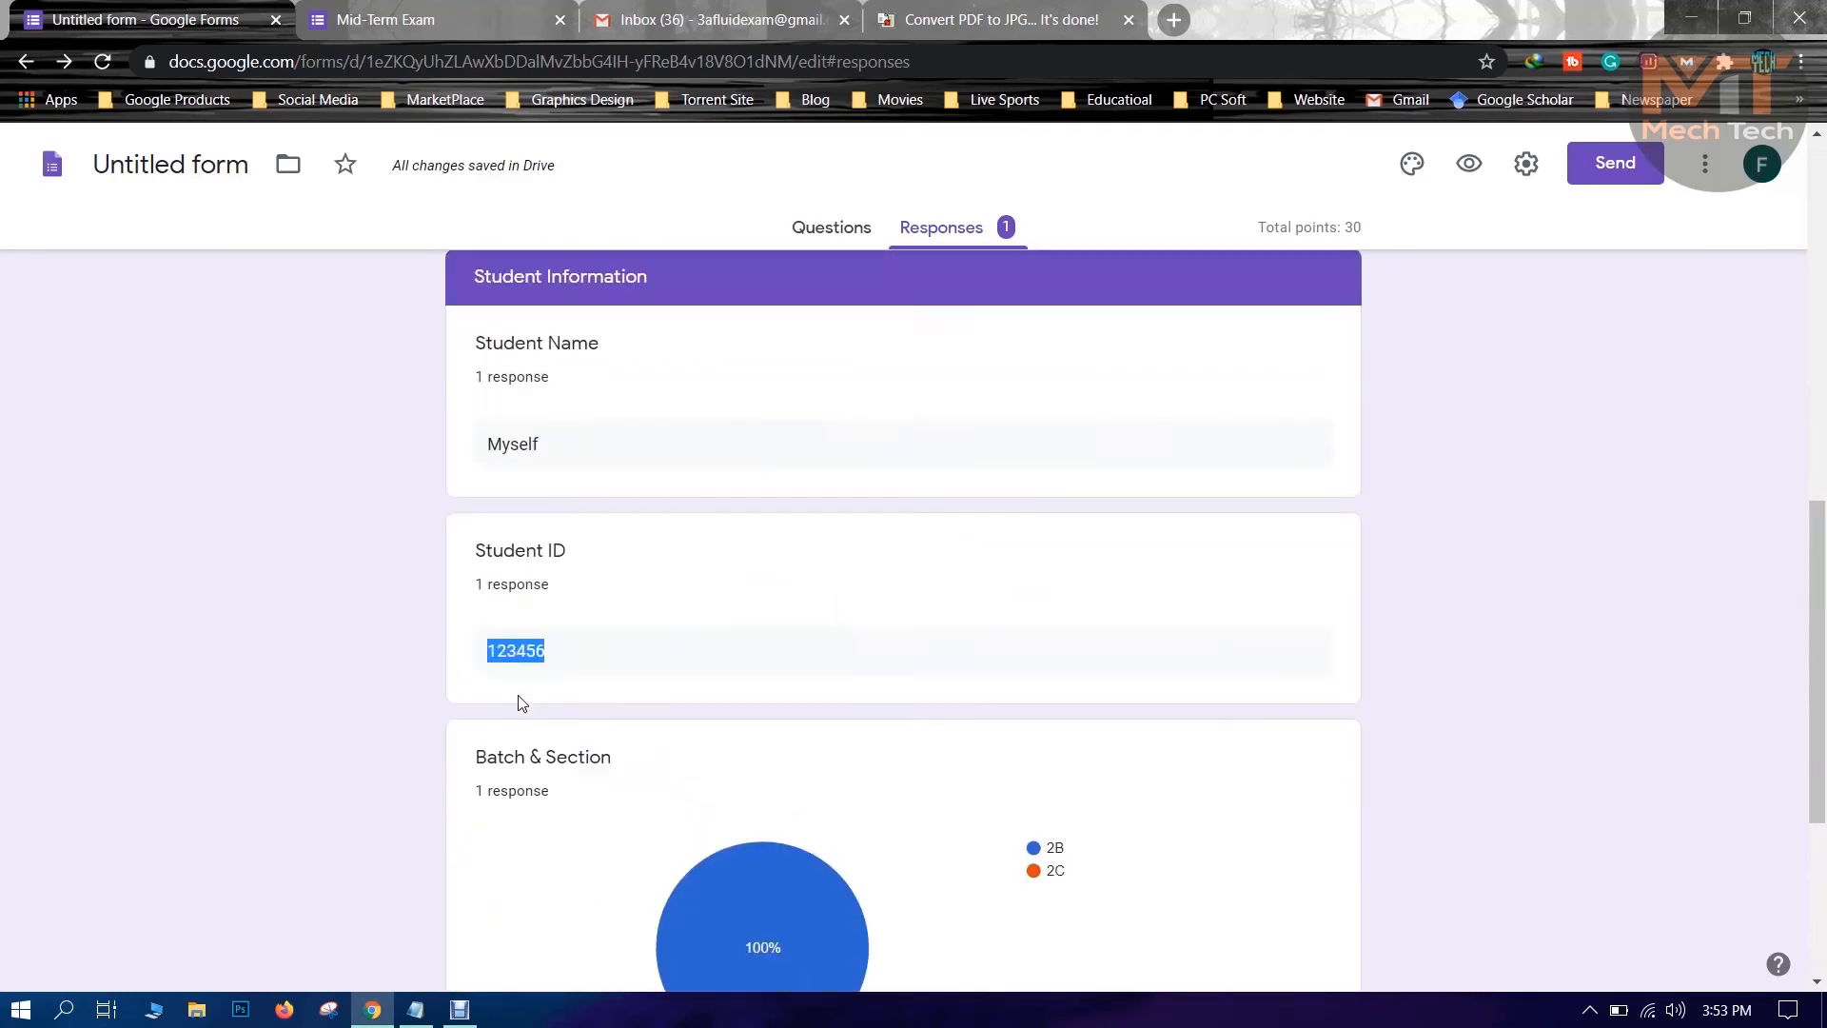
pyautogui.scroll(10, 522, 702)
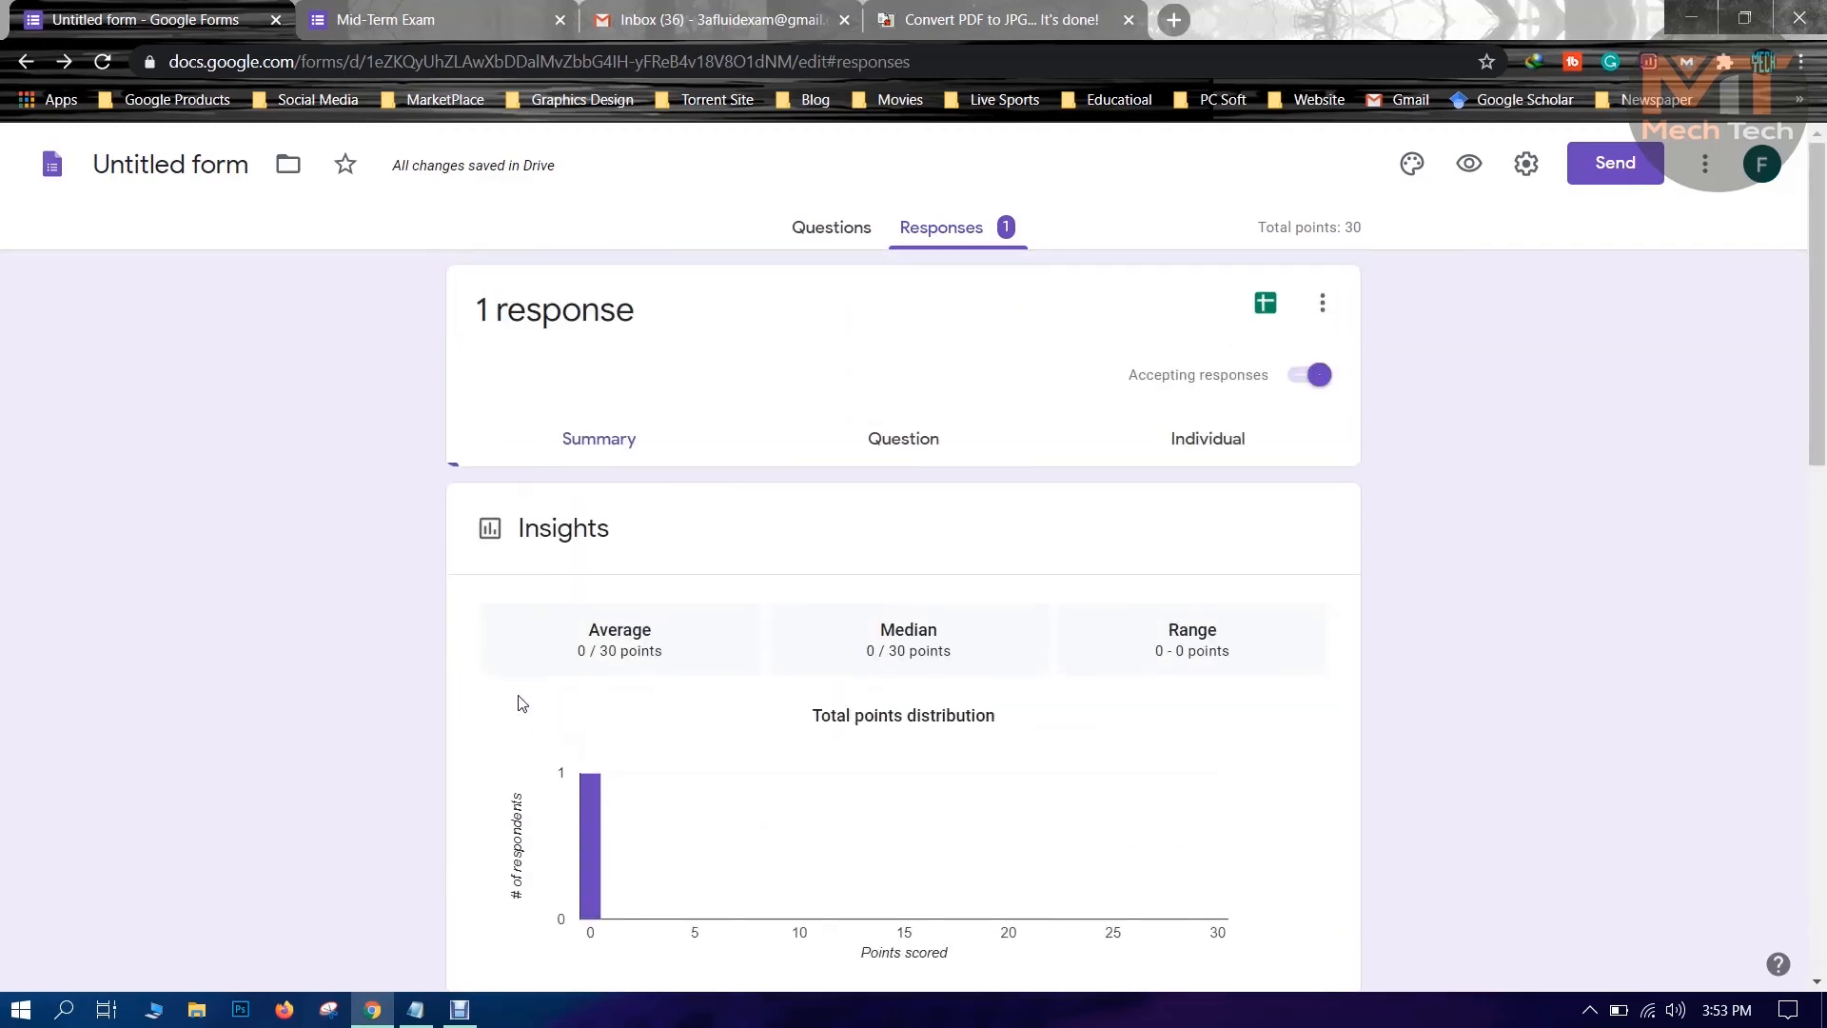
# Download the responses as a .csv file and create a new linked spreadsheet named Untitled form (Responses).
pyautogui.click(1321, 302)
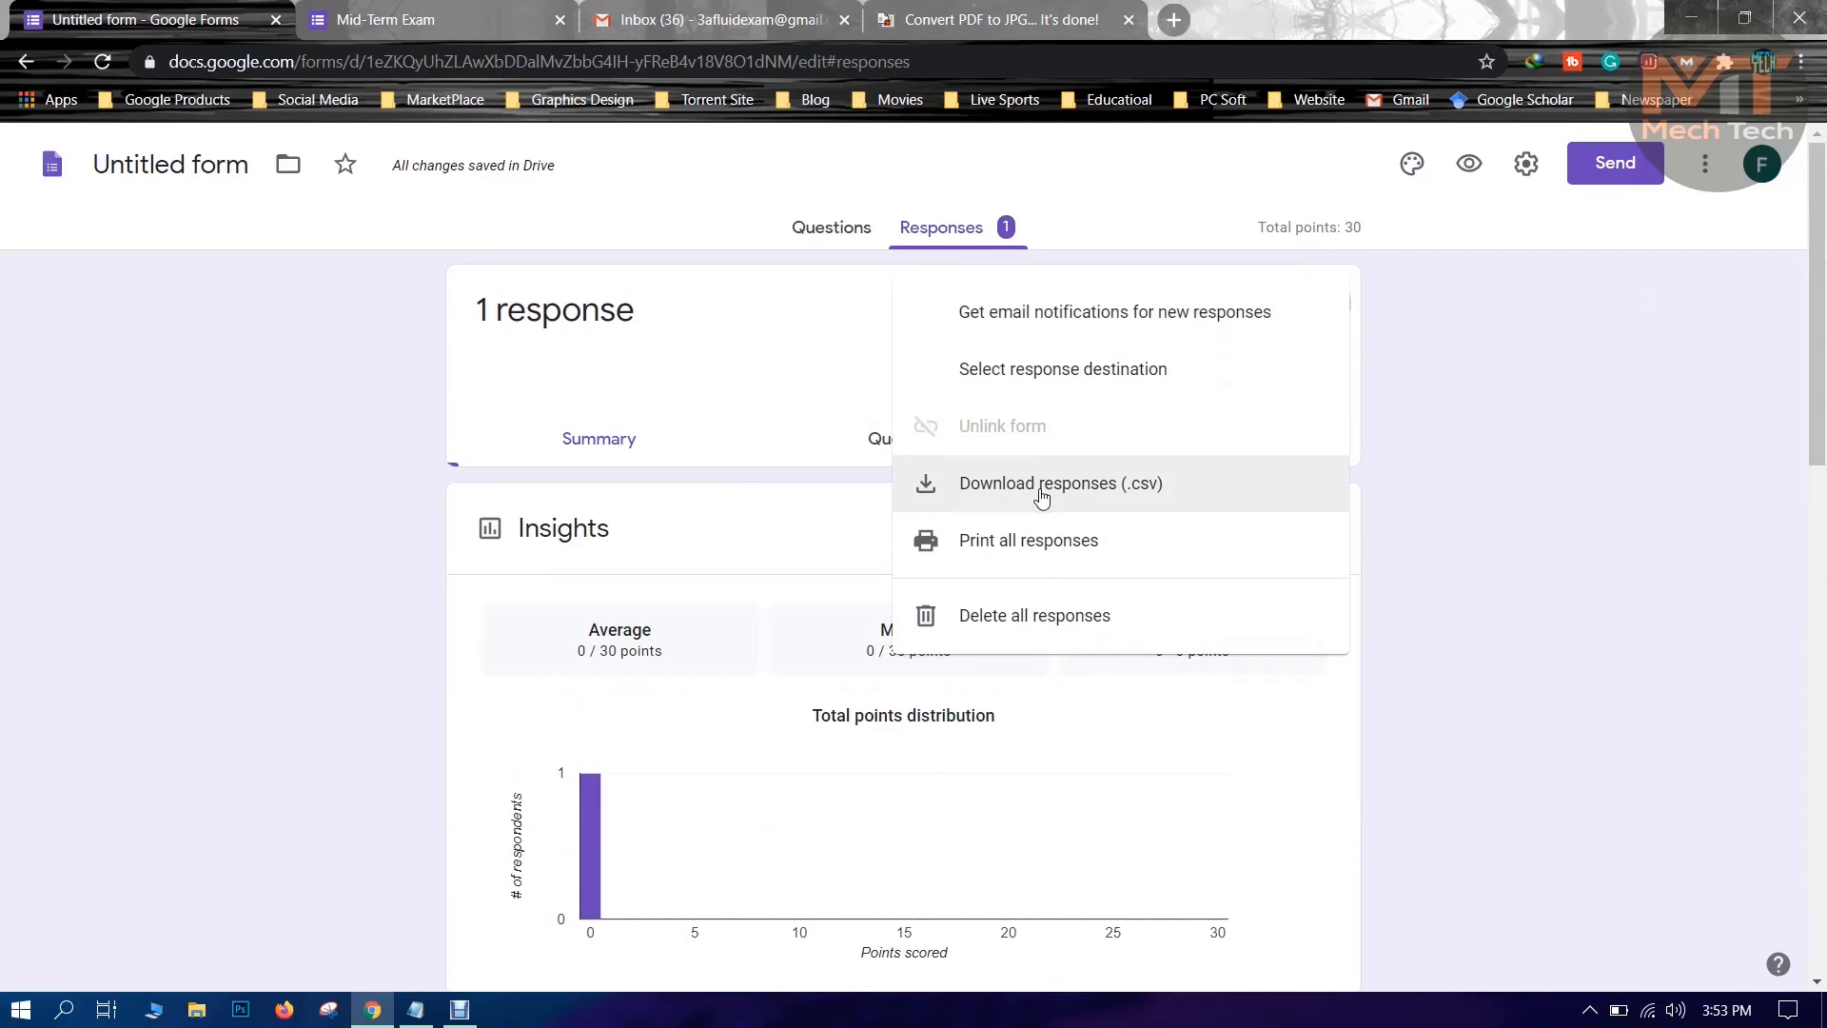
pyautogui.click(1146, 485)
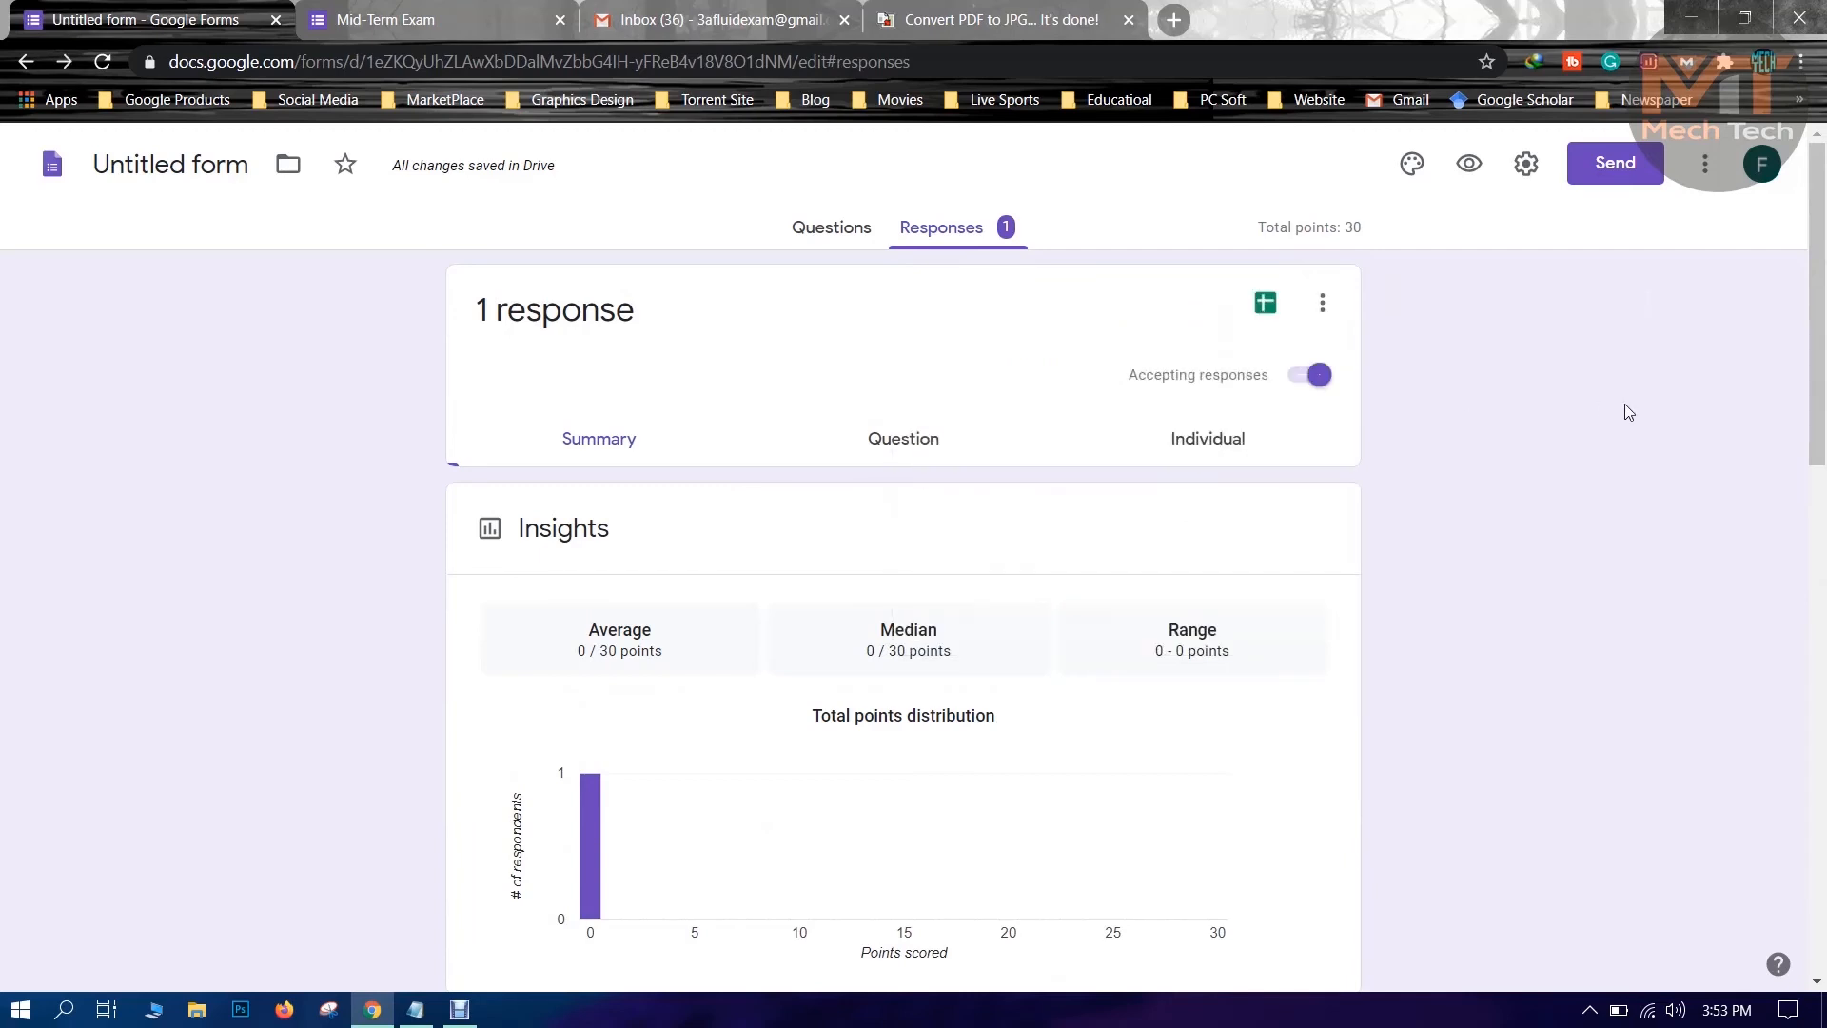
pyautogui.click(1266, 305)
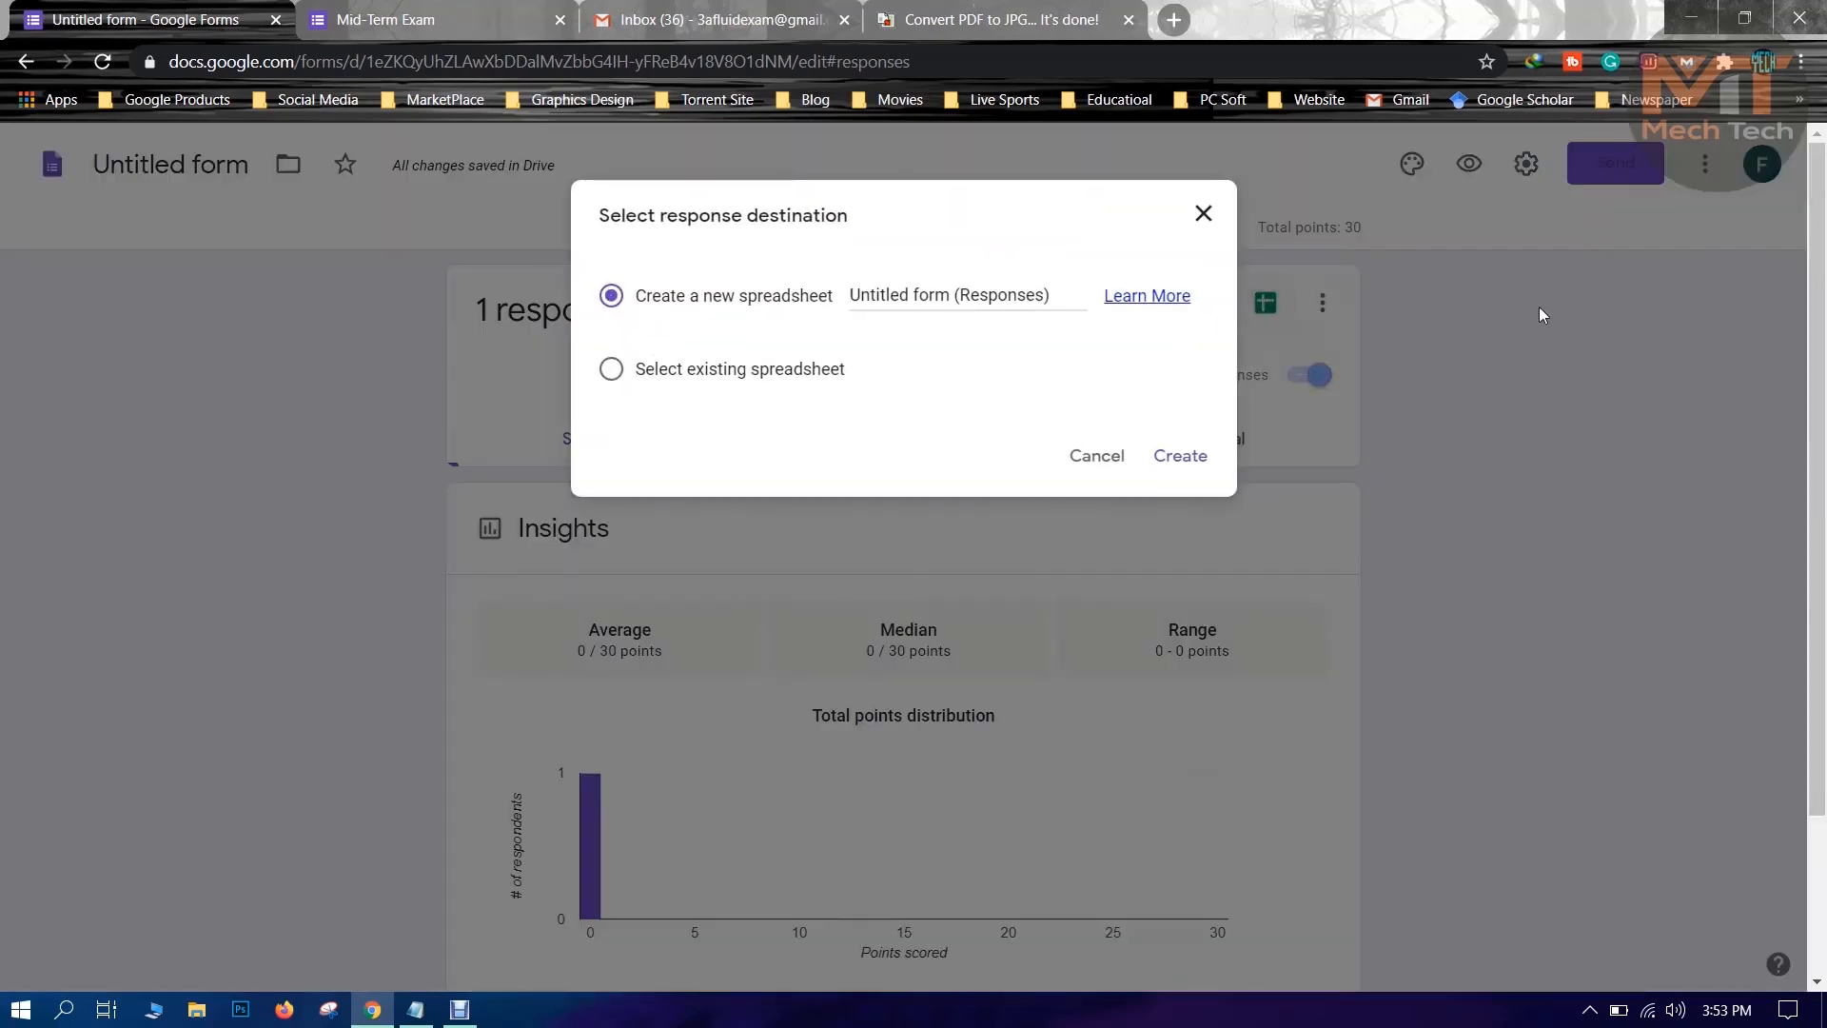
pyautogui.click(1180, 455)
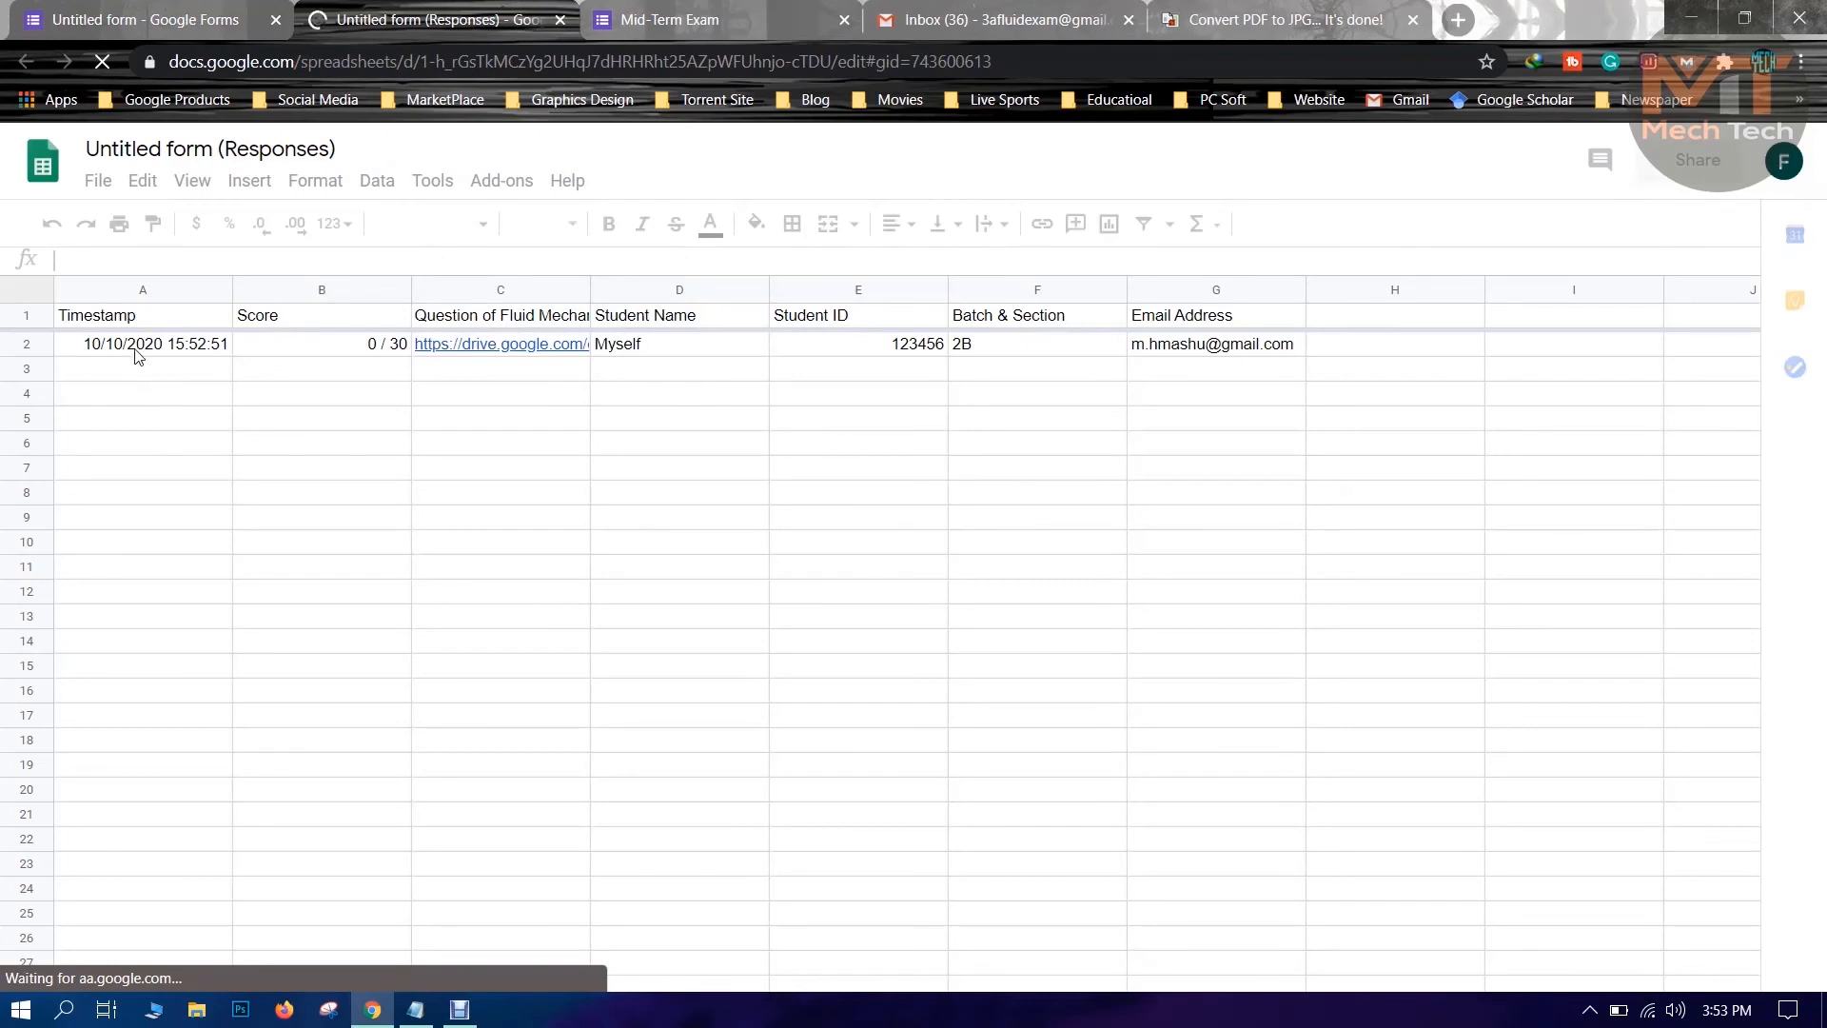
# Examine the response spreadsheet's columns from Timestamp and Score through the uploaded answer file link to Email Address.
pyautogui.click(132, 352)
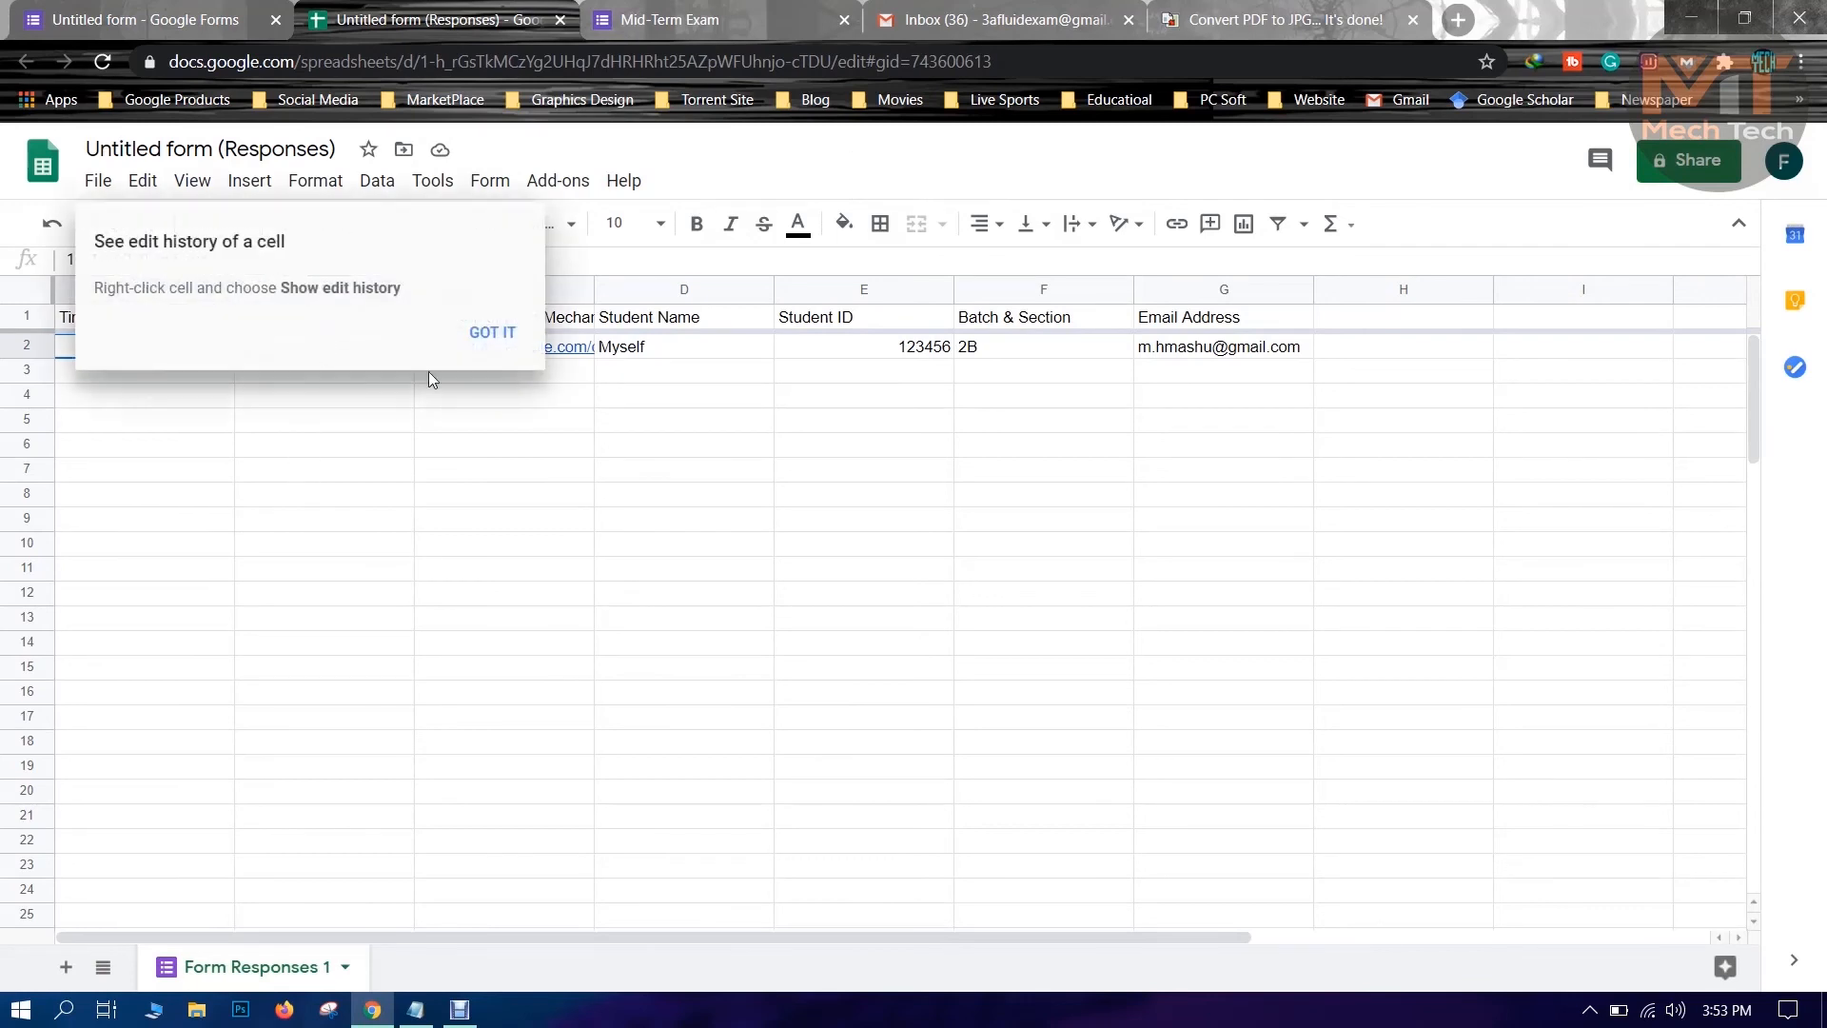
pyautogui.click(490, 333)
pyautogui.click(324, 323)
pyautogui.click(328, 341)
pyautogui.click(499, 319)
pyautogui.moveTo(501, 352)
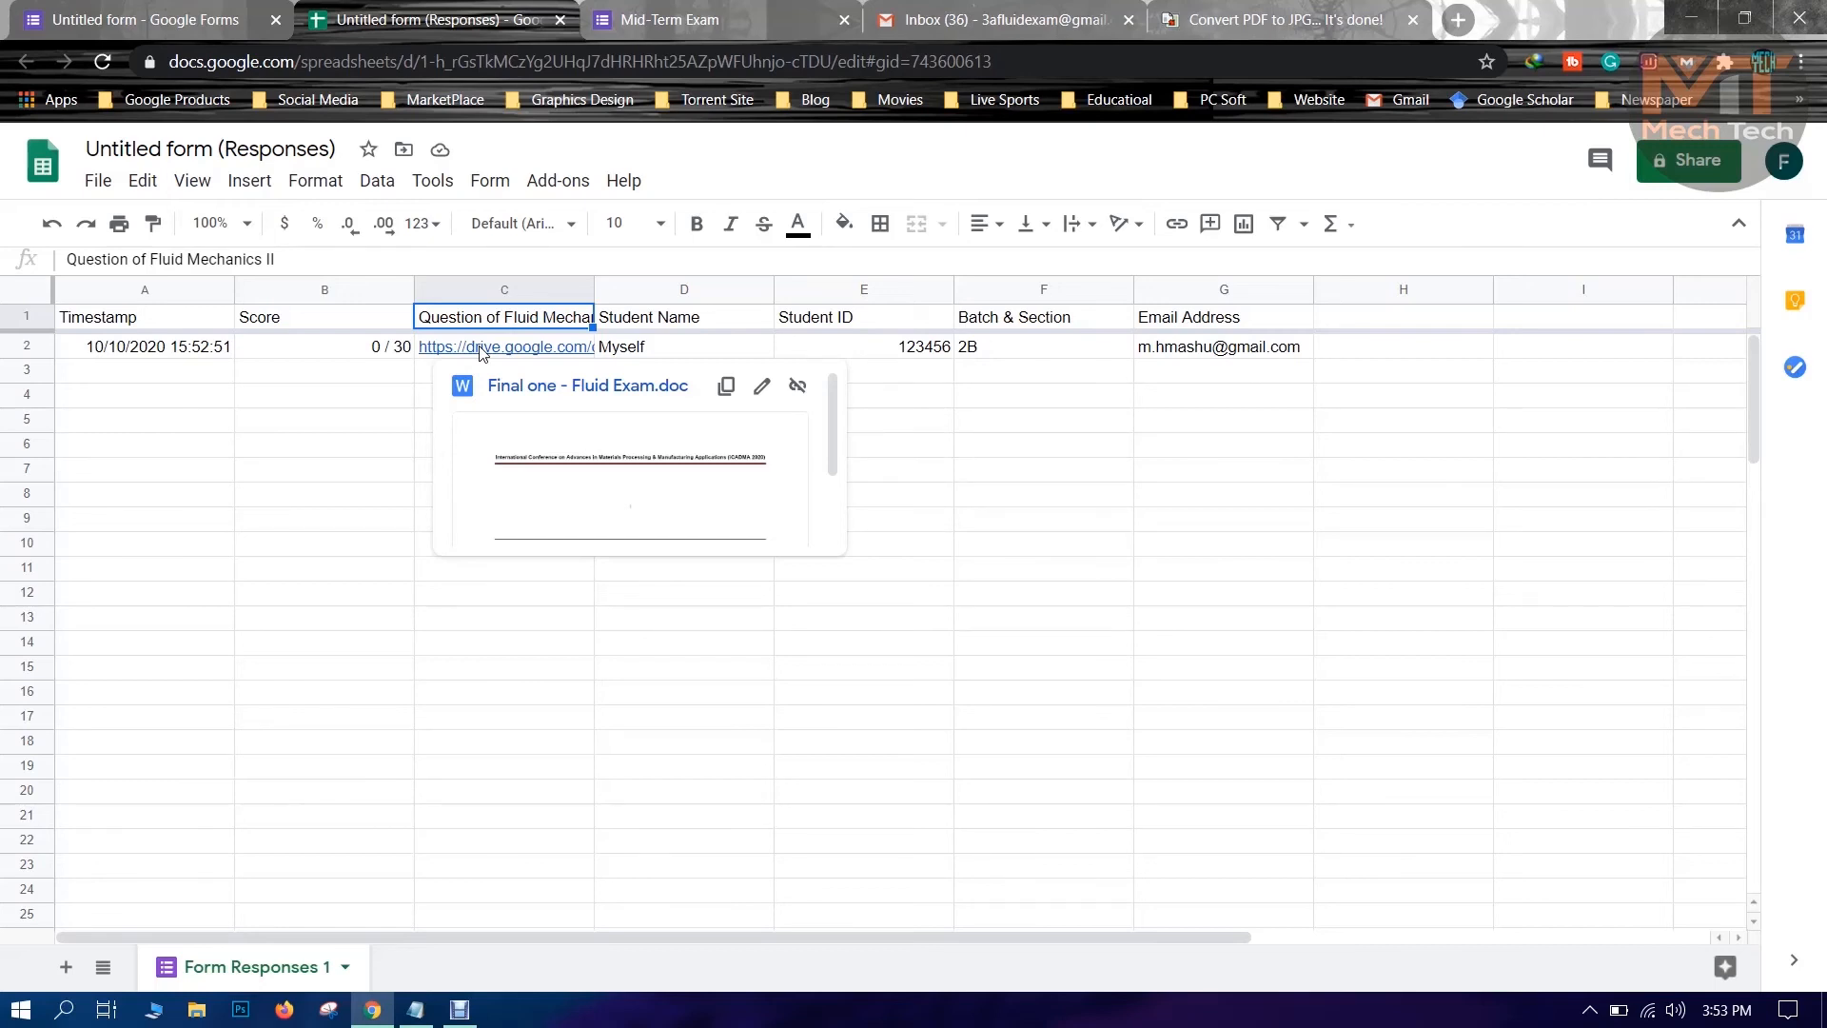
pyautogui.click(653, 298)
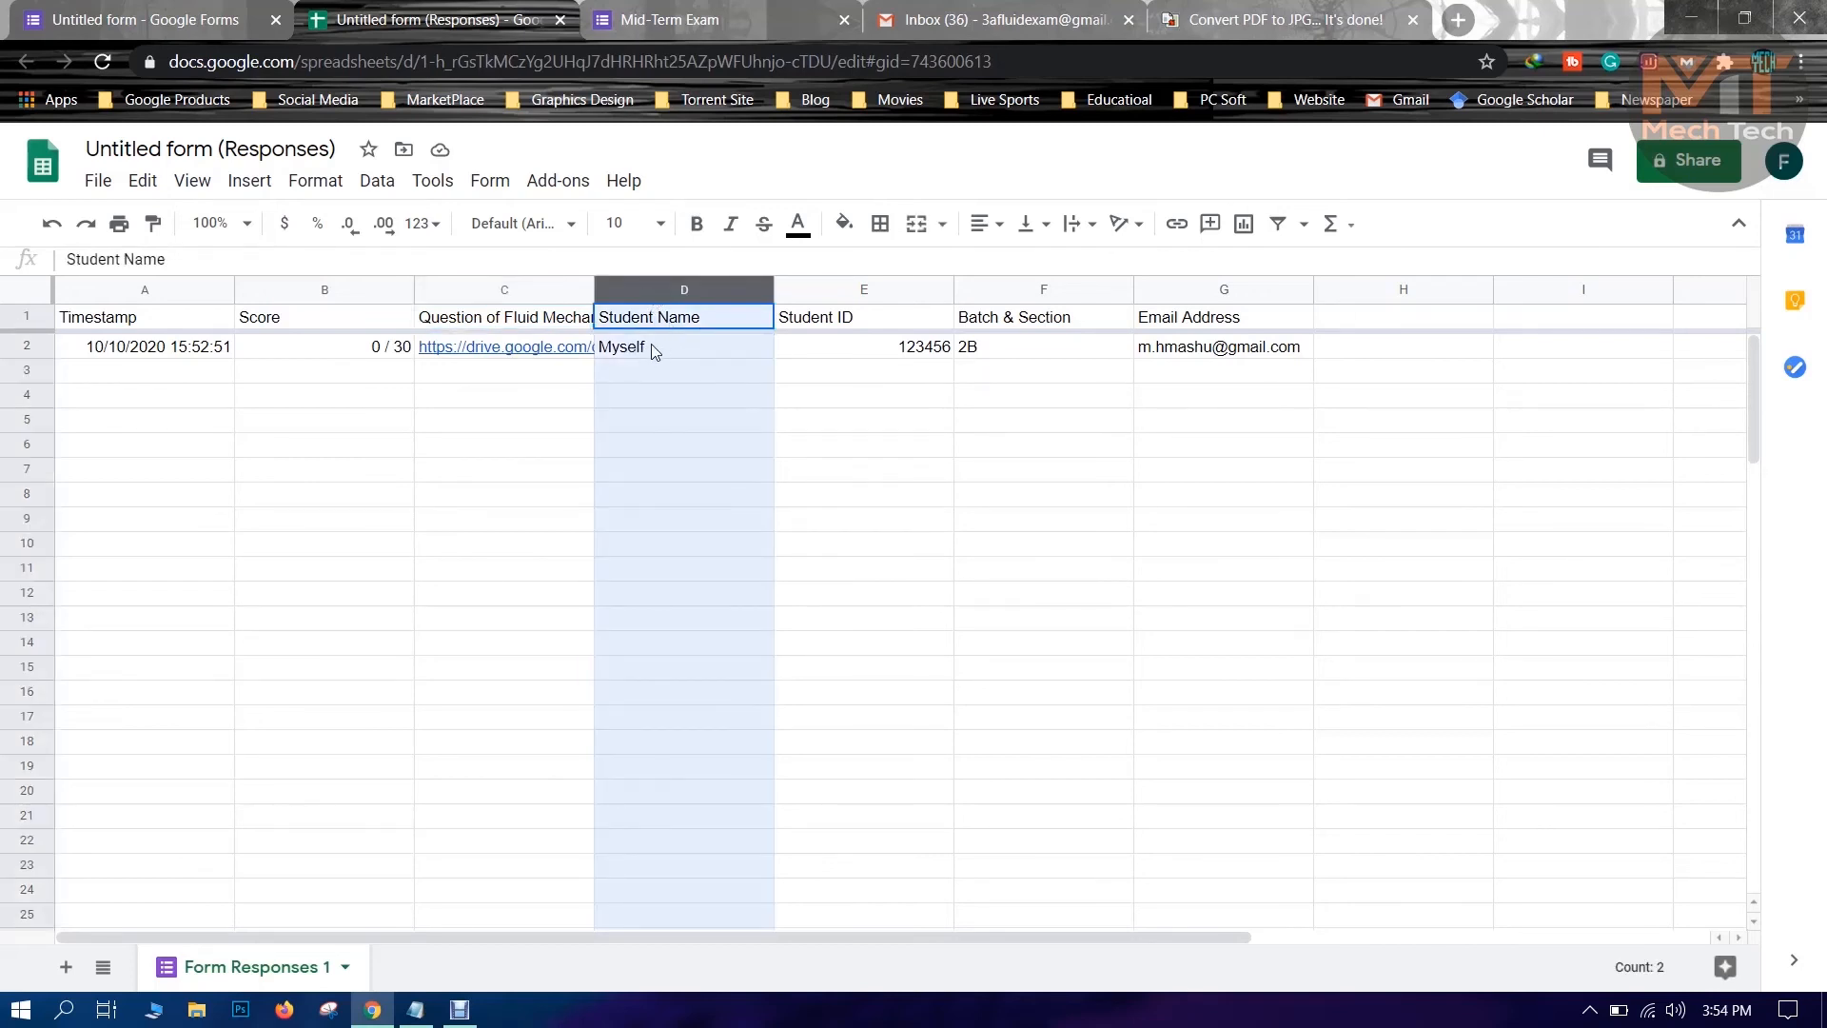
pyautogui.click(811, 293)
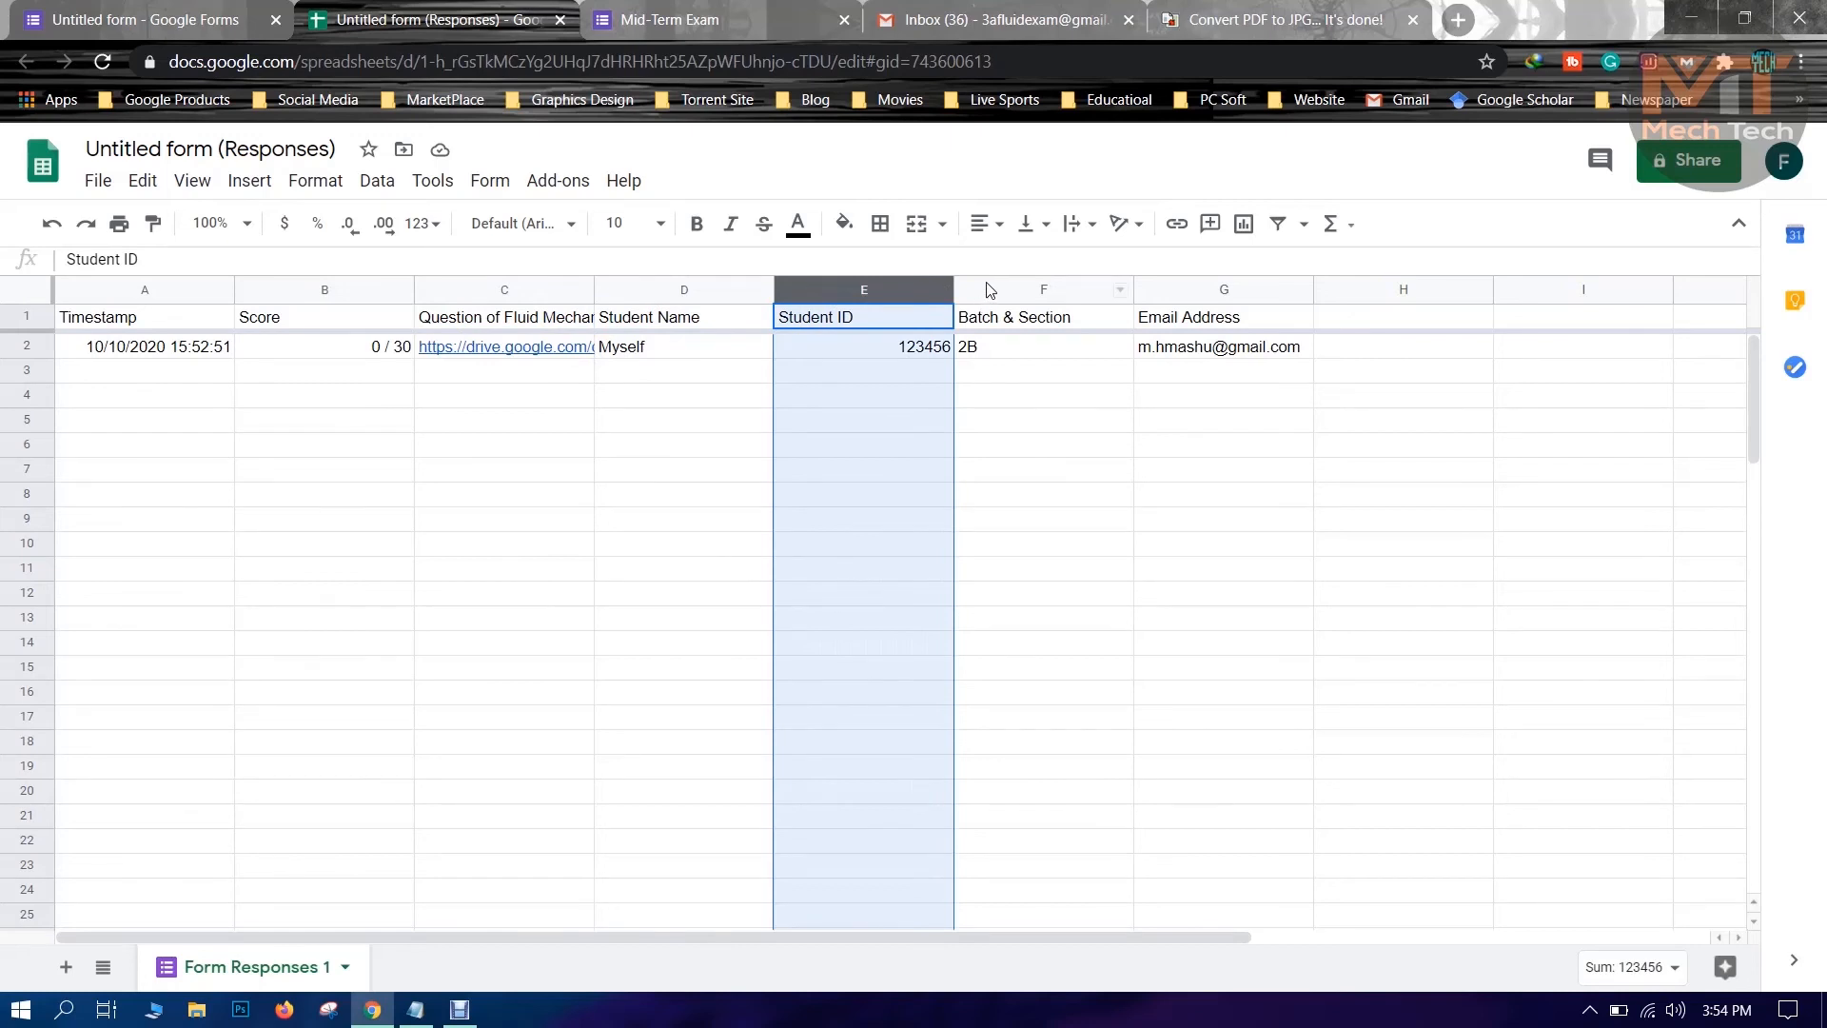
pyautogui.click(990, 290)
pyautogui.click(1170, 293)
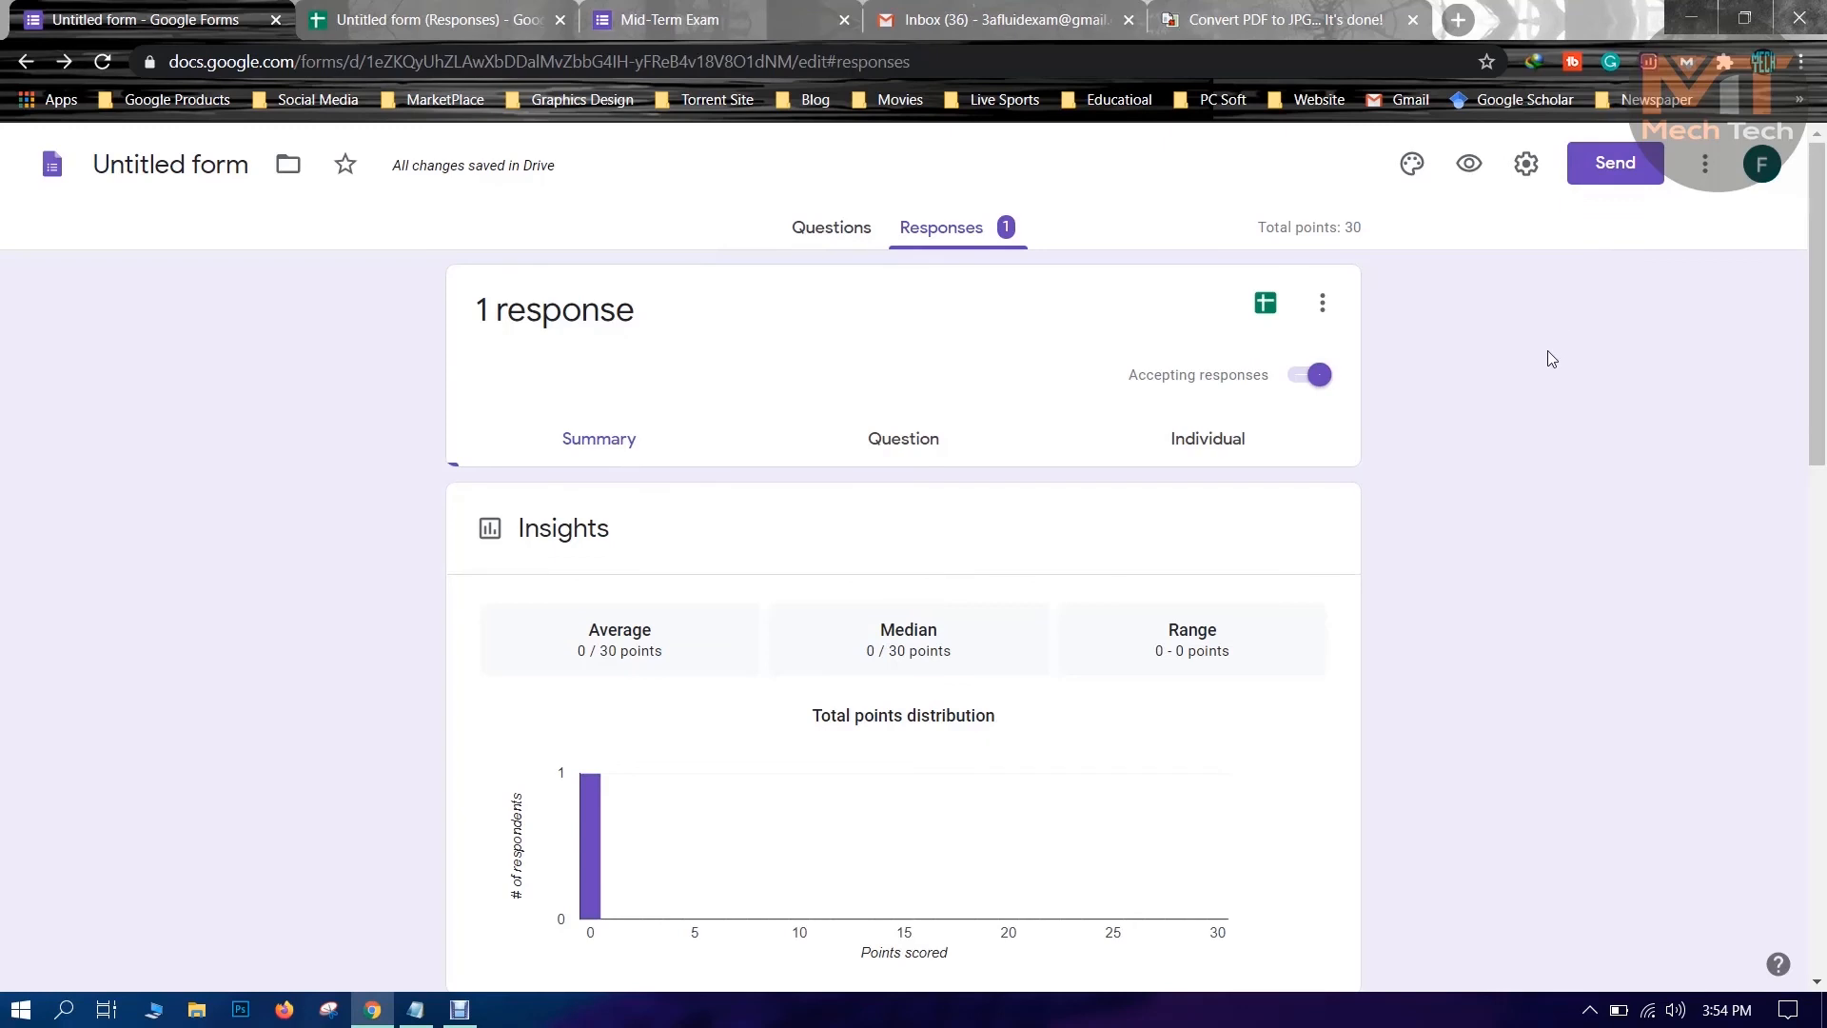
# Return to the form's questions and copy its shareable link with Shorten URL enabled.
pyautogui.click(843, 230)
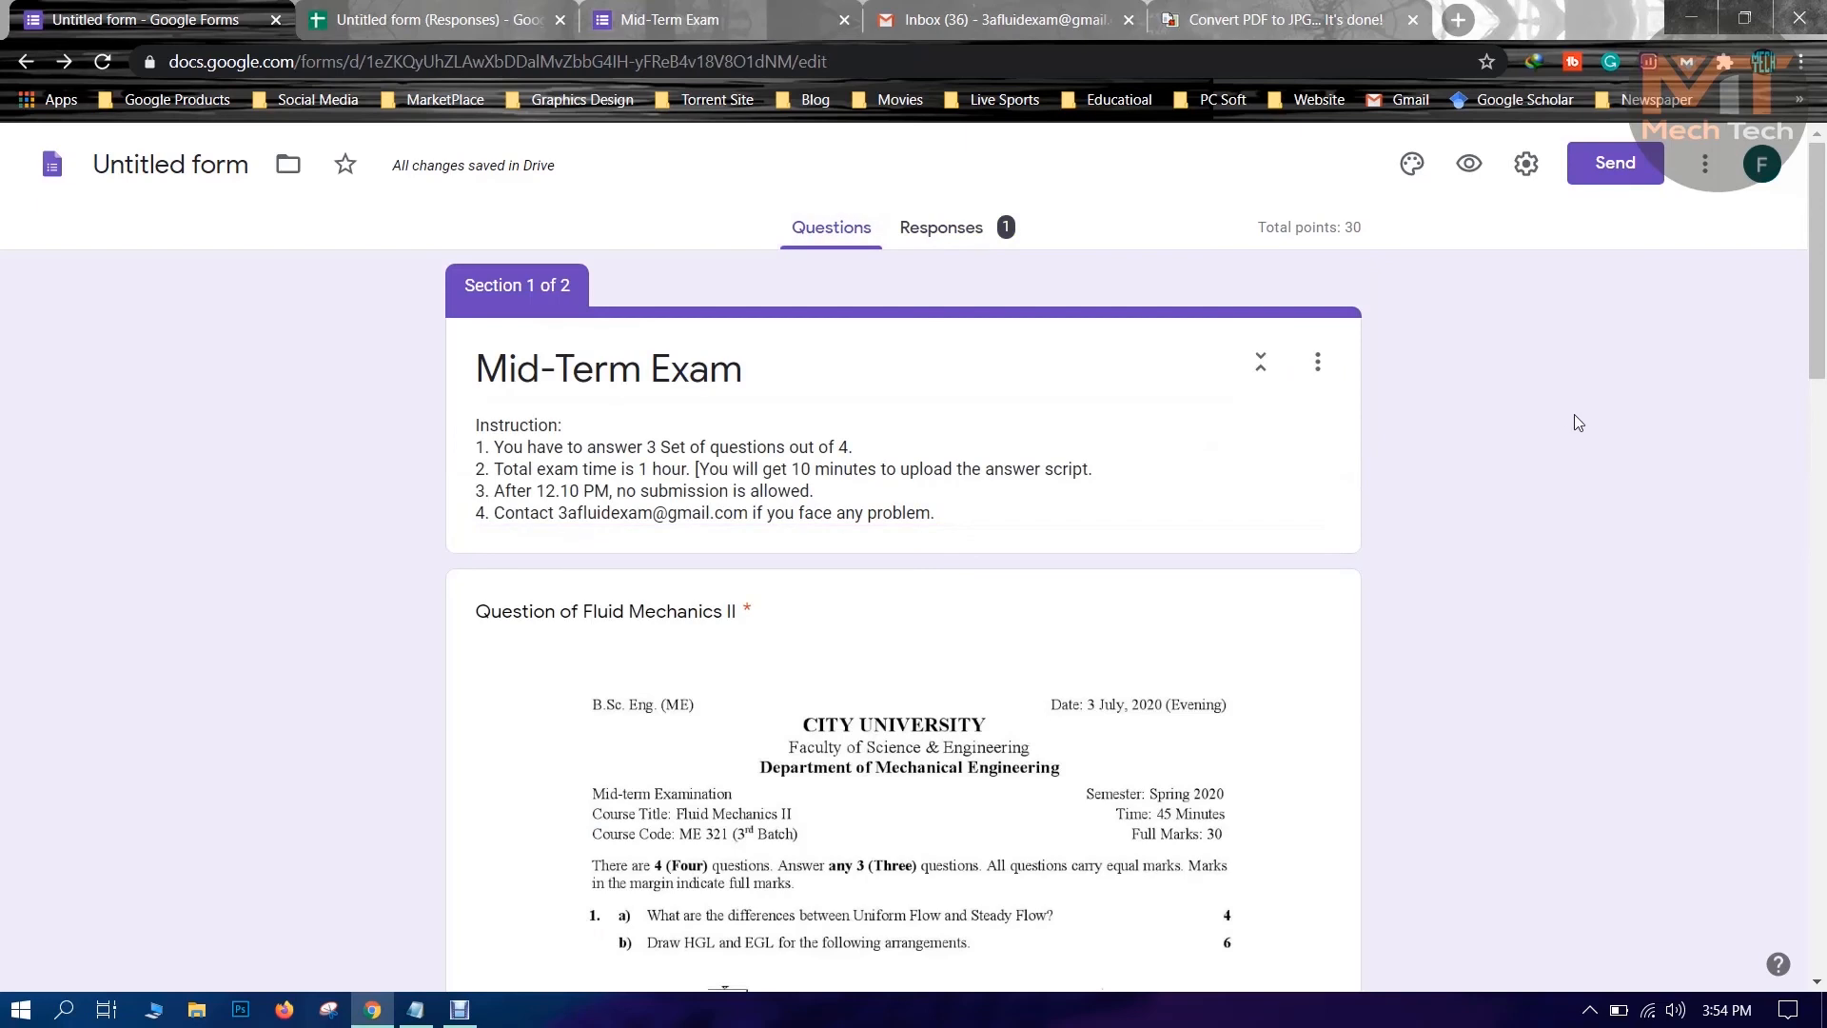
pyautogui.click(1614, 166)
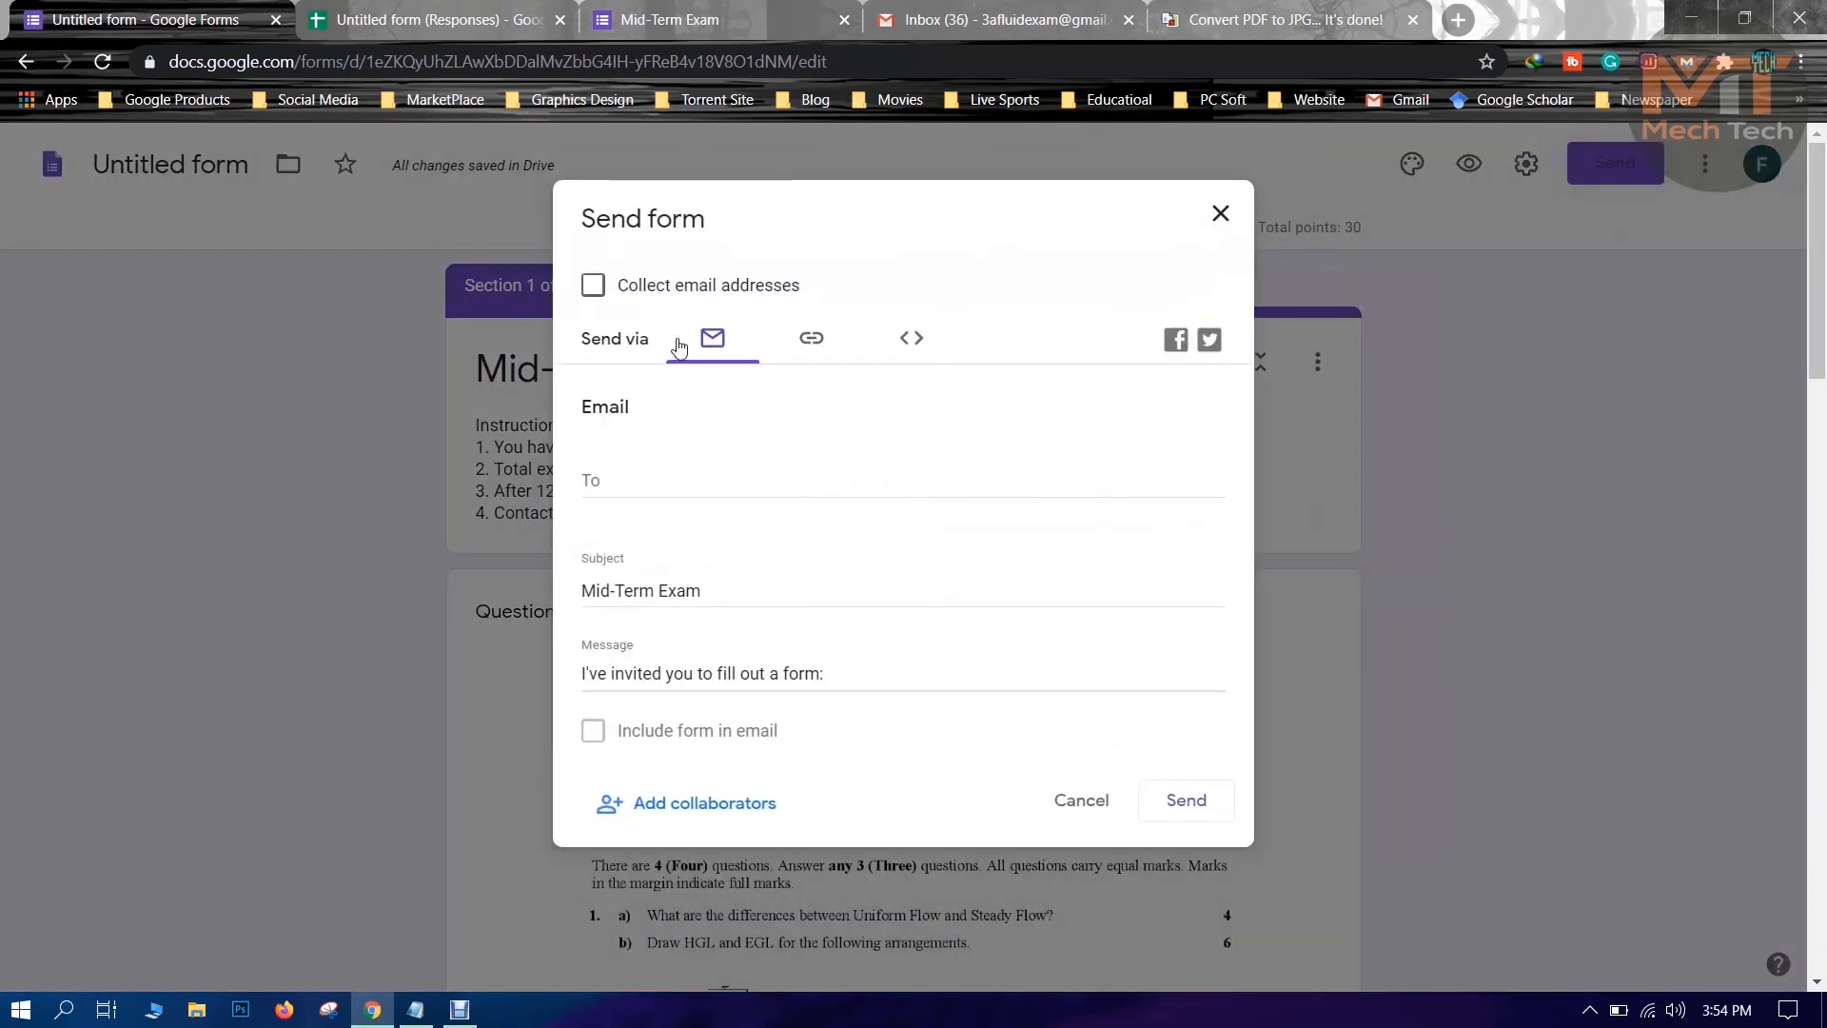
pyautogui.click(808, 343)
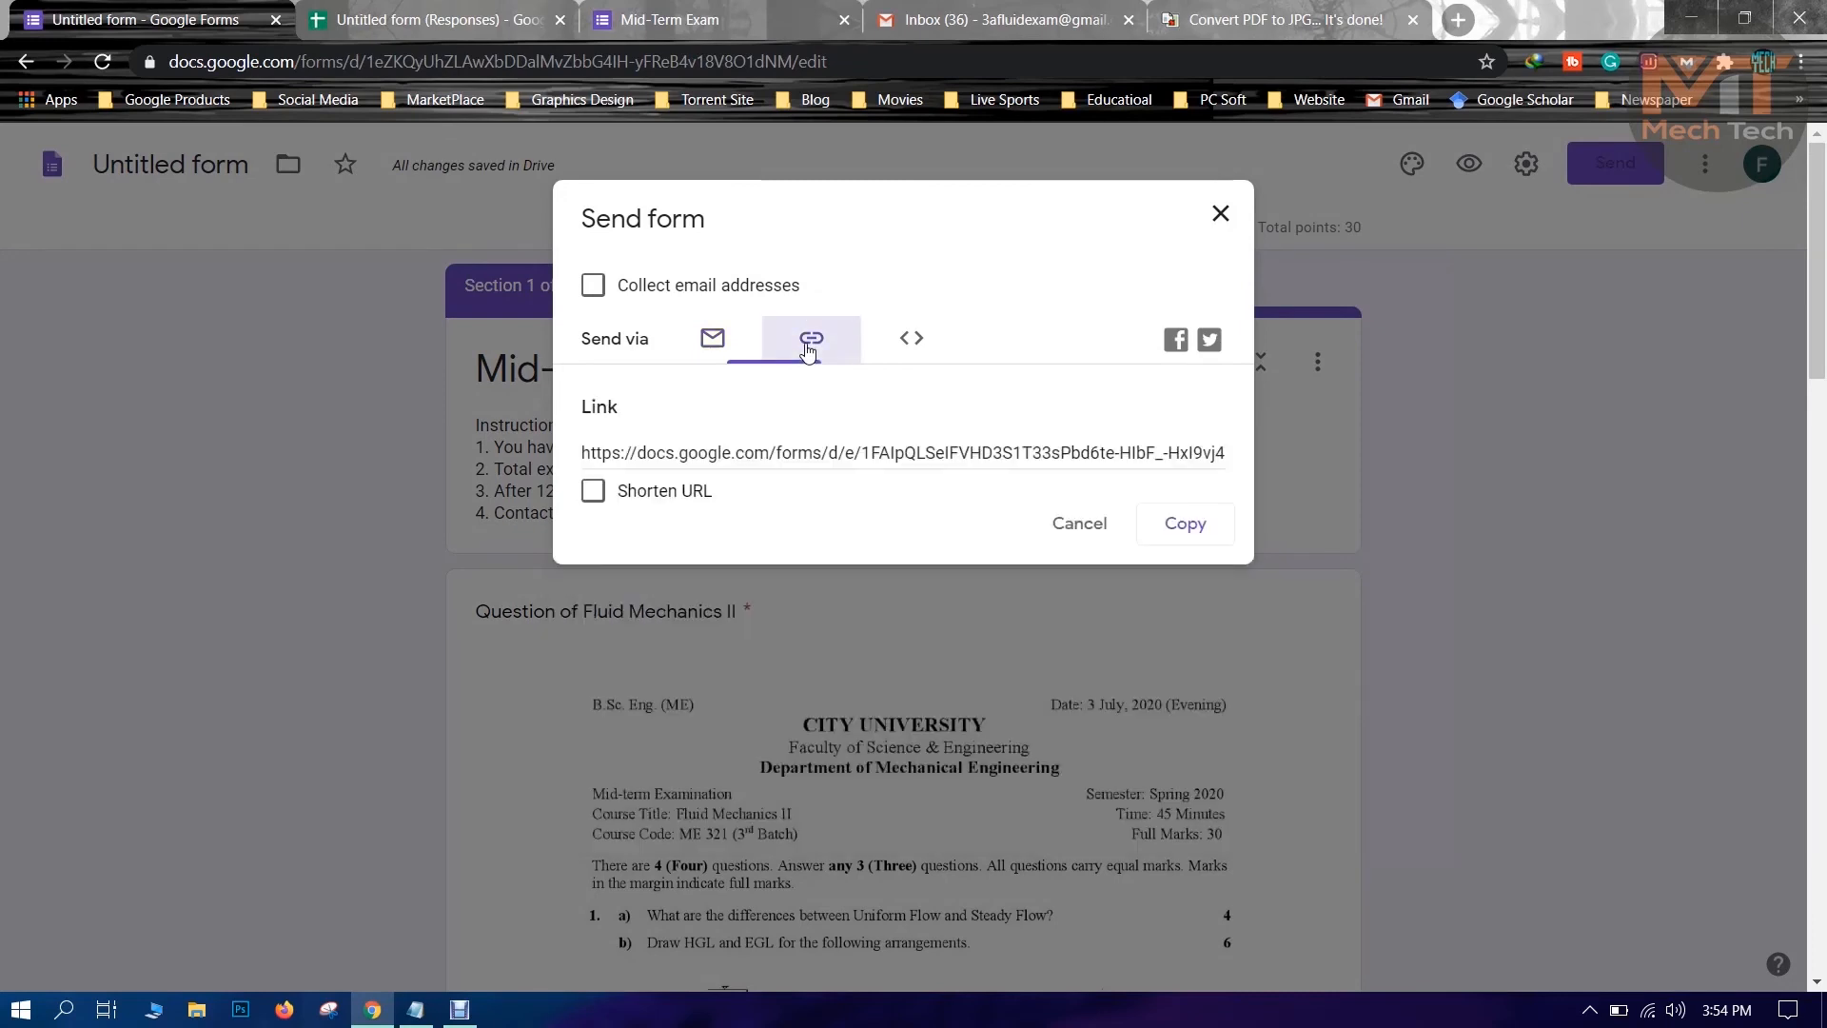
pyautogui.click(592, 492)
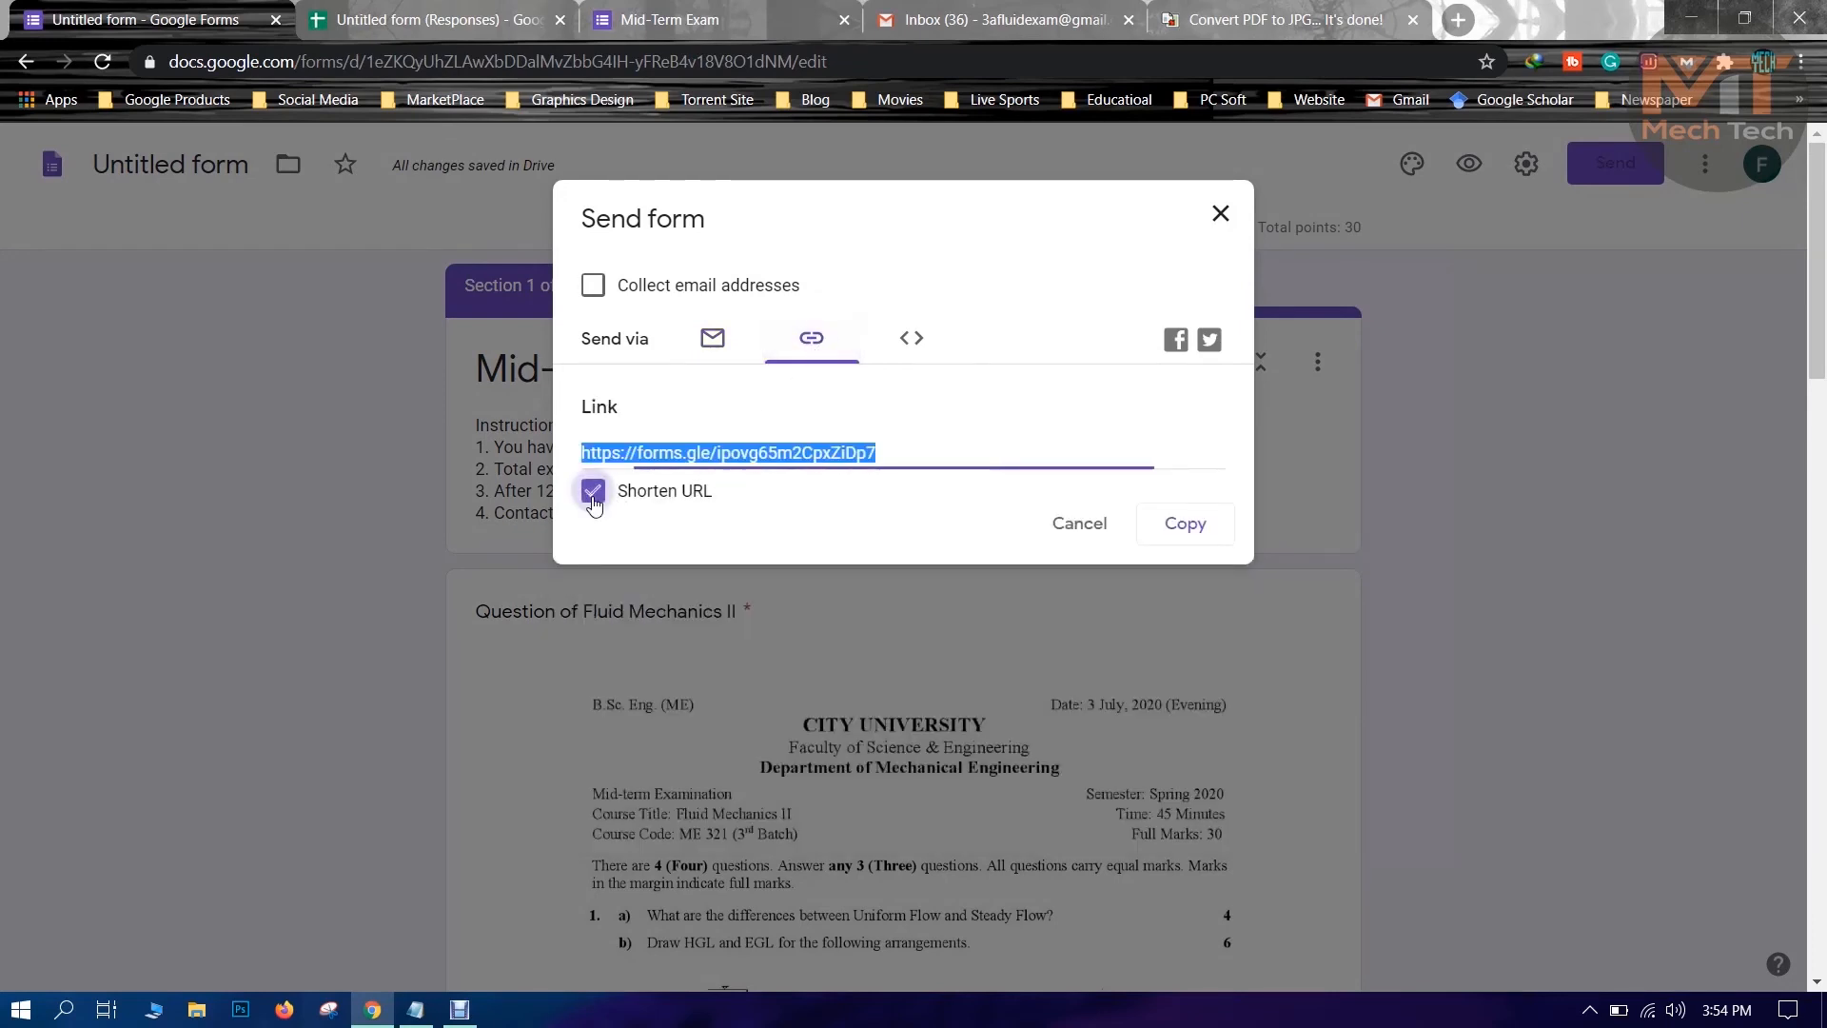
pyautogui.rightClick(862, 447)
pyautogui.click(927, 466)
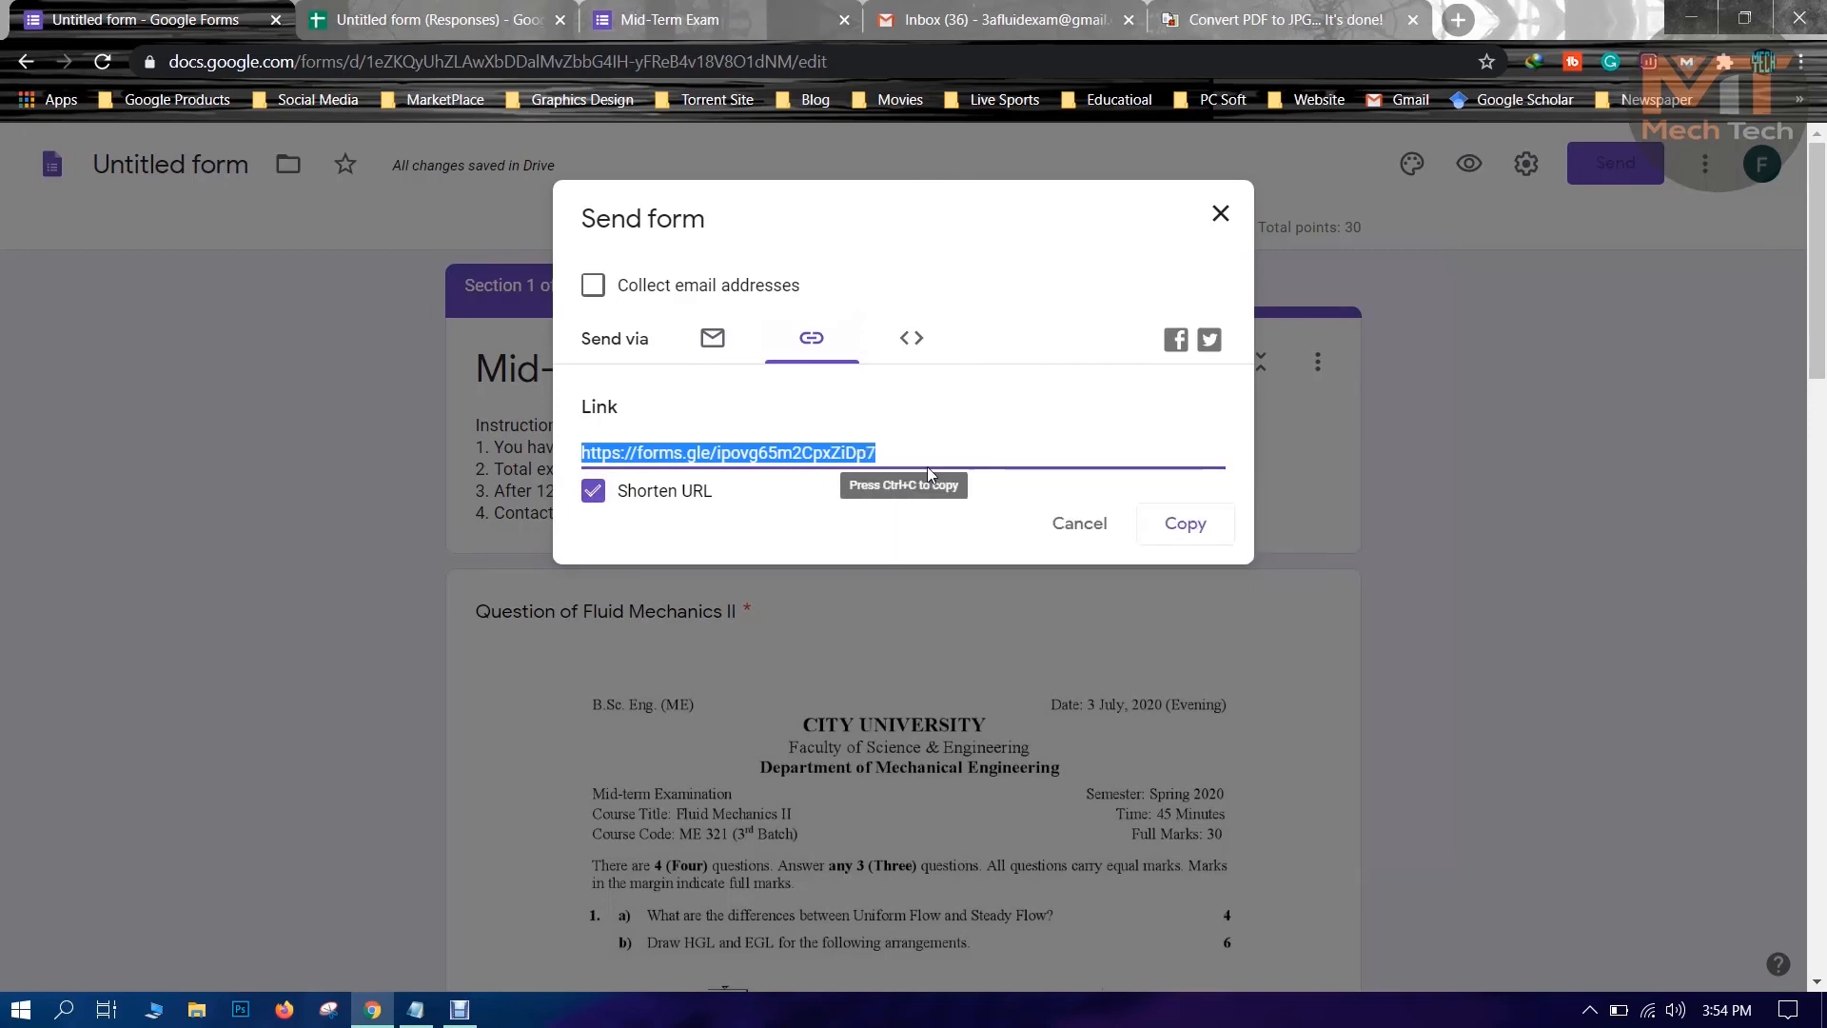
pyautogui.click(1190, 528)
# Switch to Gmail and start a new email addressed to the 3A contact group.
pyautogui.click(933, 19)
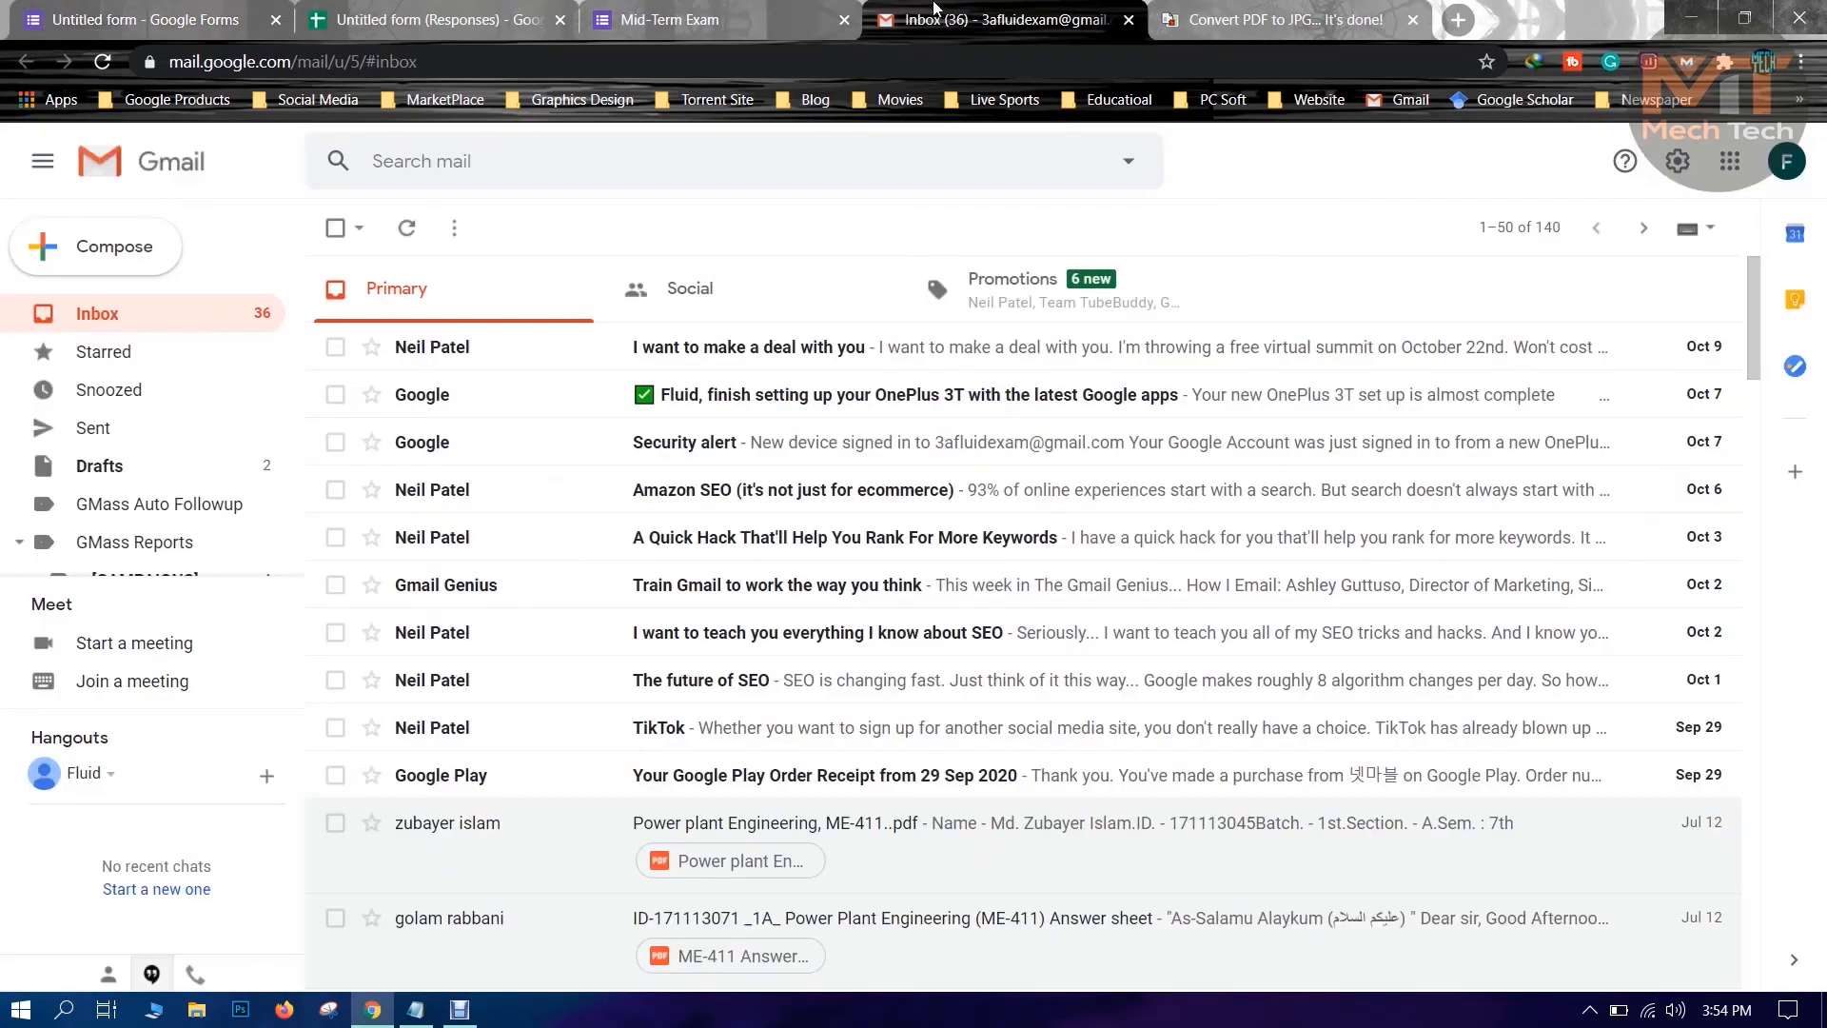
pyautogui.click(66, 262)
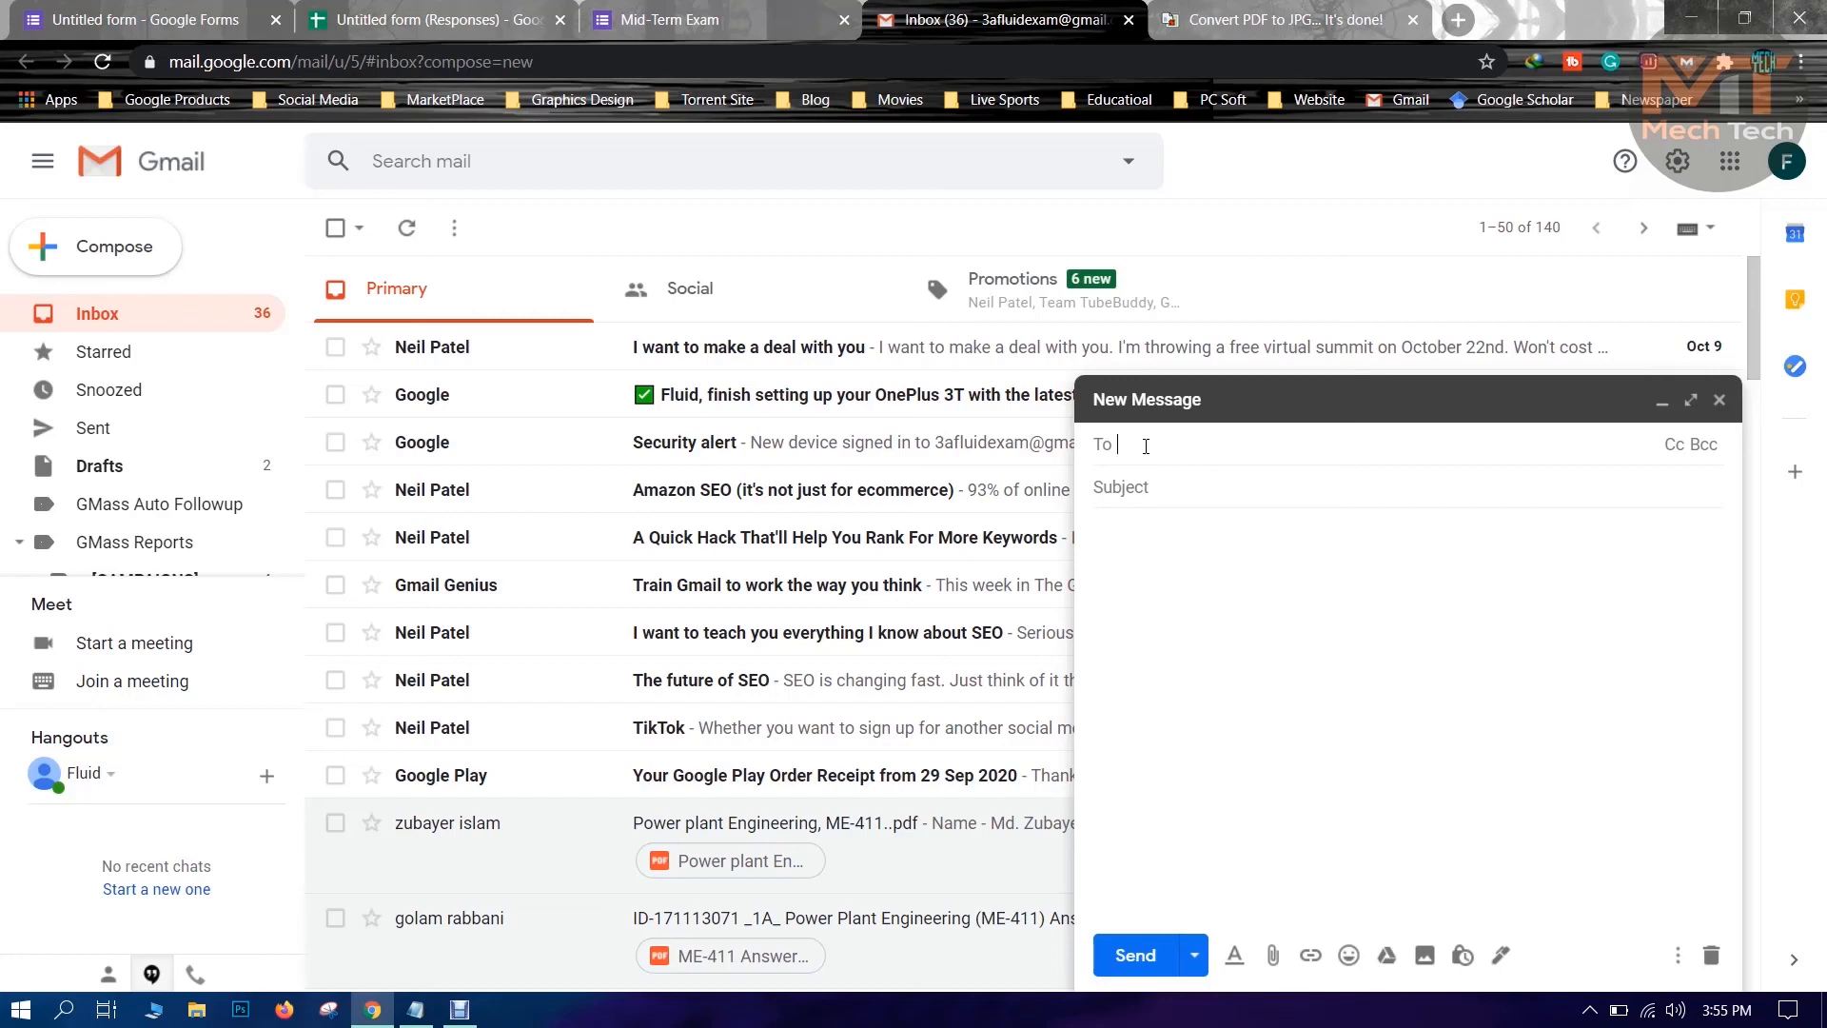
pyautogui.write('3a')
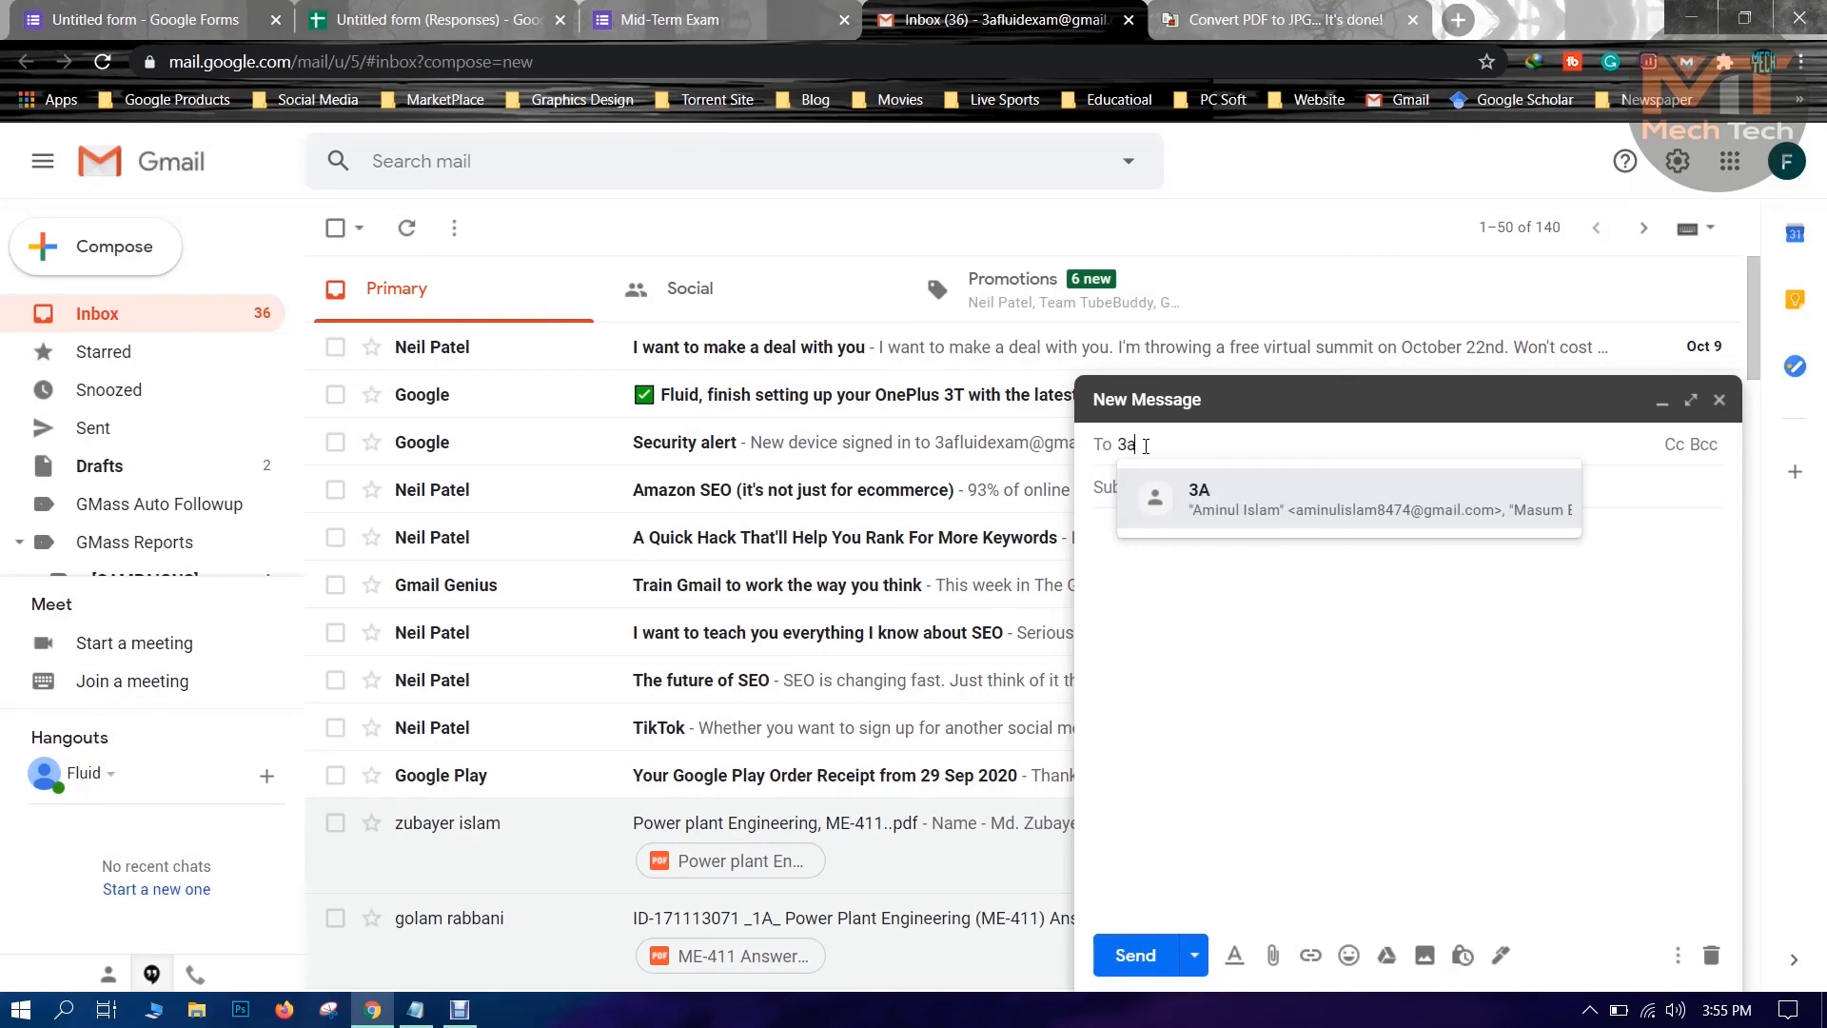
pyautogui.click(1158, 487)
pyautogui.click(1145, 449)
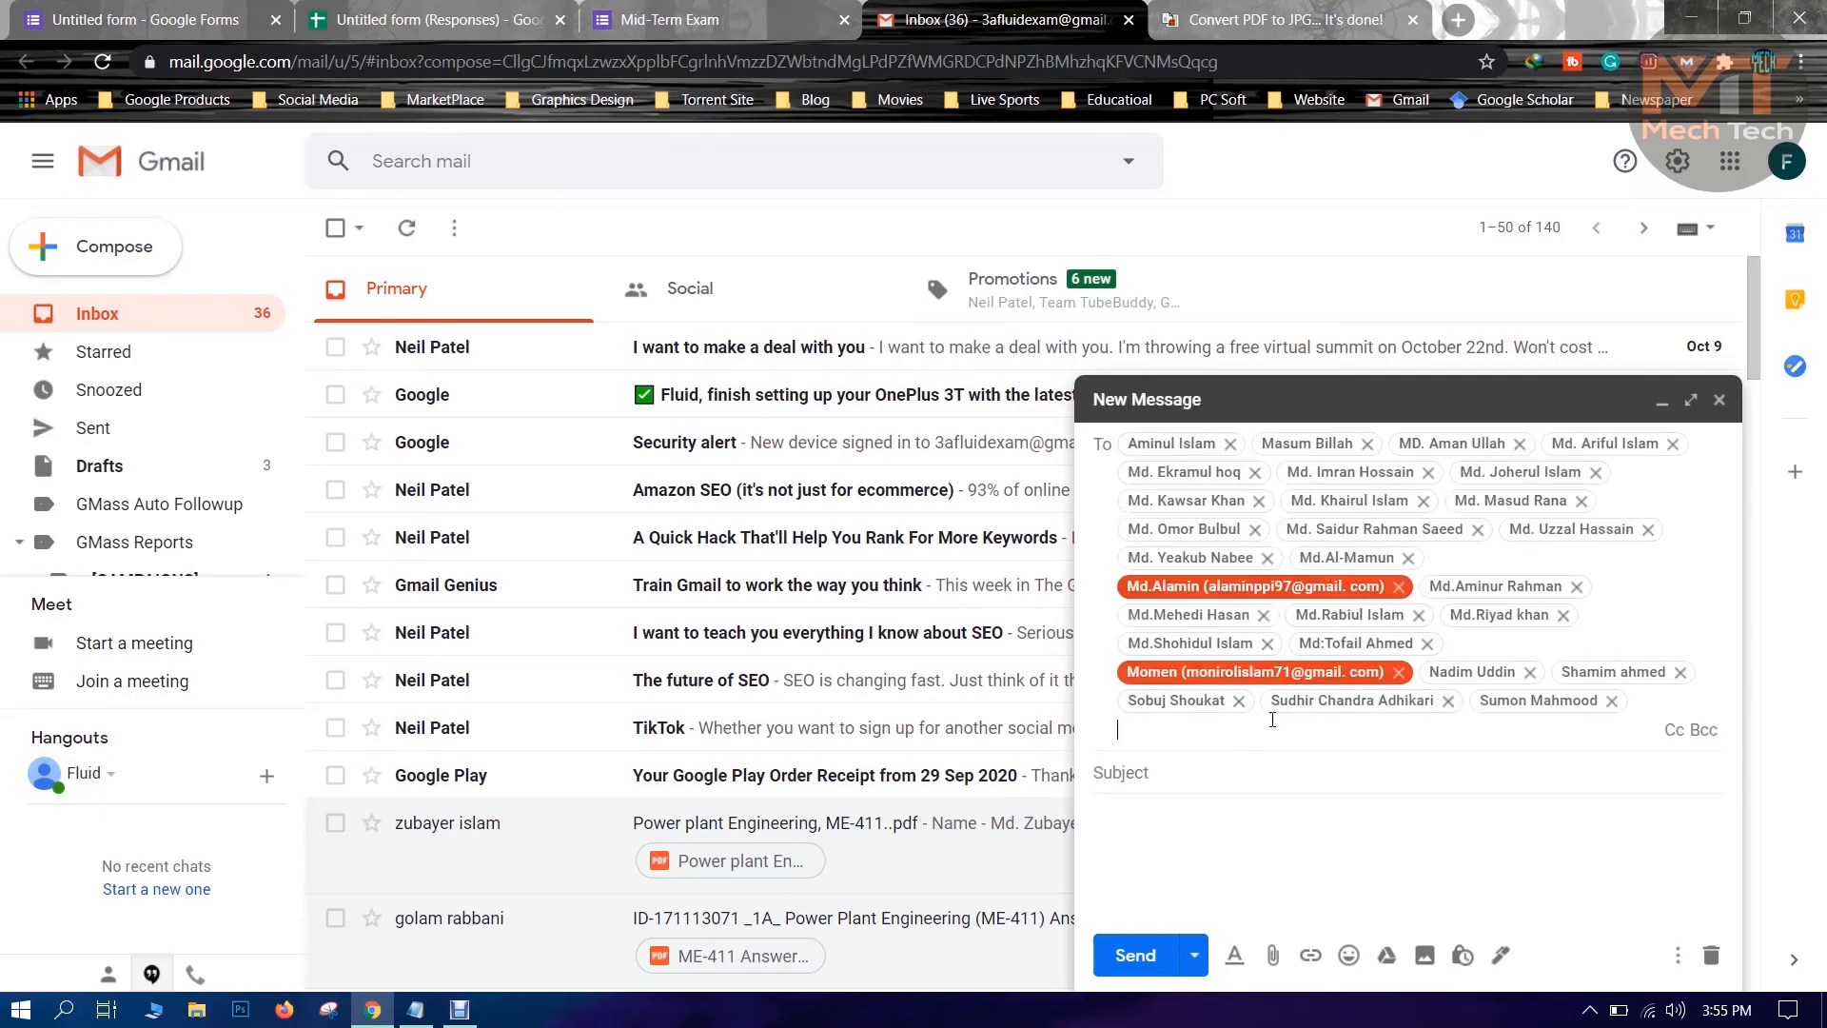
# Enter Mid Term Exam as the email subject and paste the shortened form link into the message body.
pyautogui.click(1168, 774)
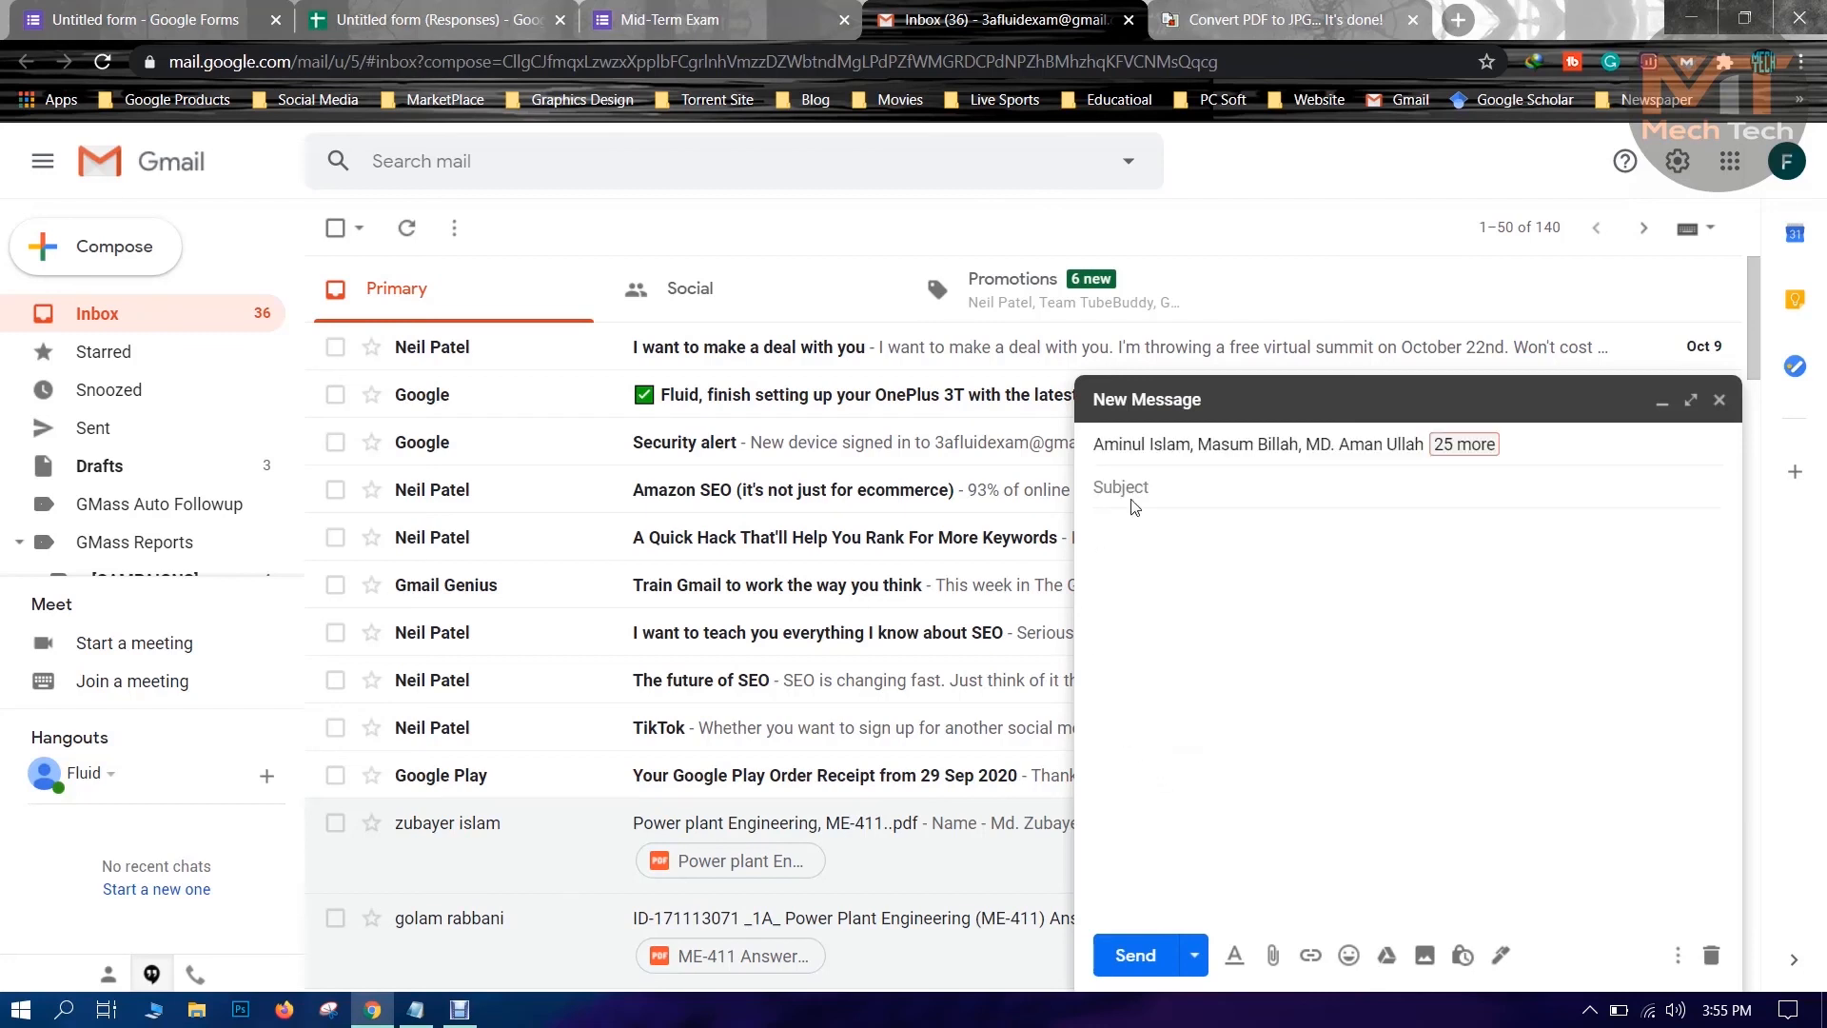
pyautogui.write('Mid Term Exam')
pyautogui.click(1154, 551)
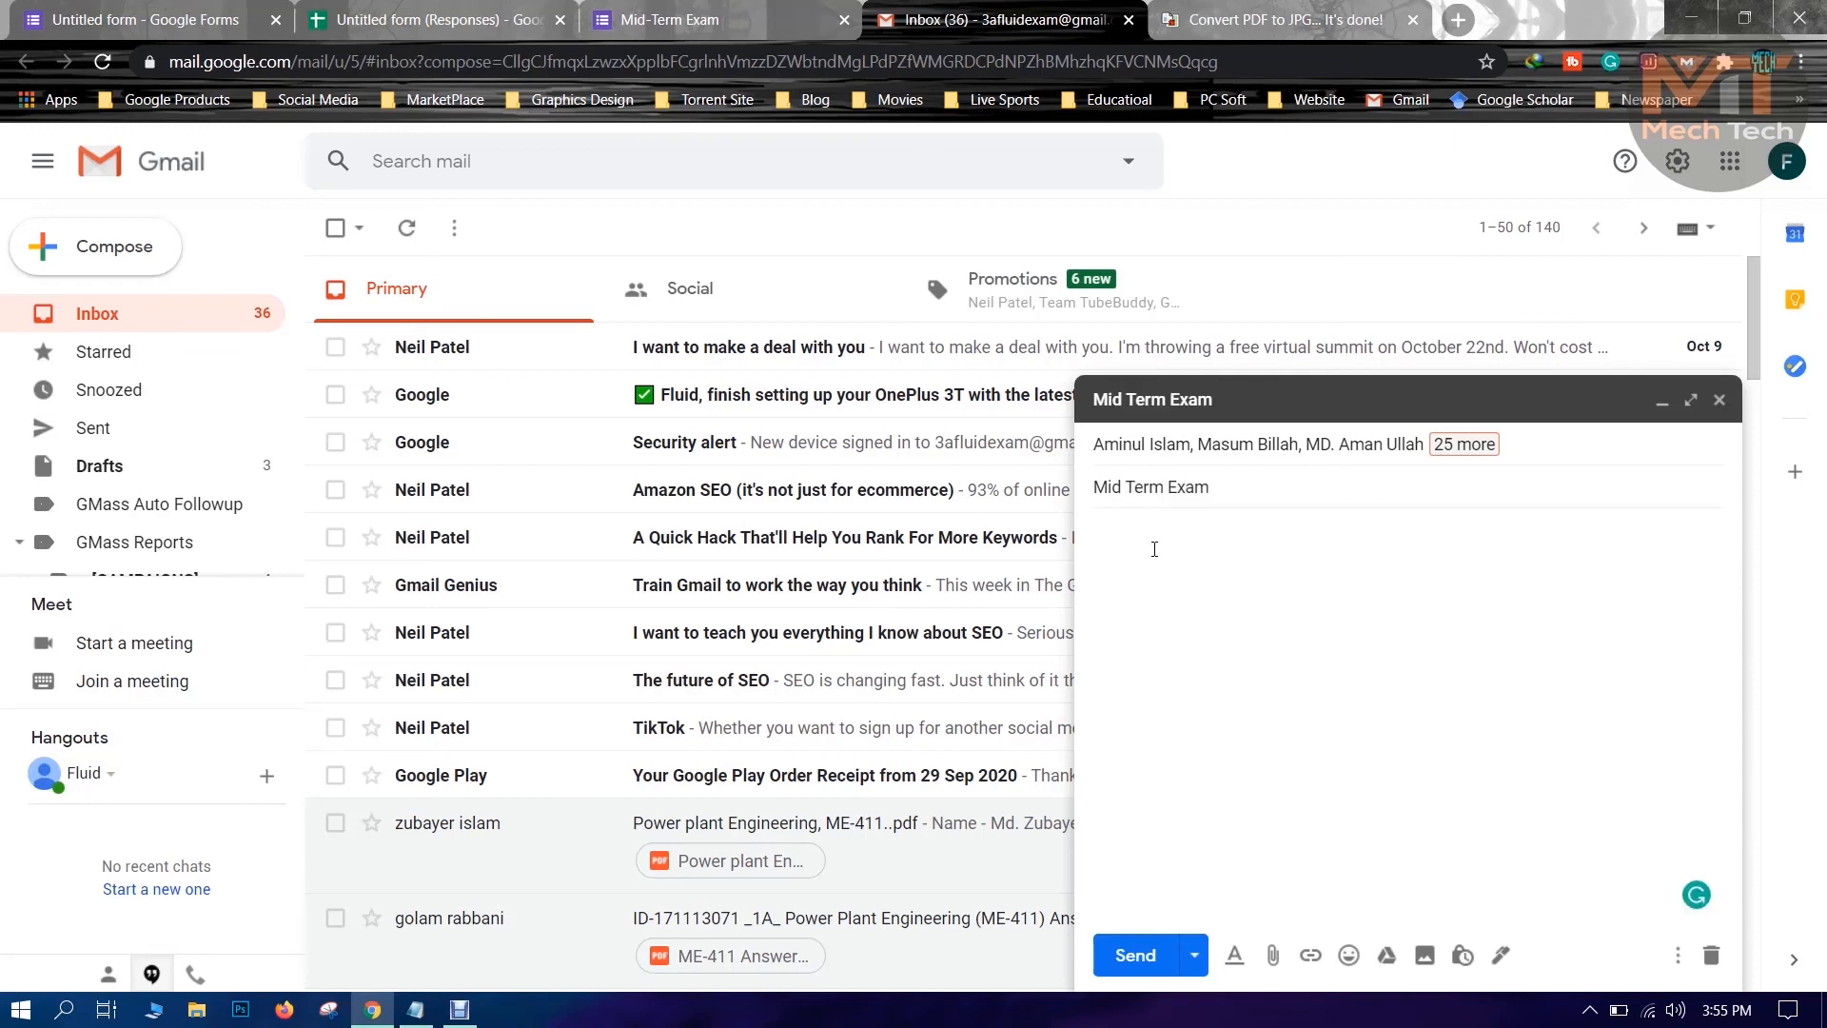
pyautogui.hotkey('ctrl', 'v')
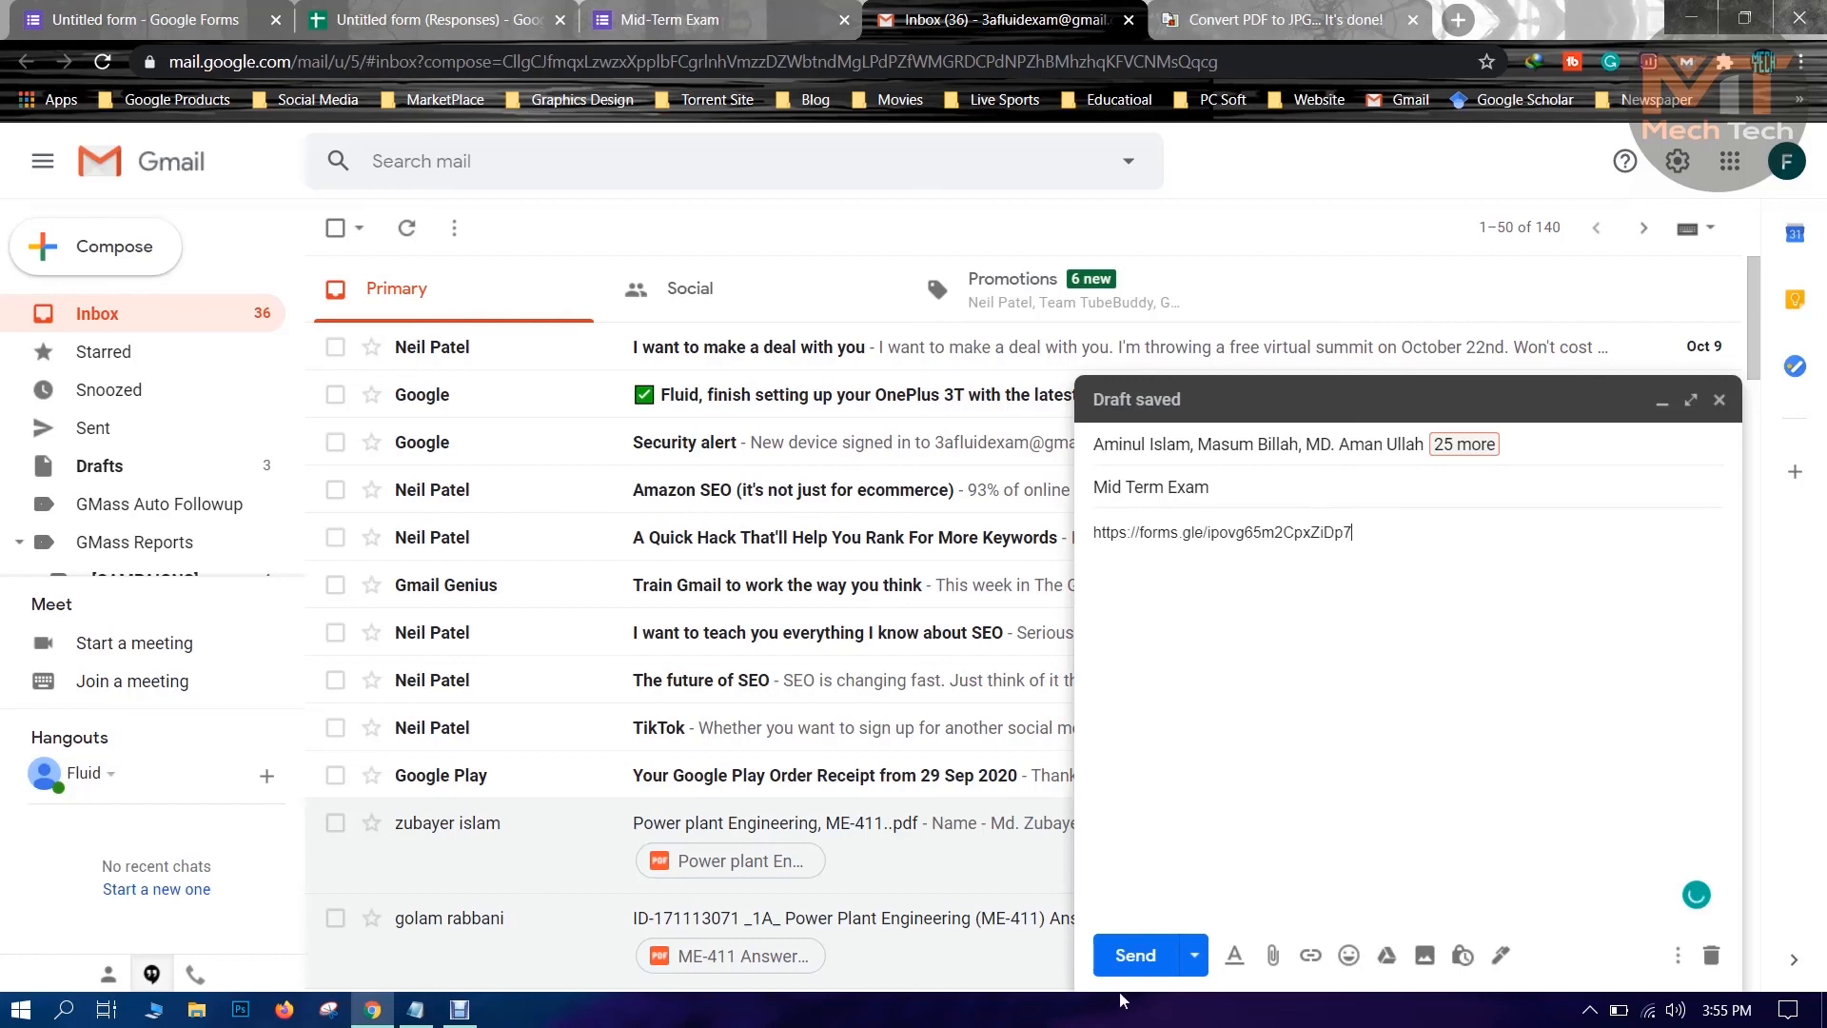
# Close the email draft without sending it, return to the Google Forms editor and dismiss the Send form dialog.
pyautogui.hotkey('ctrl', 'a')
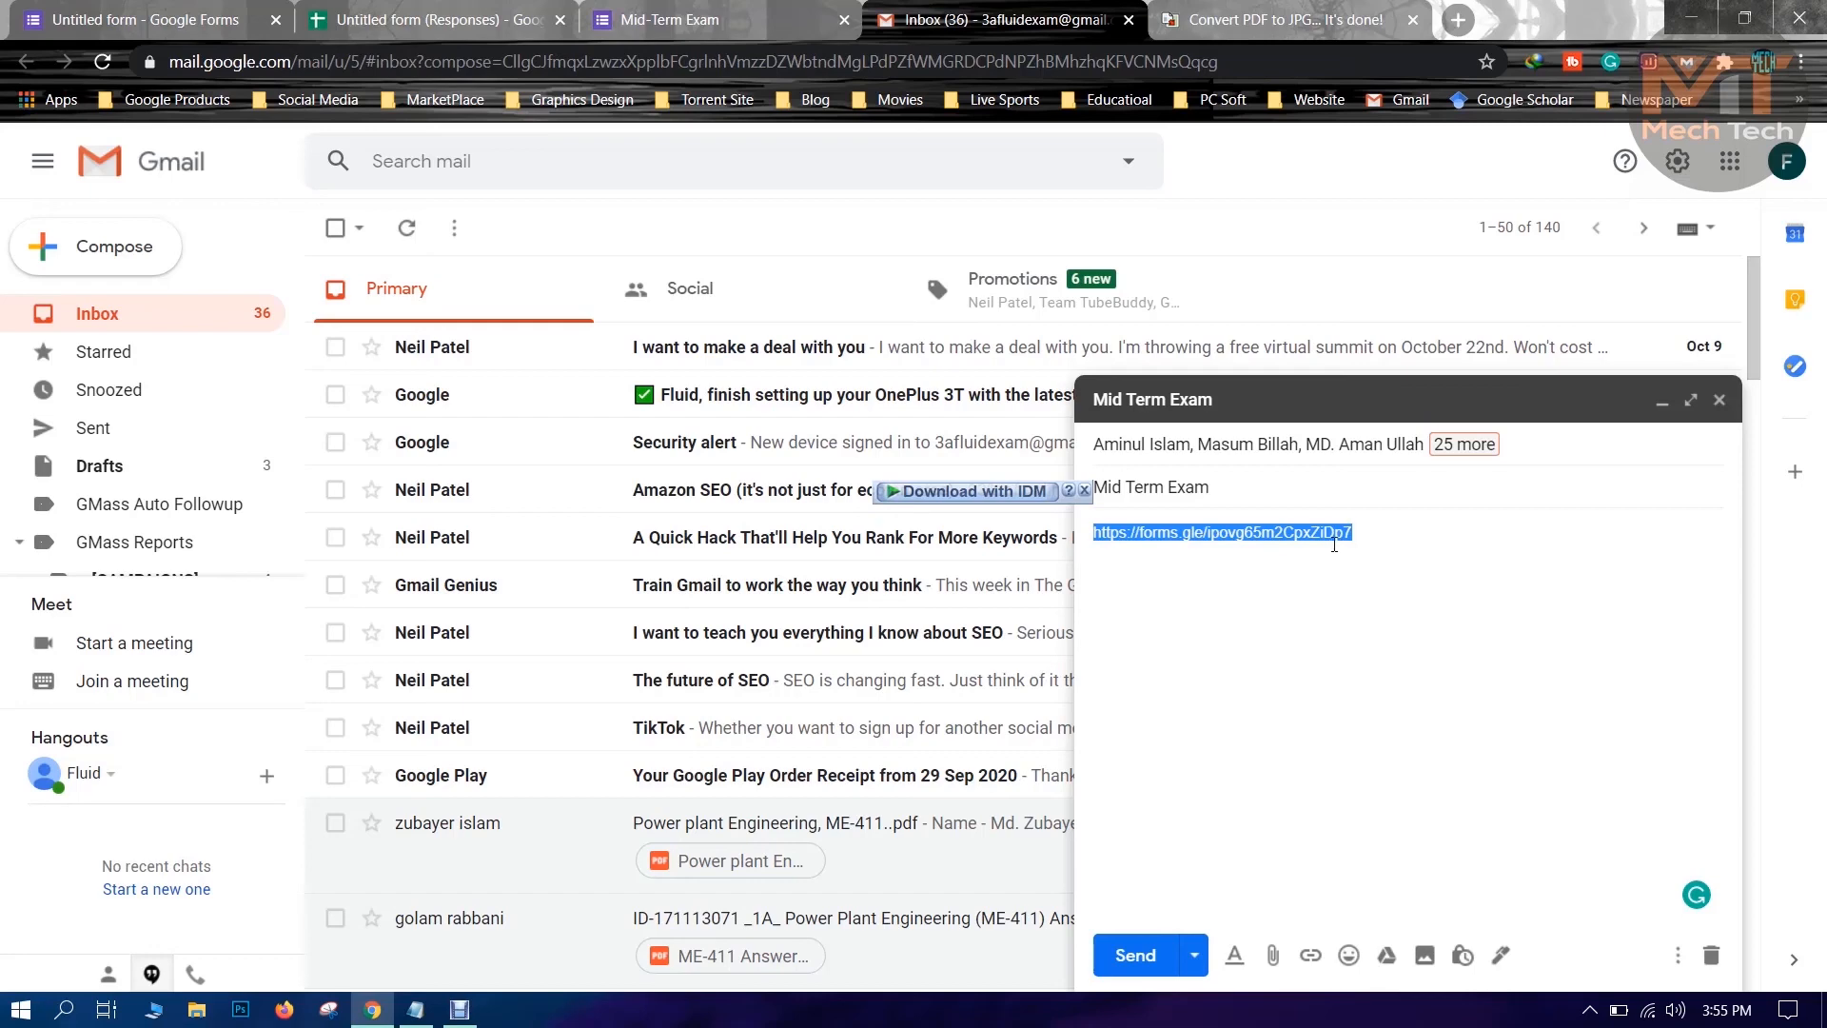
pyautogui.click(1720, 401)
pyautogui.click(394, 11)
pyautogui.click(164, 8)
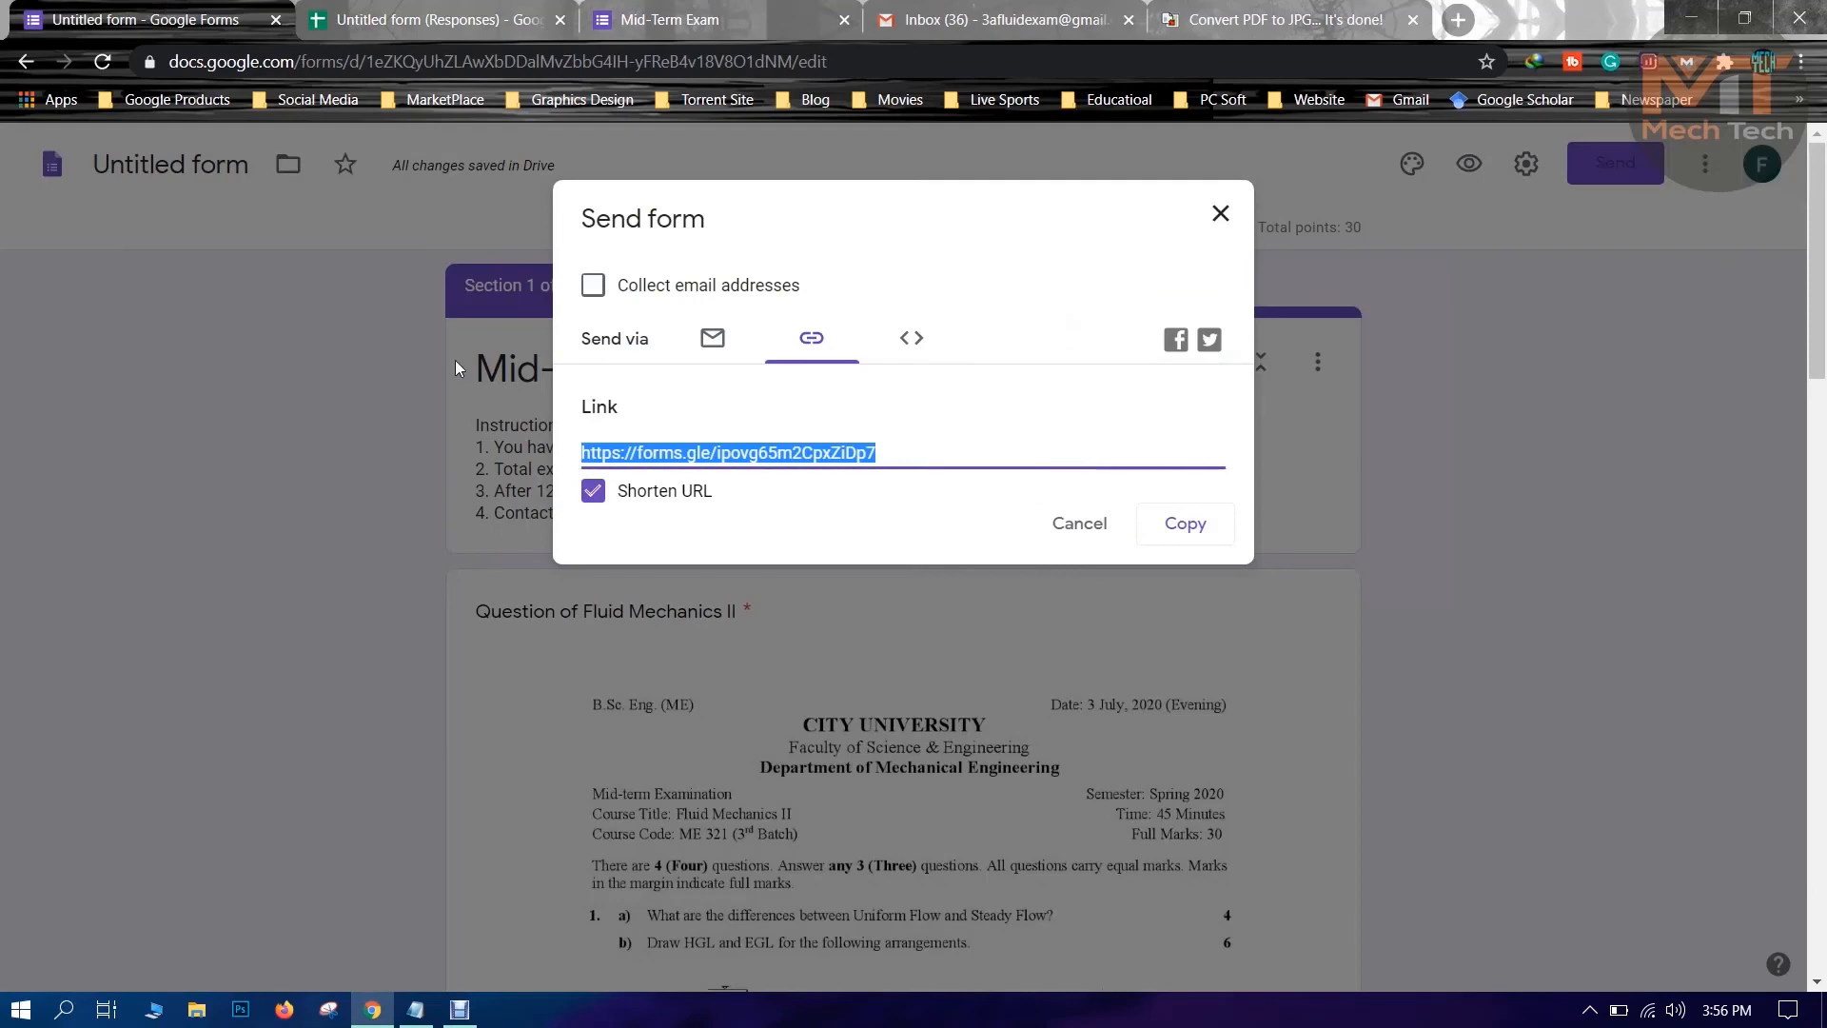
pyautogui.click(1071, 525)
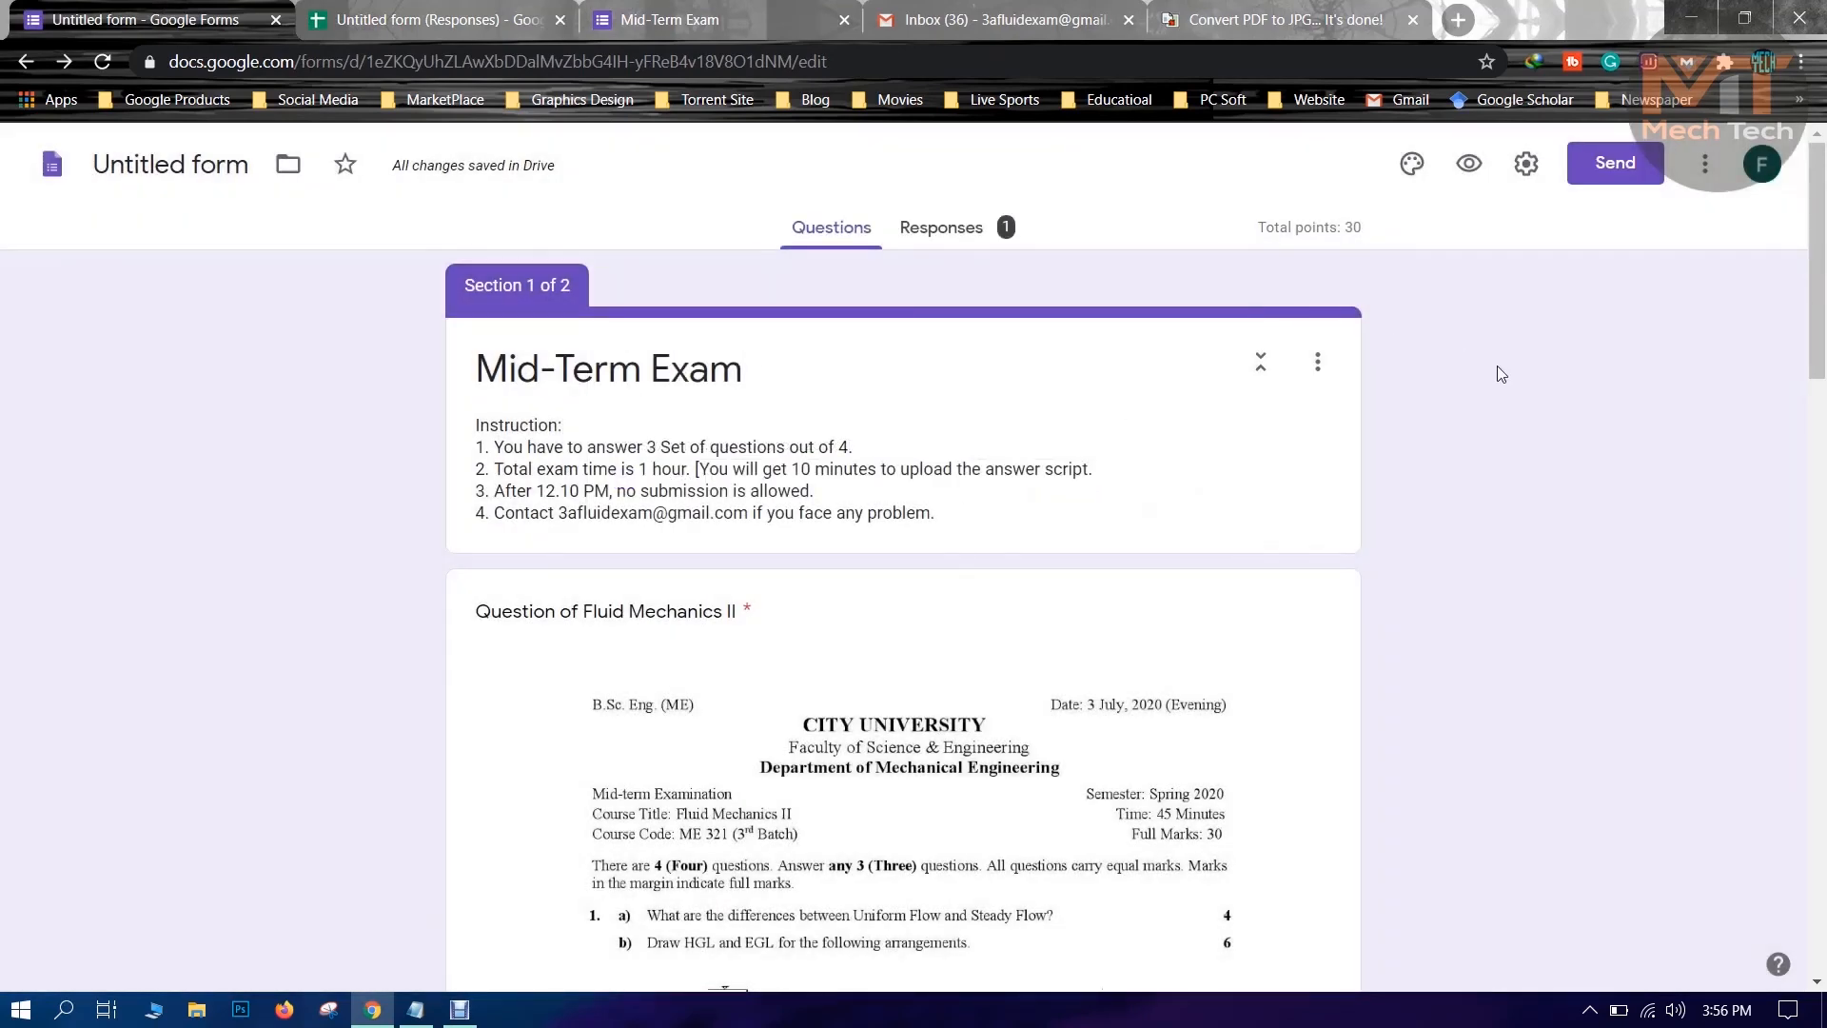
pyautogui.scroll(-10, 1572, 456)
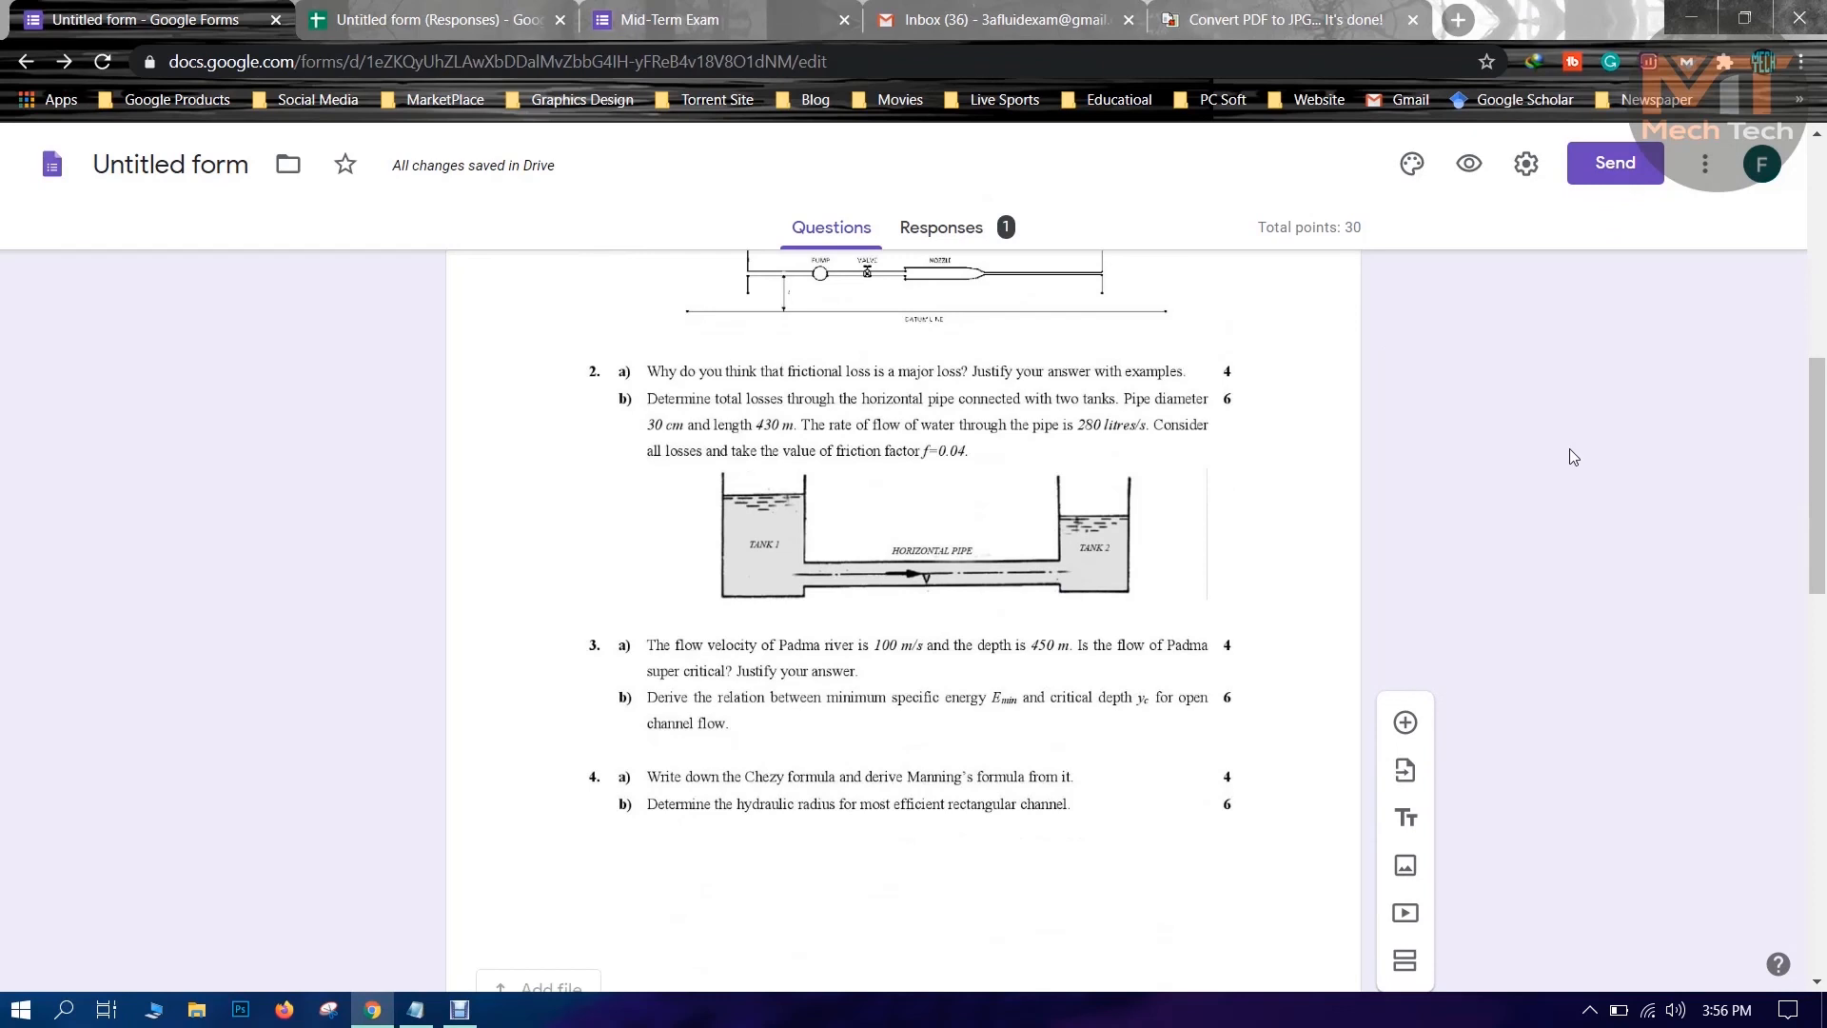